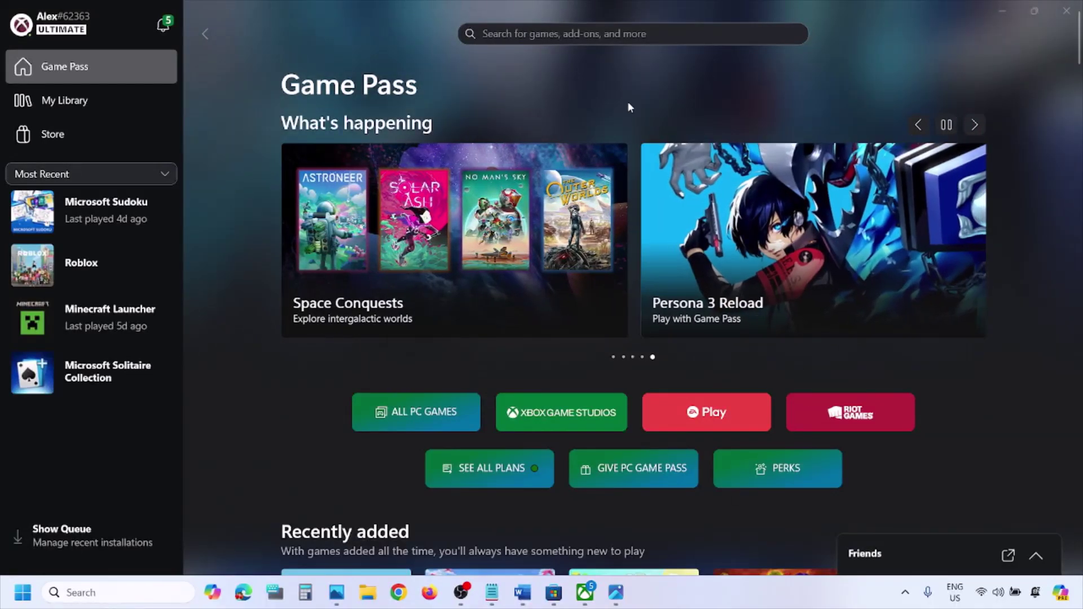
Review the Store sign-in error screenshot, then copy the Xbox status URL from the Word checklist into Chrome
left_click(616, 592)
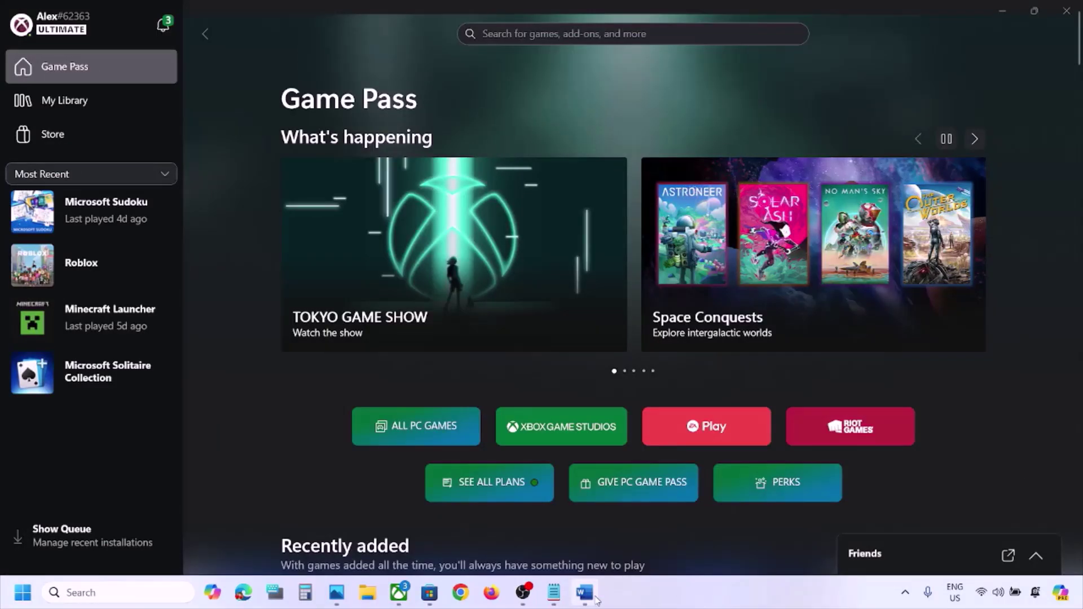
left_click(587, 593)
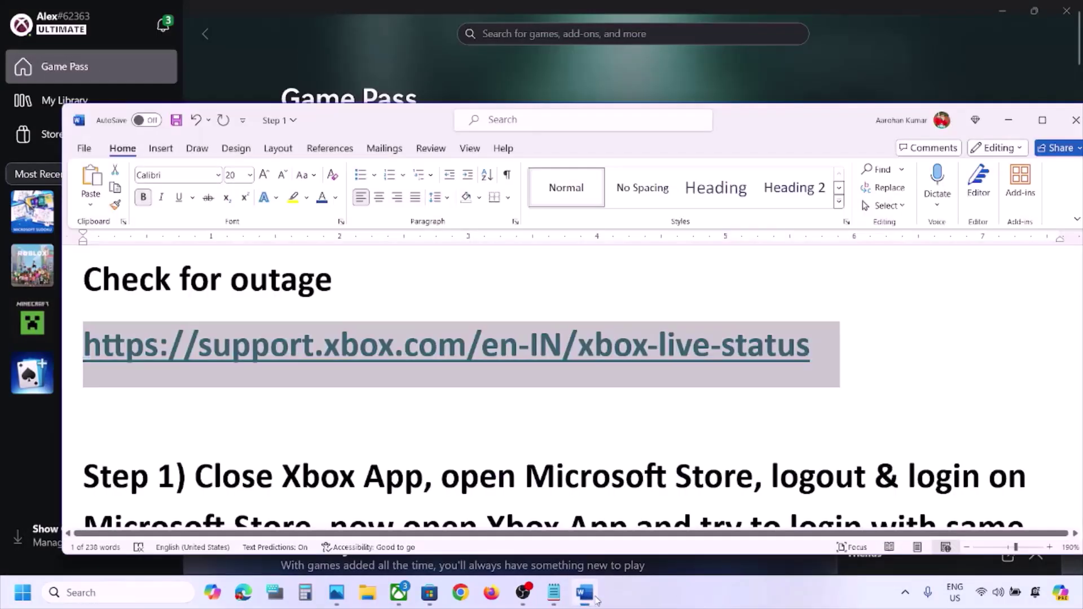
triple_click(95, 279)
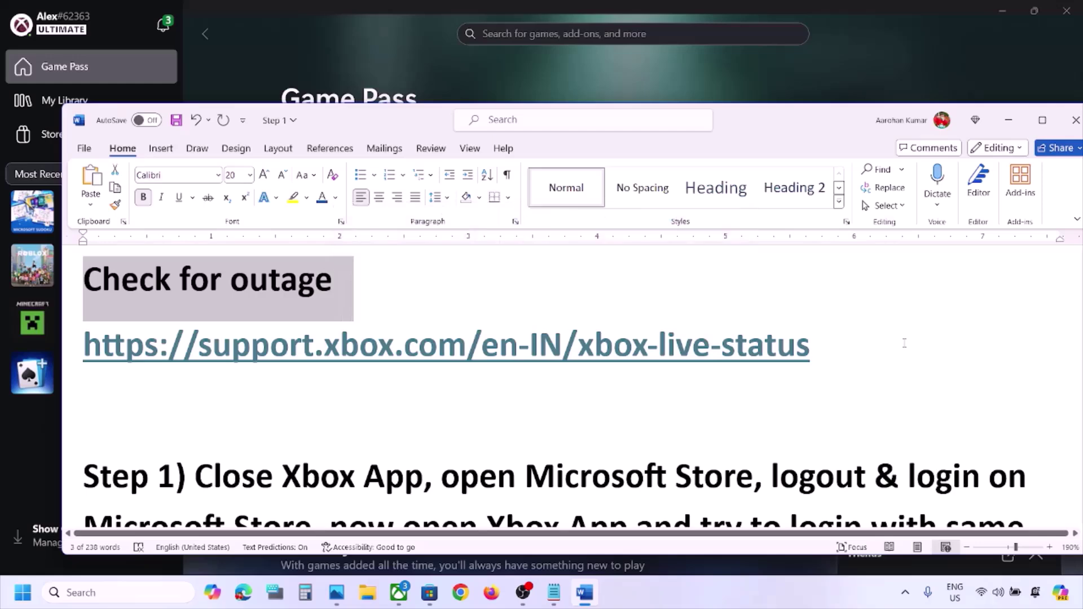
triple_click(330, 361)
key("ctrl+c")
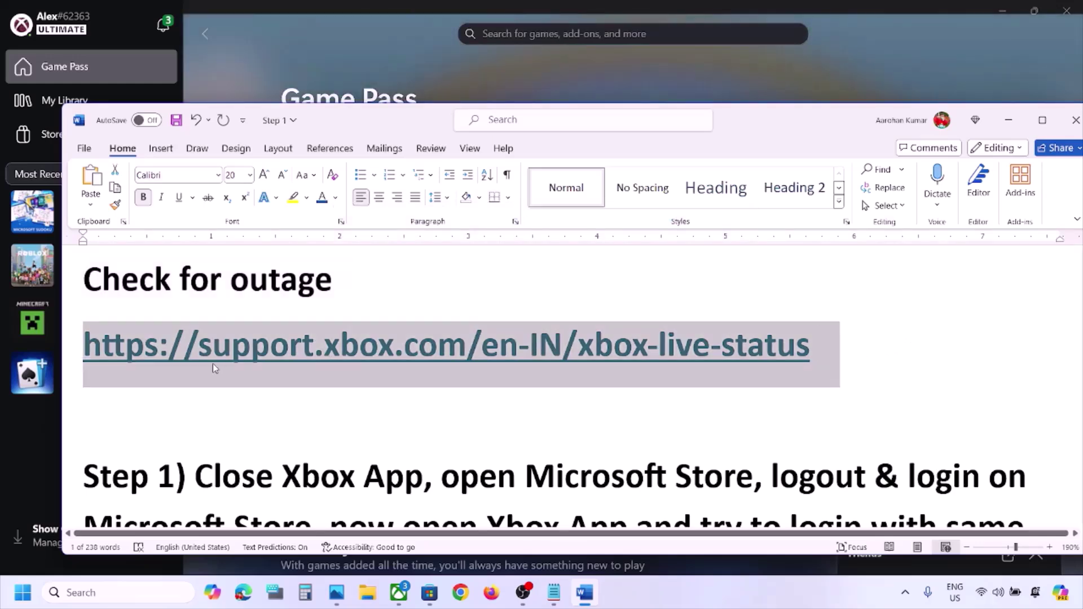
left_click(460, 592)
Load support.xbox.com/en-IN/xbox-live-status and highlight its 'all services up and running' message
key("ctrl+v")
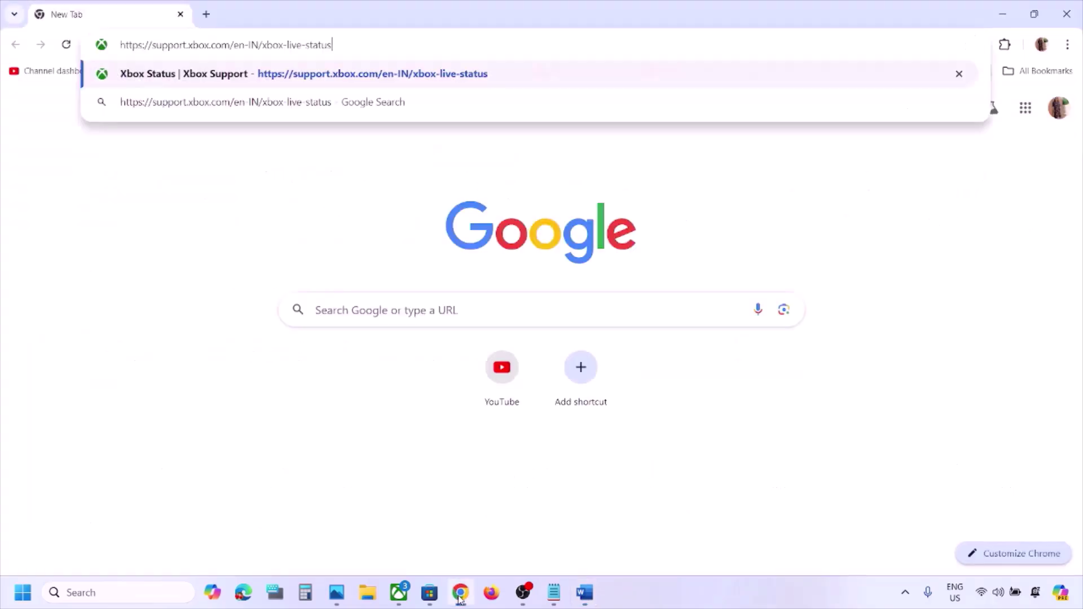
key("Return")
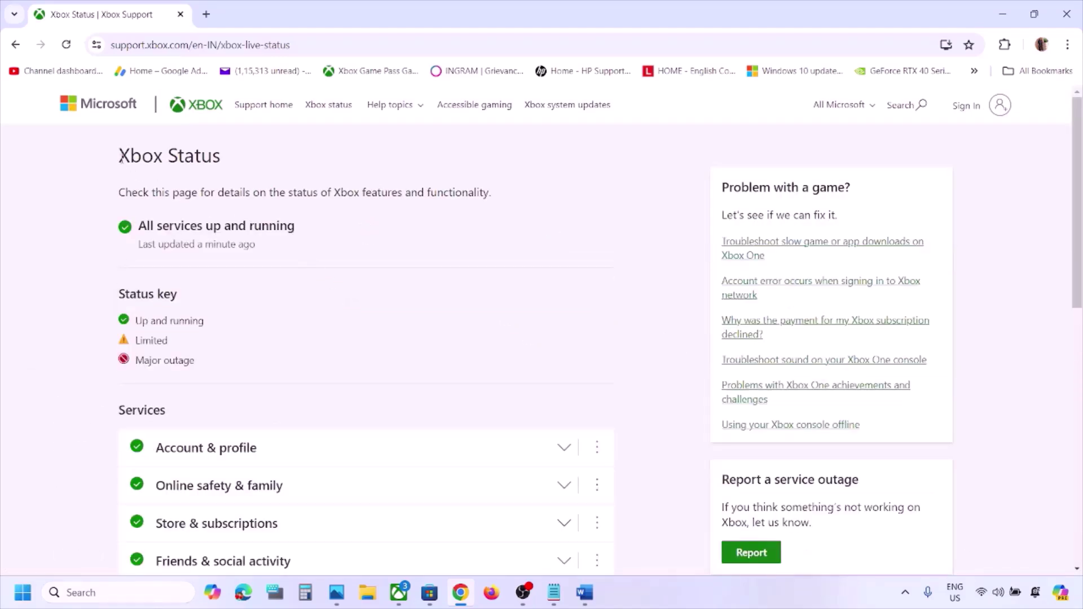
left_click_drag(121, 158, 228, 162)
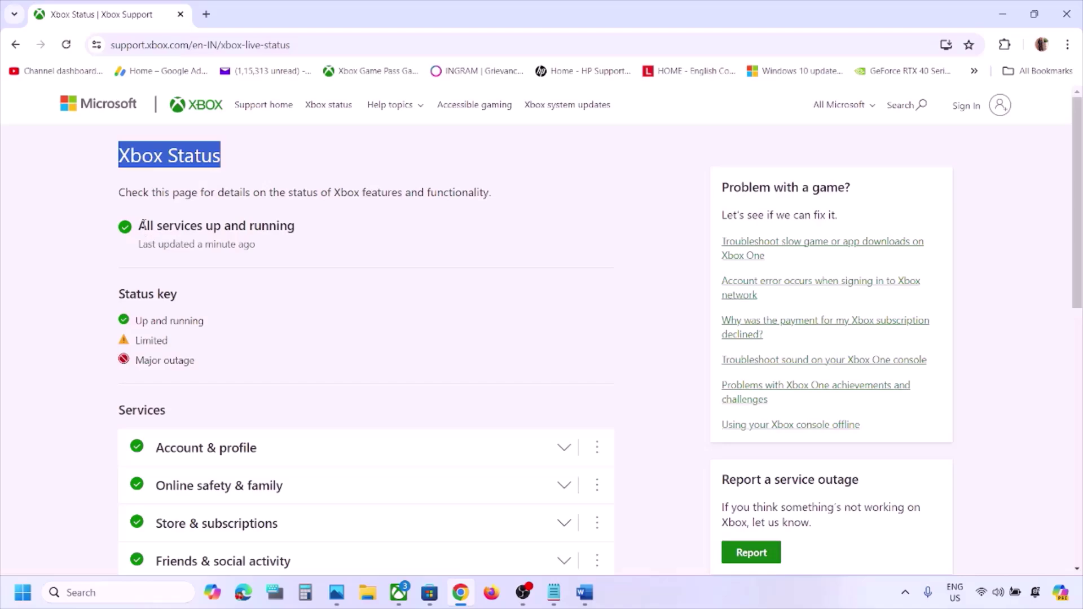
left_click_drag(144, 226, 312, 231)
scroll(316, 230, "down", 6)
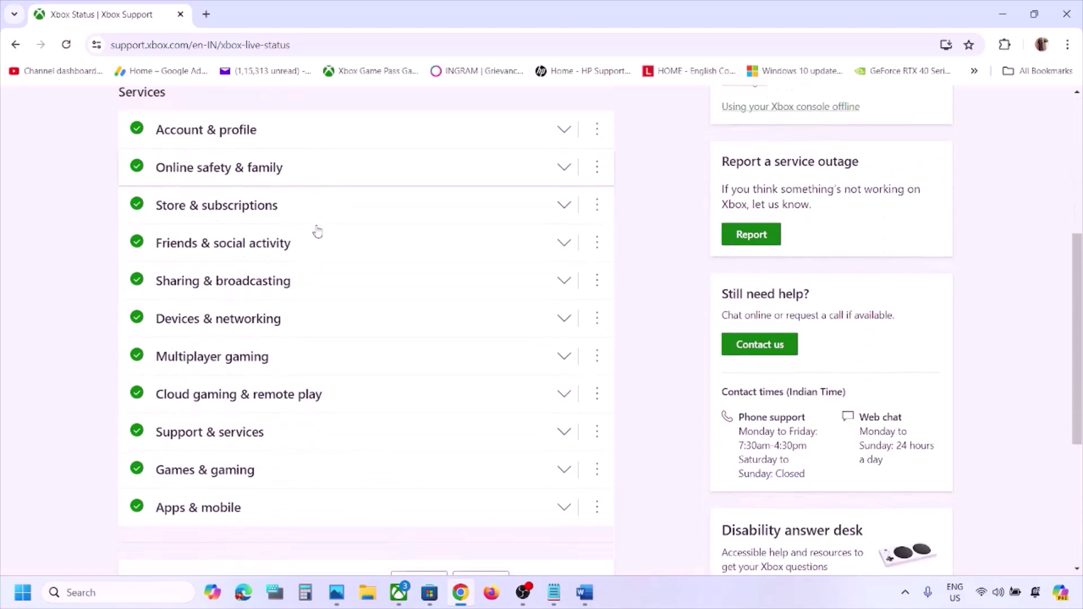
scroll(317, 231, "up", 1)
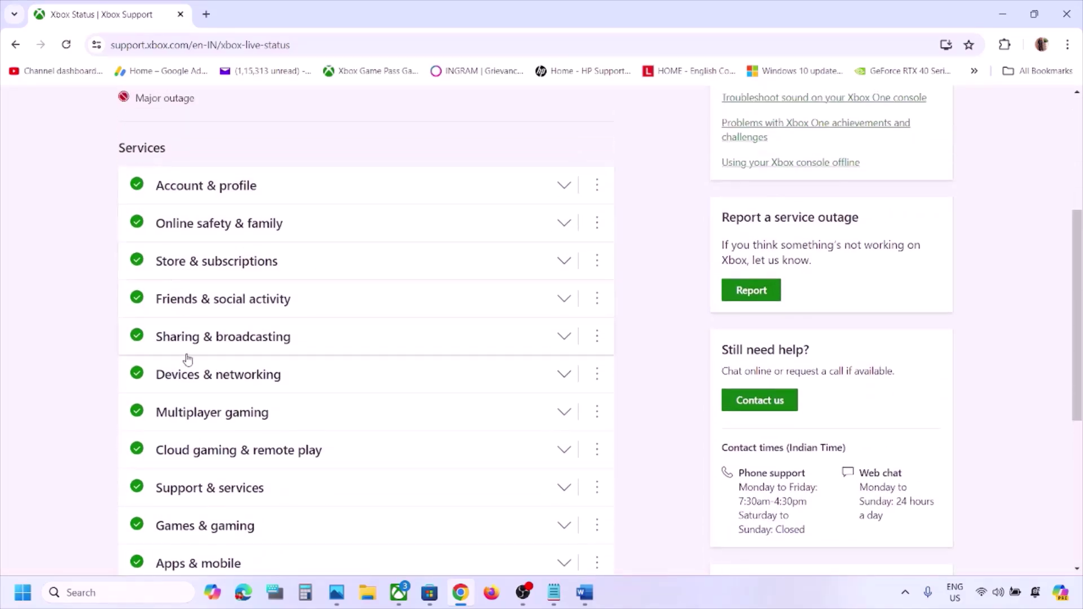
scroll(186, 358, "down", 1)
scroll(194, 460, "up", 5)
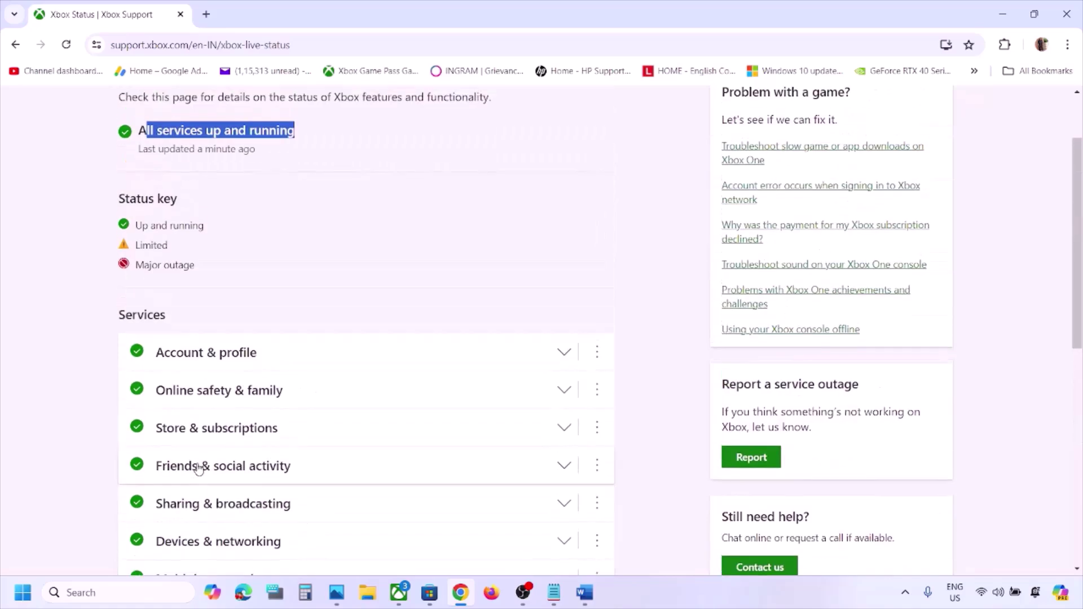
Review the status legend, including Limited, and reconfirm all services are running before returning to Word
left_click_drag(137, 299, 182, 301)
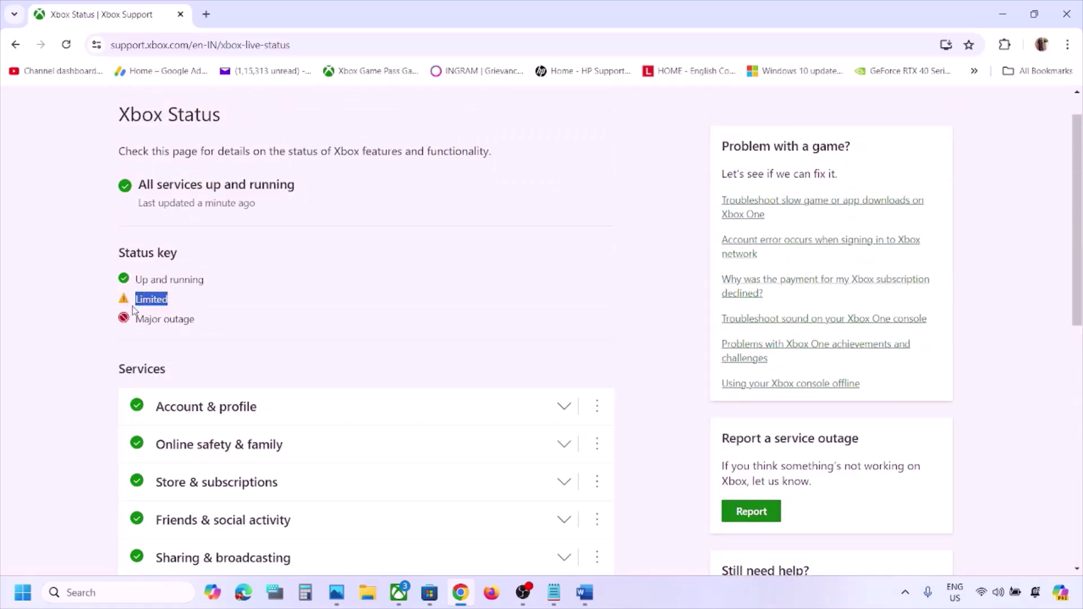
scroll(205, 452, "down", 3)
scroll(165, 265, "up", 2)
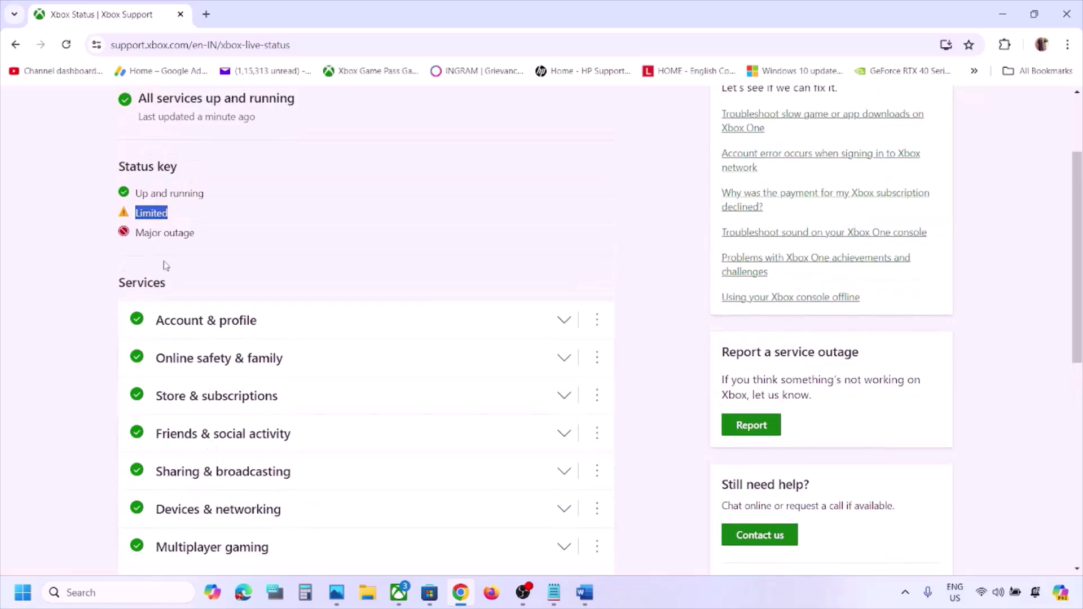
left_click_drag(136, 233, 217, 235)
scroll(220, 226, "down", 3)
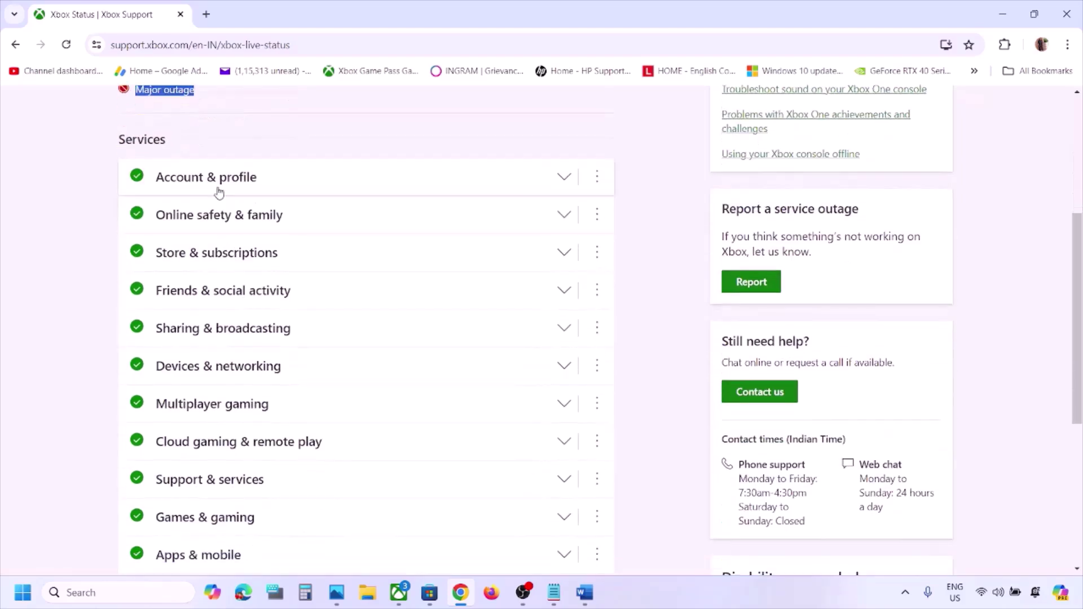
scroll(262, 312, "up", 4)
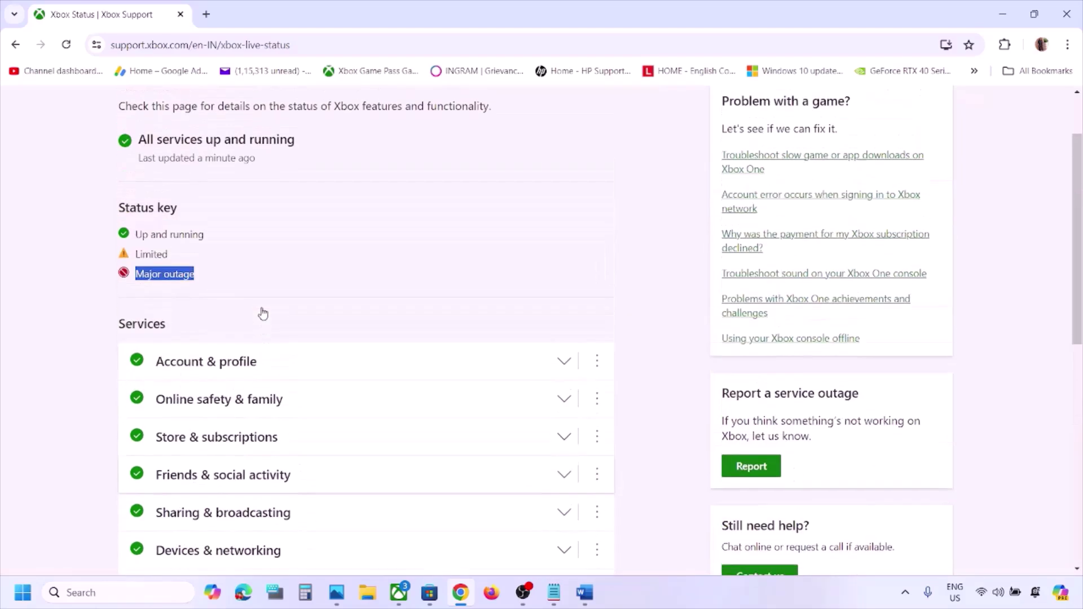
scroll(262, 312, "up", 1)
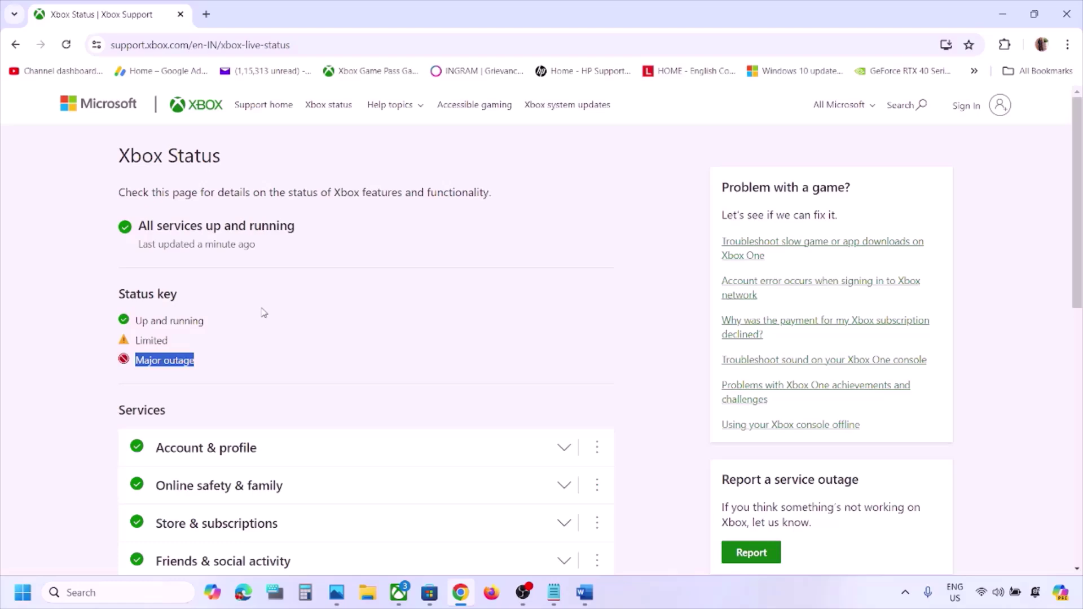
scroll(264, 312, "down", 5)
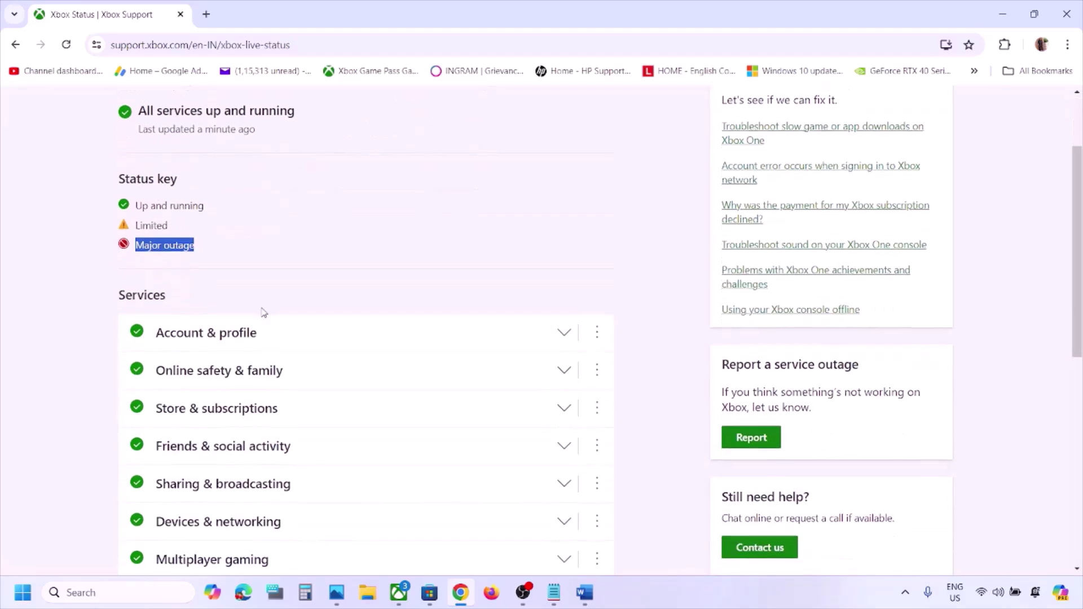
scroll(263, 314, "down", 1)
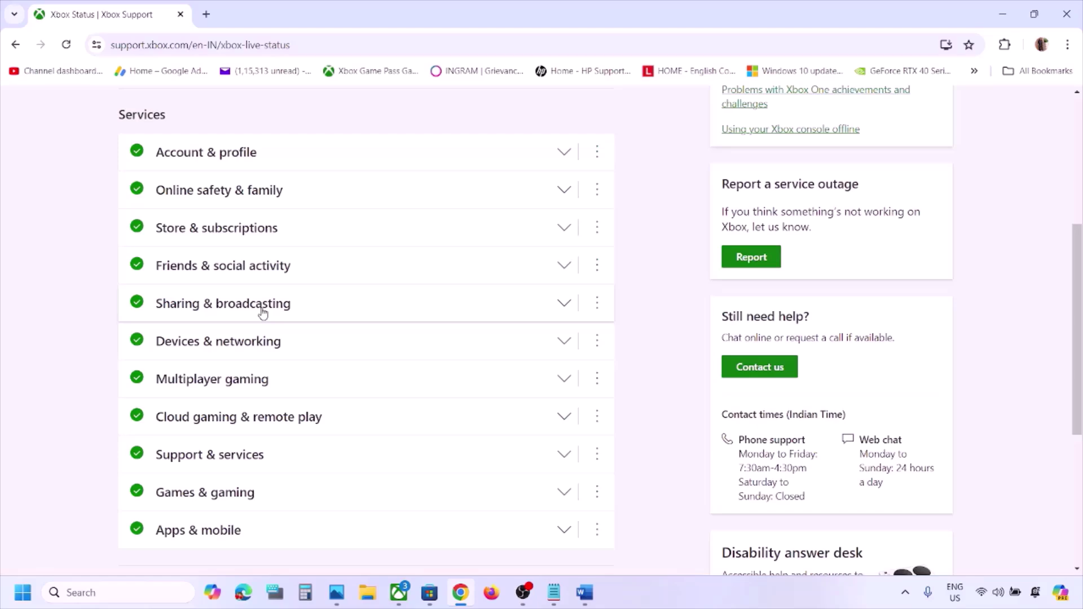
scroll(262, 312, "up", 5)
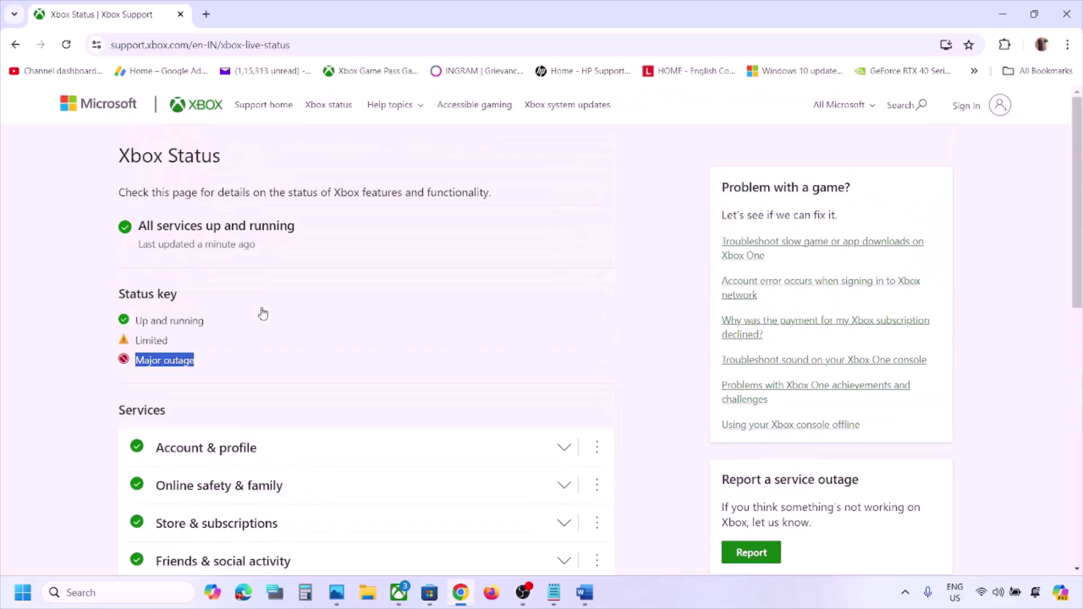
left_click_drag(145, 227, 323, 226)
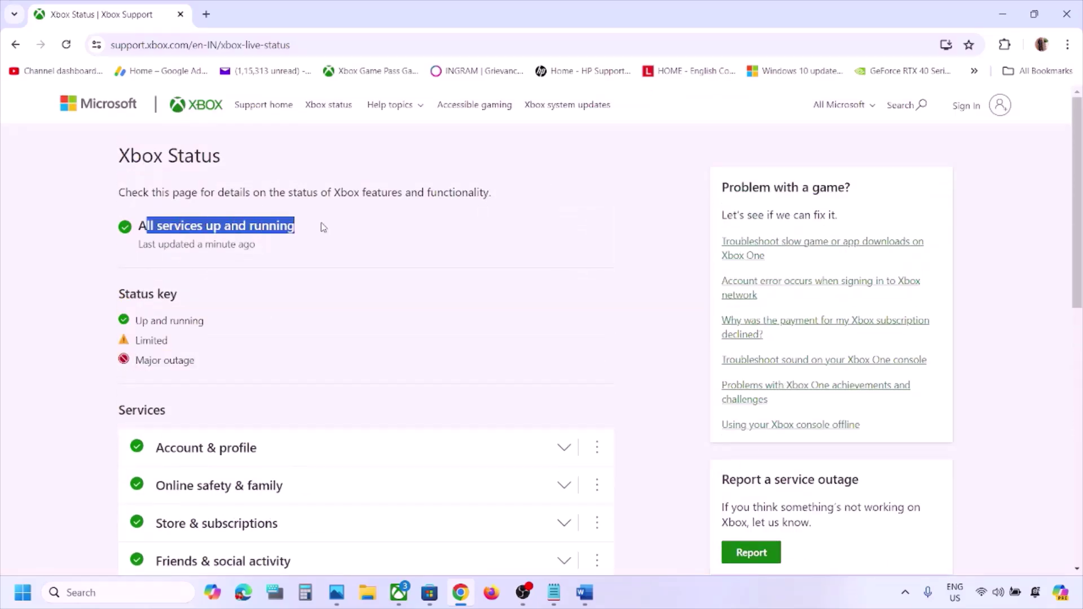
left_click(584, 592)
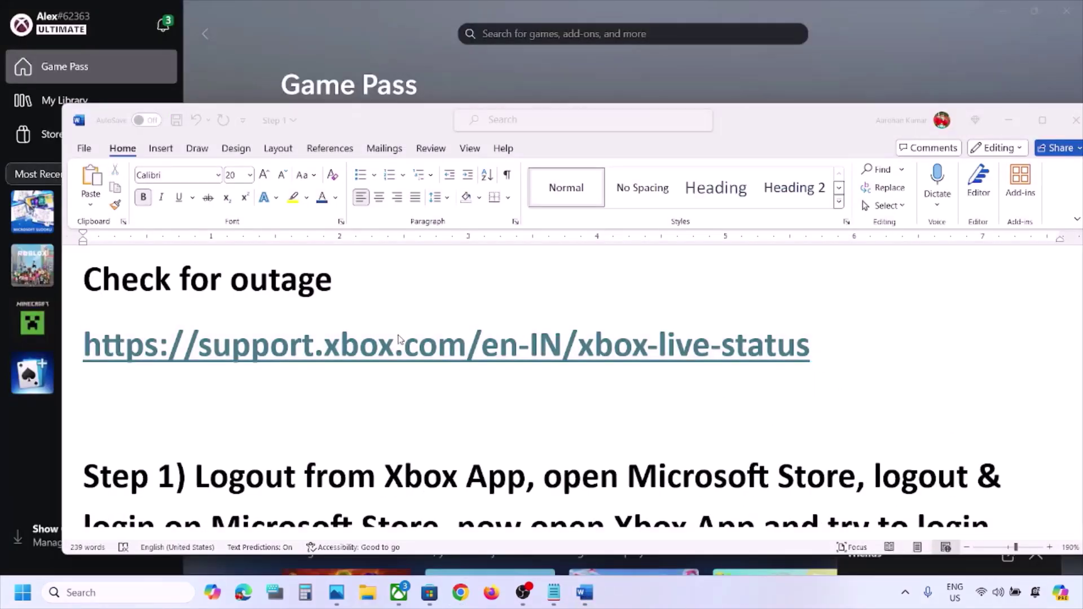
Sign the Xbox app out of its account using the profile name menu
scroll(399, 339, "down", 2)
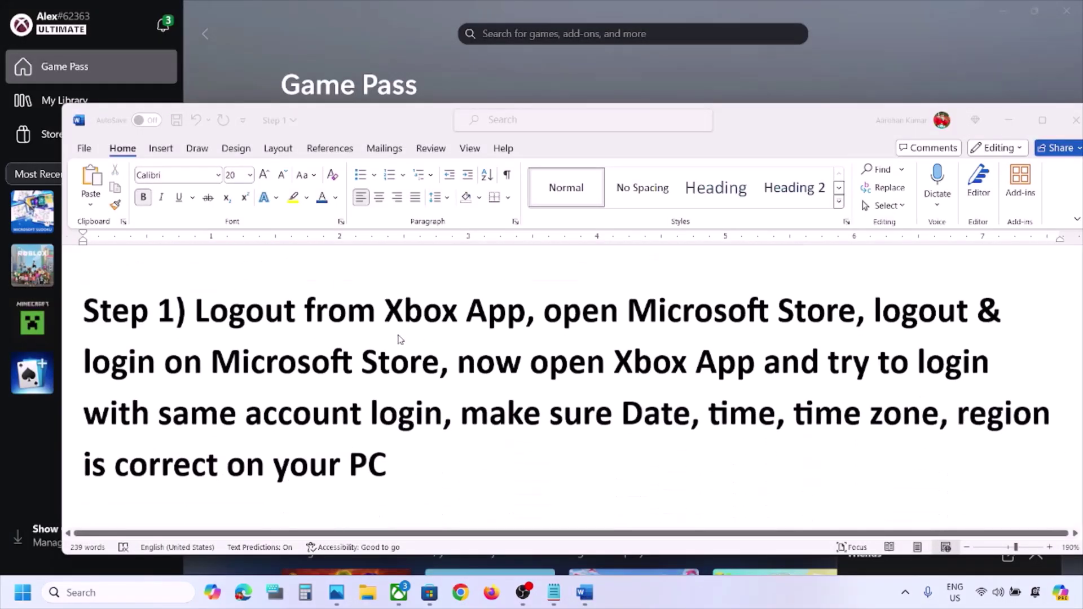
left_click(322, 62)
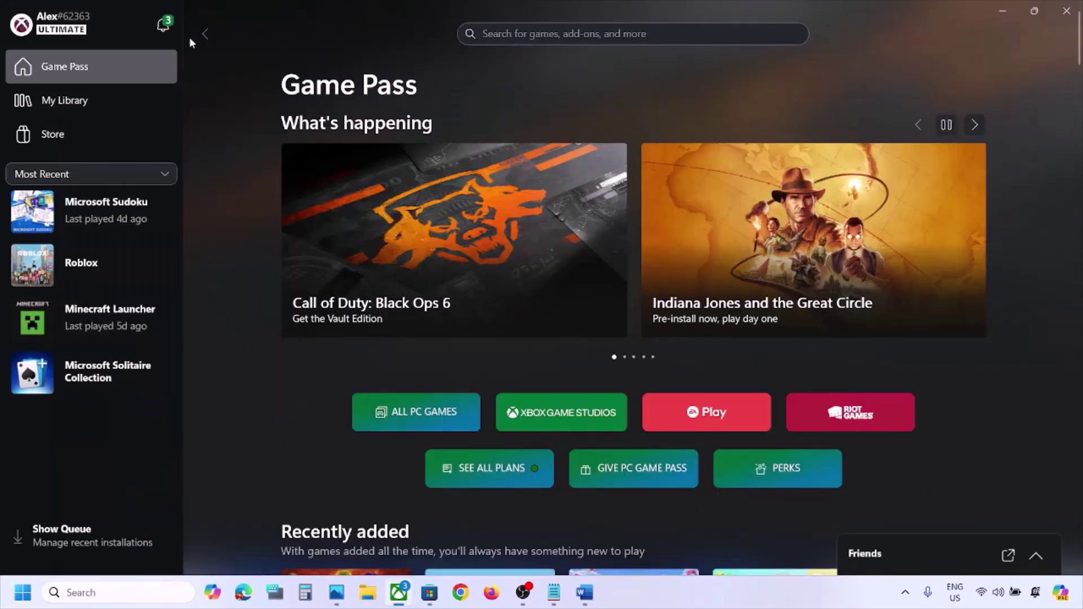
left_click(56, 22)
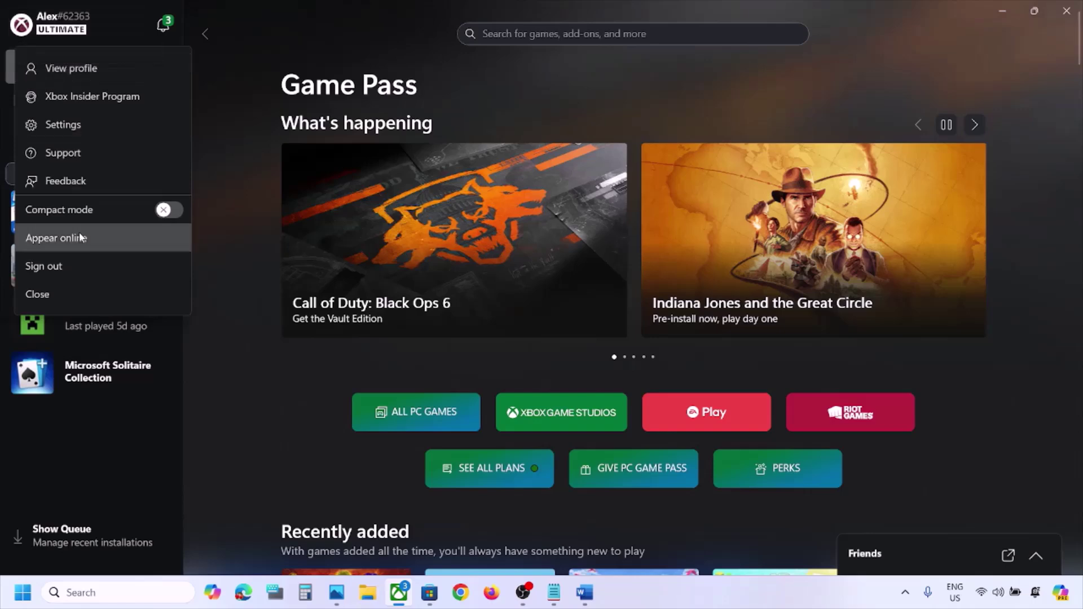
left_click(57, 264)
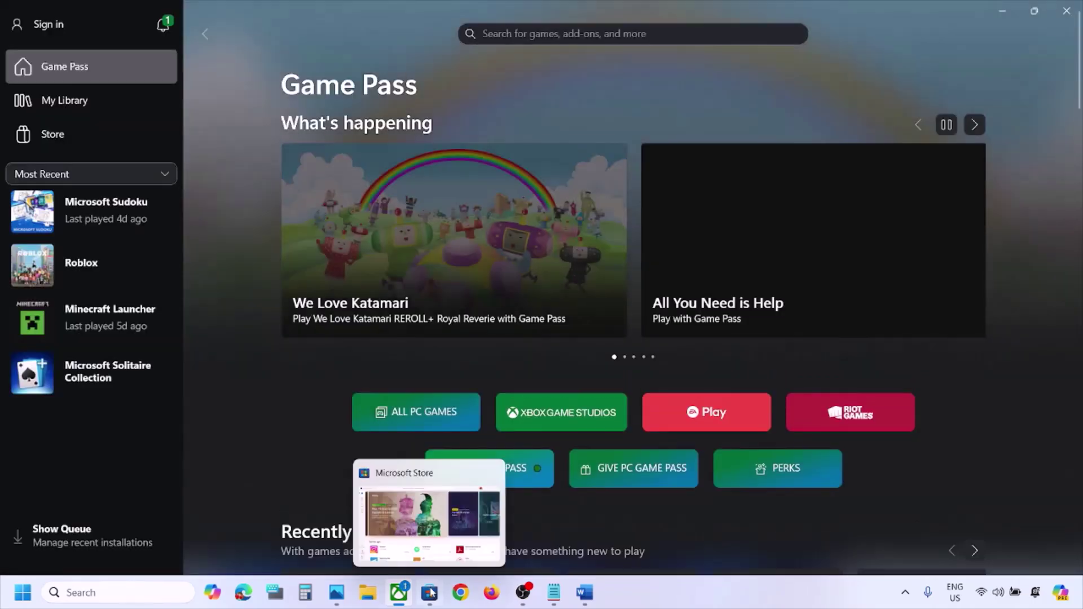
Fully exit the background Xbox app from the hidden system-tray icons
left_click(429, 592)
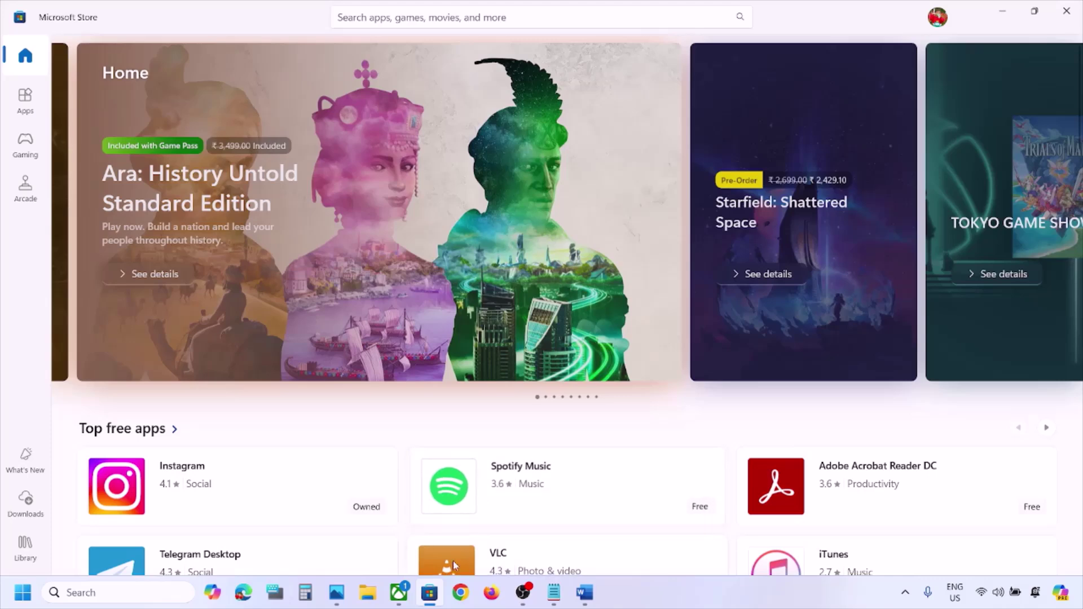
left_click(398, 592)
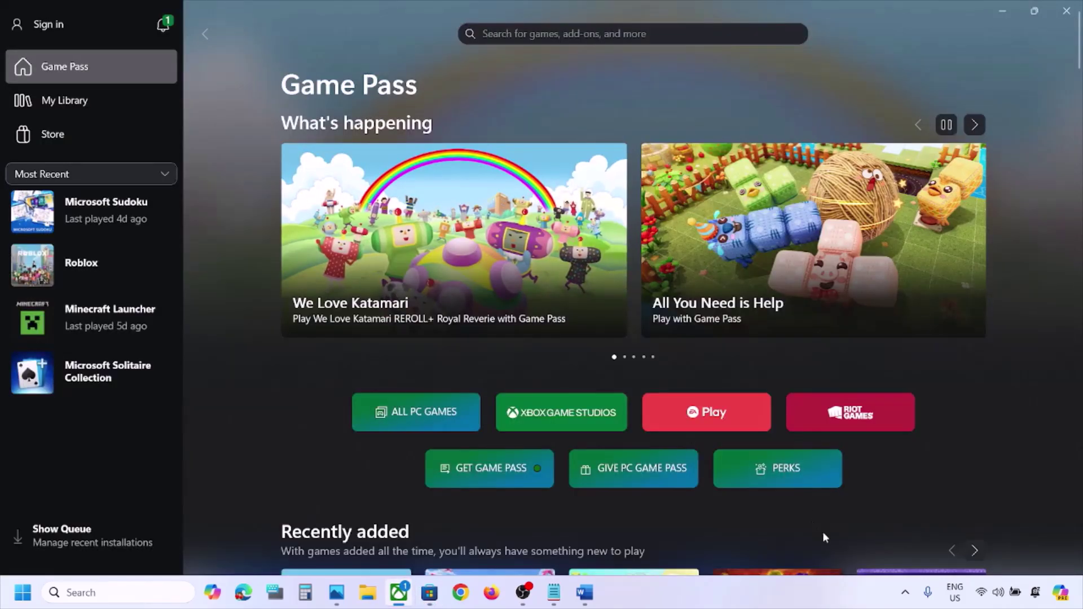
left_click(905, 592)
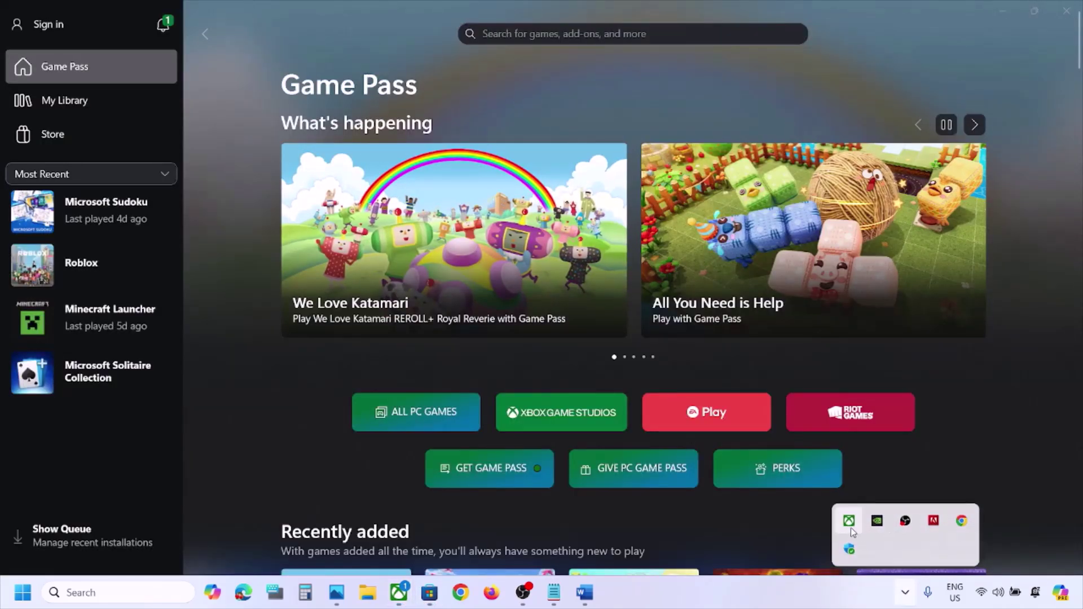
right_click(852, 530)
left_click(885, 515)
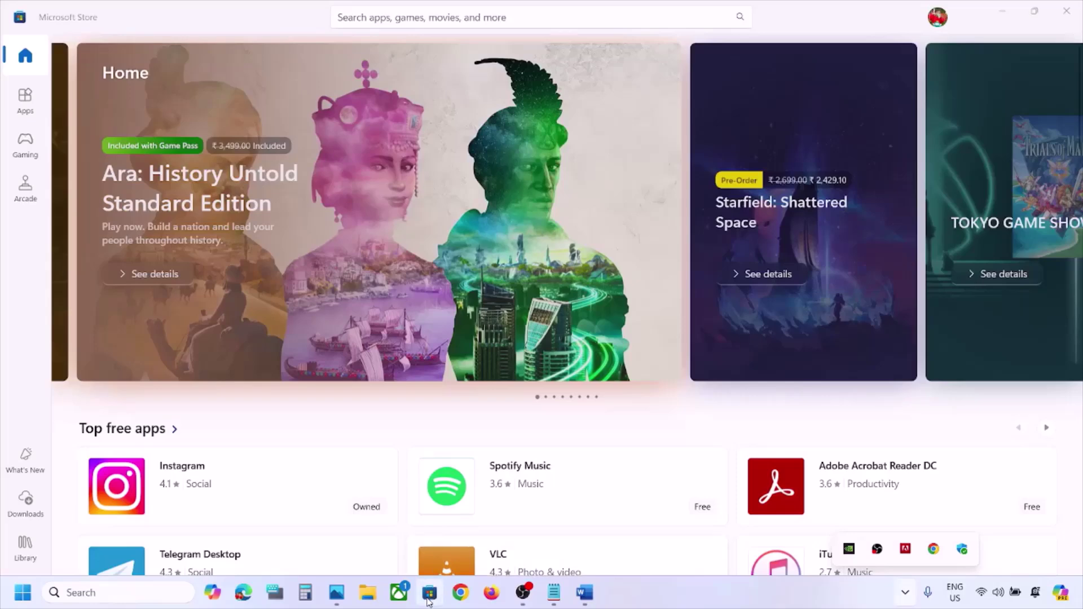
Sign out of Microsoft Store and back in with the second Microsoft account, verifying with the PIN
left_click(427, 601)
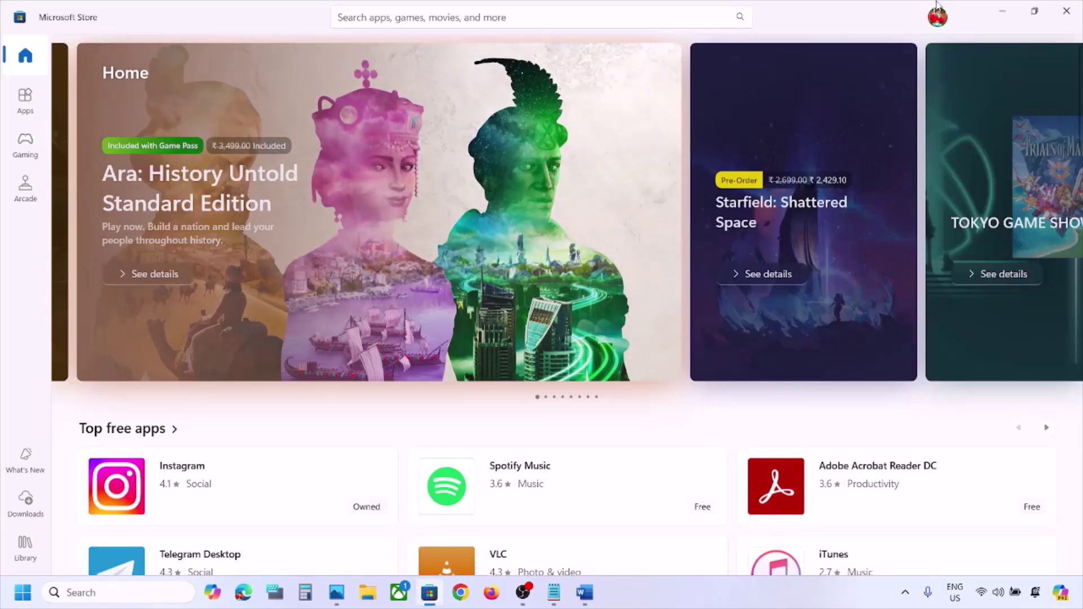
left_click(937, 16)
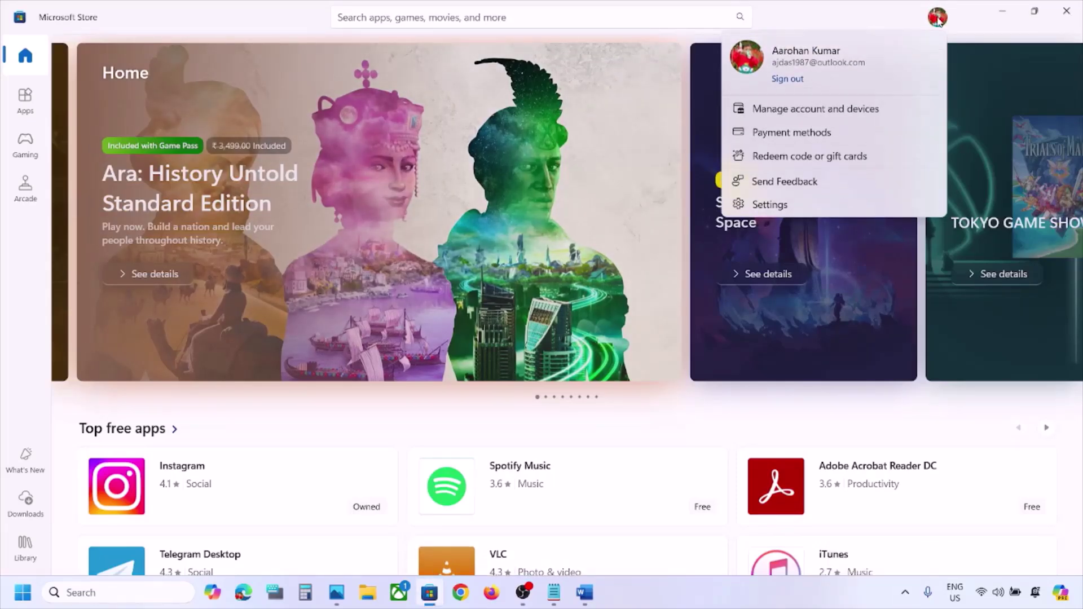
left_click(786, 79)
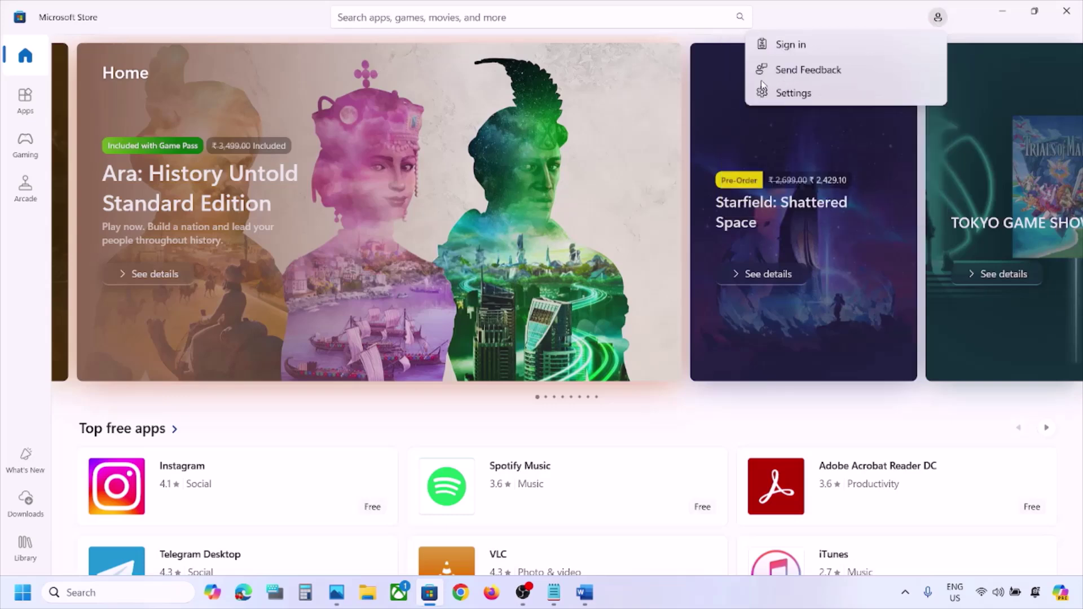
left_click(811, 47)
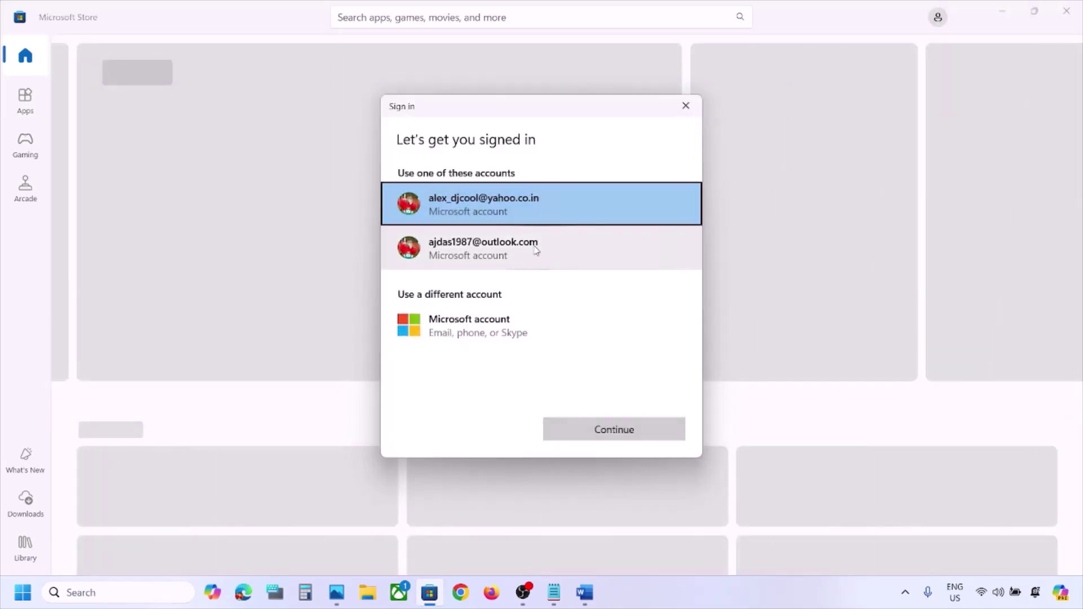
left_click(536, 250)
left_click(618, 430)
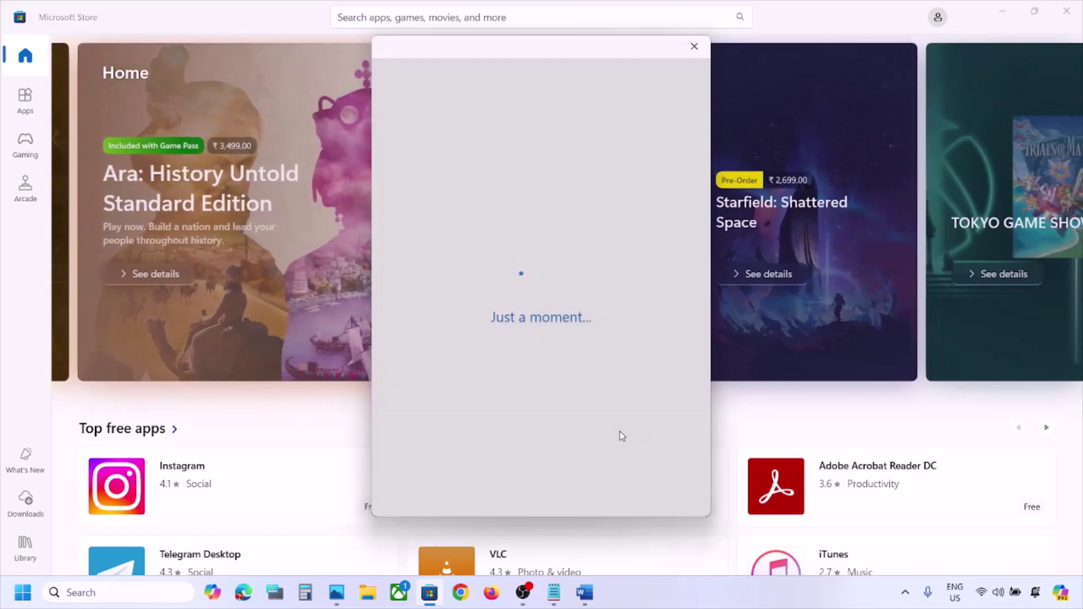
type("111")
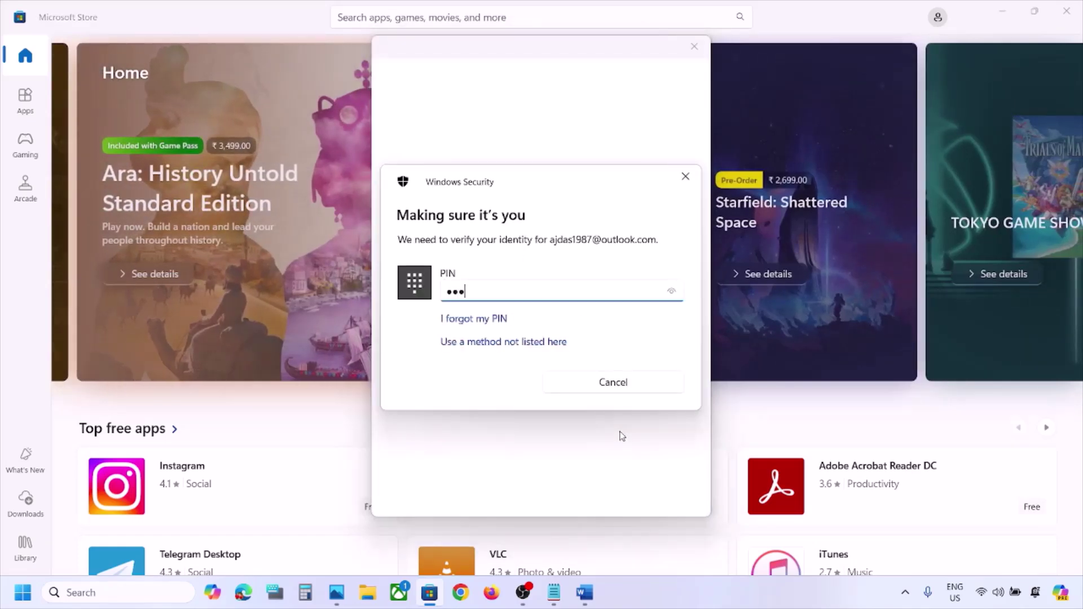
type("1")
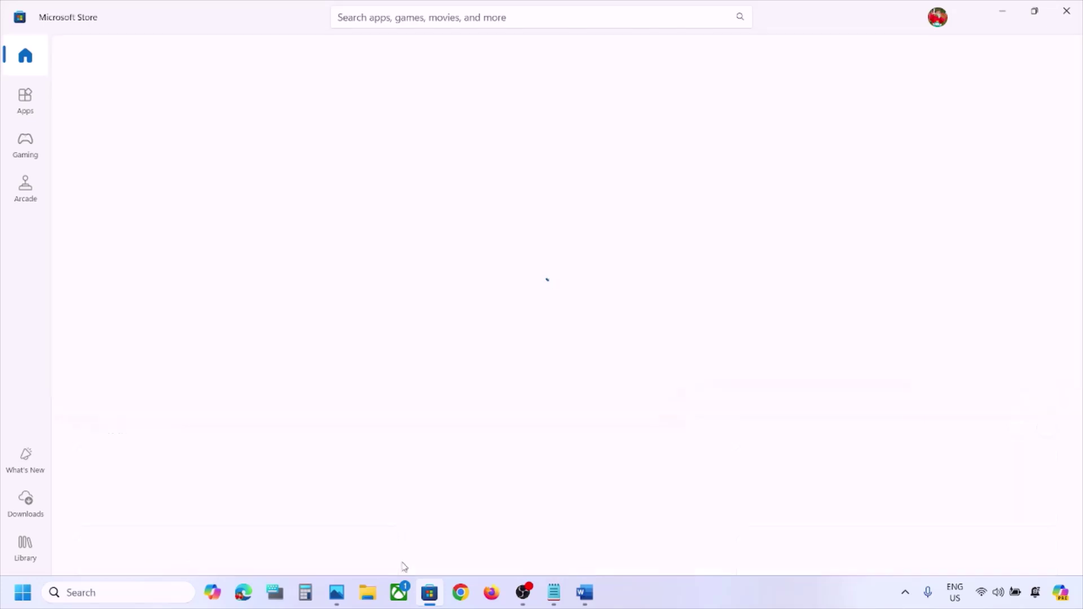
left_click(399, 592)
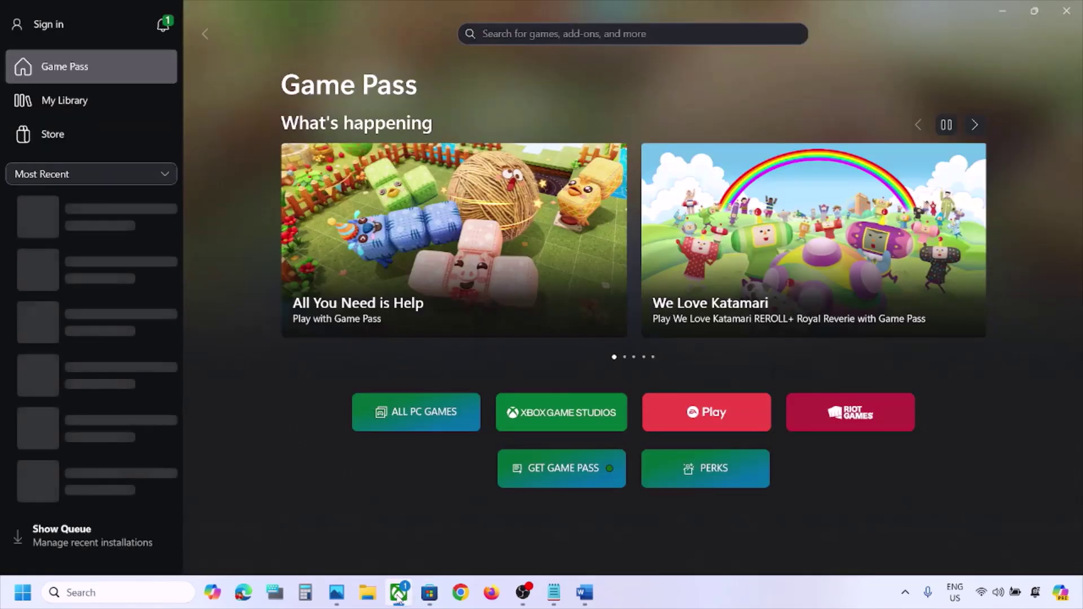
Start the Xbox app sign-in and choose the same account used in the Store
left_click(50, 23)
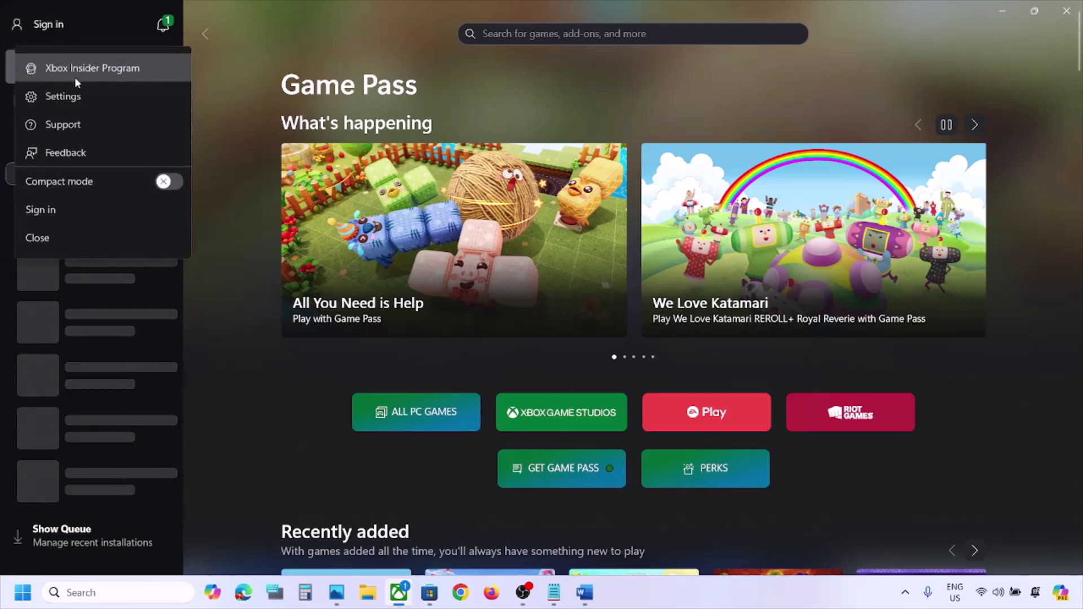
left_click(61, 221)
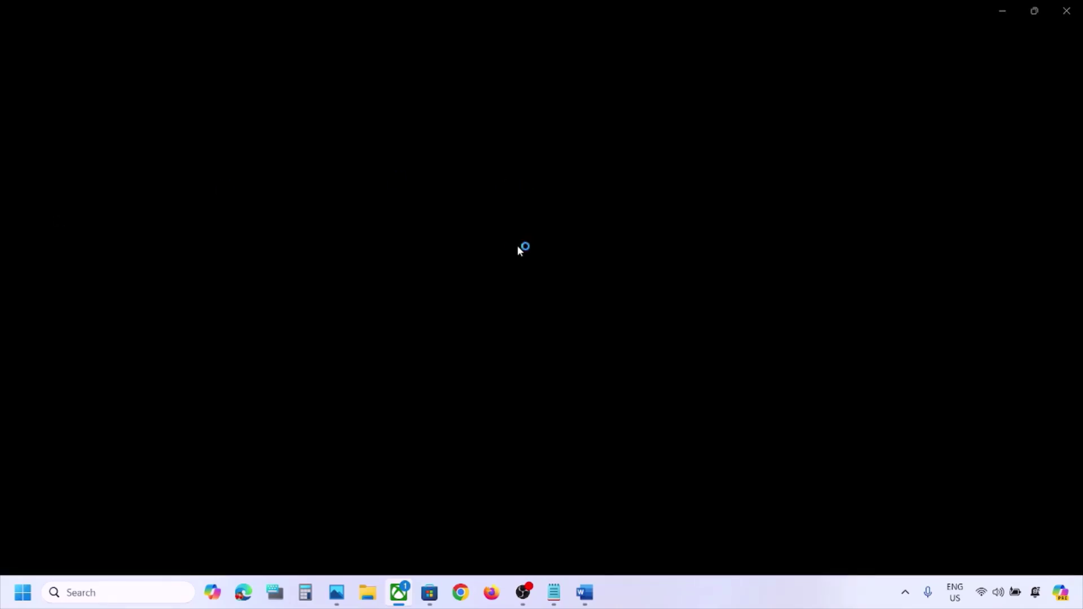
left_click(585, 592)
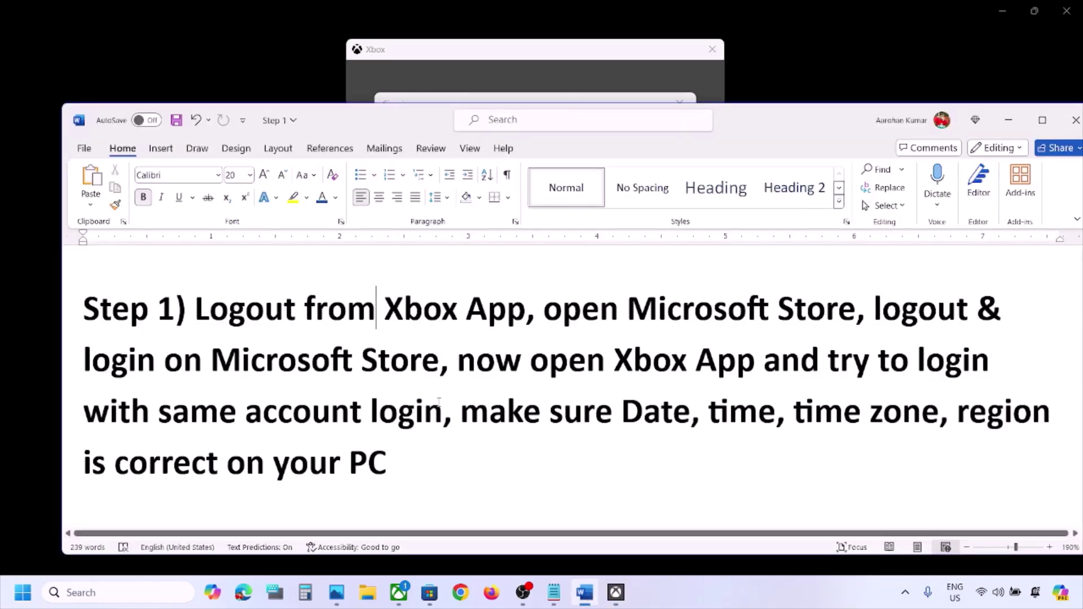
left_click_drag(107, 418, 443, 414)
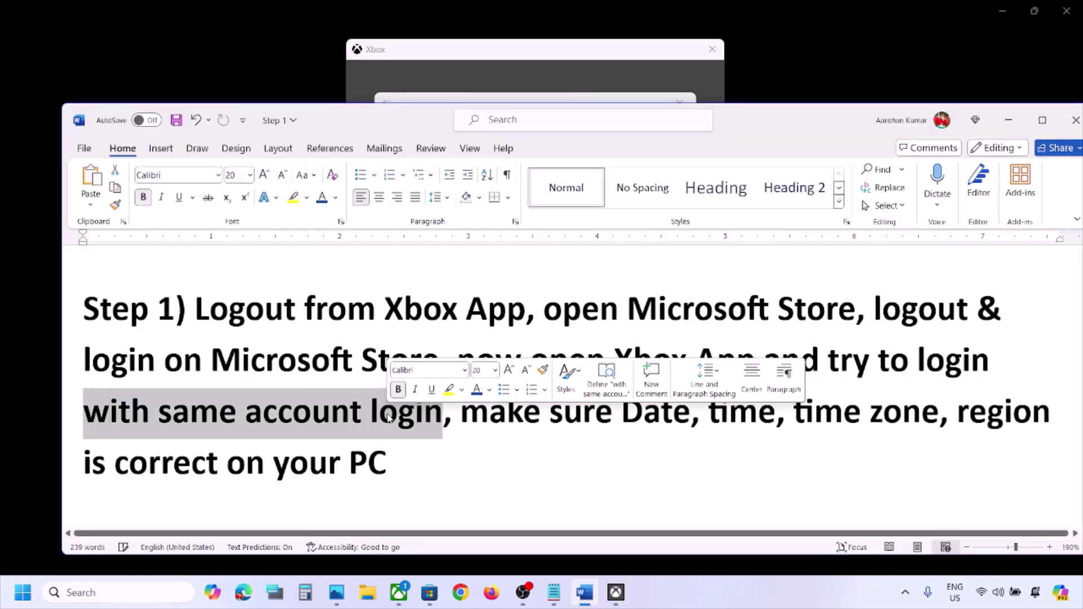
left_click(1008, 120)
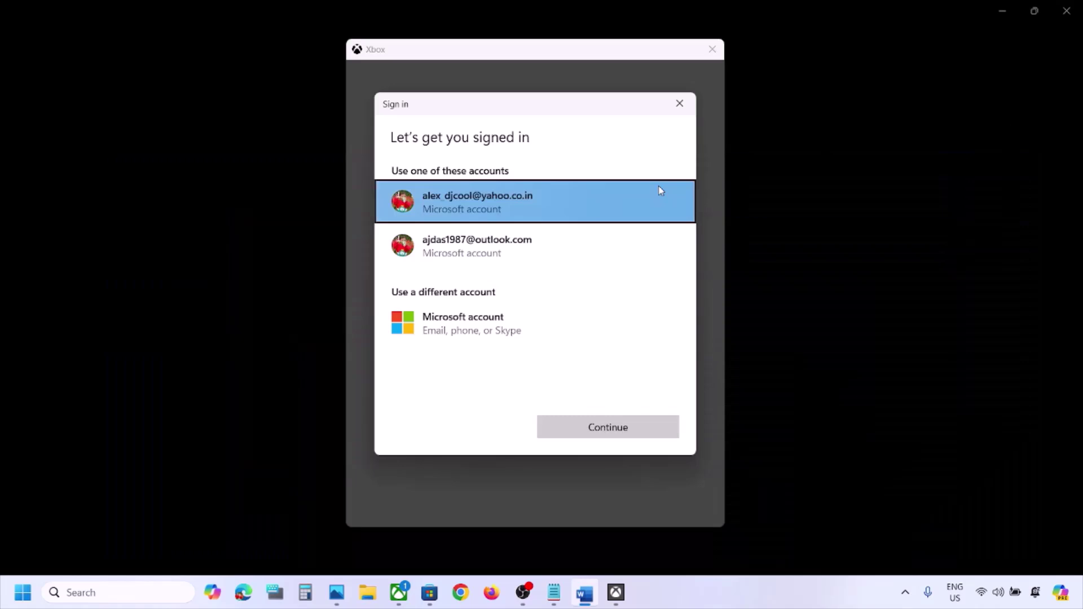
left_click(521, 248)
left_click(634, 434)
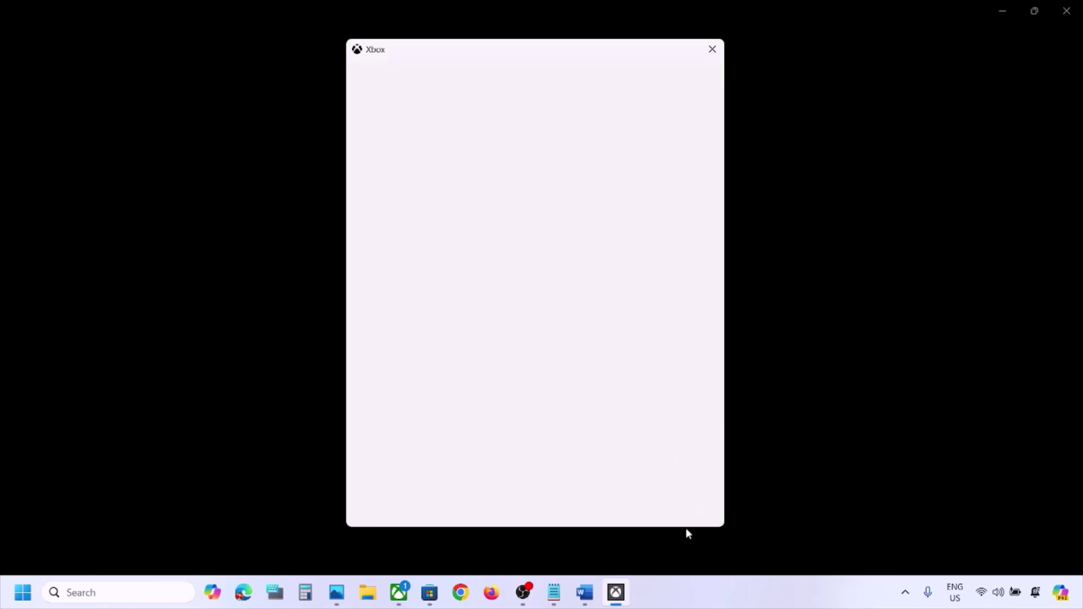
Check the date, time and region note, then finish Xbox sign-in with LET'S GO
left_click(585, 592)
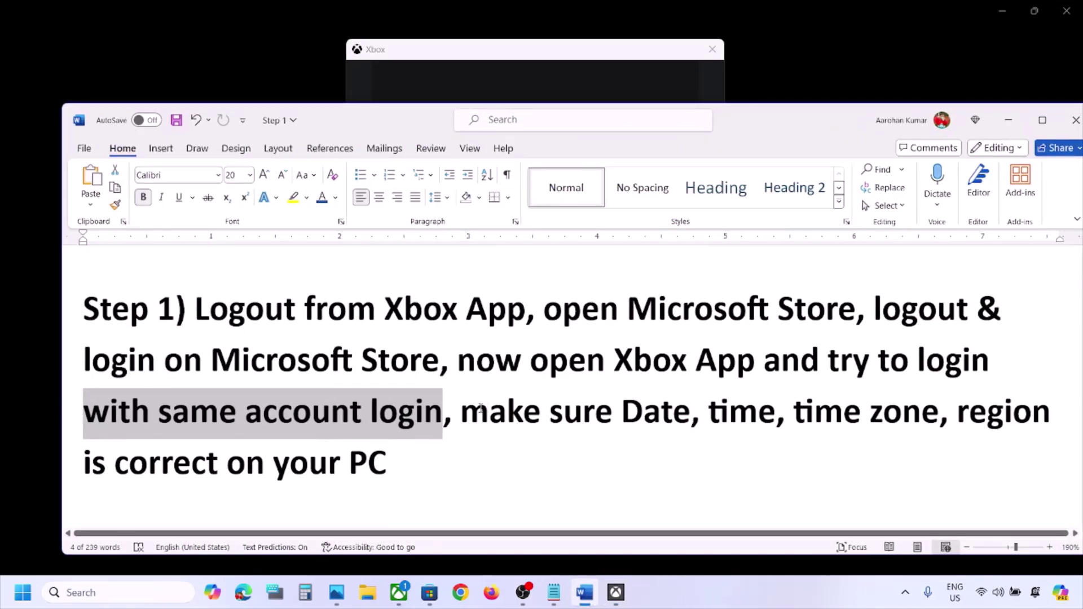
left_click_drag(462, 412, 388, 464)
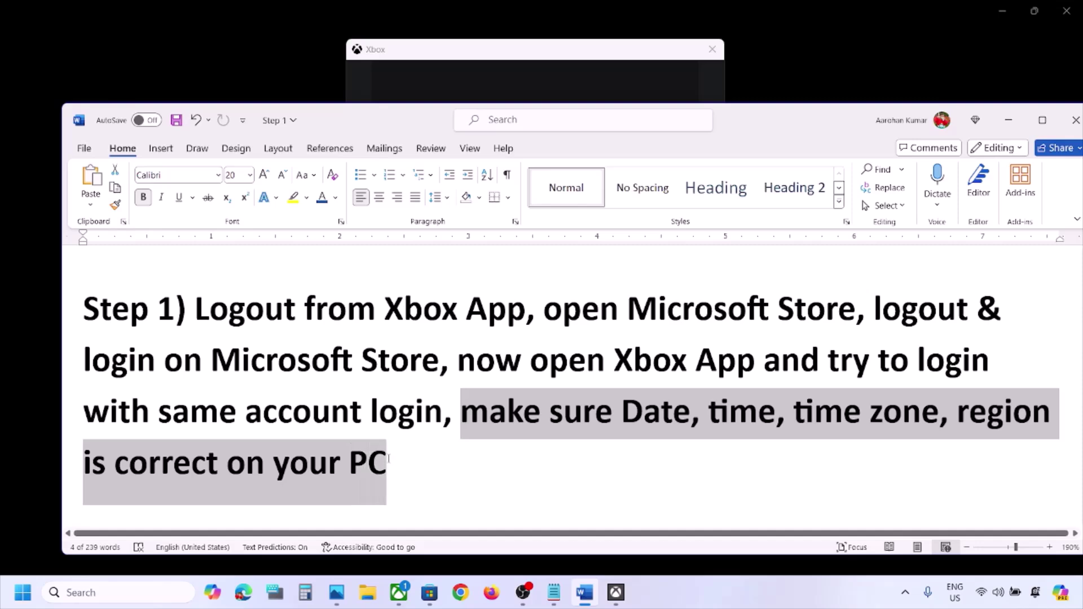
left_click(1008, 120)
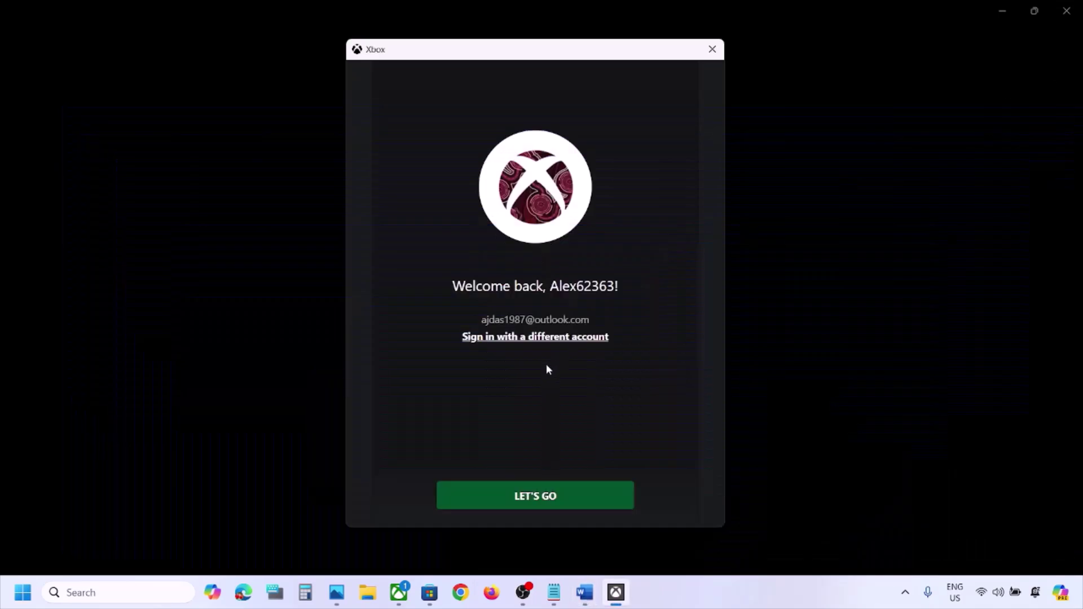
left_click(546, 505)
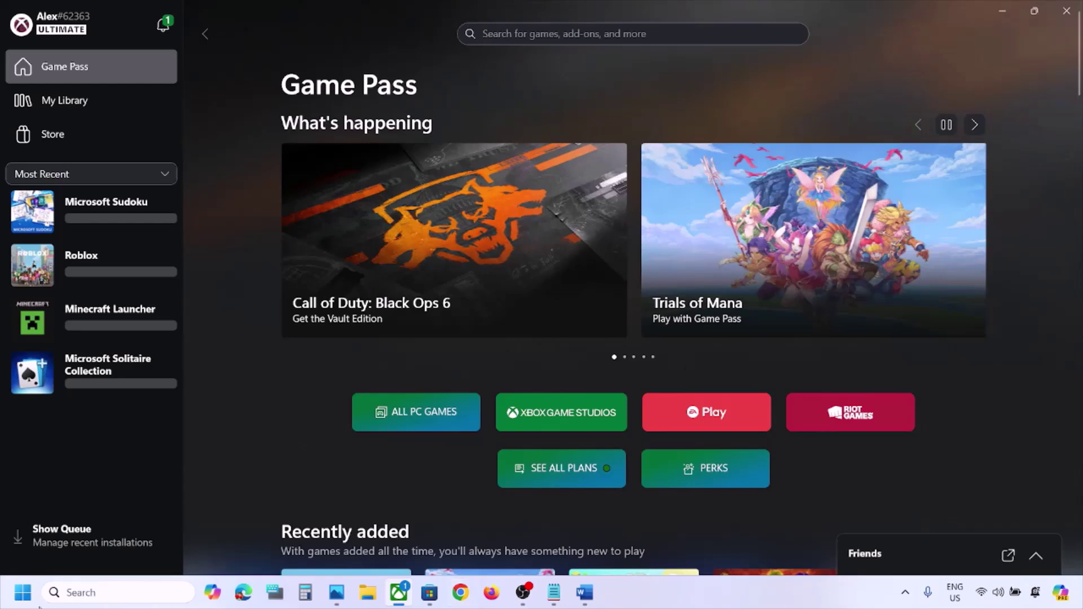
left_click(25, 599)
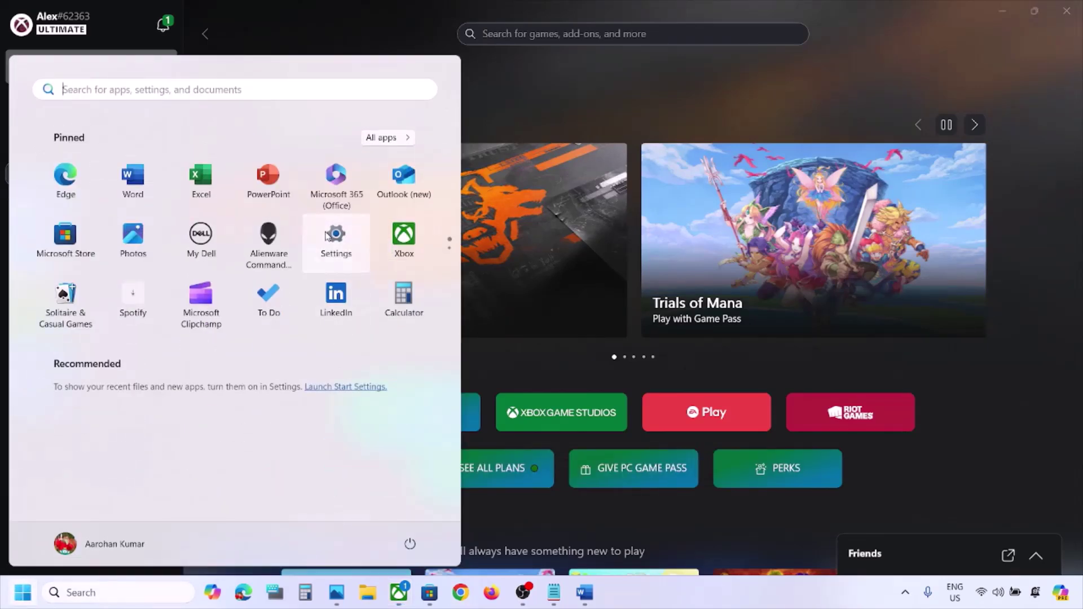
Resynchronize the clock in Time & language > Date & time, retrying Sync now
left_click(329, 238)
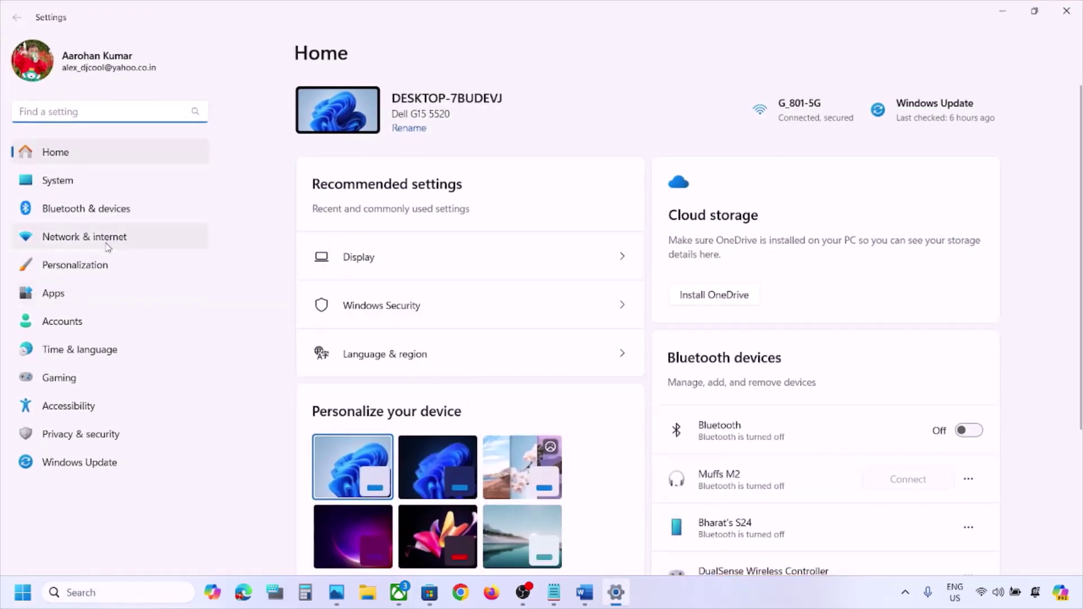
left_click(73, 349)
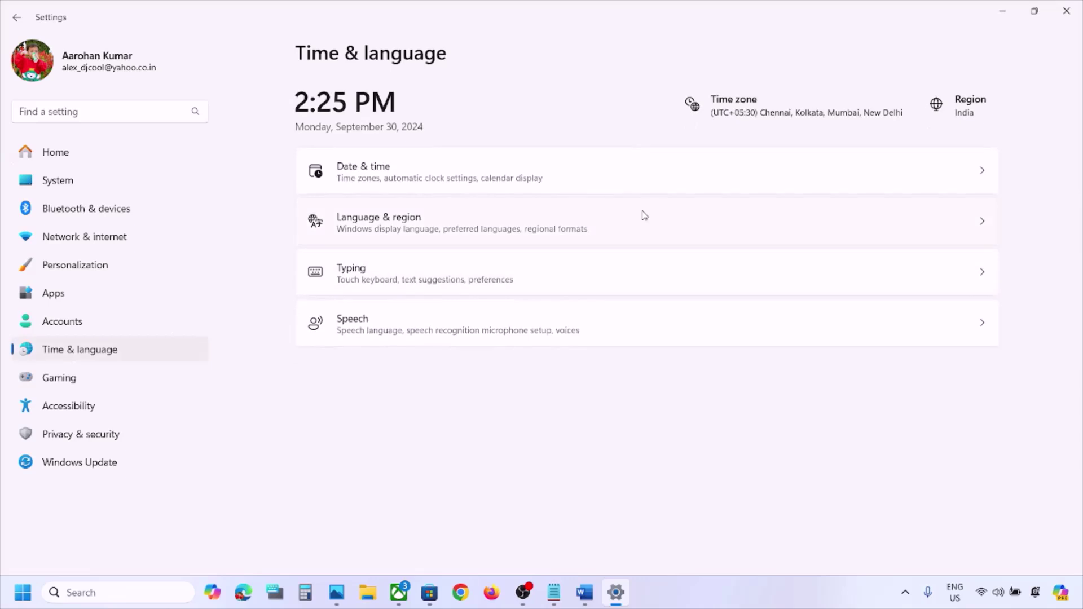
left_click(717, 165)
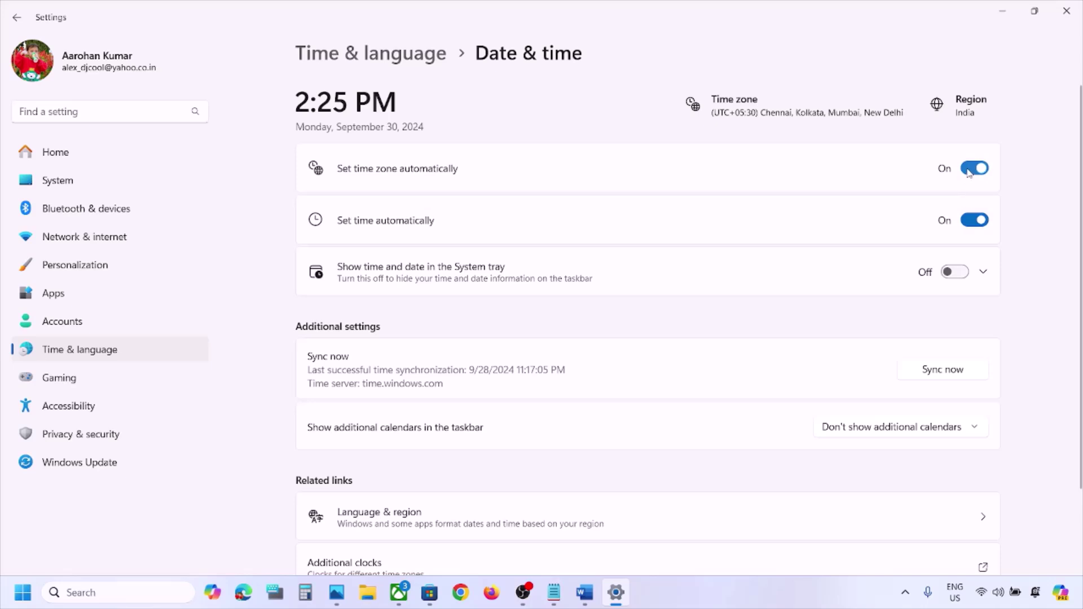
scroll(965, 221, "down", 2)
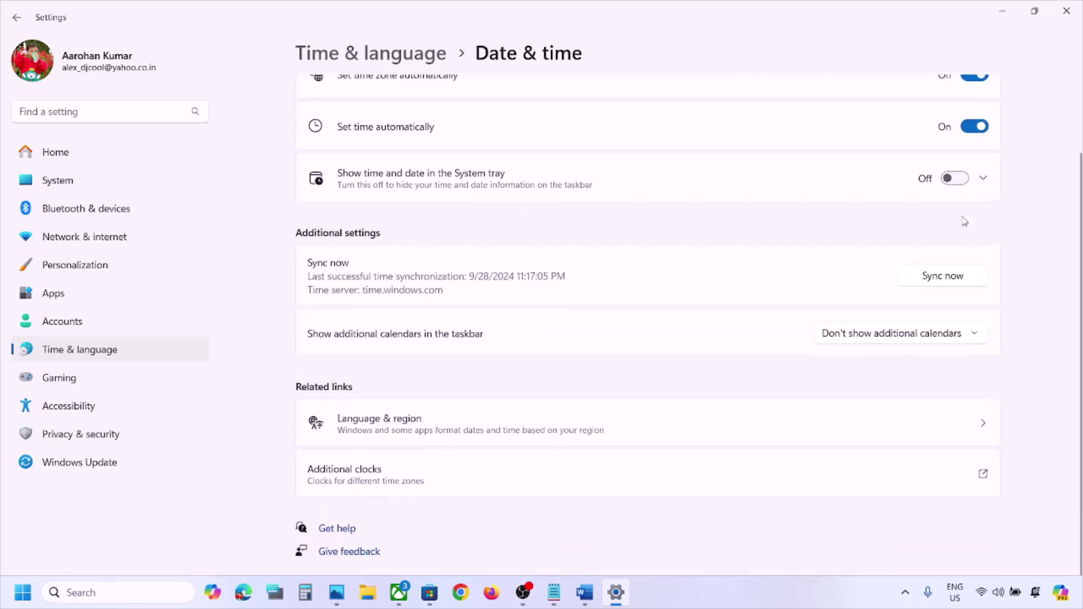
left_click(949, 281)
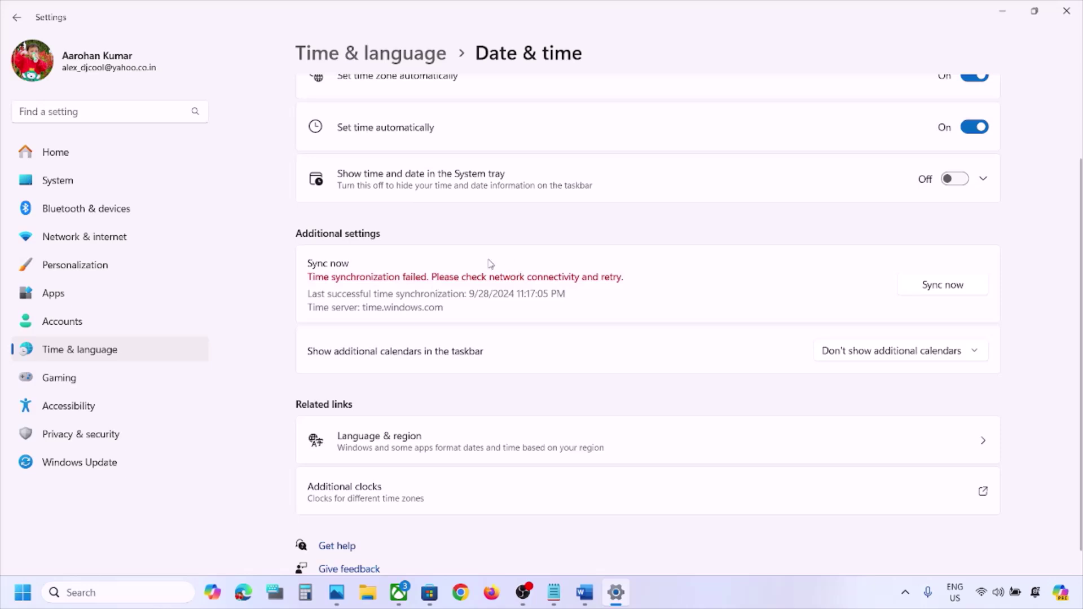
left_click(946, 292)
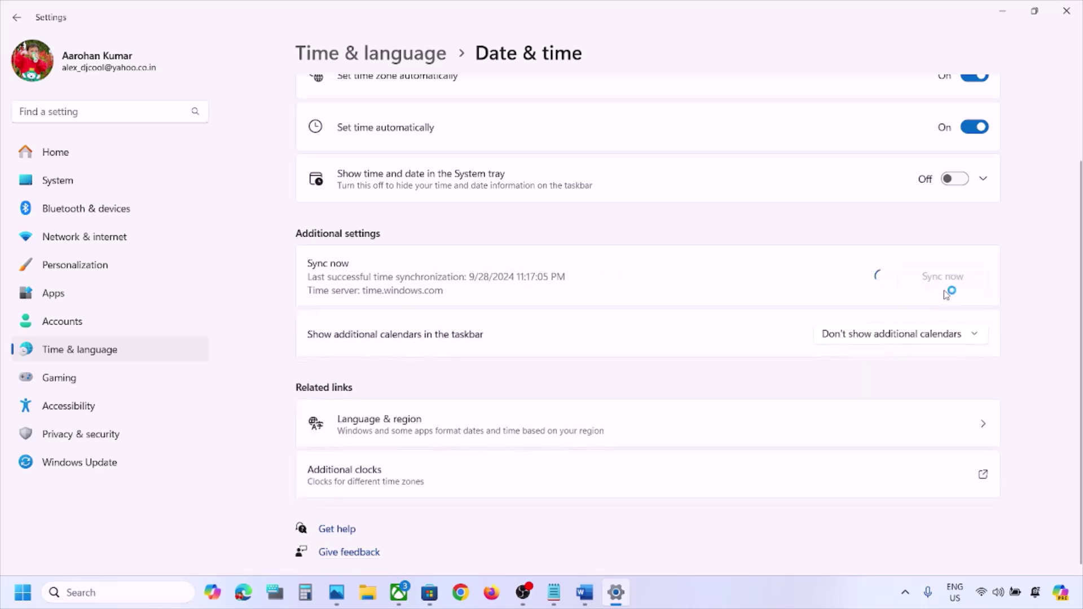
Confirm Country or region is India under Language & region, then close Settings
left_click(116, 354)
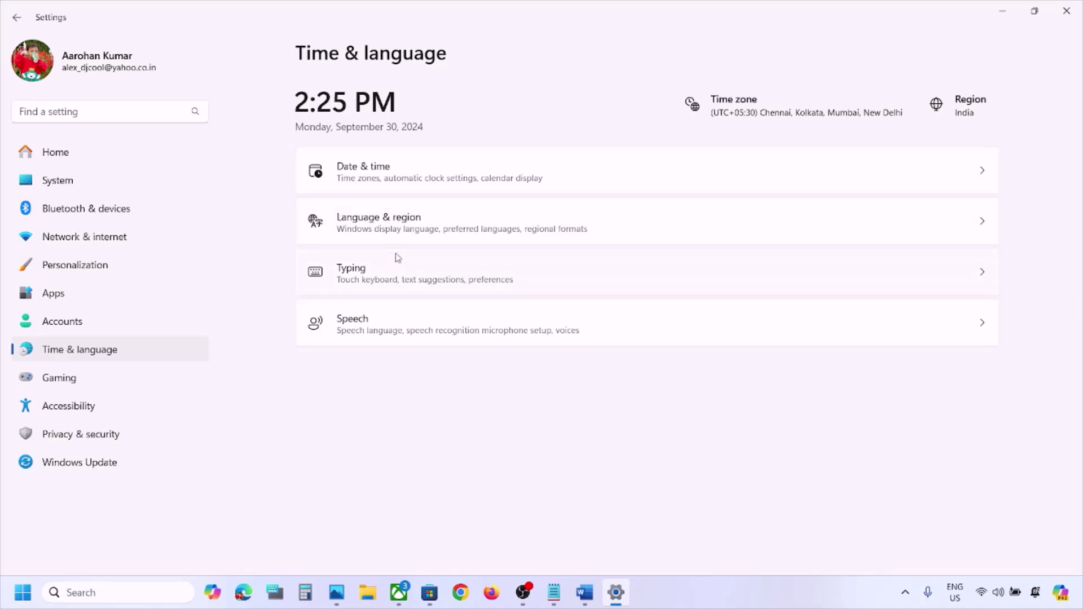
left_click(405, 238)
scroll(781, 329, "down", 3)
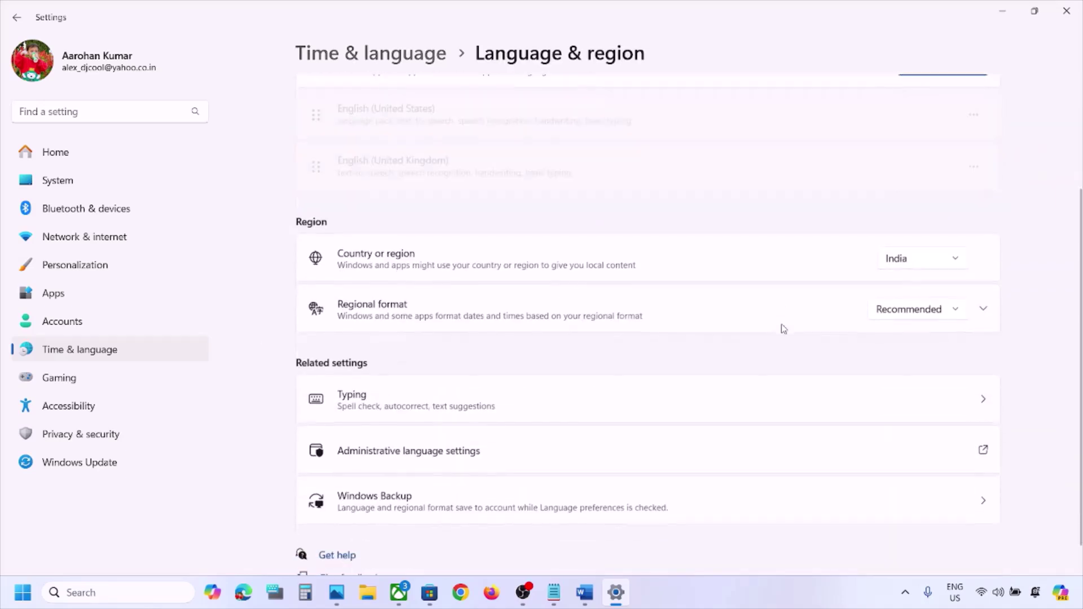
left_click(927, 265)
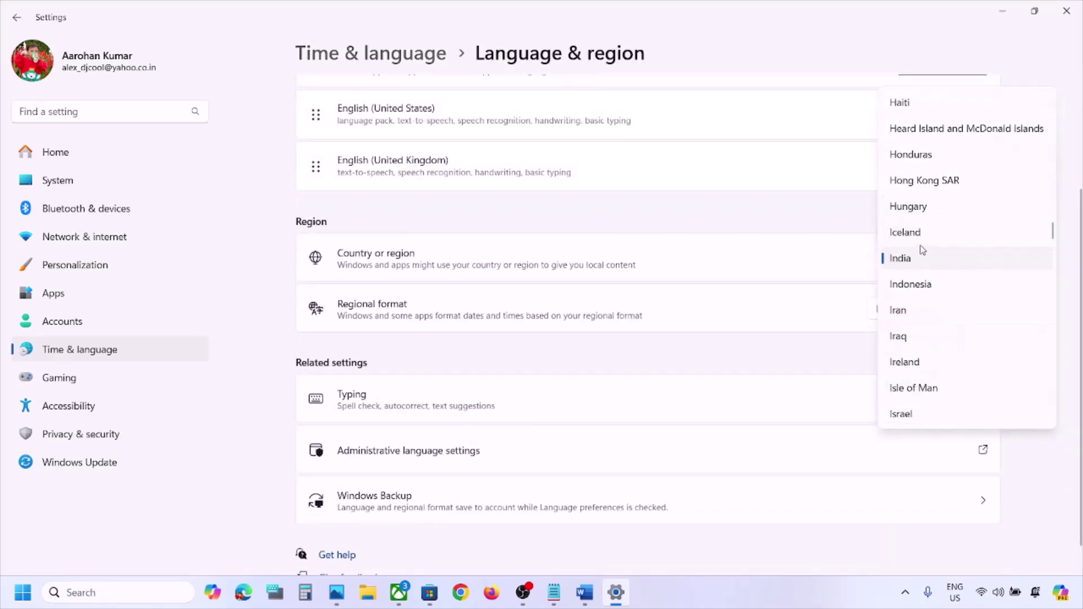
left_click(921, 262)
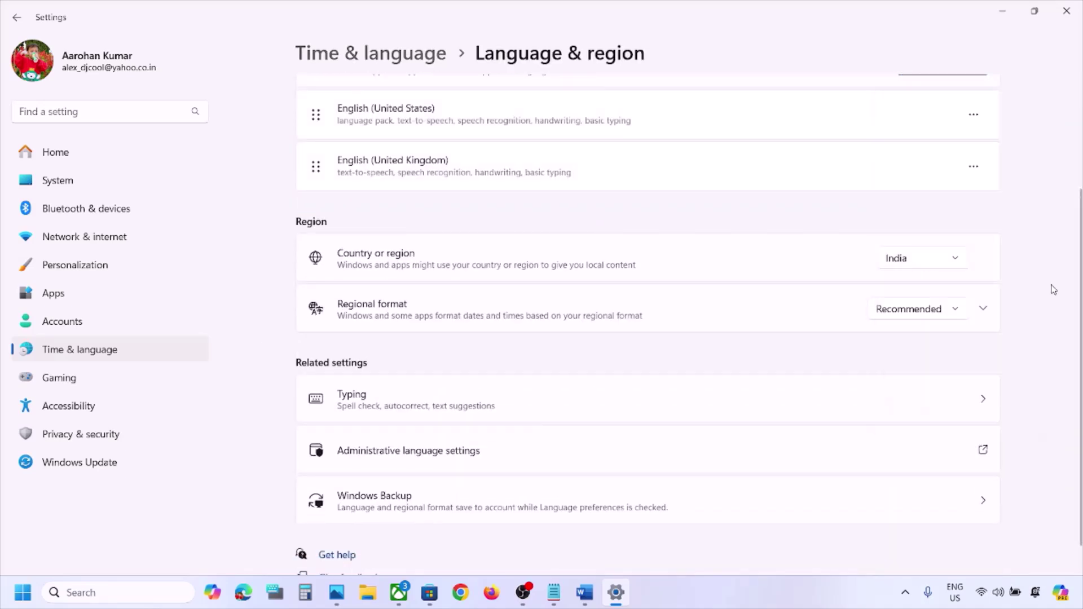
left_click(1066, 11)
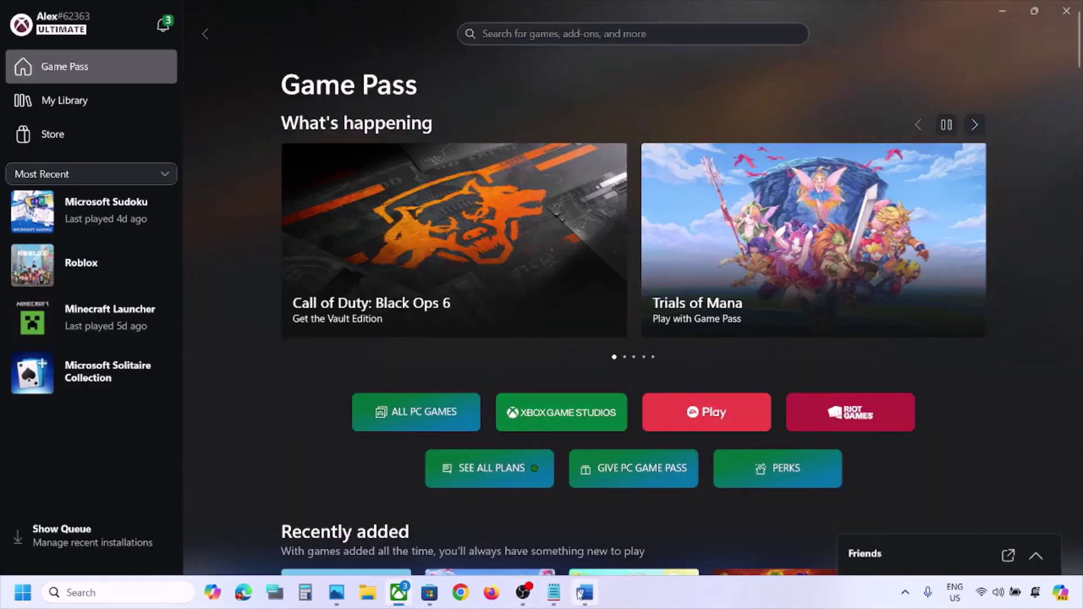
Read the Step 2 instruction in the Word checklist
left_click(584, 593)
scroll(609, 496, "down", 3)
scroll(467, 361, "down", 1)
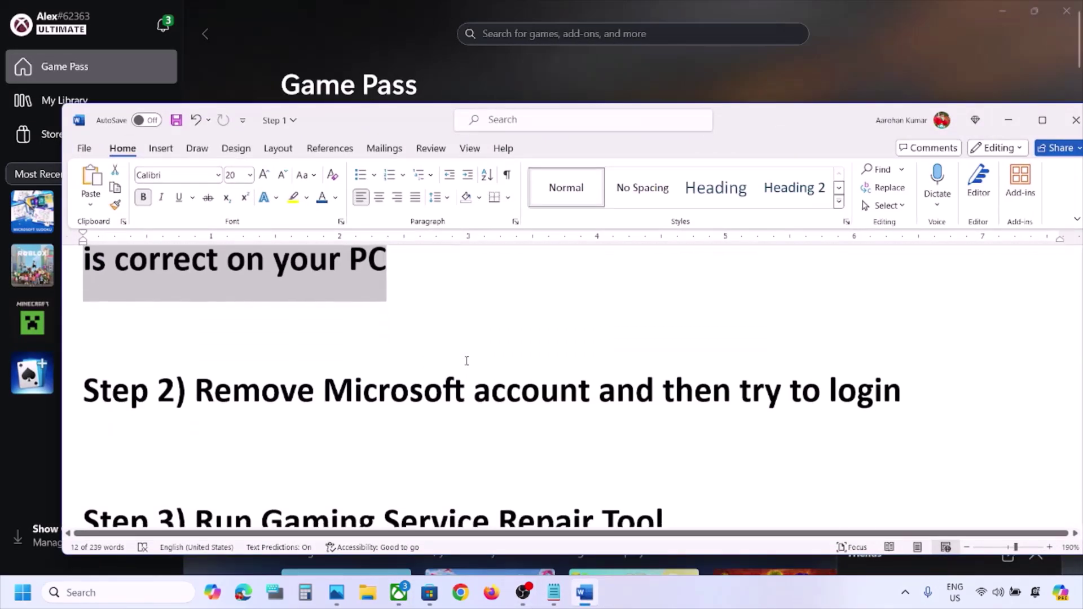
left_click_drag(259, 403, 832, 384)
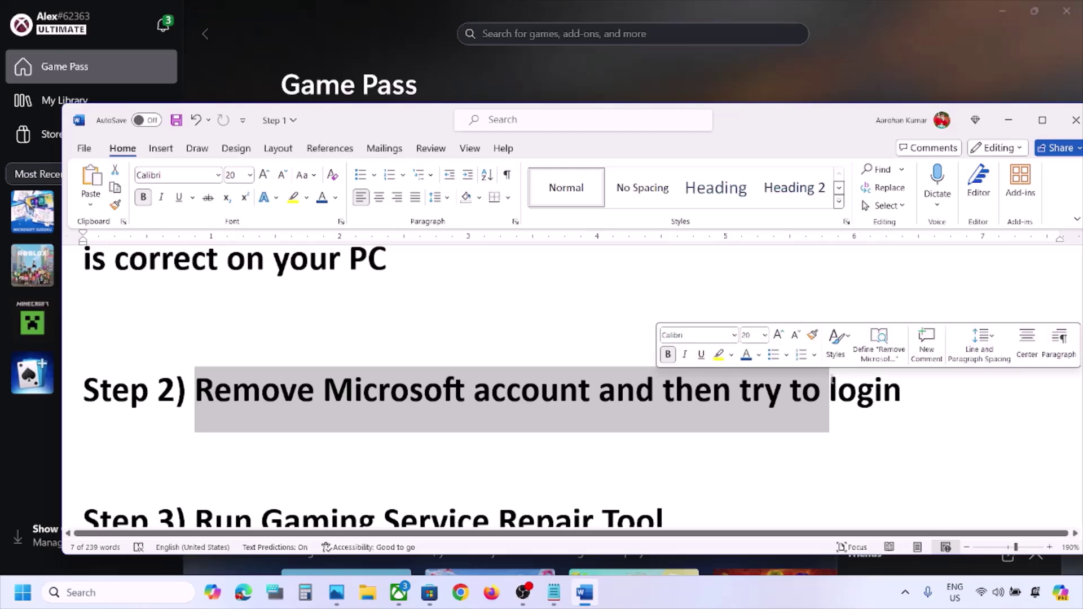
Remove the outlook.com Microsoft account from Settings > Accounts > Email & accounts, then close Settings
key("super+i")
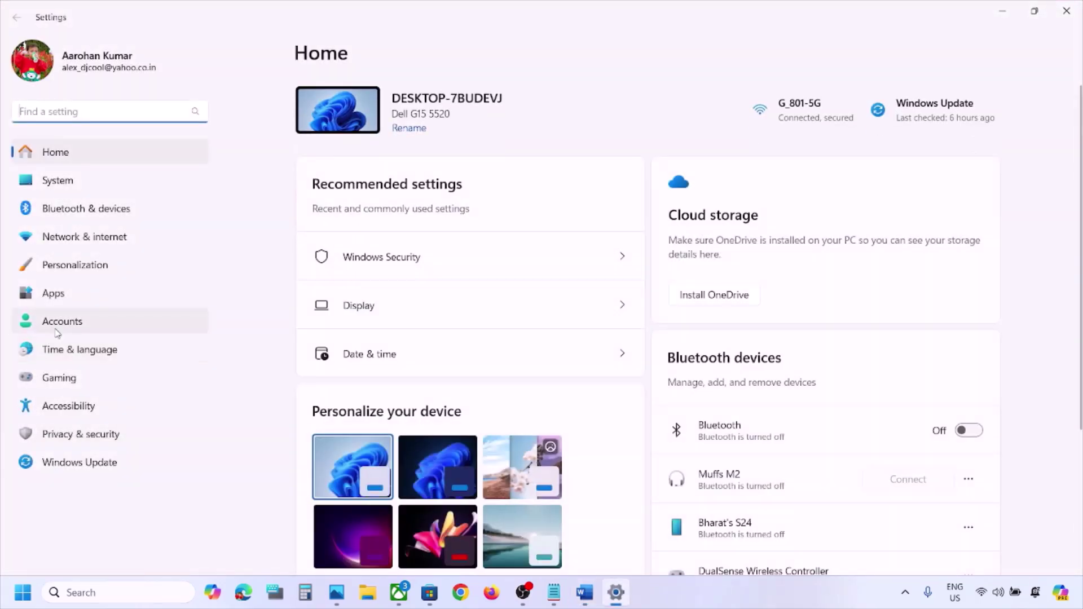
left_click(56, 327)
scroll(537, 266, "down", 7)
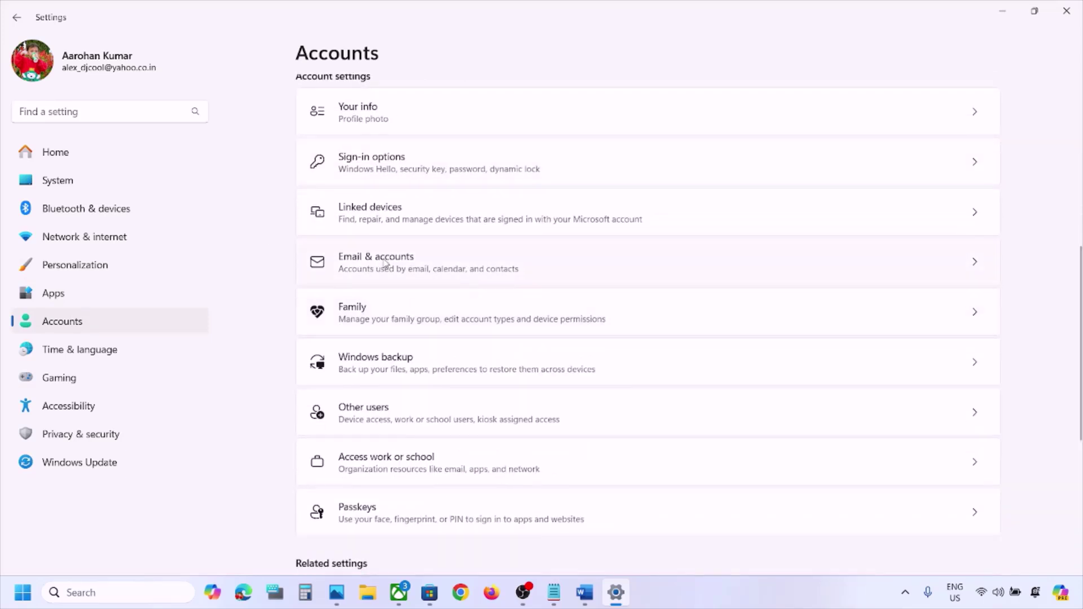
left_click(409, 271)
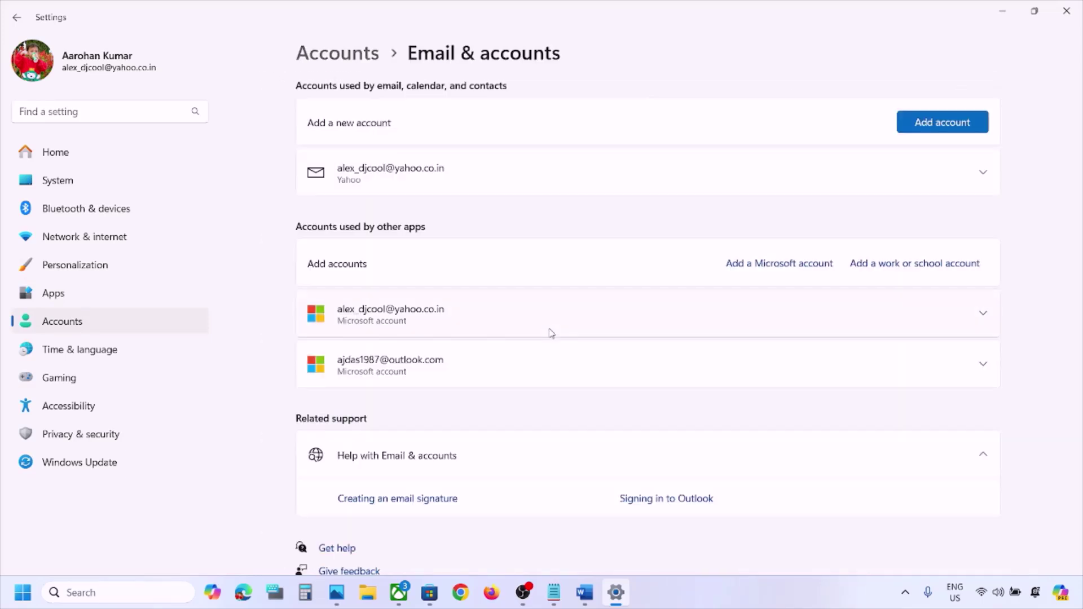
scroll(551, 333, "down", 1)
scroll(551, 333, "up", 1)
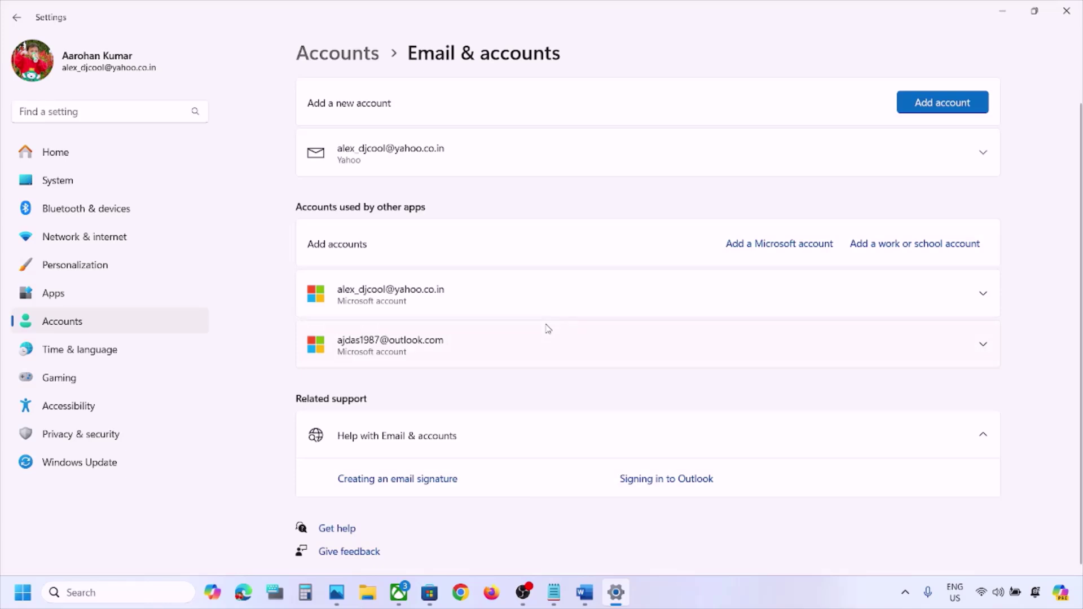
scroll(547, 329, "down", 1)
scroll(547, 329, "up", 1)
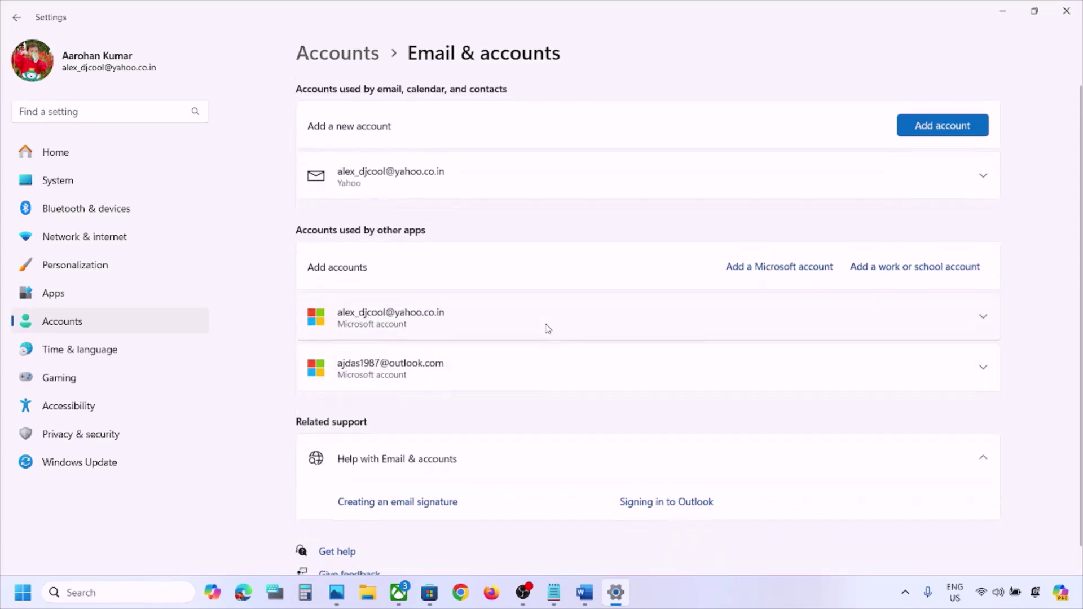
left_click(984, 367)
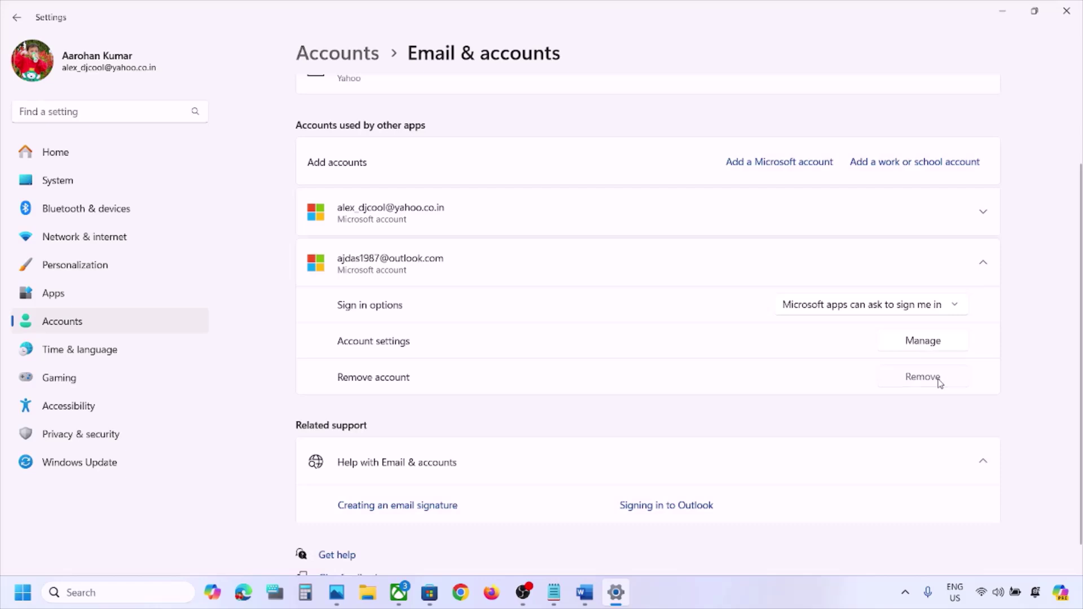
left_click(939, 381)
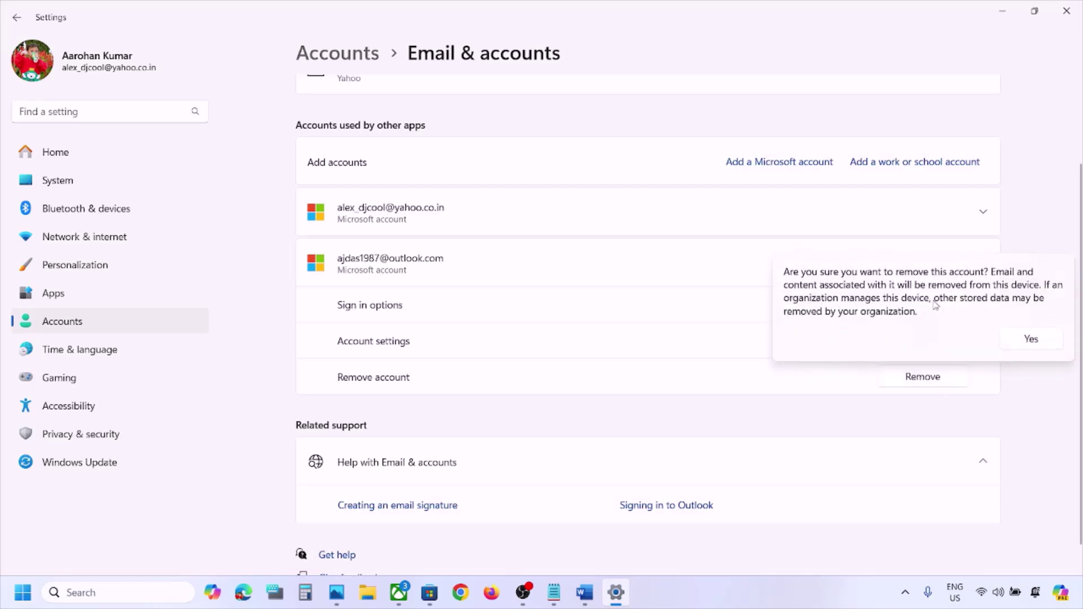
left_click(1051, 345)
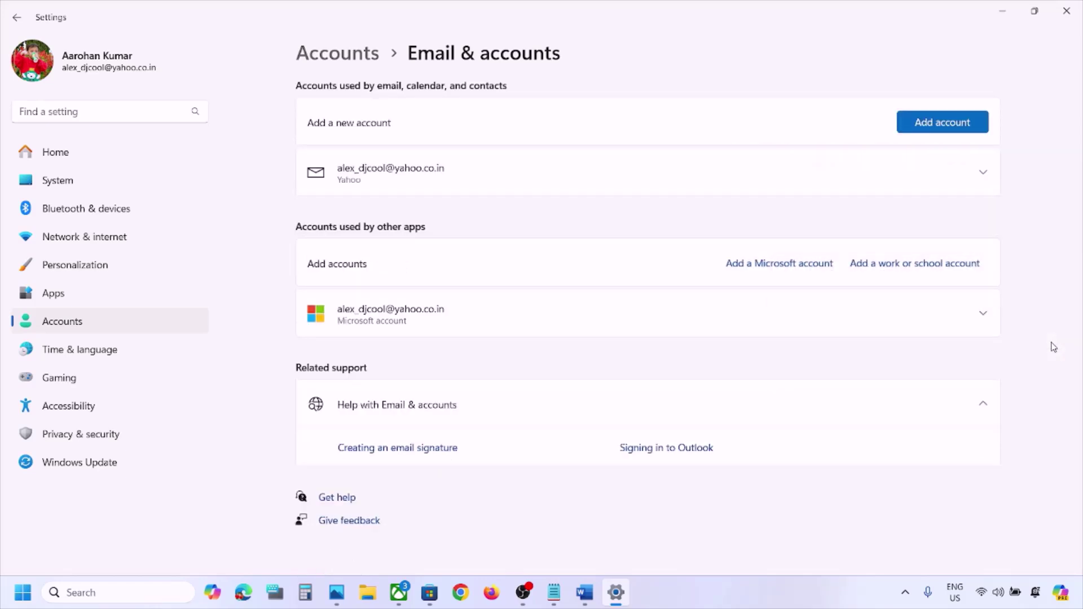
left_click(1075, 15)
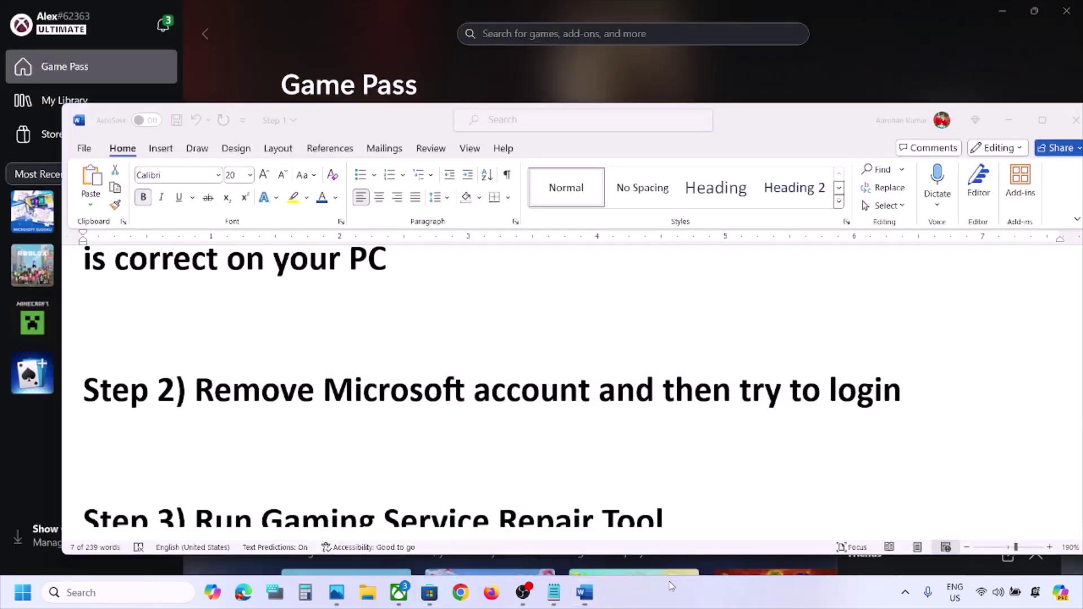
Sign in to Microsoft Store with a different Microsoft account, acknowledging Windows Hello and entering the PIN
left_click(433, 597)
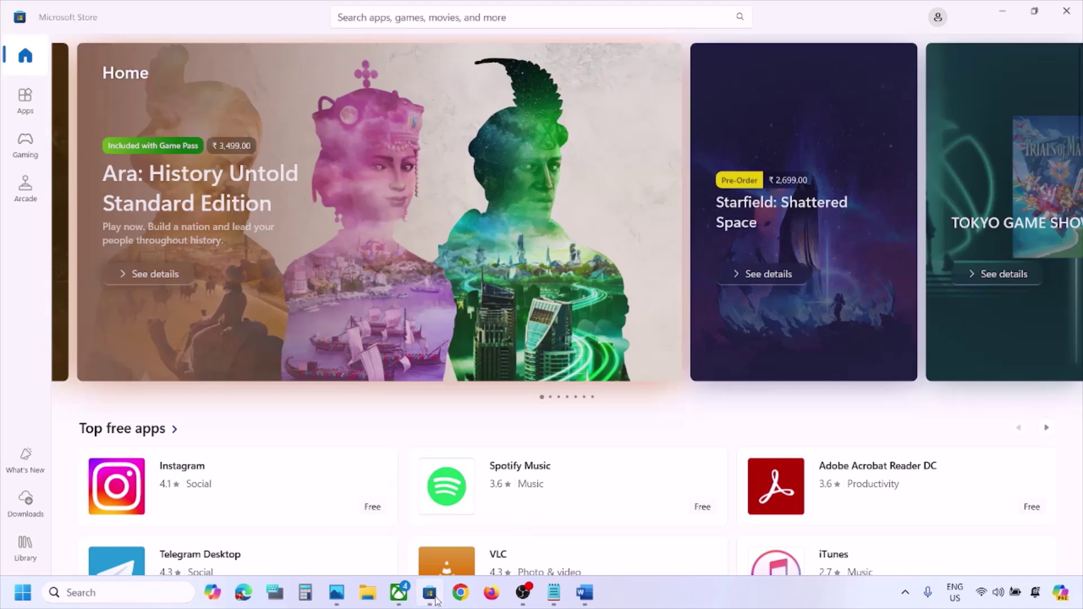
left_click(938, 19)
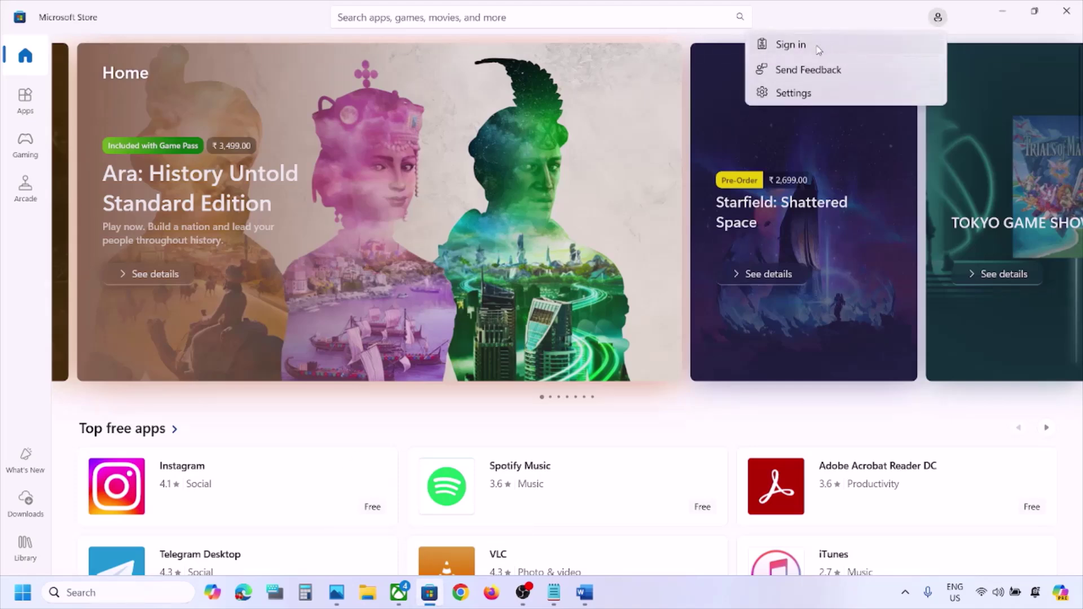
left_click(805, 49)
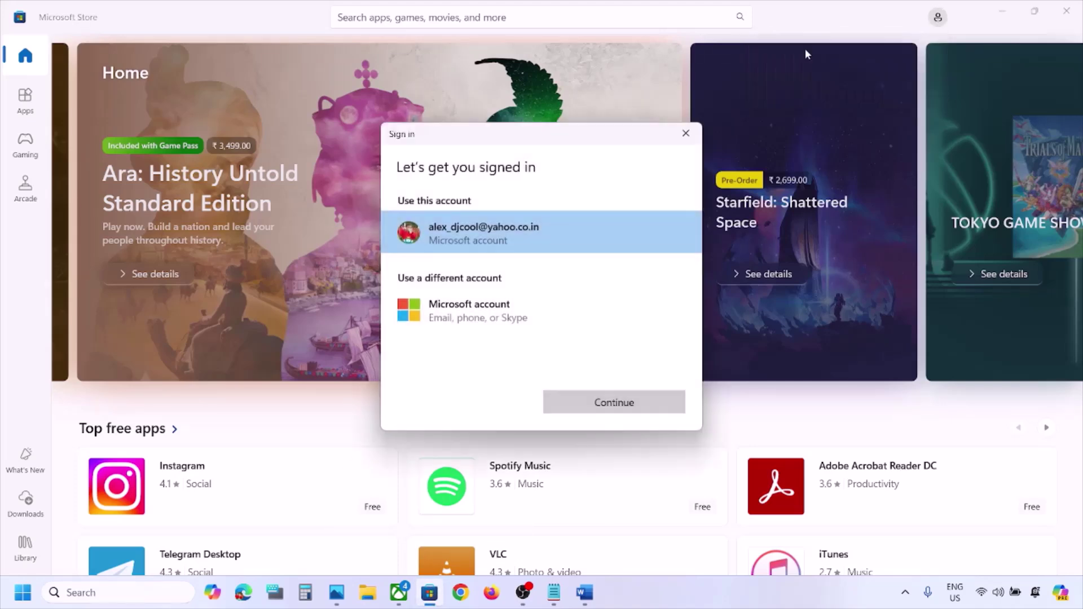
left_click(477, 316)
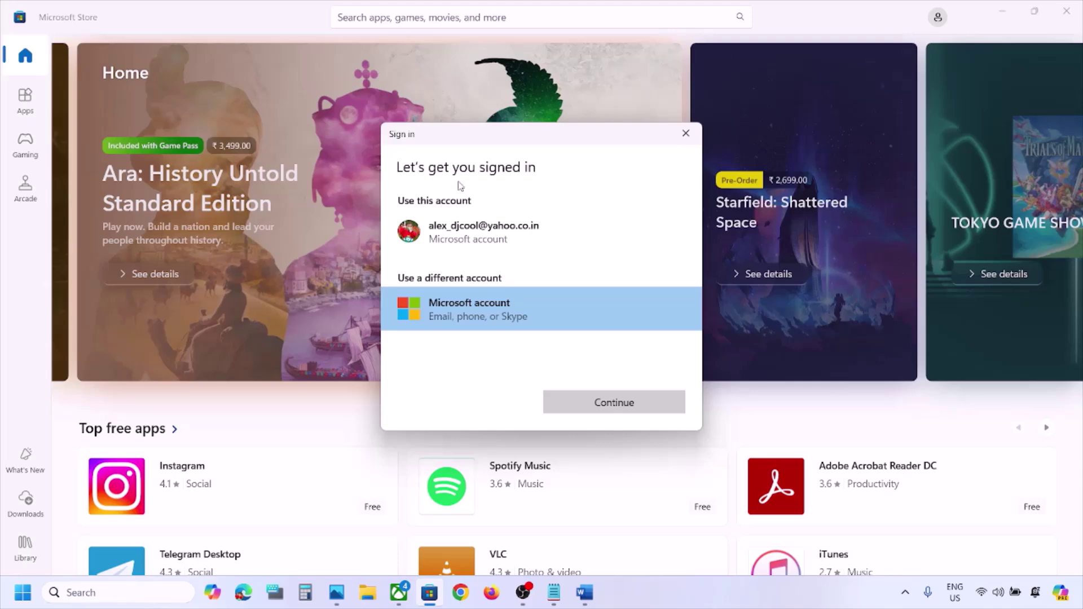
left_click(590, 402)
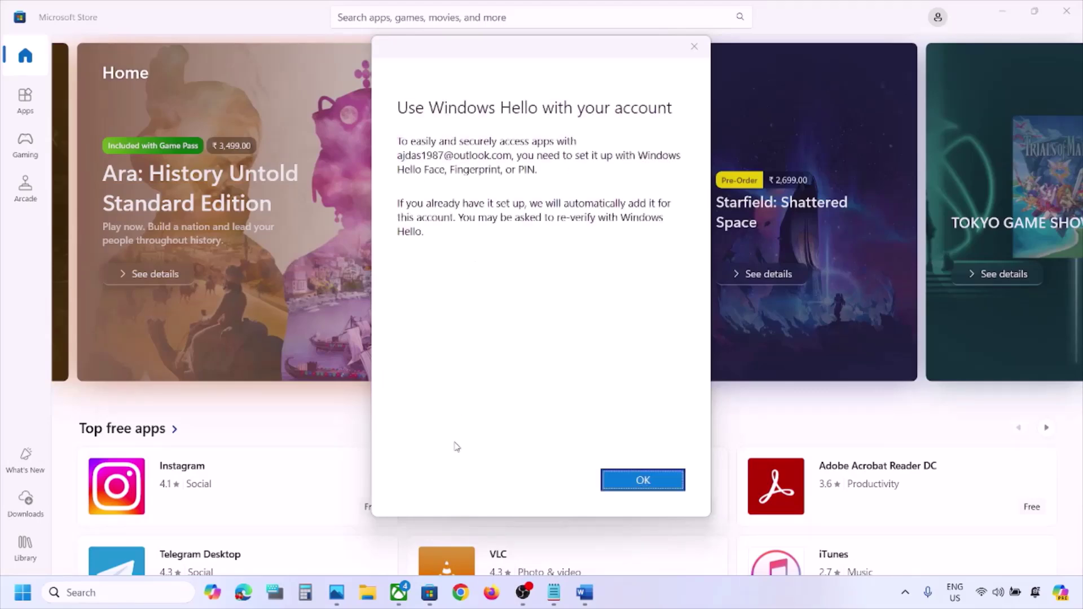
left_click(633, 484)
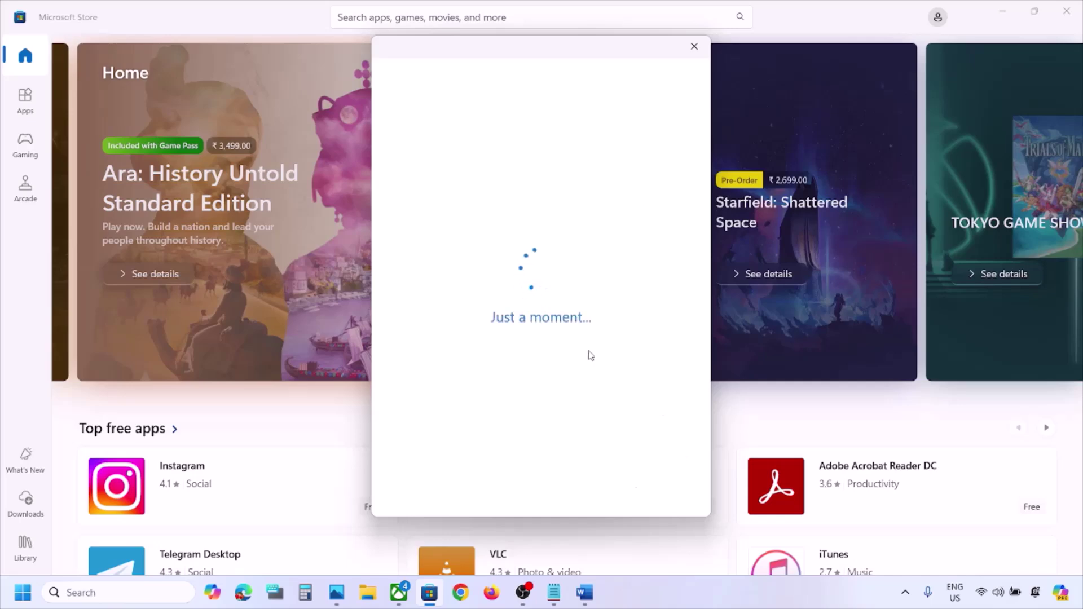
type("1234")
Sign out of the Xbox app from its profile menu
left_click(398, 599)
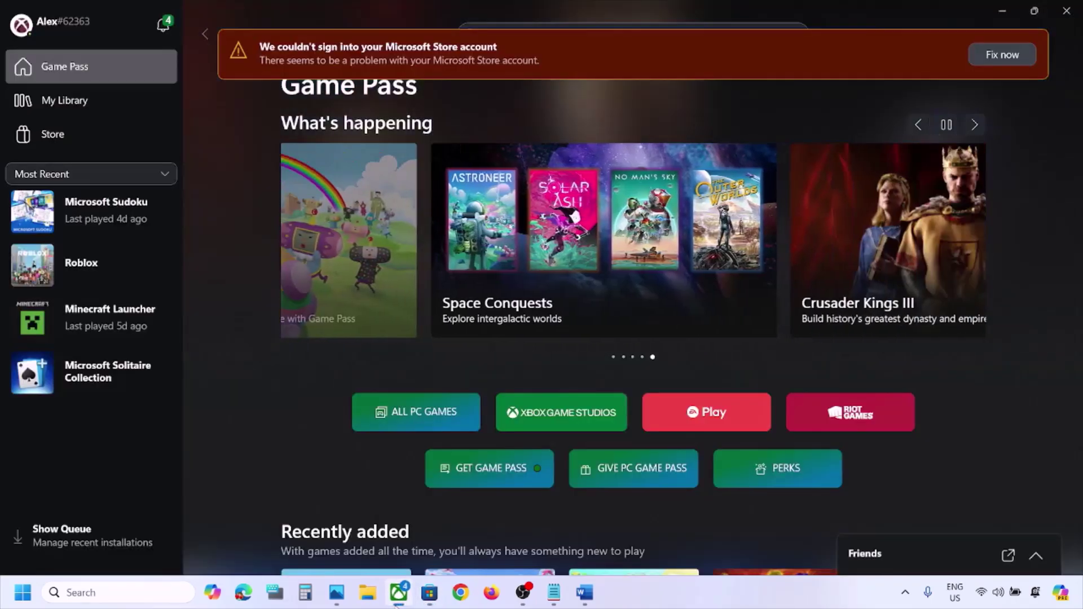
left_click(85, 22)
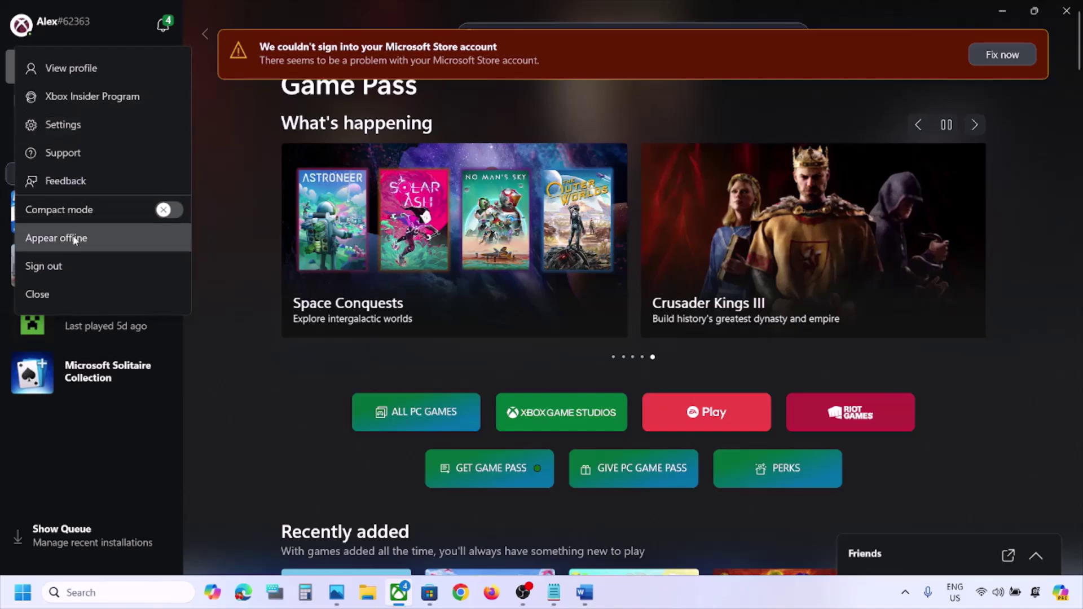
left_click(73, 266)
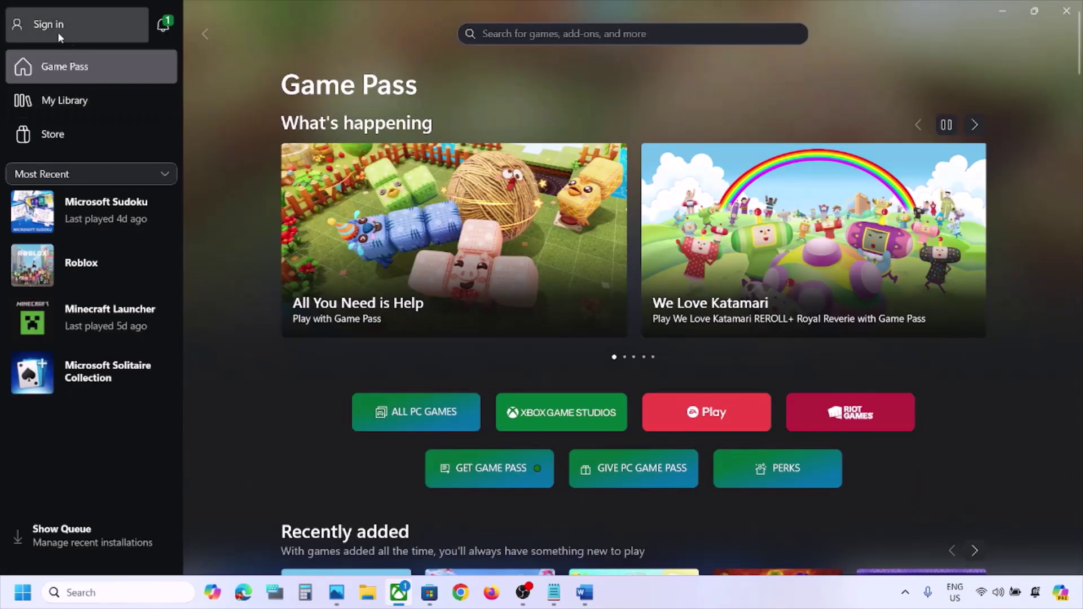
Start signing the Xbox app back in with the second outlook.com Microsoft account
left_click(58, 33)
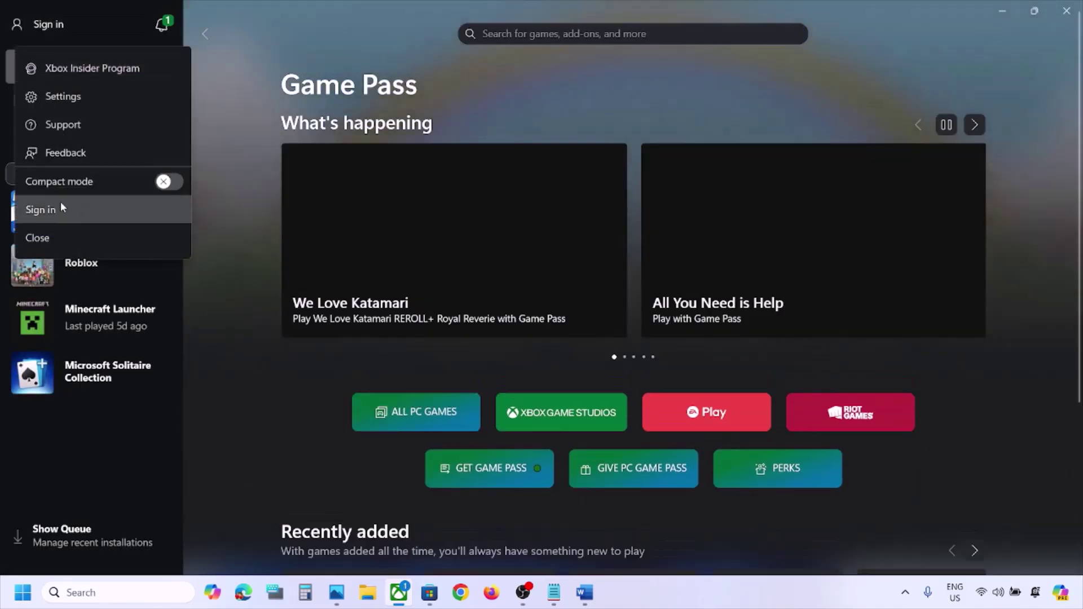
left_click(60, 208)
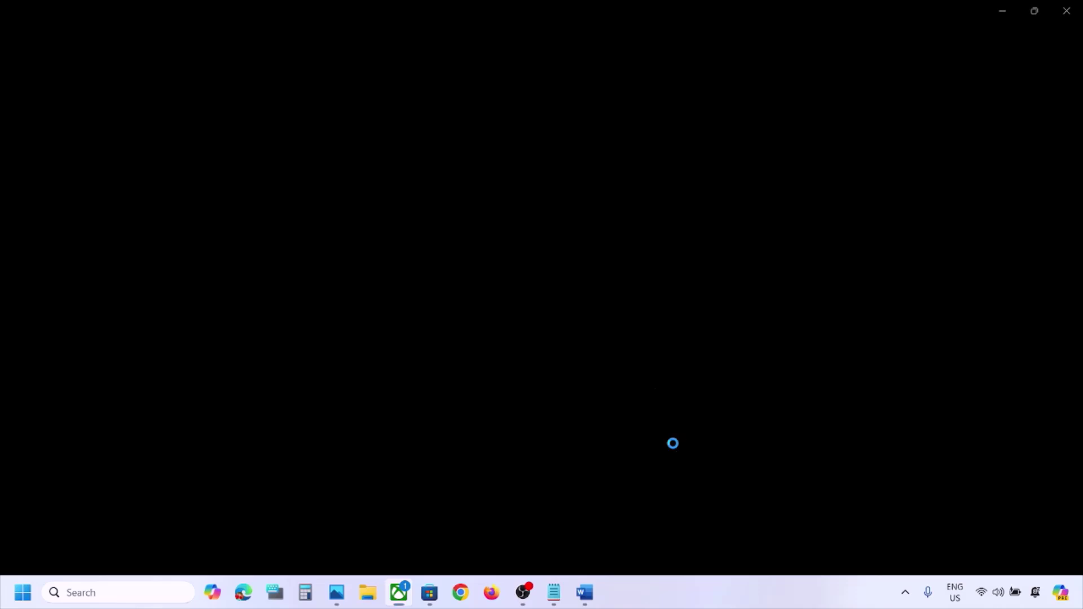
left_click(491, 250)
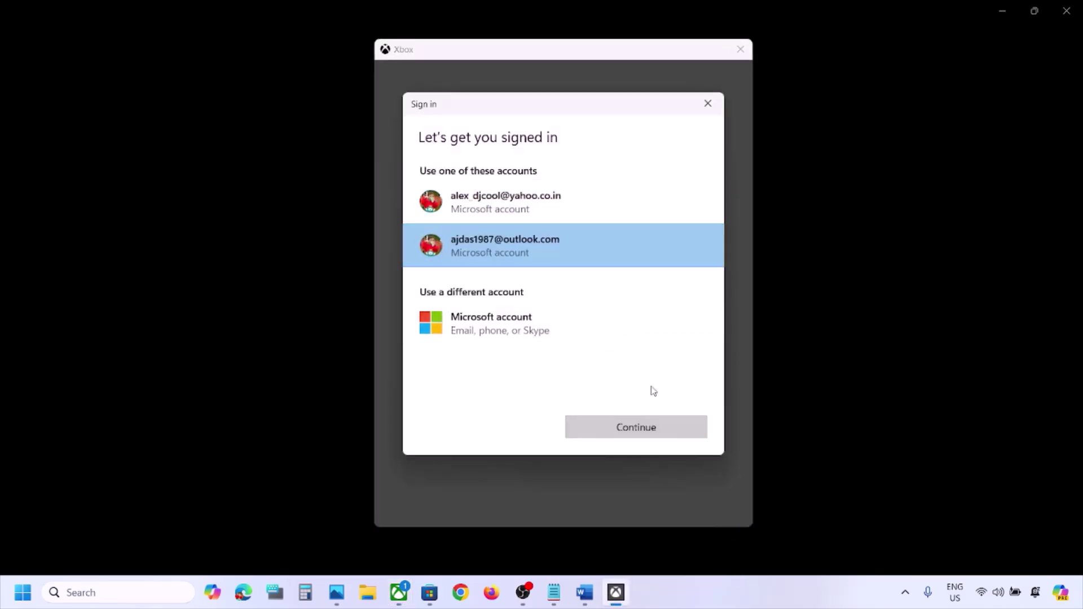
left_click(629, 429)
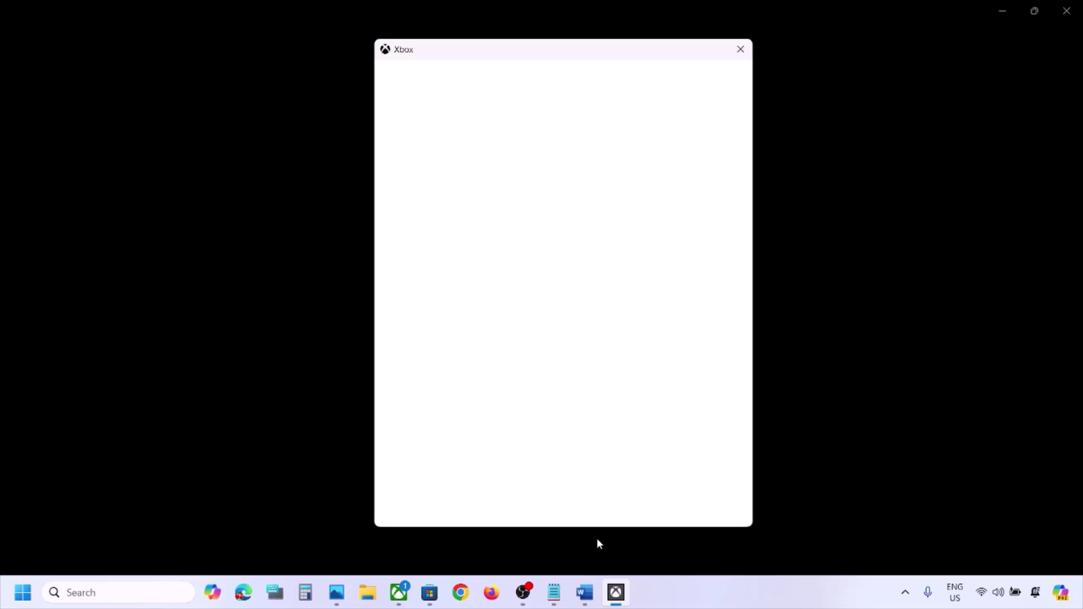
left_click(585, 592)
Note the Step 3 repair-tool instruction and finish signing in to the Xbox app
scroll(498, 419, "down", 2)
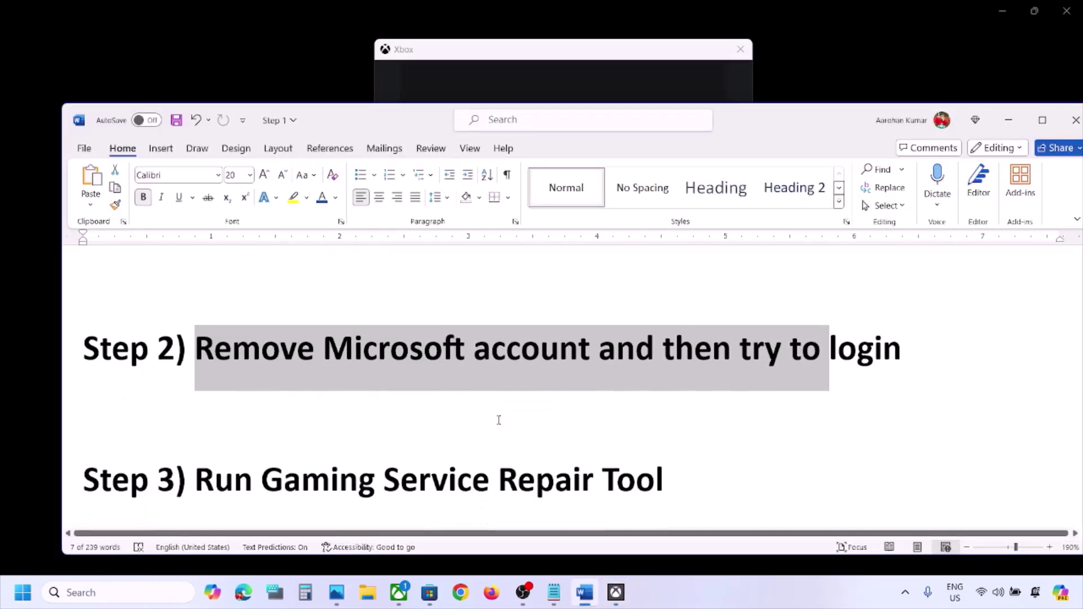
scroll(499, 420, "down", 1)
left_click_drag(215, 451, 666, 446)
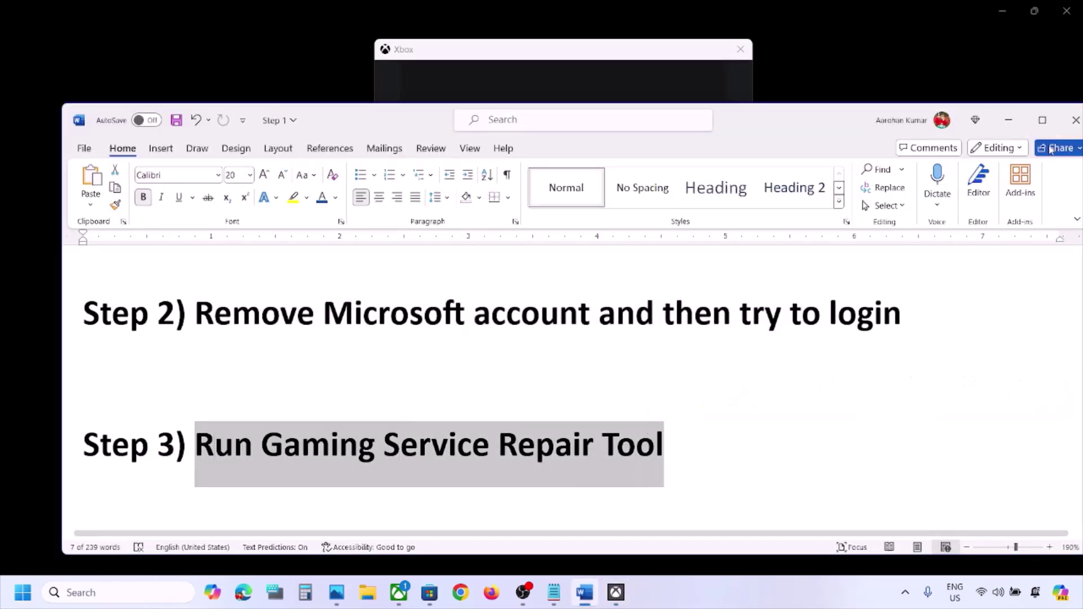
left_click(1010, 127)
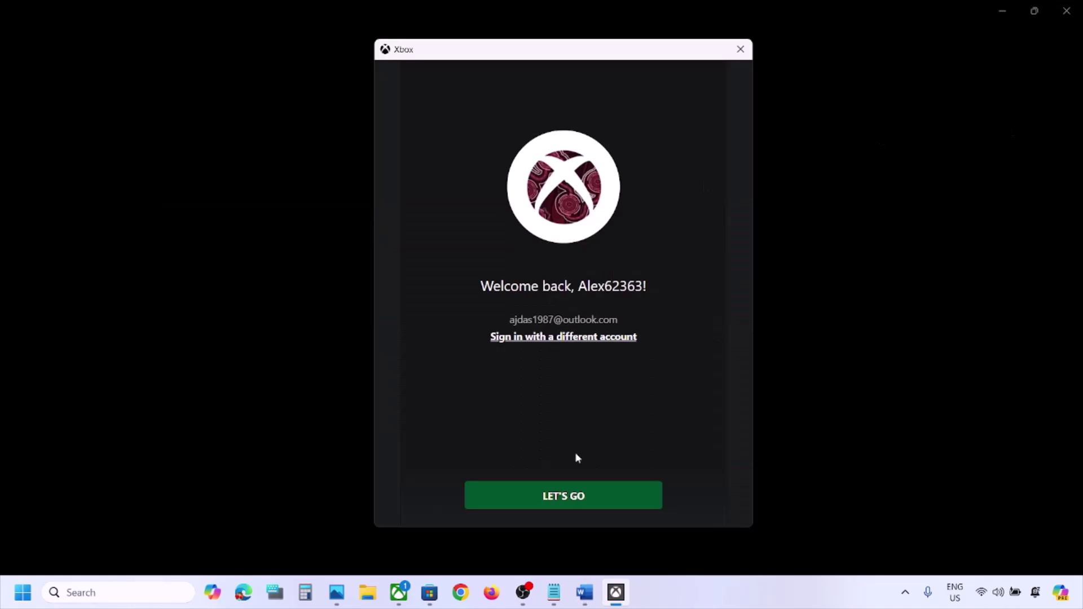
left_click(556, 494)
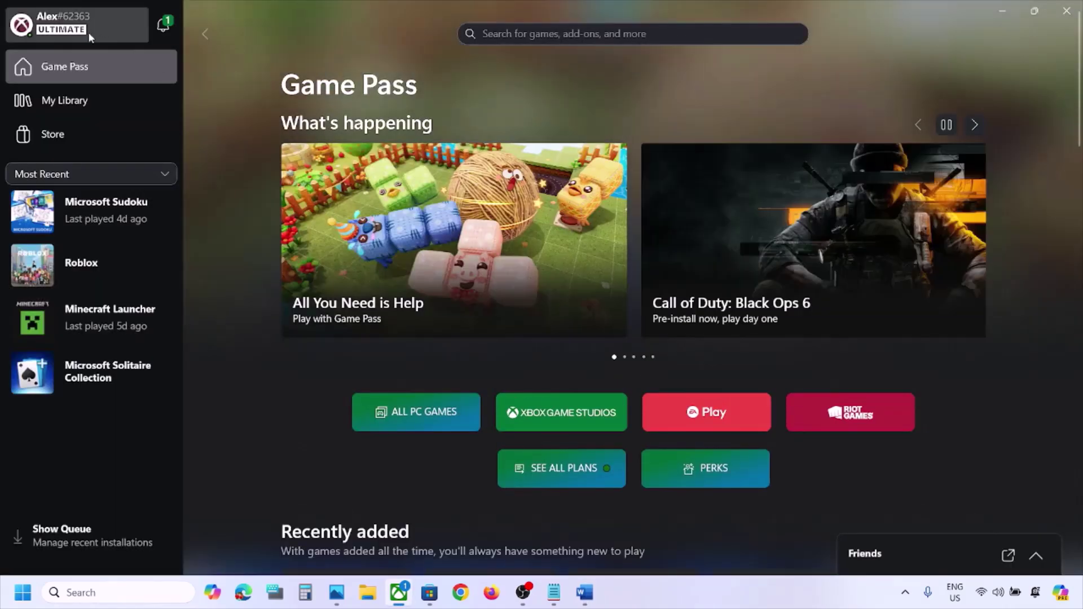
Run the Gaming Services Repair Tool from Support until every service completes, then close the report
left_click(88, 31)
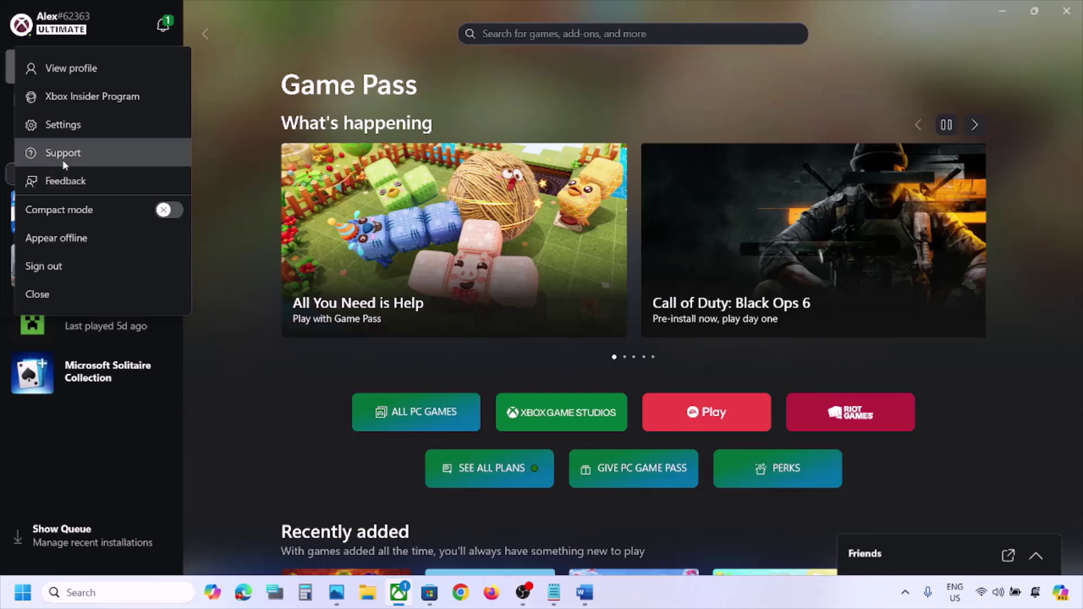
key("Return")
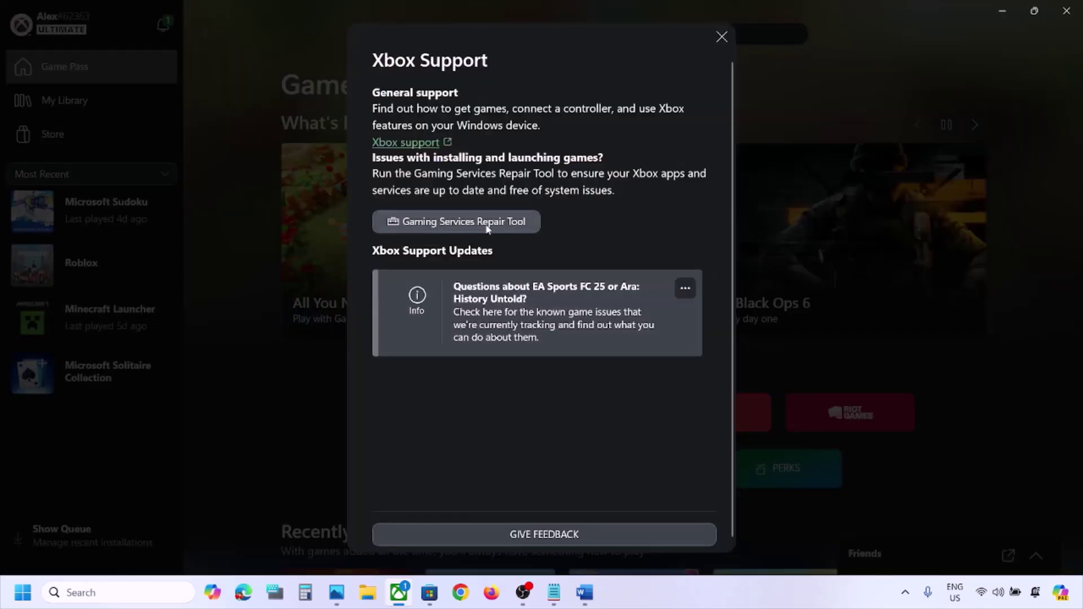
left_click(503, 224)
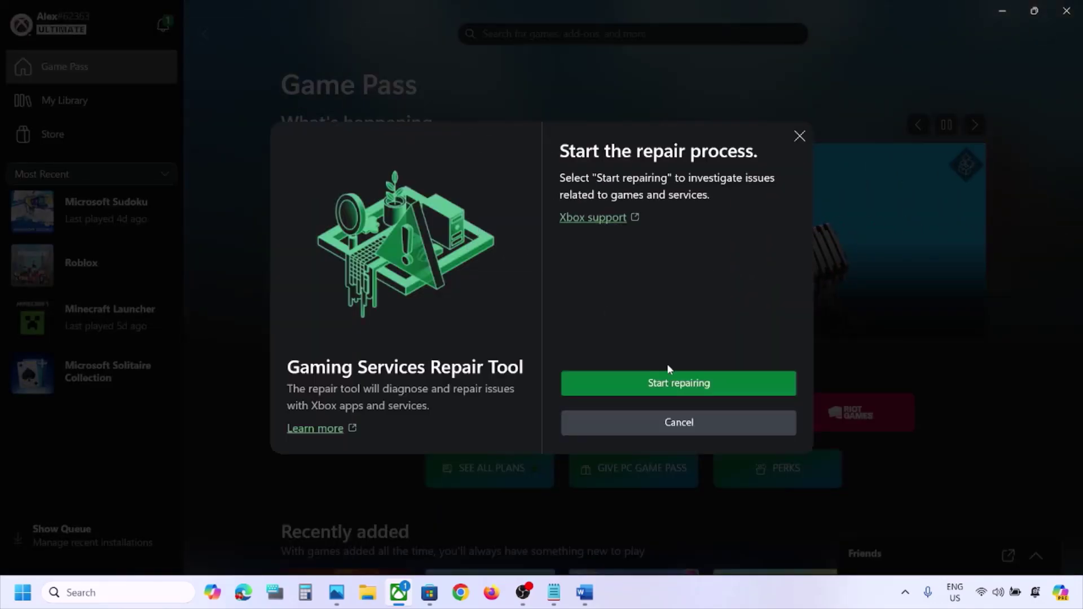
left_click(637, 382)
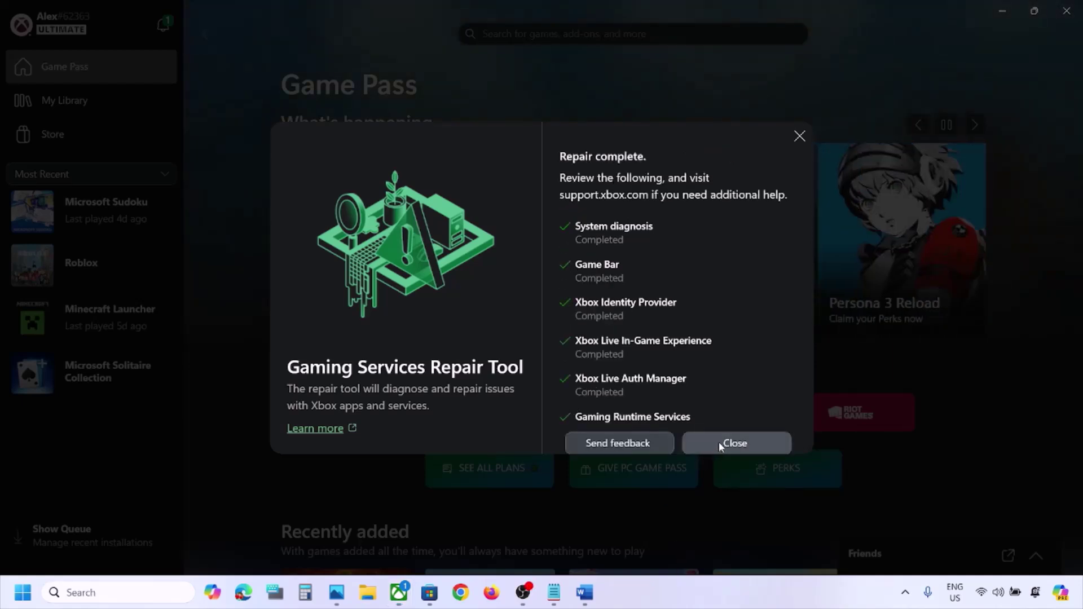
left_click(727, 443)
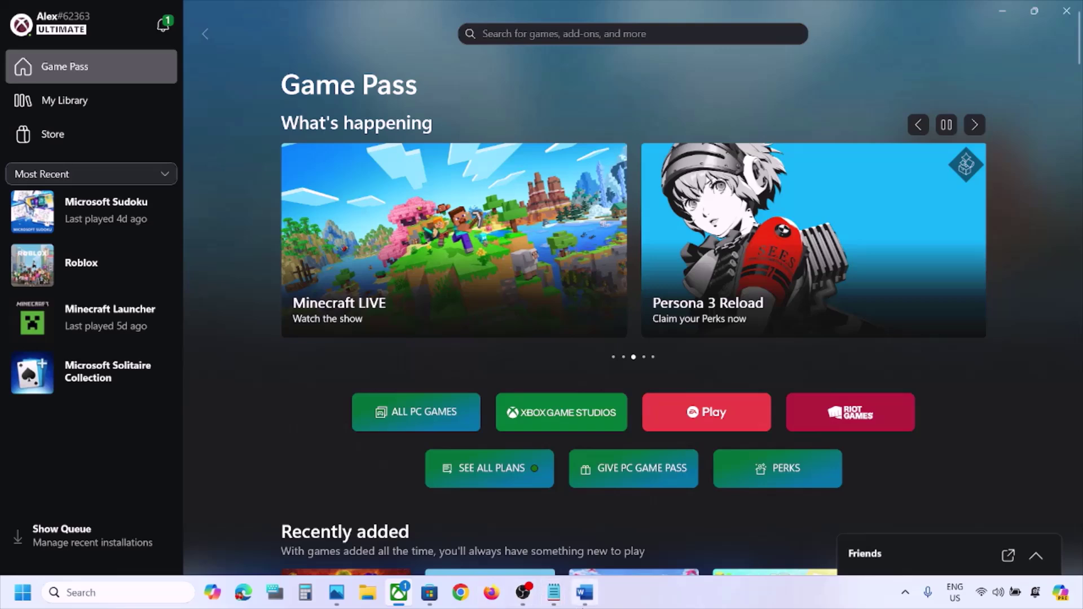
Copy the checklist's Step 3 text and search for it in Chrome
left_click(585, 592)
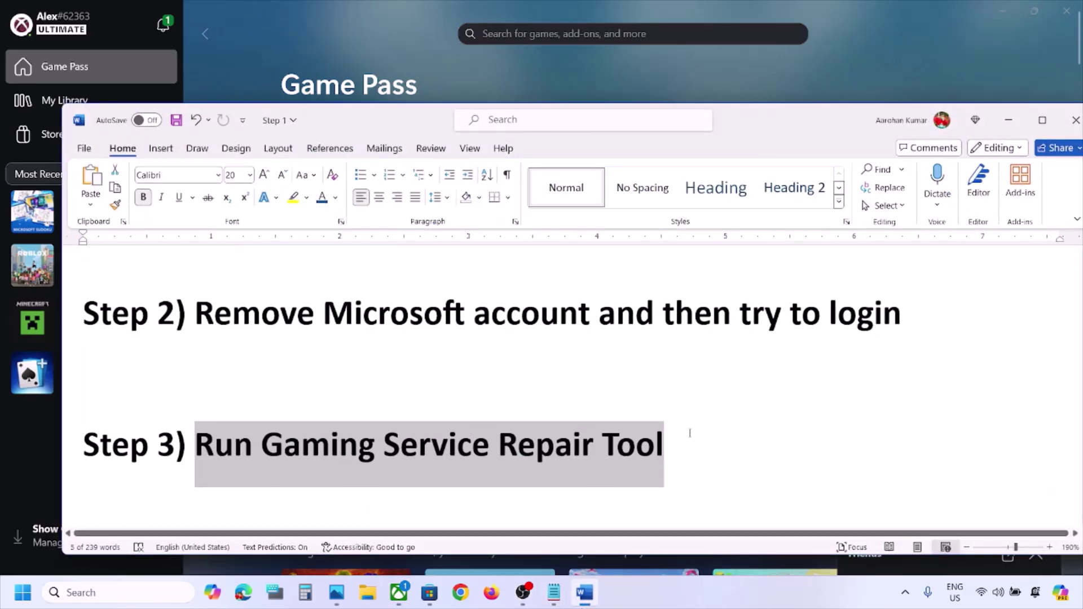
left_click_drag(690, 432, 215, 436)
key("ctrl+c")
left_click(461, 592)
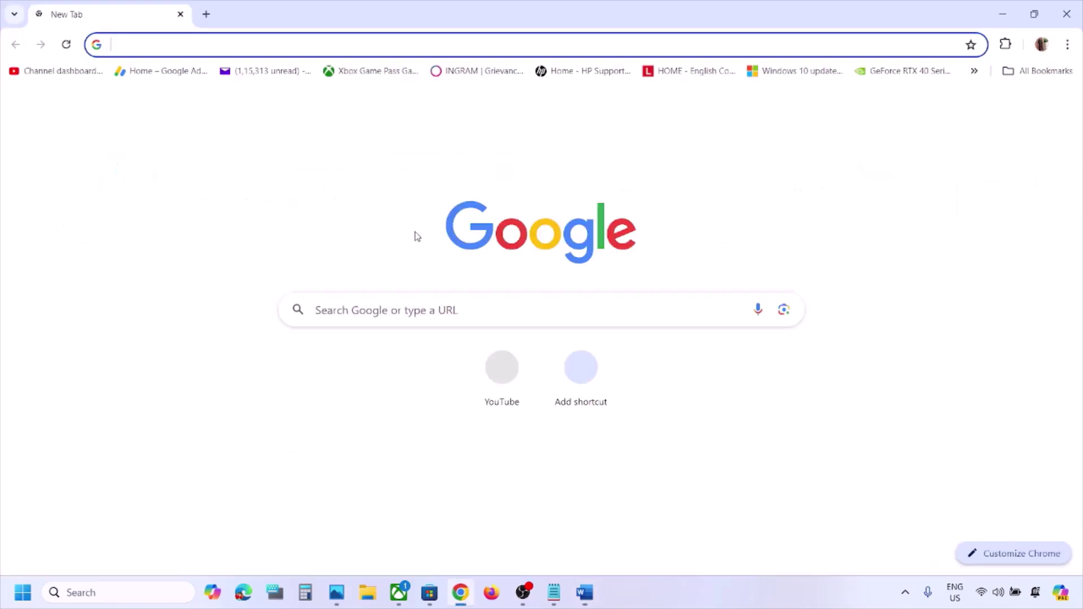
key("ctrl+v")
key("Return")
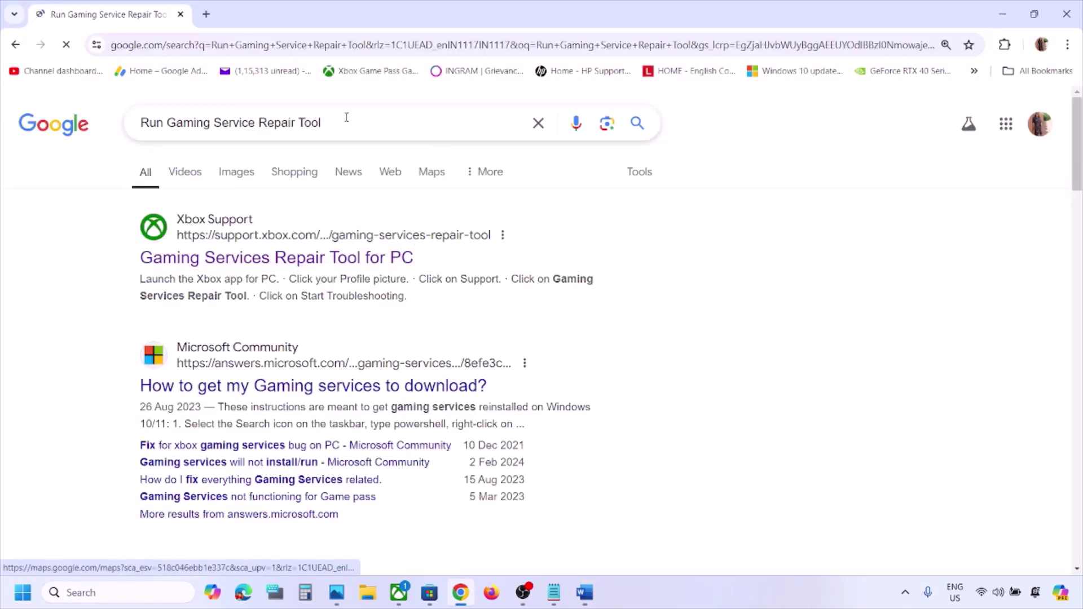
Download the Gaming Services Repair Tool from the Xbox Support article's Downloadable version section
left_click(255, 258)
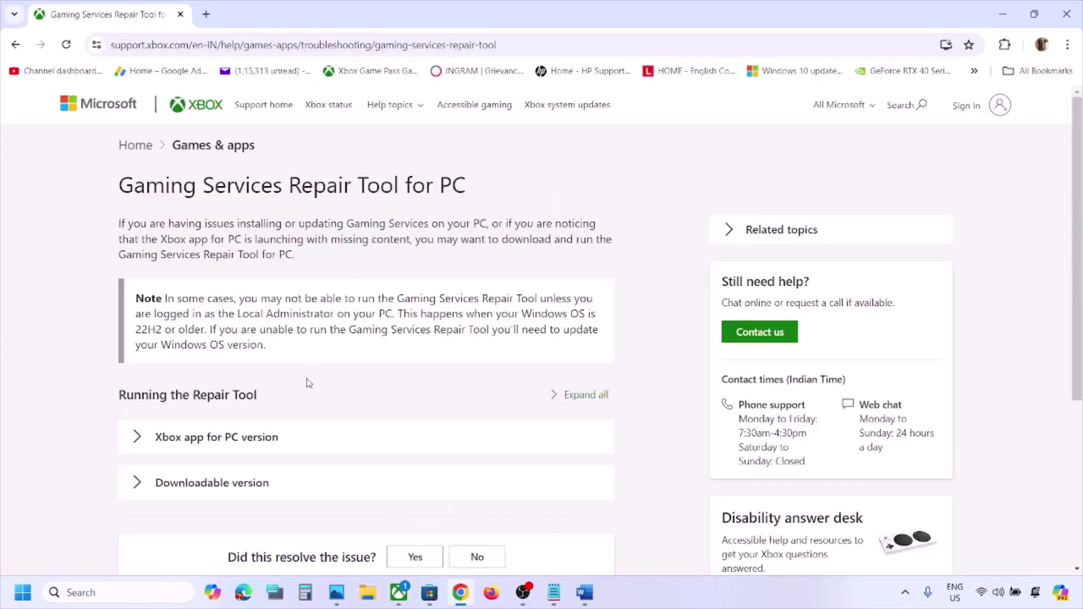
scroll(278, 393, "down", 4)
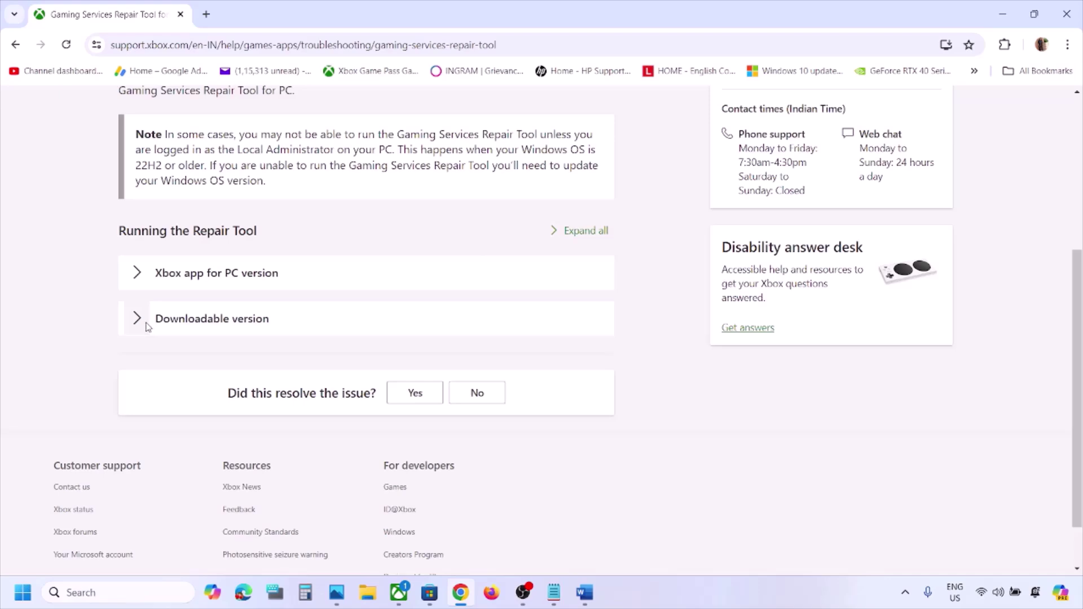
left_click(145, 326)
scroll(259, 319, "down", 8)
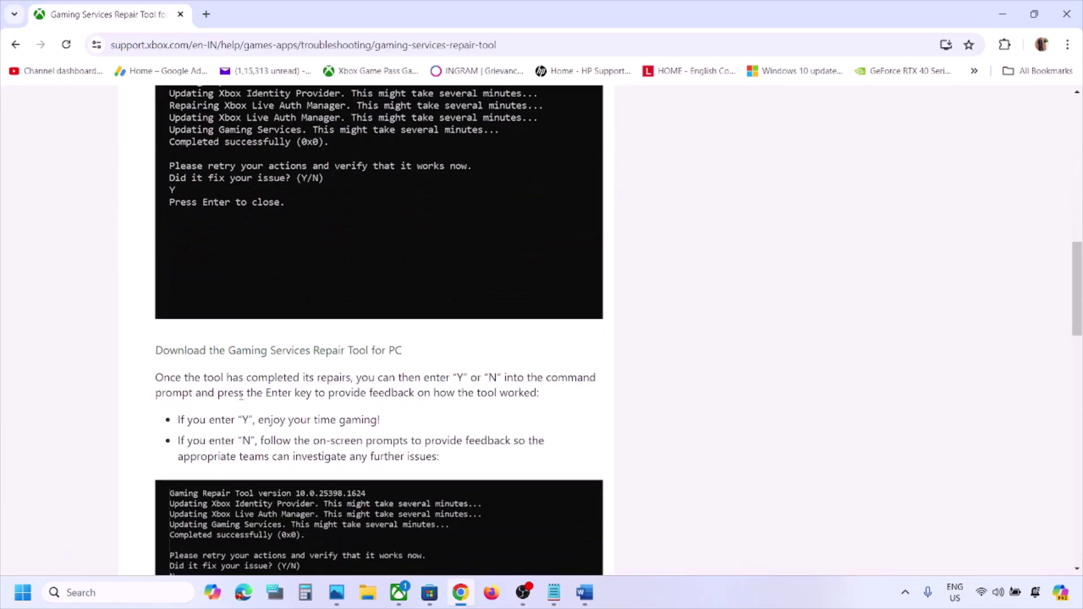
left_click(241, 356)
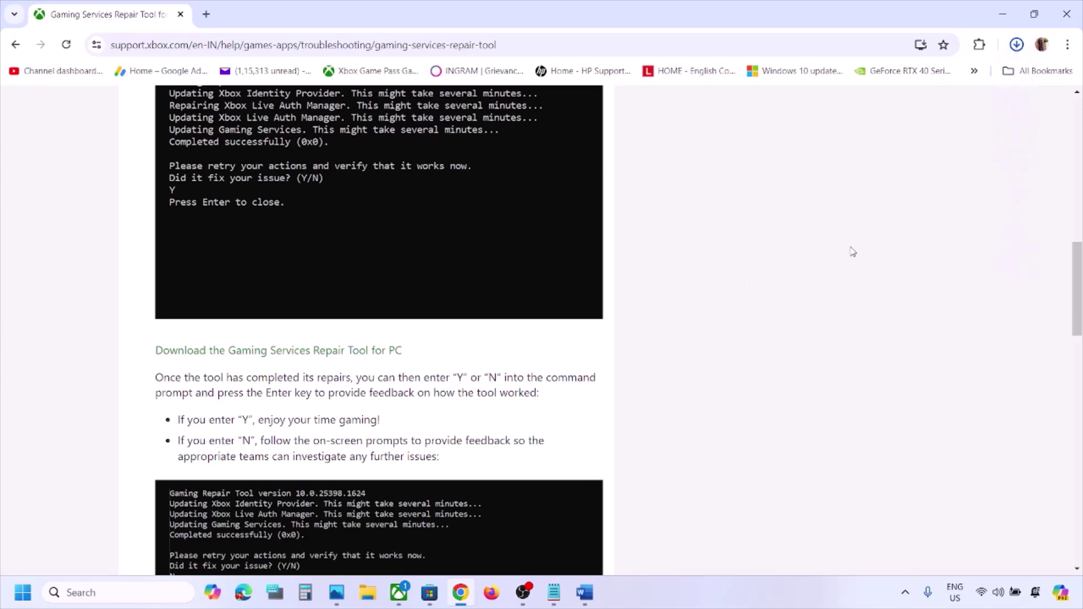
Run GamingRepairTool.exe until it reports Completed successfully (0x0), then close it
left_click(900, 86)
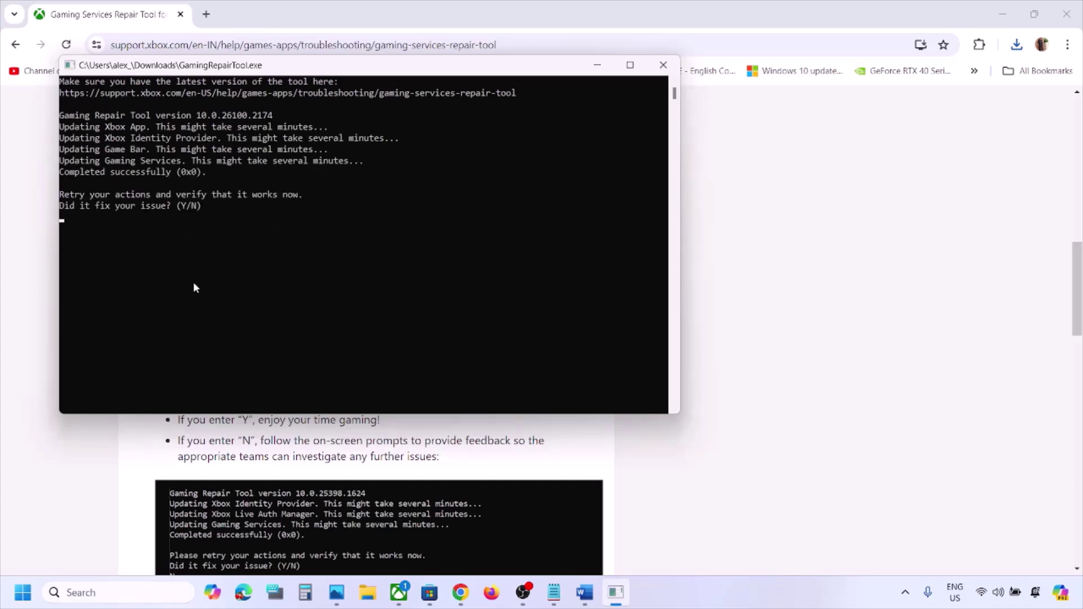
left_click_drag(217, 174, 51, 173)
left_click(663, 65)
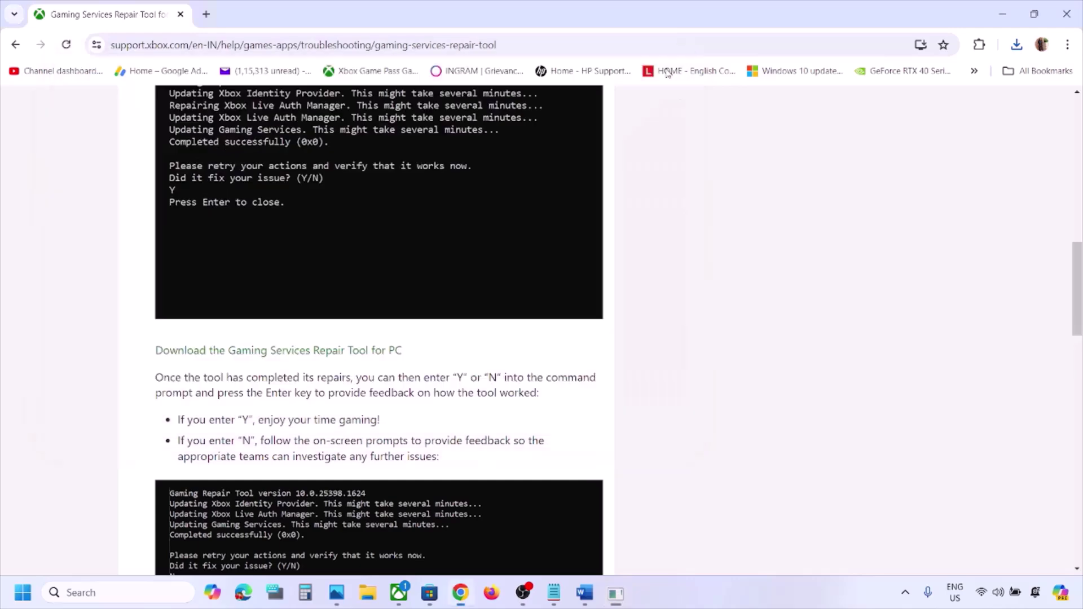
left_click(148, 590)
Launch the Xbox app, then view Step 4's Restart option under Start > Power without restarting
type("xbox")
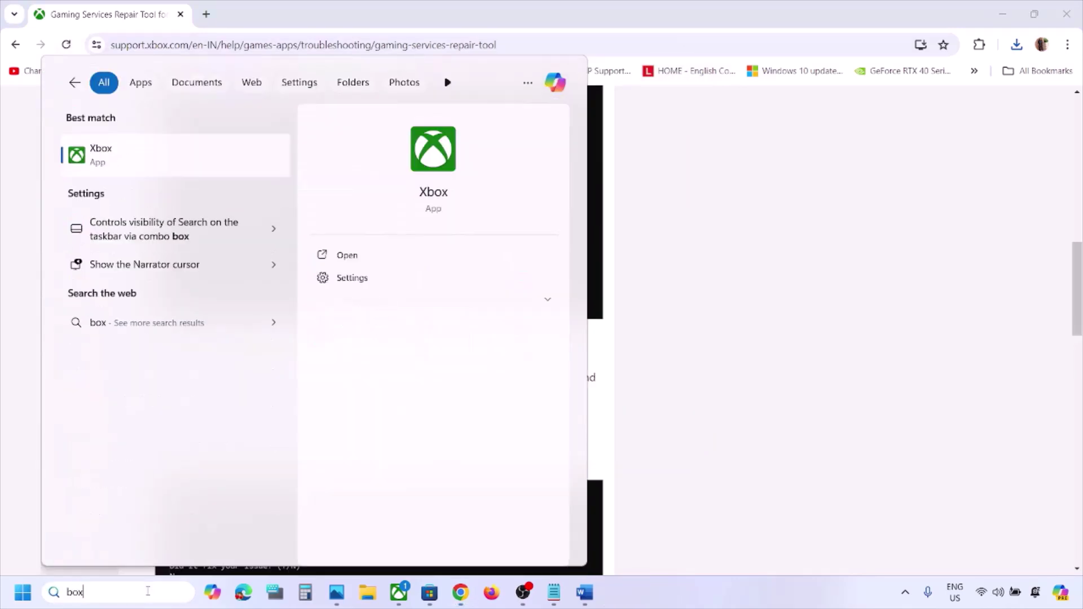
key("Return")
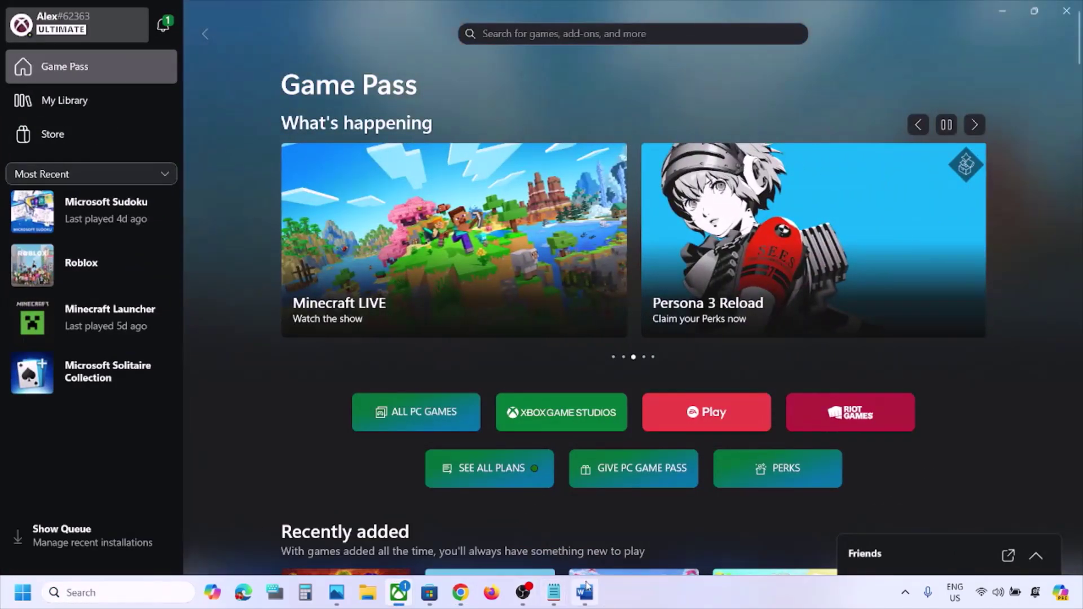
left_click(584, 592)
scroll(499, 418, "down", 3)
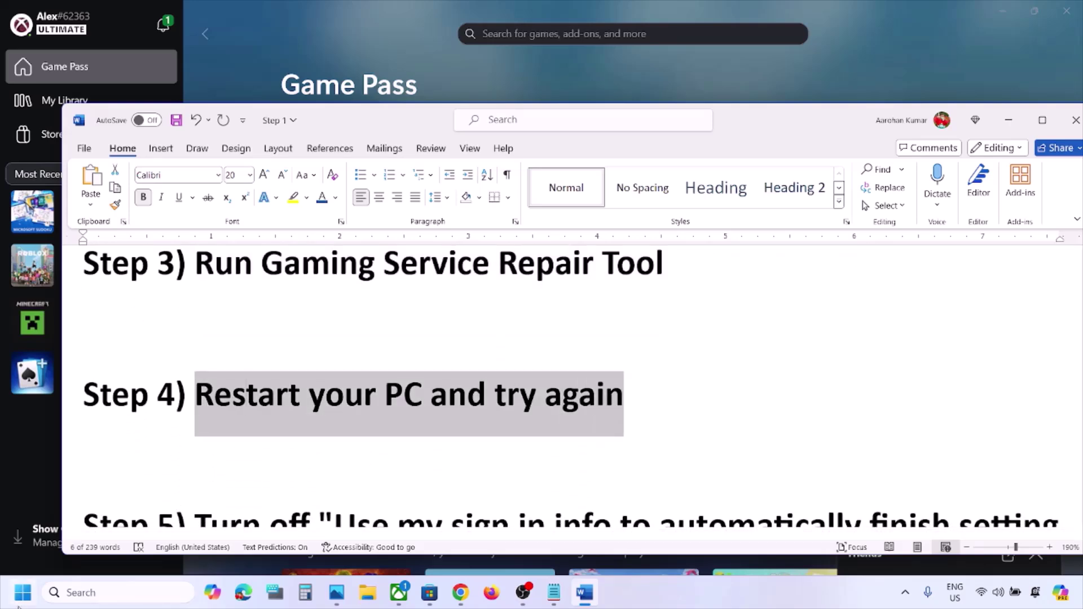
left_click(23, 592)
left_click(410, 544)
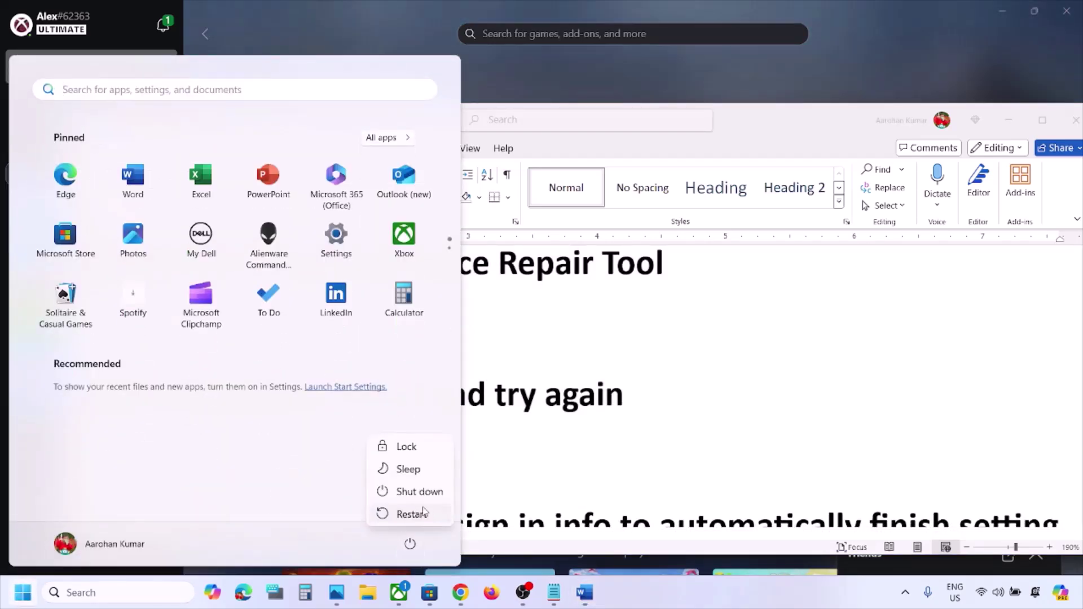
left_click(663, 443)
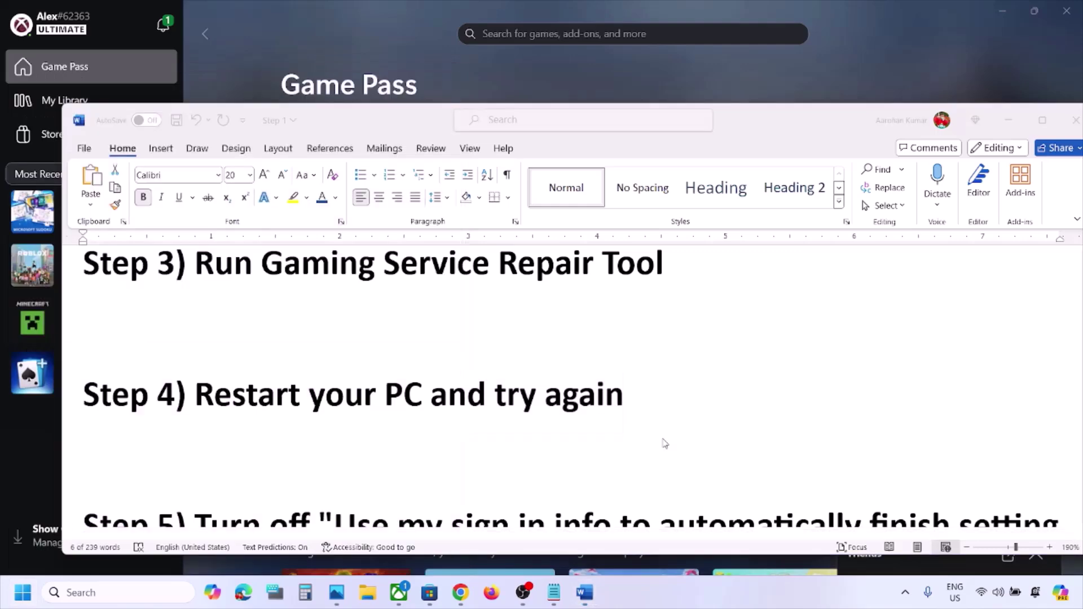
Select the setting name quoted in Step 5 and bring up Windows Settings with Win+I
scroll(665, 443, "down", 2)
scroll(664, 443, "down", 1)
left_click(208, 362)
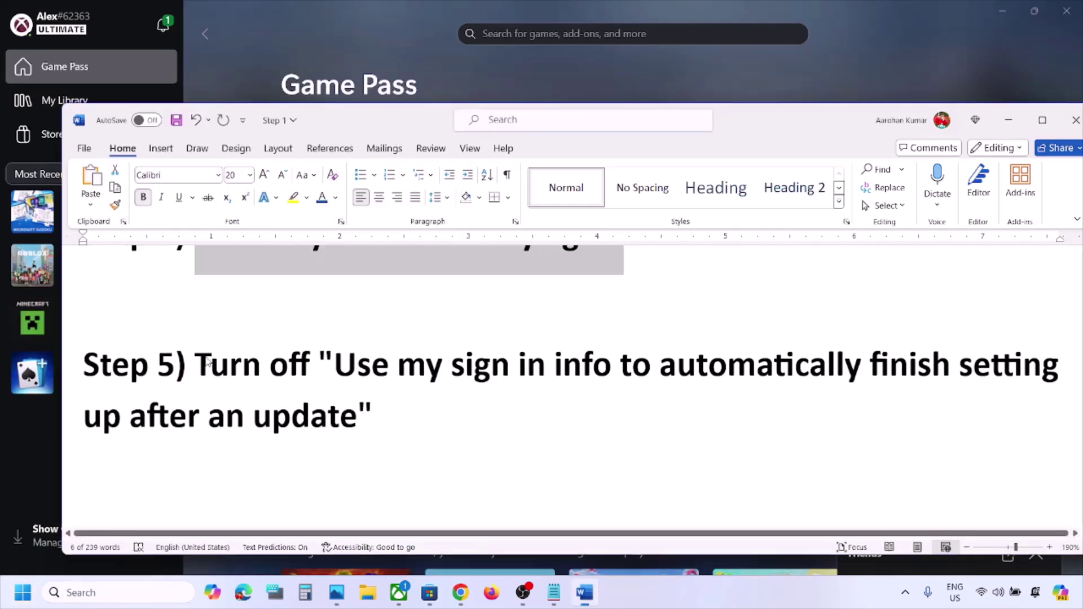
left_click_drag(347, 361, 393, 413)
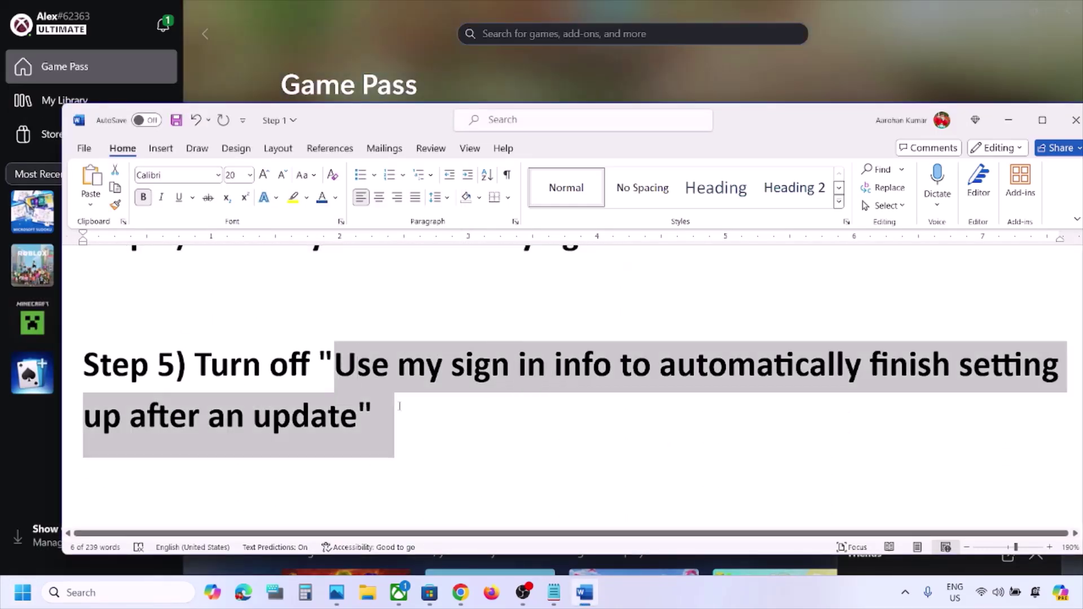
key("super+i")
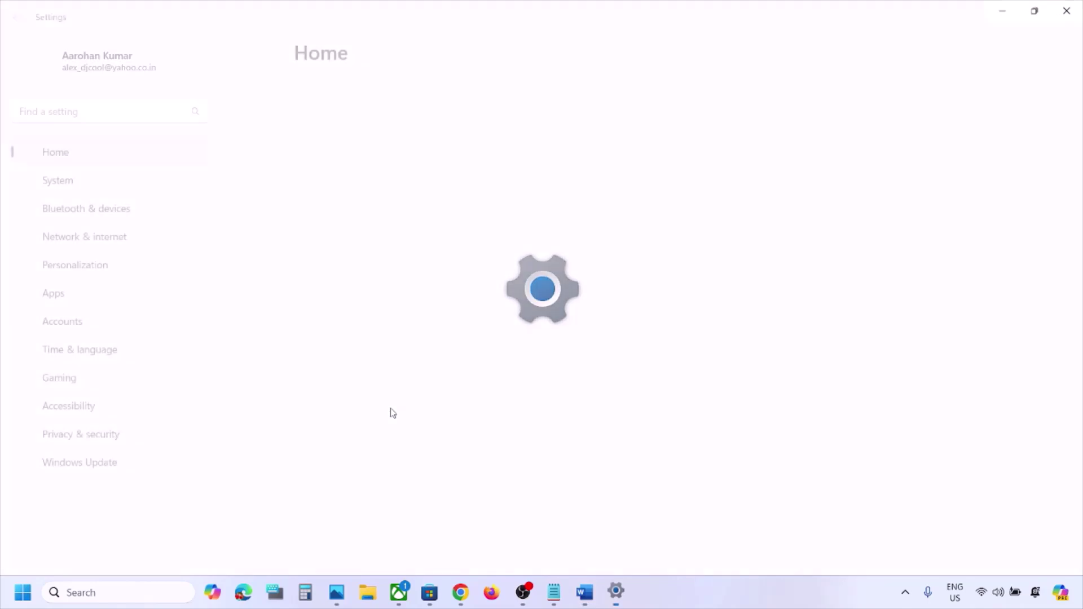
In Accounts > Sign-in options, flip 'Use my sign-in info…after an update' on and back off
left_click(102, 324)
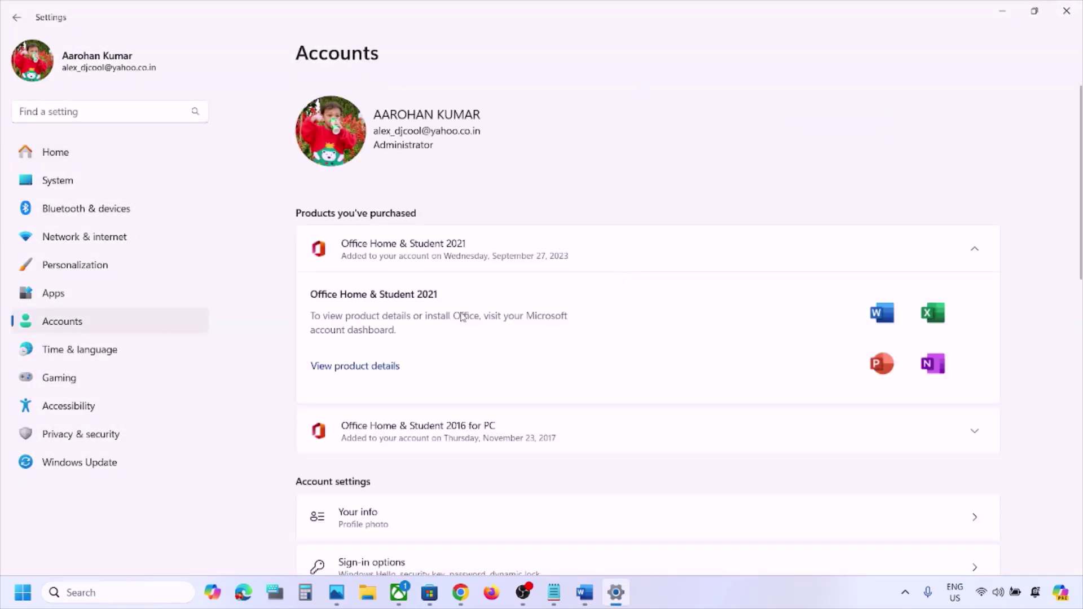
scroll(461, 316, "down", 7)
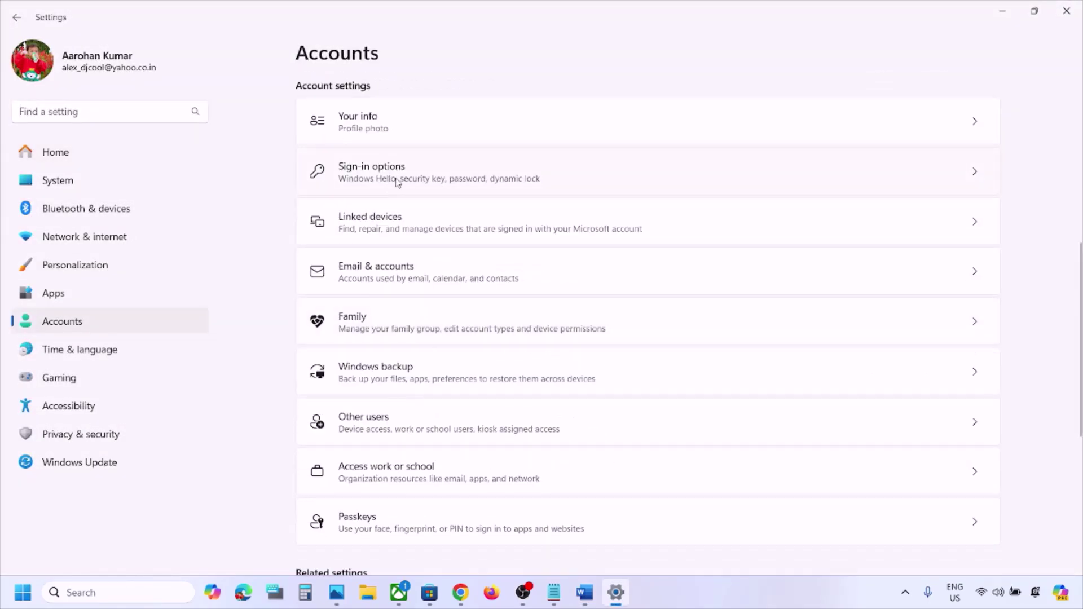
left_click(399, 181)
scroll(444, 313, "down", 4)
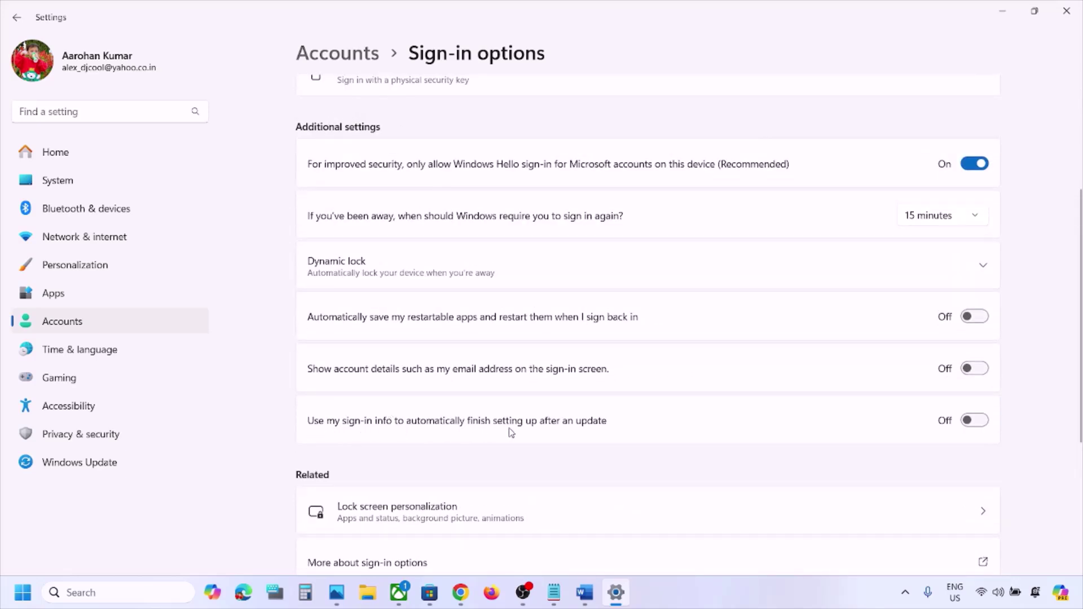
left_click(982, 420)
left_click(973, 429)
Close Settings and copy inetcpl.cpl from the checklist's Step 6 heading
left_click(1066, 10)
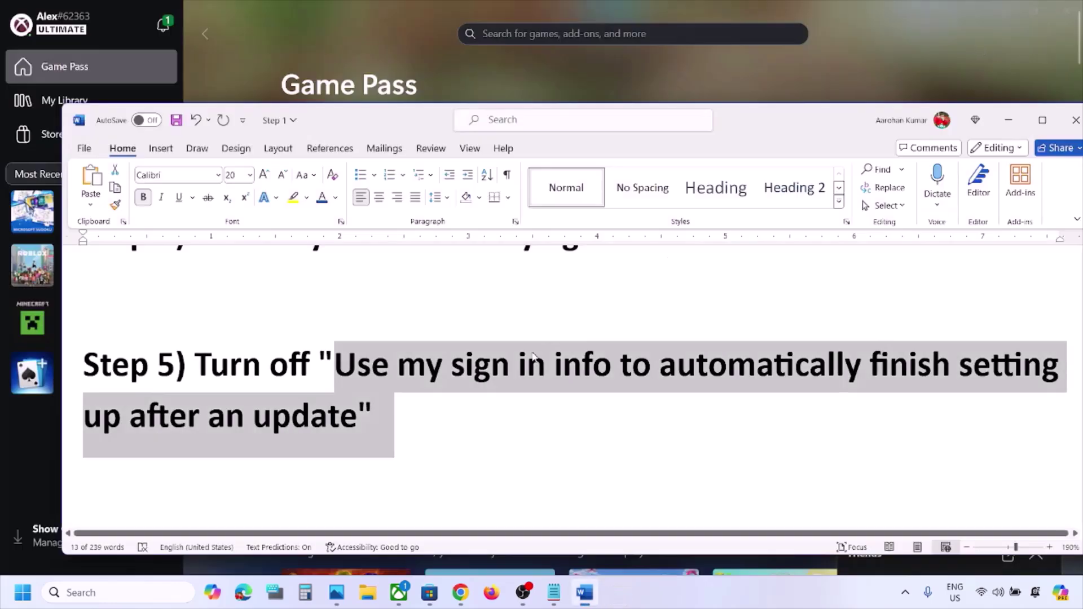
scroll(496, 399, "down", 3)
scroll(496, 400, "down", 1)
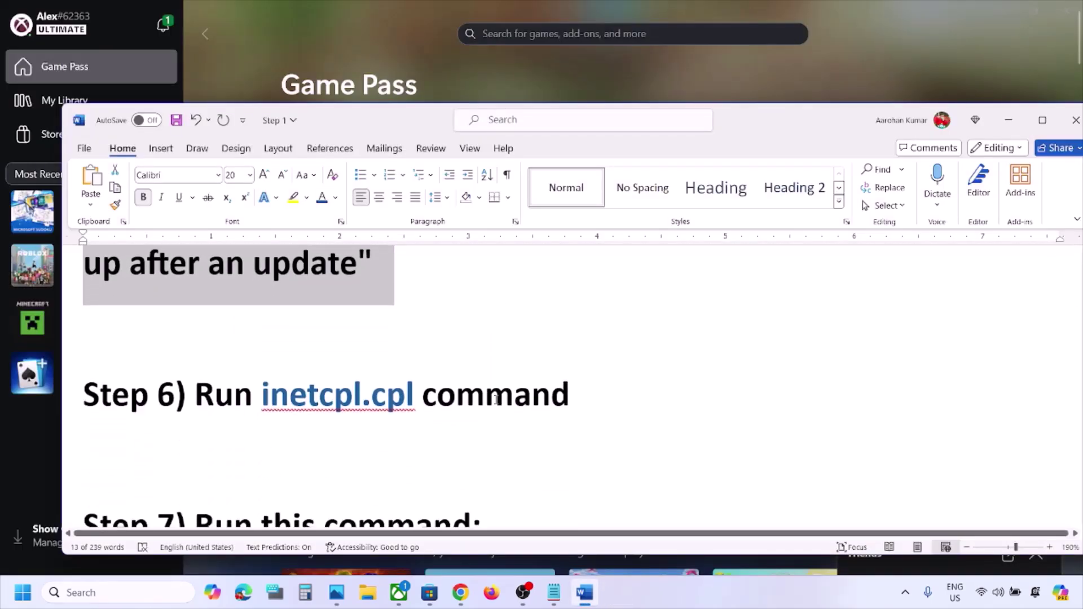
double_click(420, 399)
key("ctrl+c")
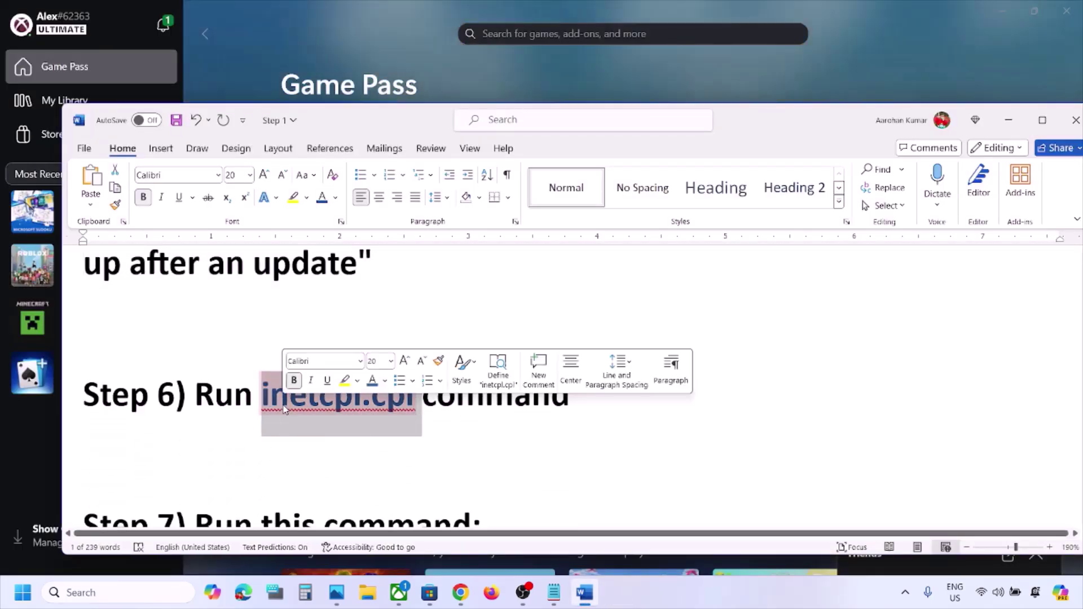
In Internet Properties' Advanced tab, enable TLS 1.0, 1.1, 1.2 and 1.3, then OK
left_click(113, 592)
key("ctrl+v")
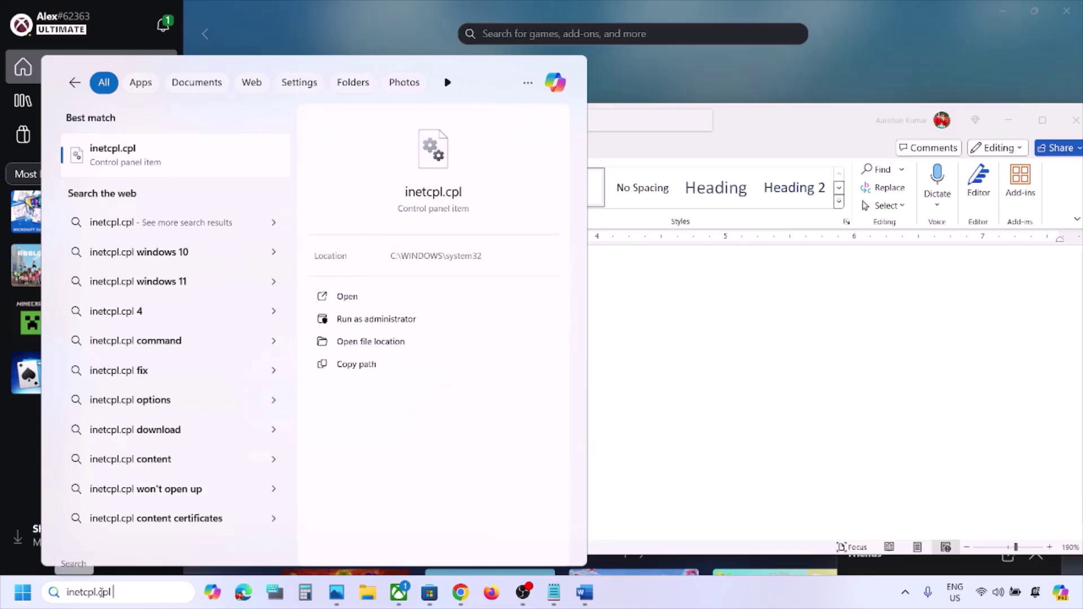
left_click(143, 161)
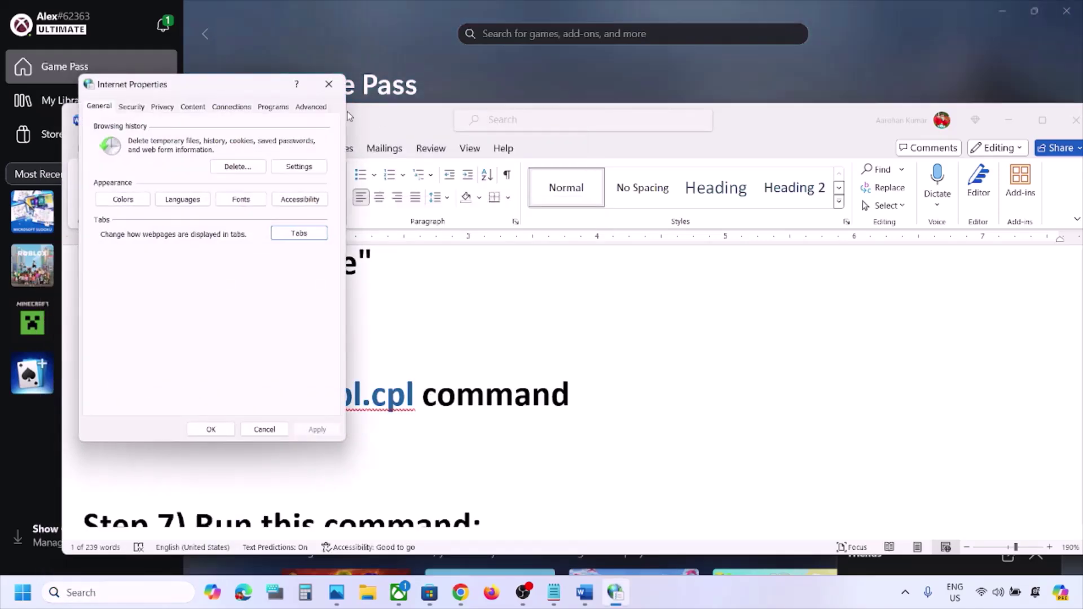
left_click(319, 111)
scroll(226, 255, "down", 10)
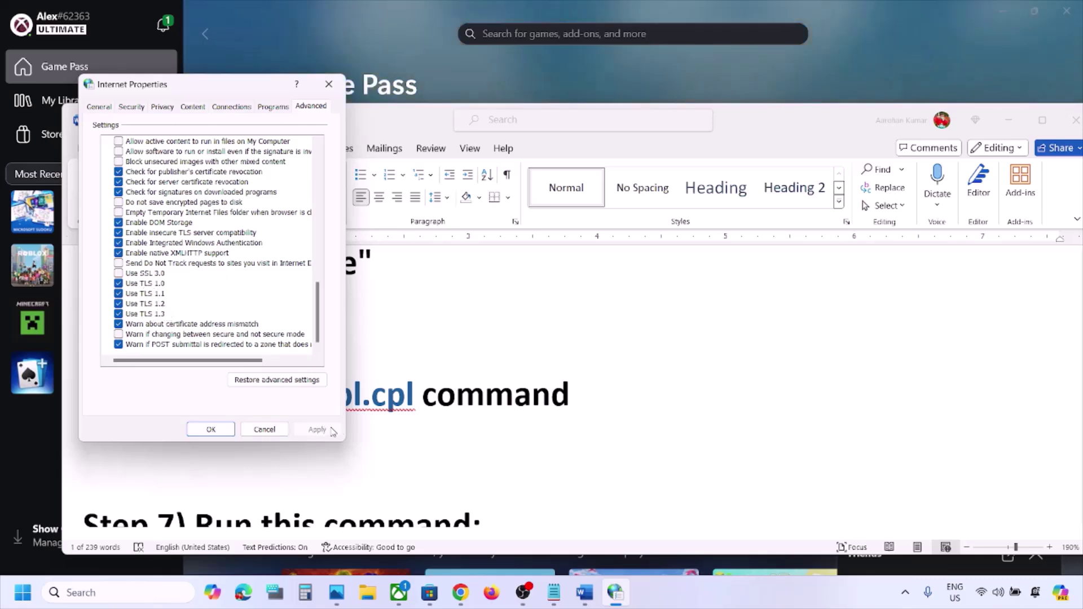
left_click(211, 429)
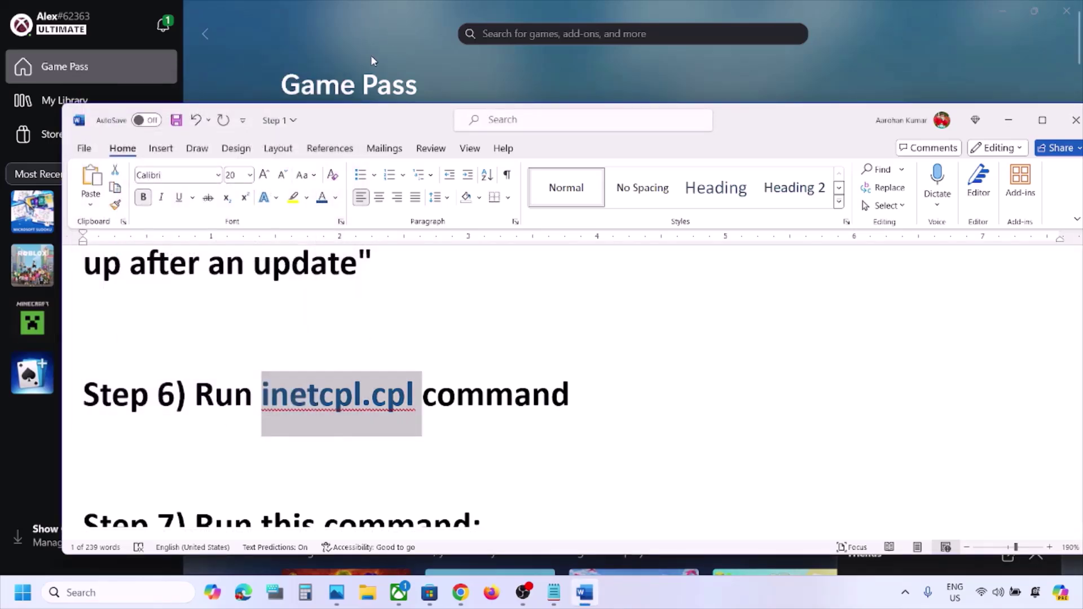
Copy the Step 7 Get-AppxPackage re-register command from the checklist
scroll(403, 288, "down", 5)
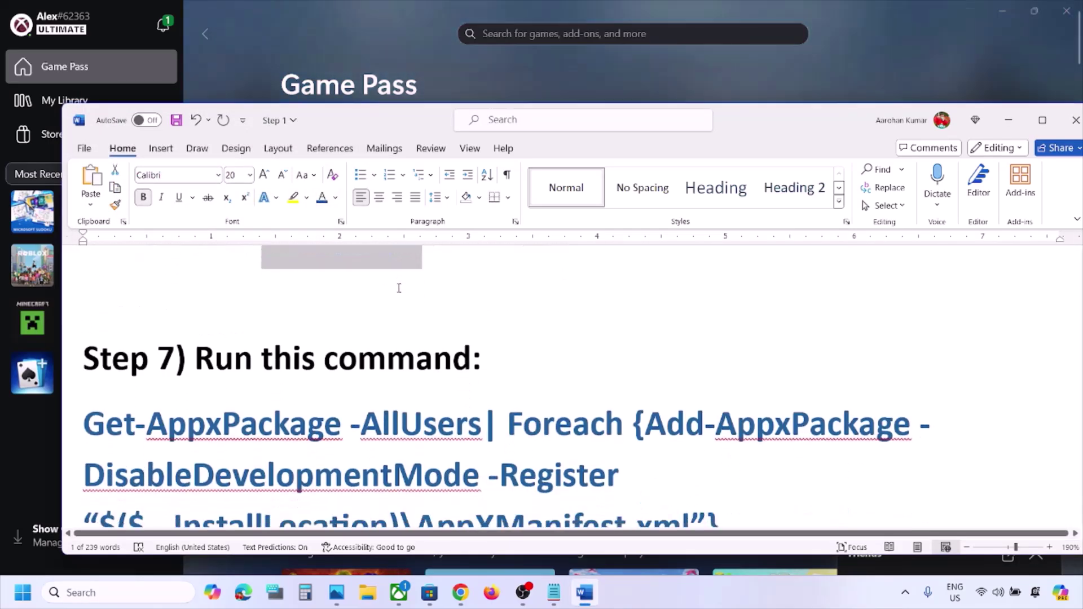
scroll(402, 289, "down", 1)
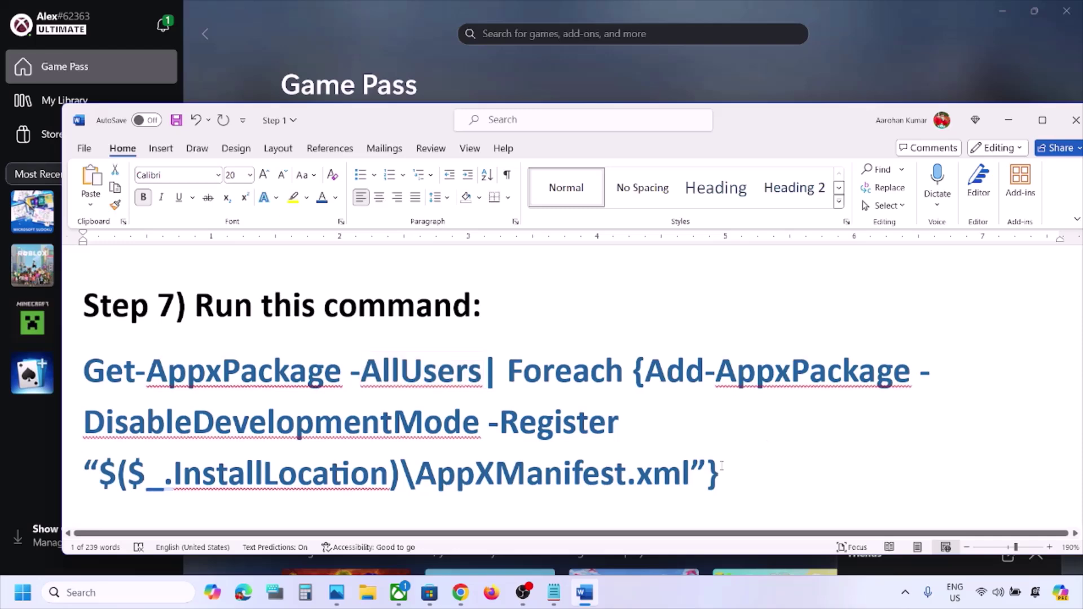
left_click_drag(717, 473, 107, 375)
key("super+c")
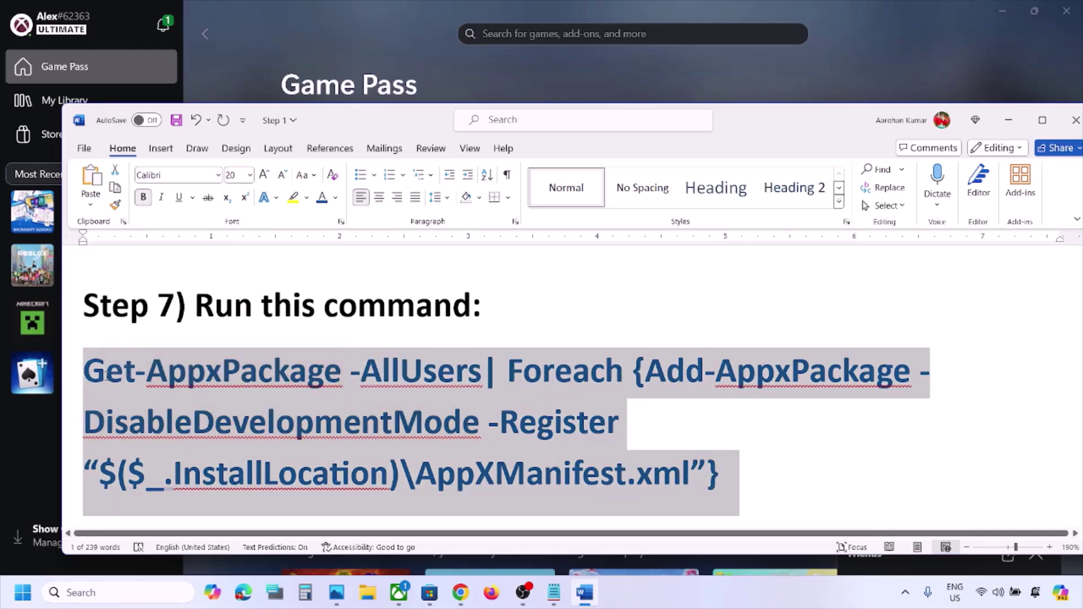
Run the re-register command in an administrator Windows PowerShell, then close the window
left_click(82, 592)
type("powershell")
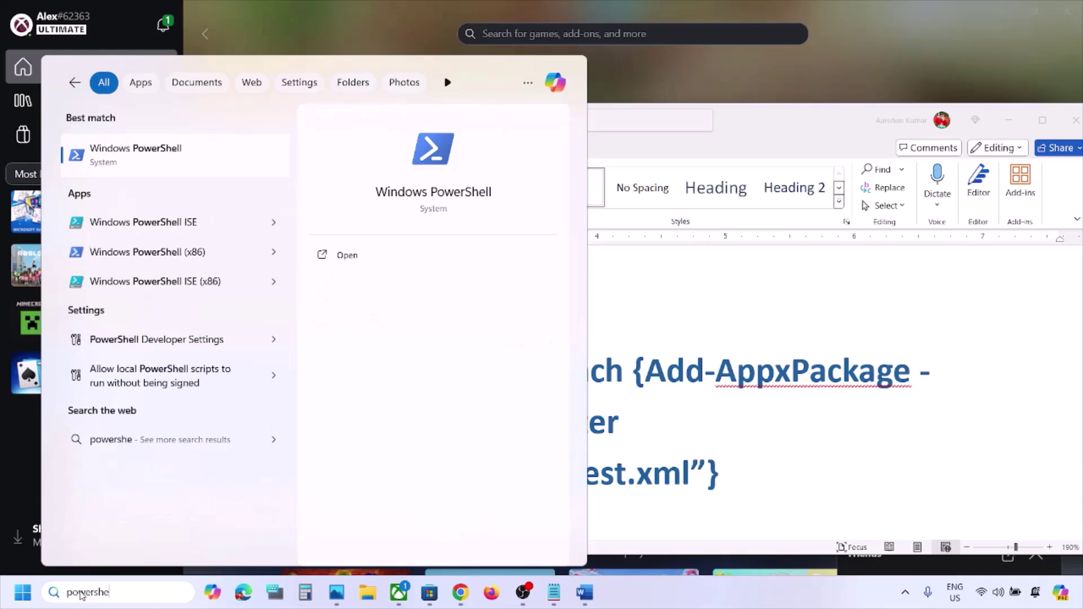
right_click(160, 164)
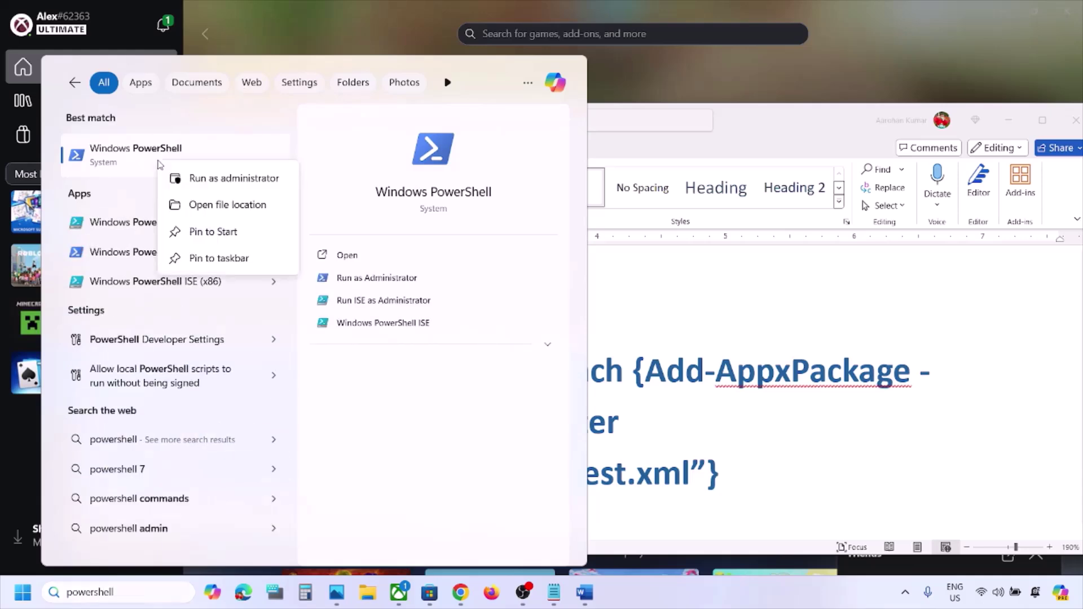
left_click(229, 180)
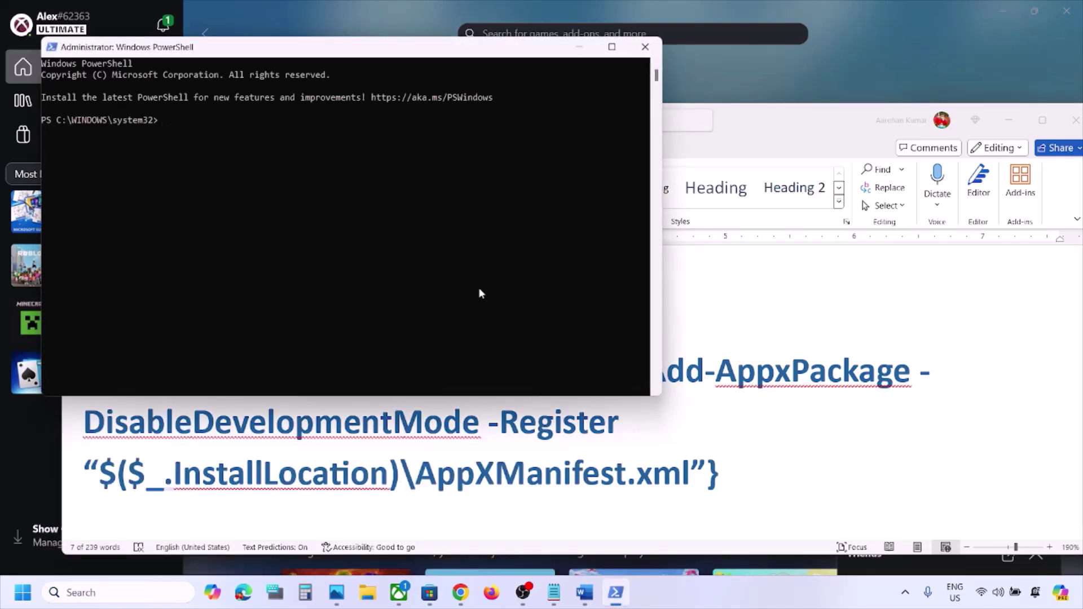
right_click(478, 287)
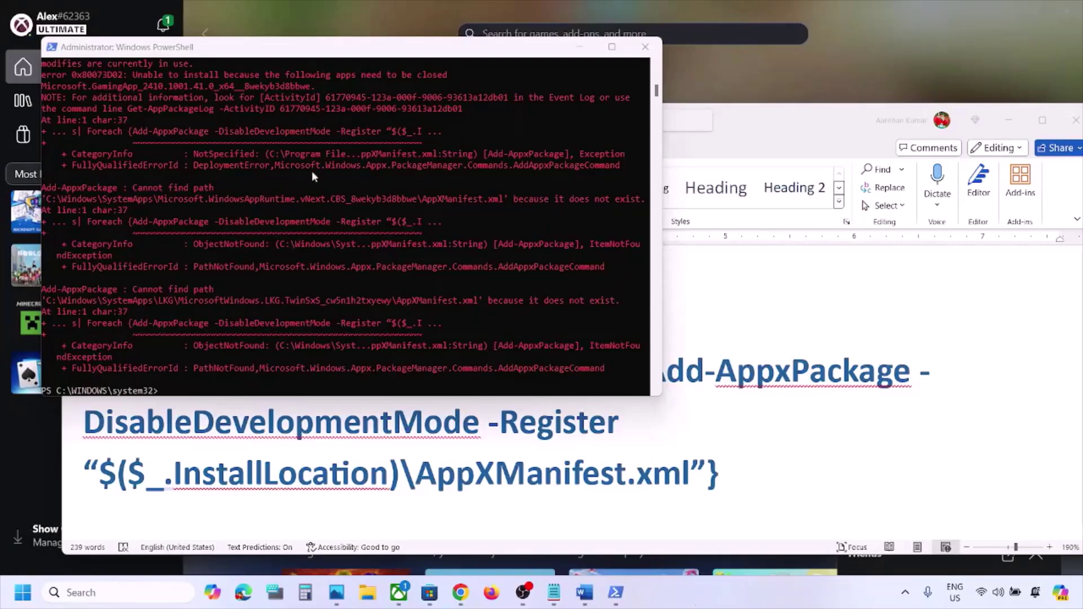
left_click(646, 44)
scroll(455, 387, "down", 5)
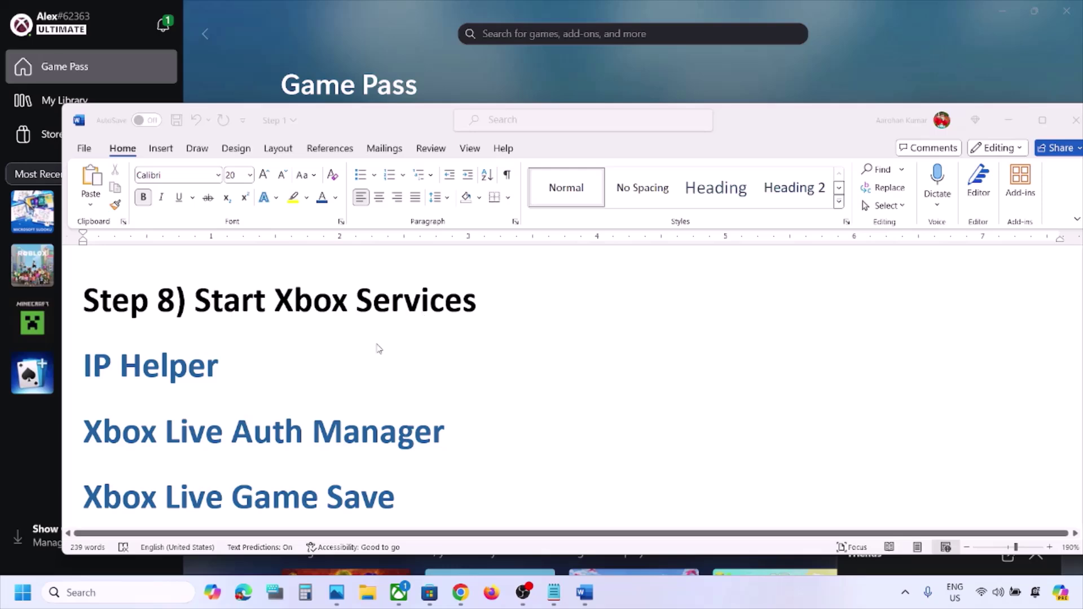
Open the Services console and jump to the services beginning with I
left_click(126, 593)
type("services")
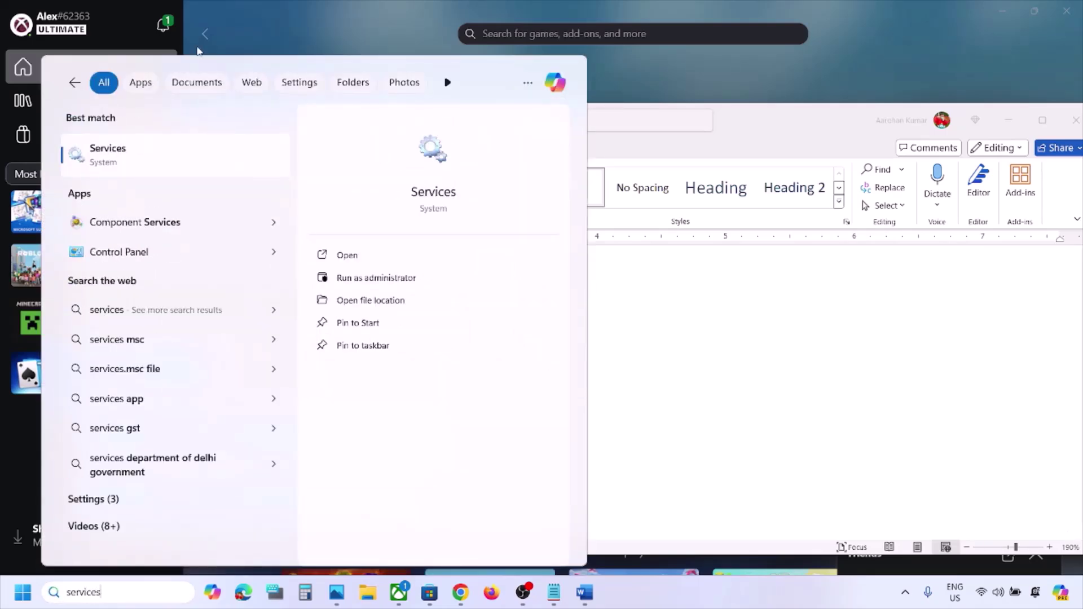
left_click(131, 142)
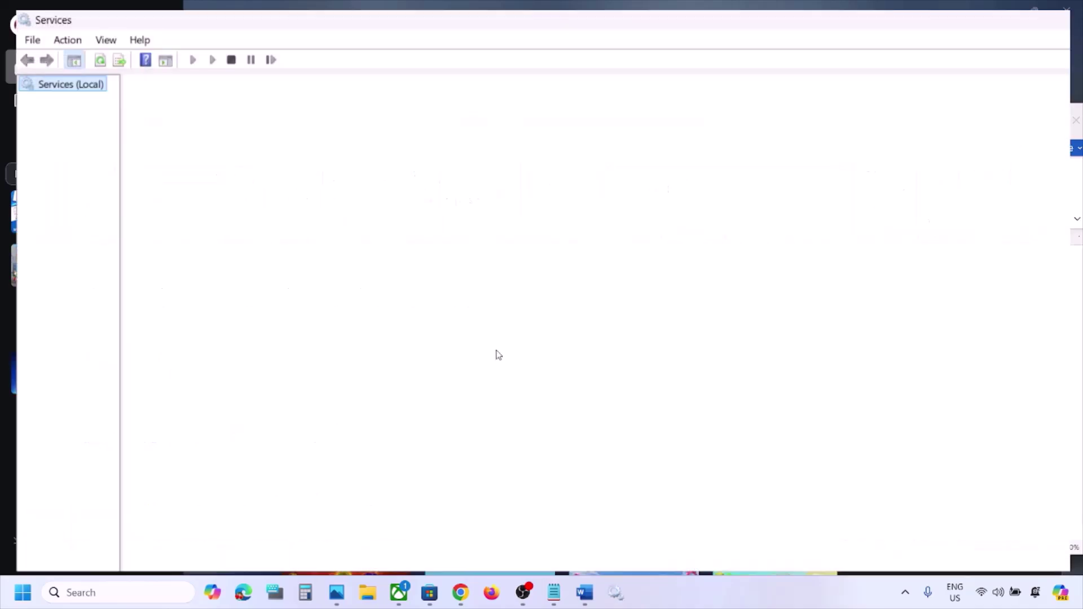
left_click(345, 391)
key("i")
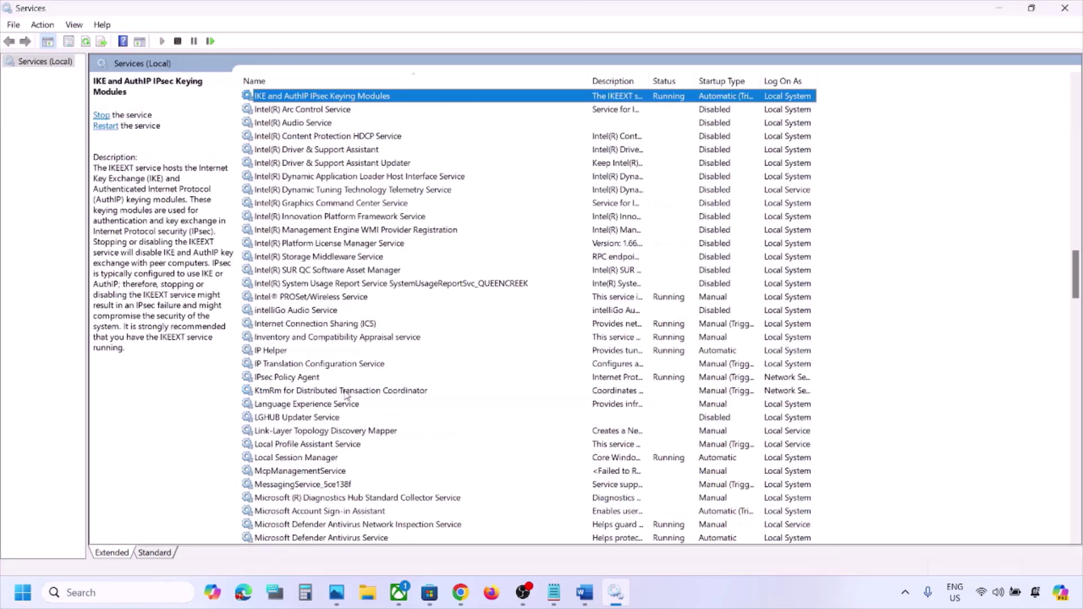
Change IP Helper's startup type to Automatic and apply it
left_click(281, 349)
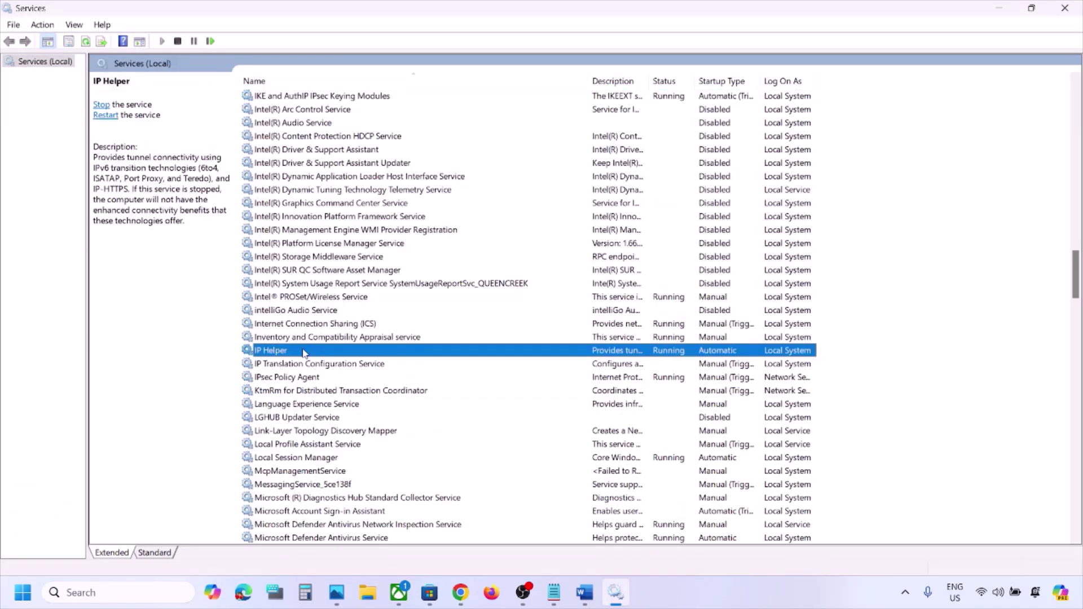
double_click(304, 353)
left_click(528, 280)
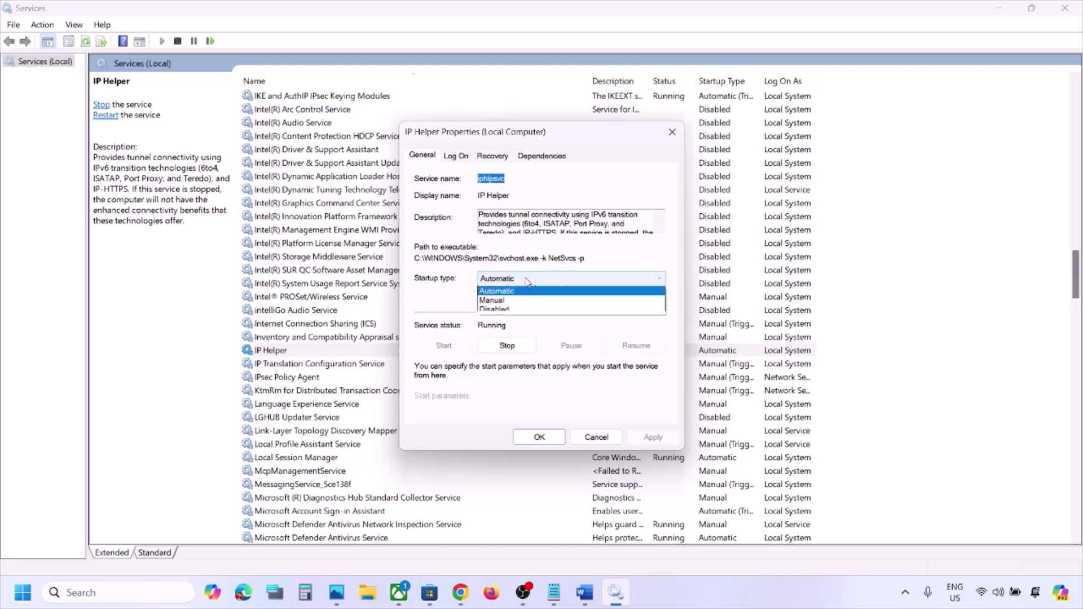
left_click(525, 300)
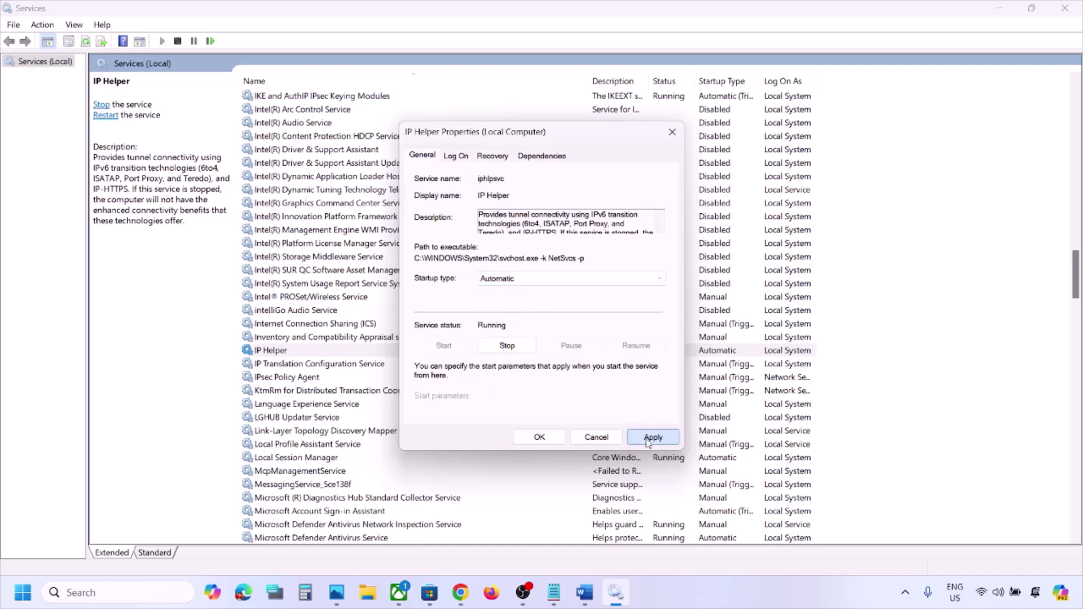
left_click(649, 438)
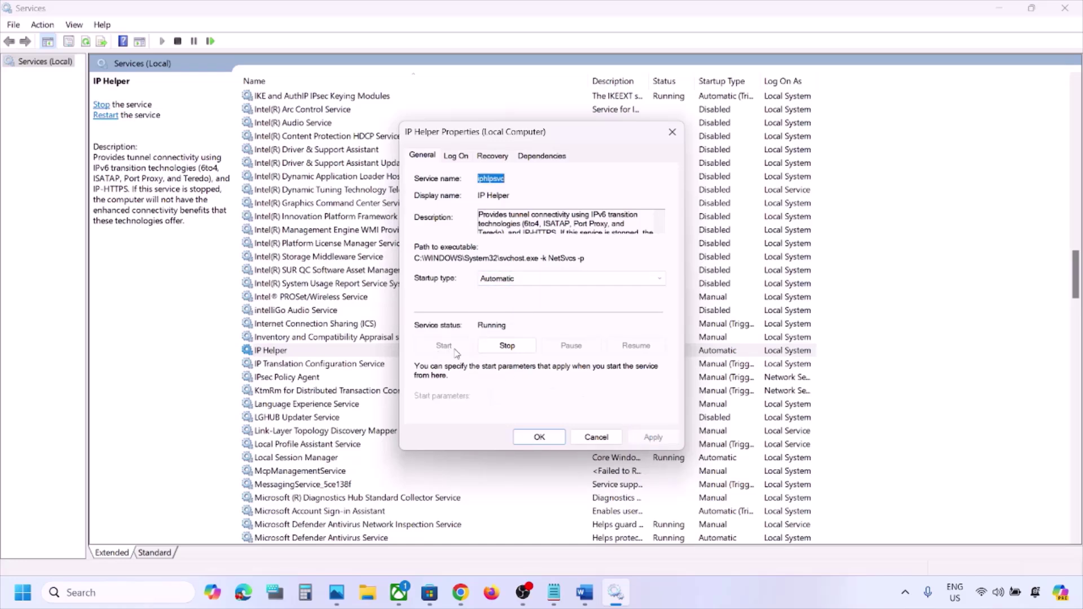
left_click(539, 437)
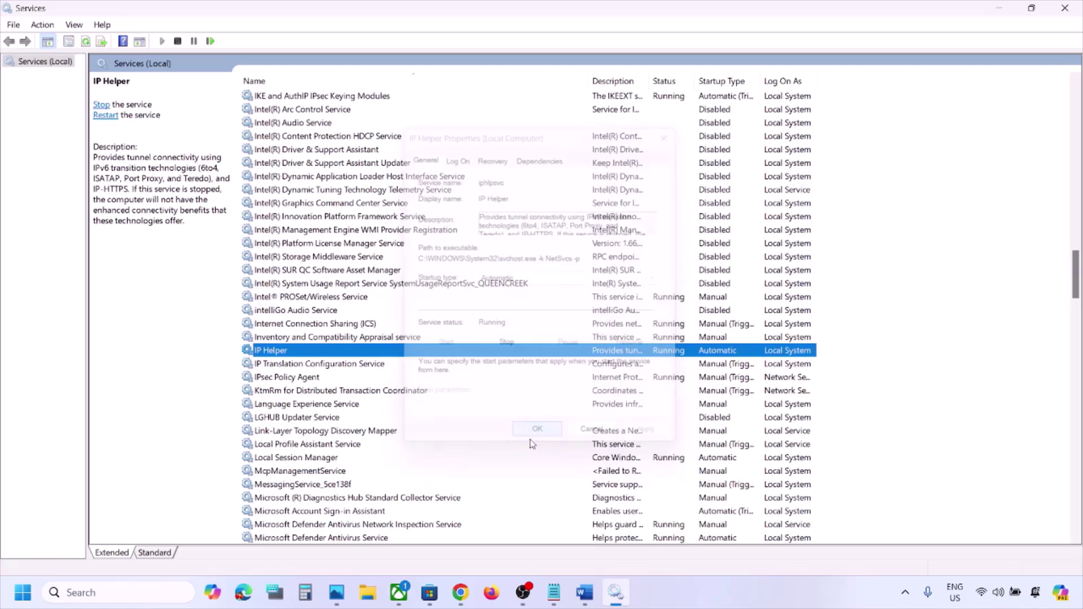
left_click(412, 444)
key("x")
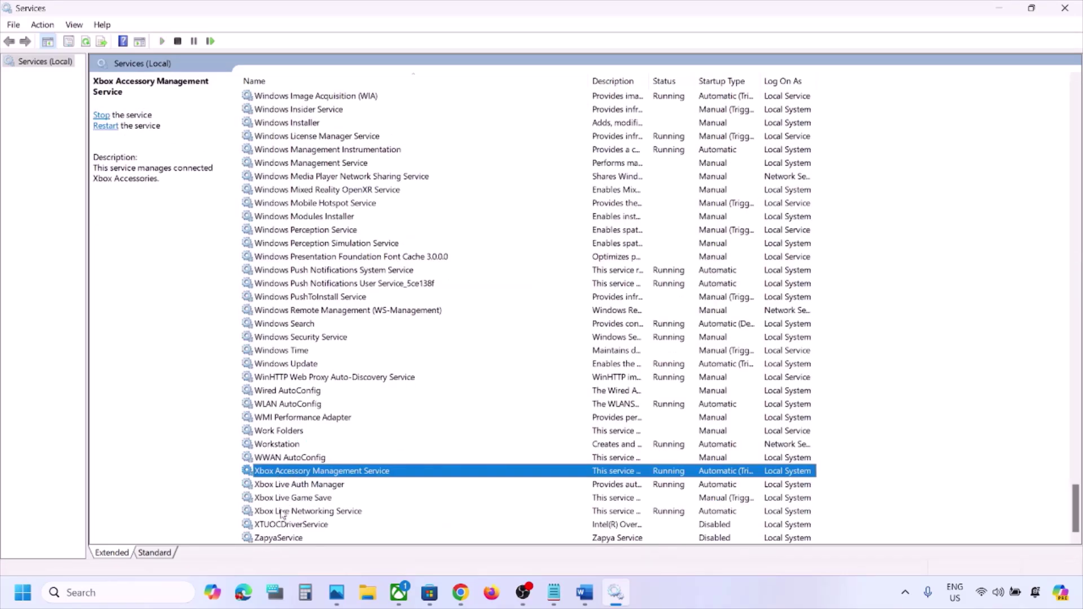
Set Xbox Accessory Management Service and Xbox Live Auth Manager to Automatic startup
double_click(351, 471)
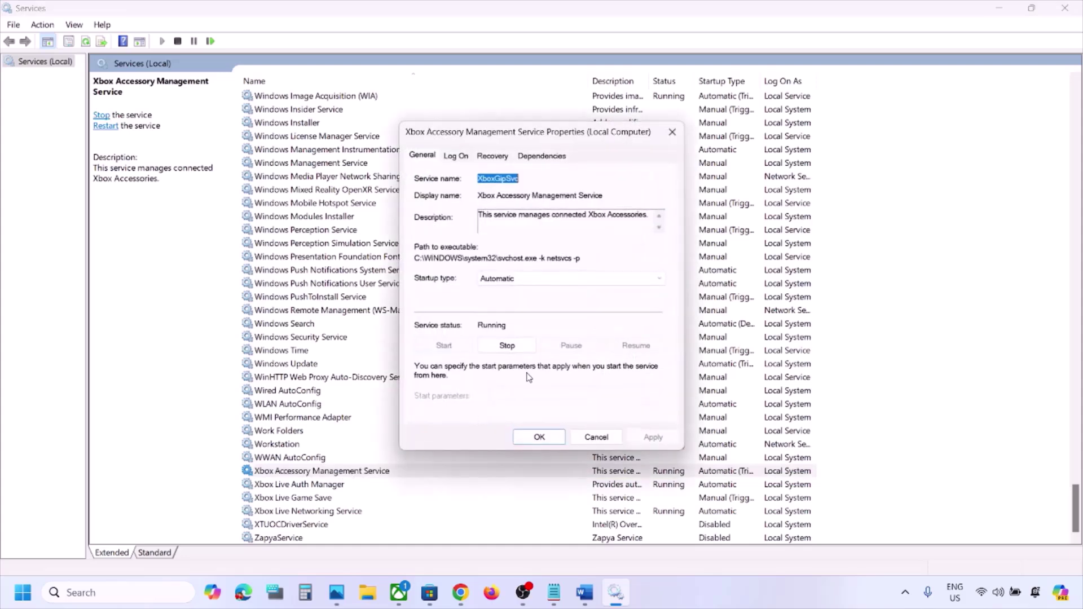
left_click(500, 280)
left_click(499, 300)
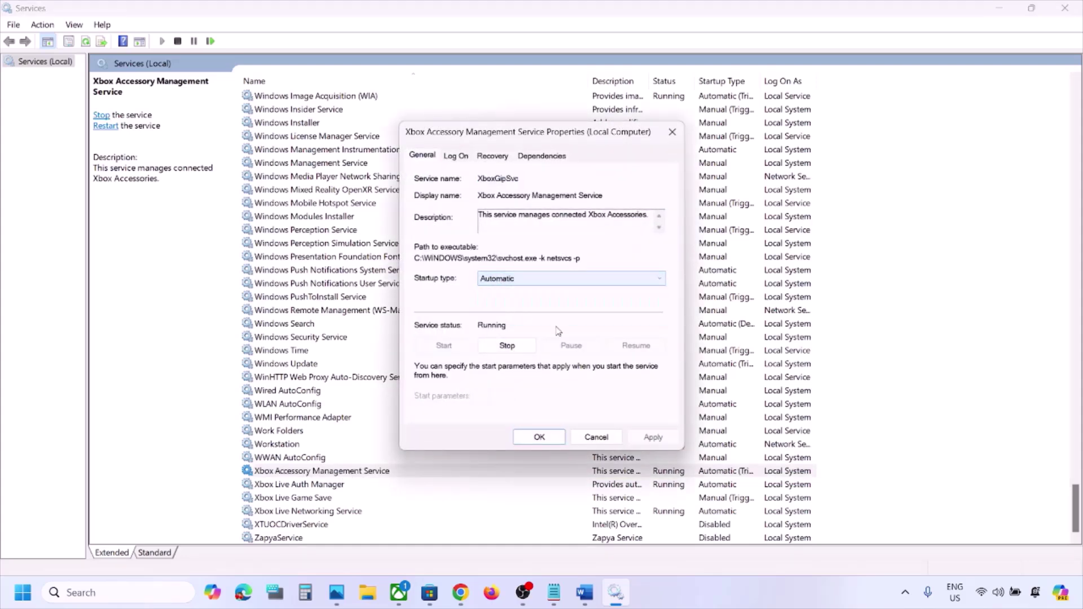
left_click(652, 438)
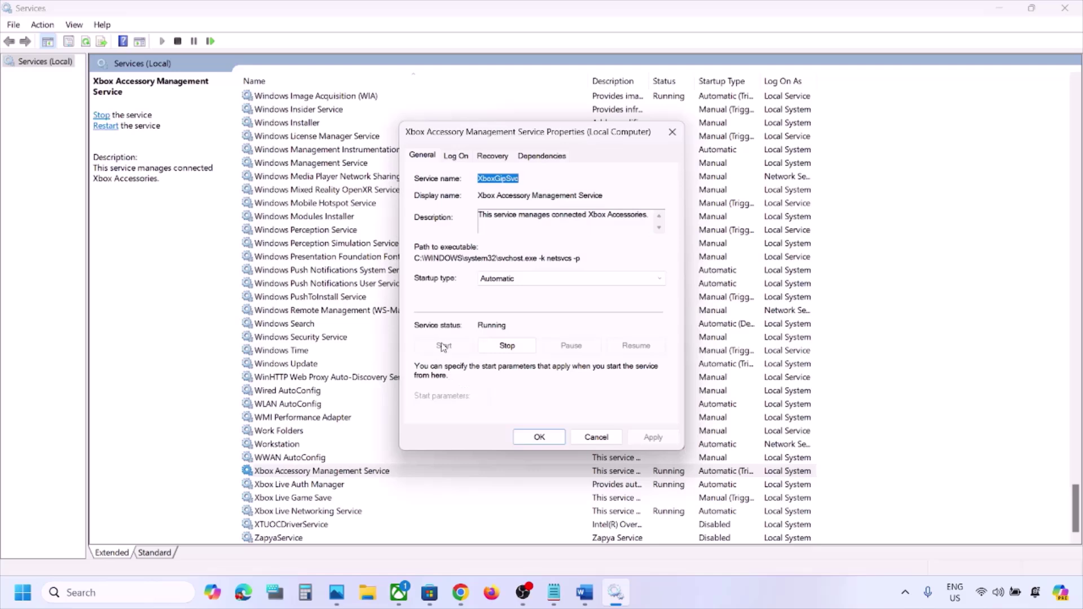
left_click(540, 437)
double_click(327, 485)
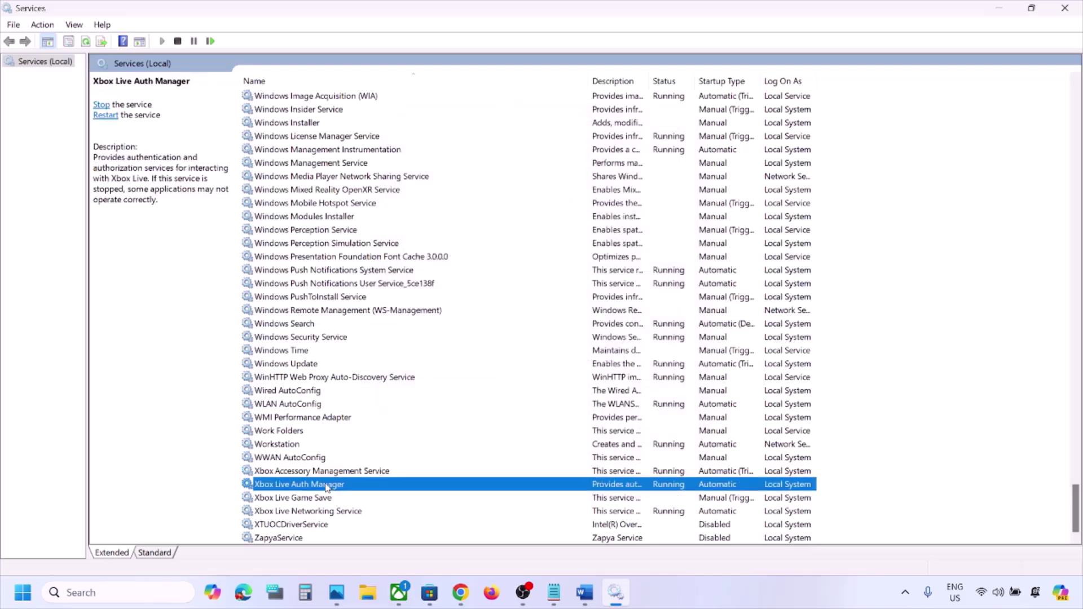
left_click(551, 279)
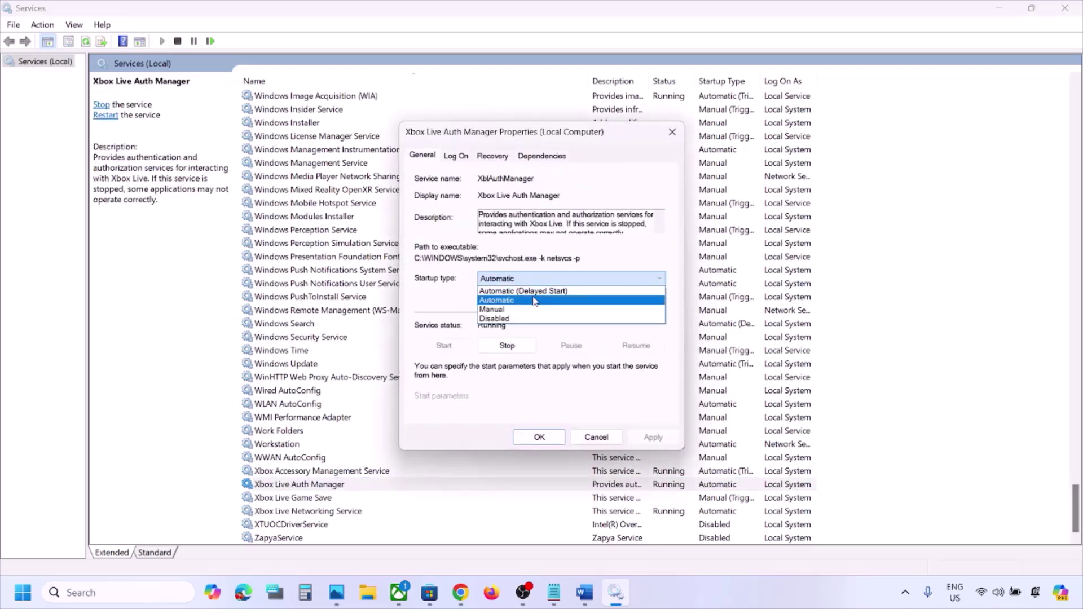
left_click(535, 301)
left_click(652, 438)
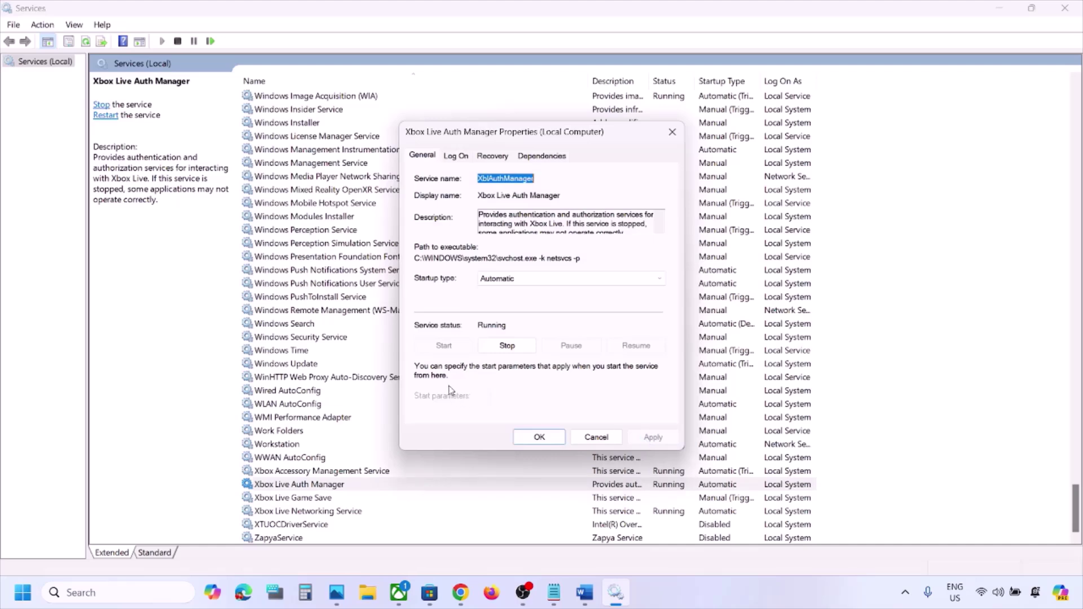
left_click(539, 438)
Set Xbox Live Game Save (starting it) and Xbox Live Networking Service to Automatic startup
double_click(311, 498)
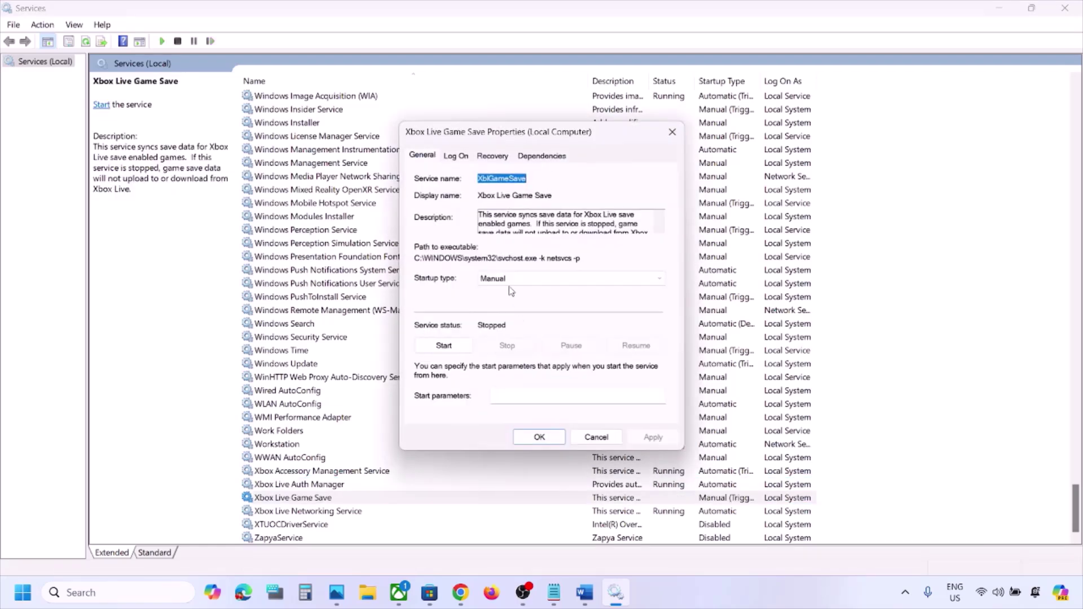
left_click(511, 282)
left_click(536, 300)
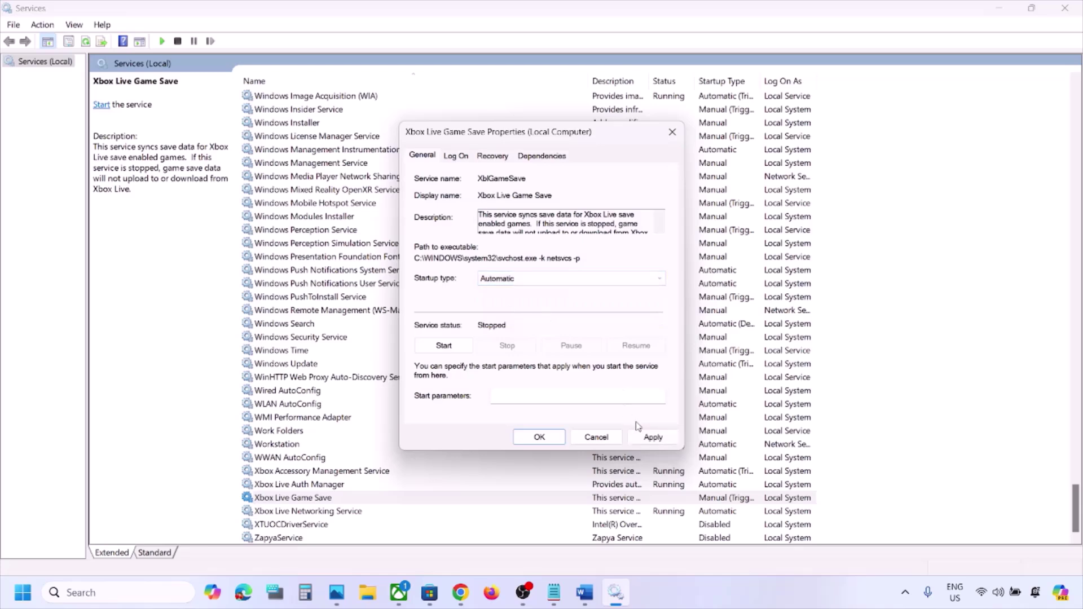
left_click(649, 435)
left_click(450, 347)
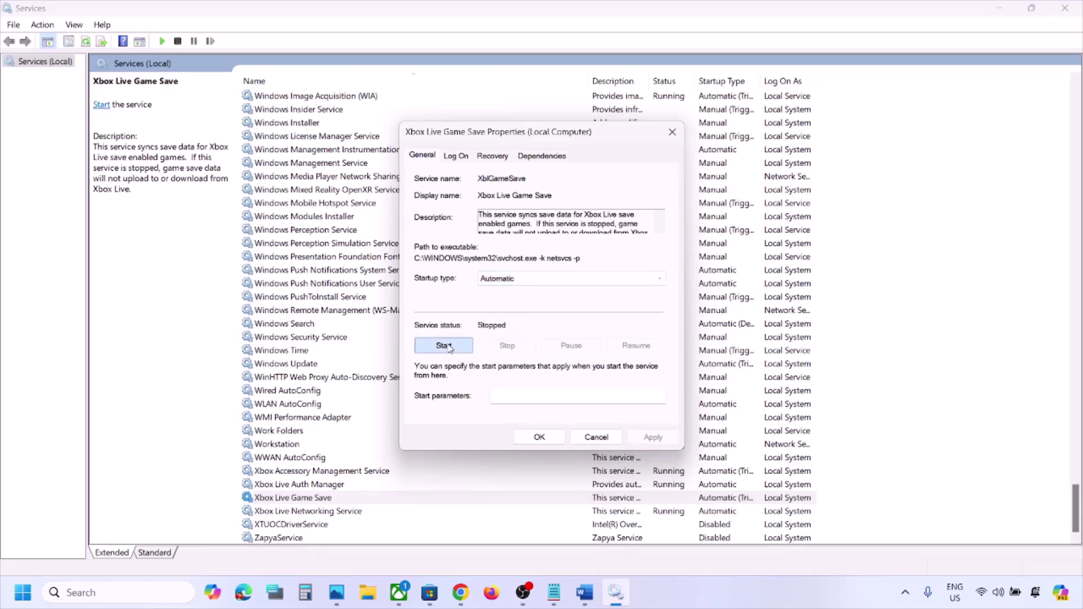
left_click(539, 437)
double_click(338, 513)
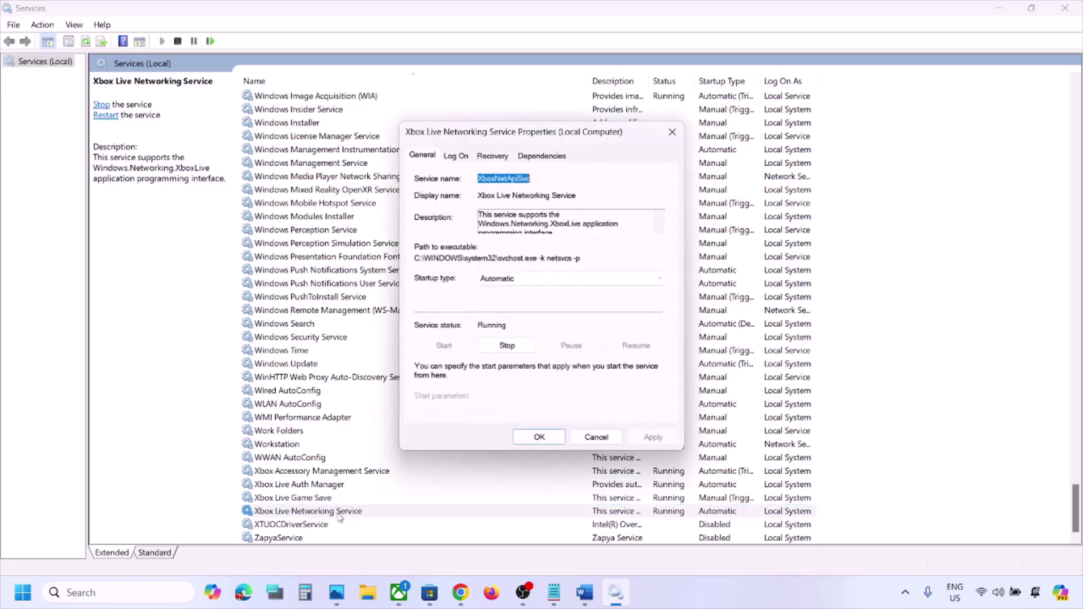
left_click(542, 279)
left_click(527, 301)
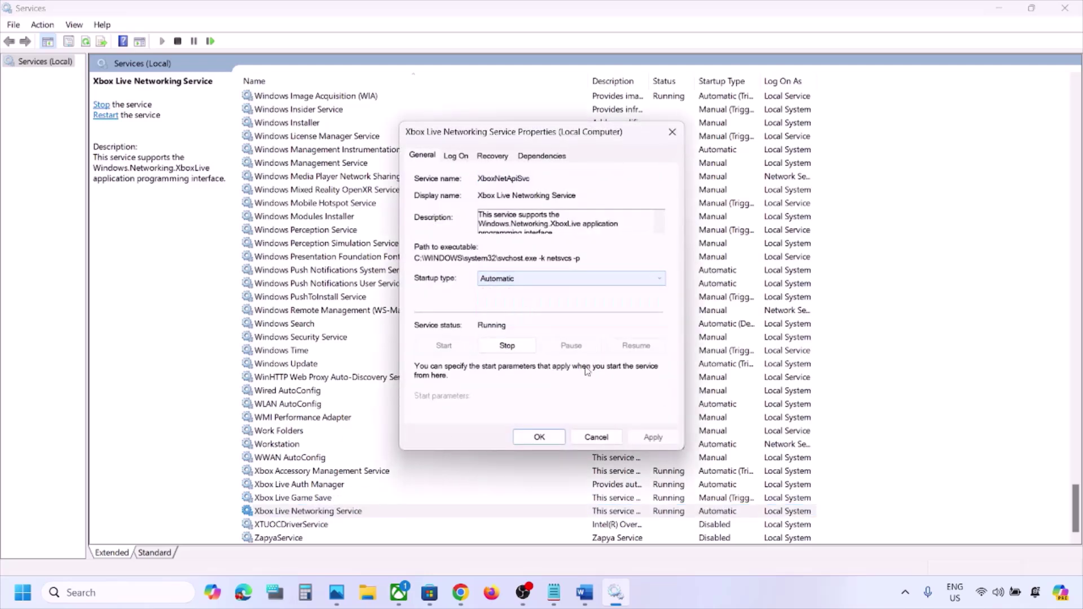
left_click(653, 438)
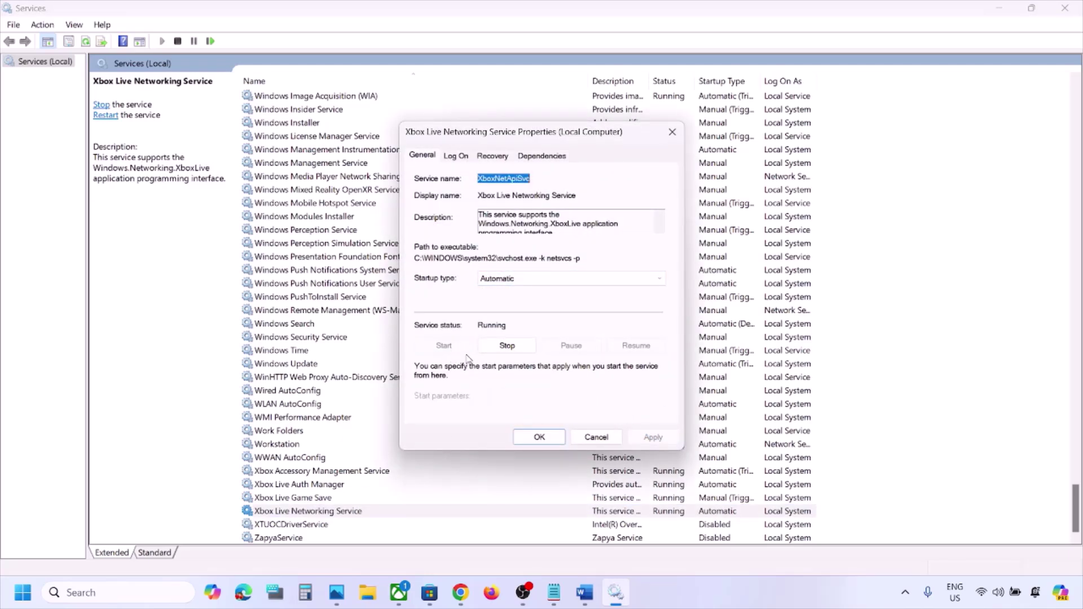
left_click(539, 437)
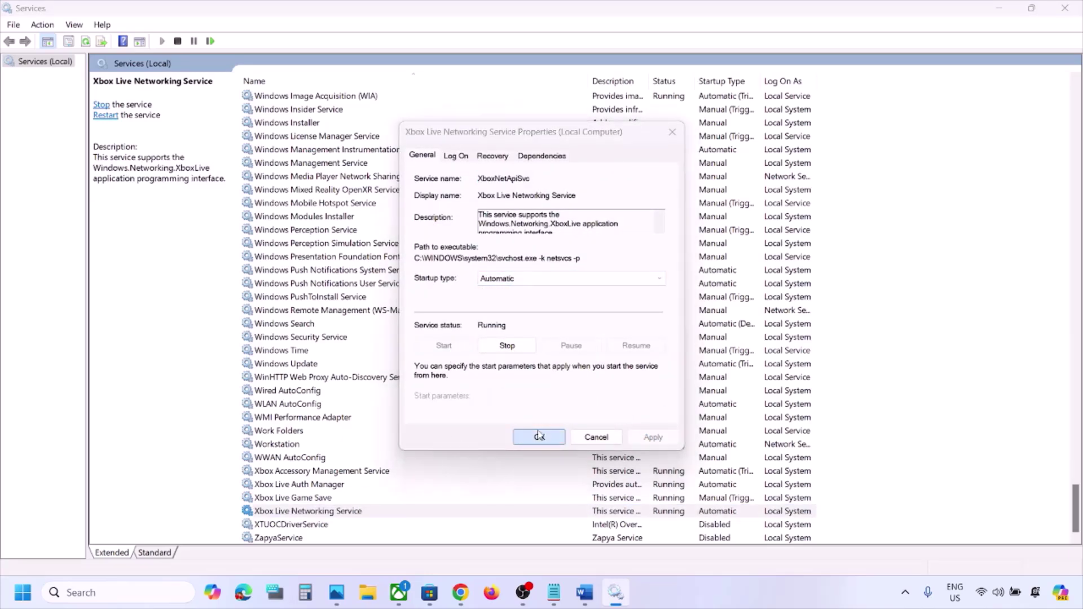
left_click(295, 365)
Switch Windows Update's startup type to Automatic and apply it, leaving it Running
double_click(337, 367)
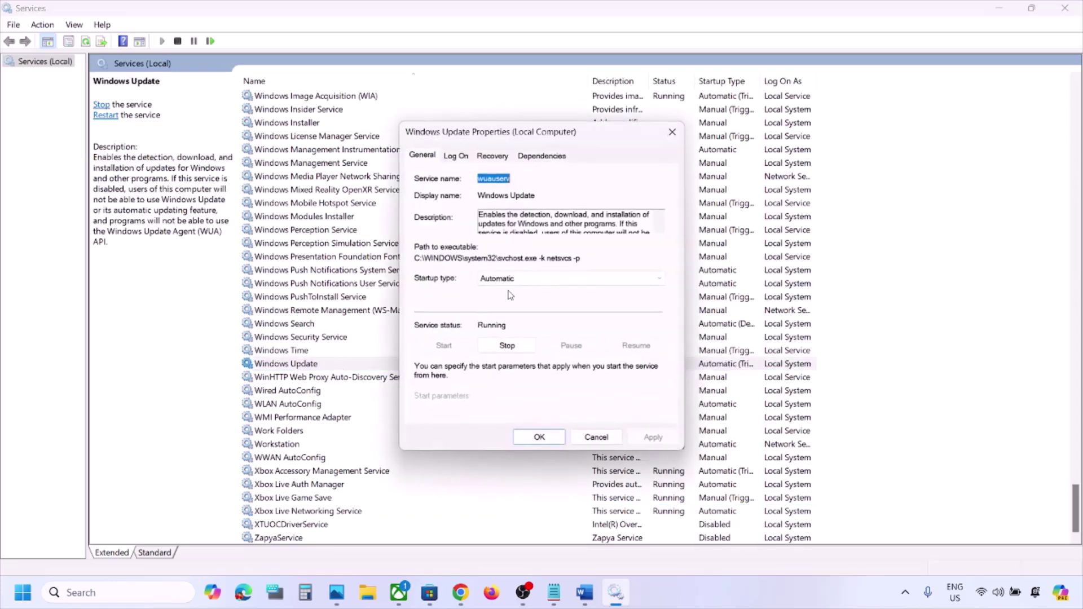
left_click(511, 279)
left_click(513, 301)
left_click(652, 437)
left_click(540, 436)
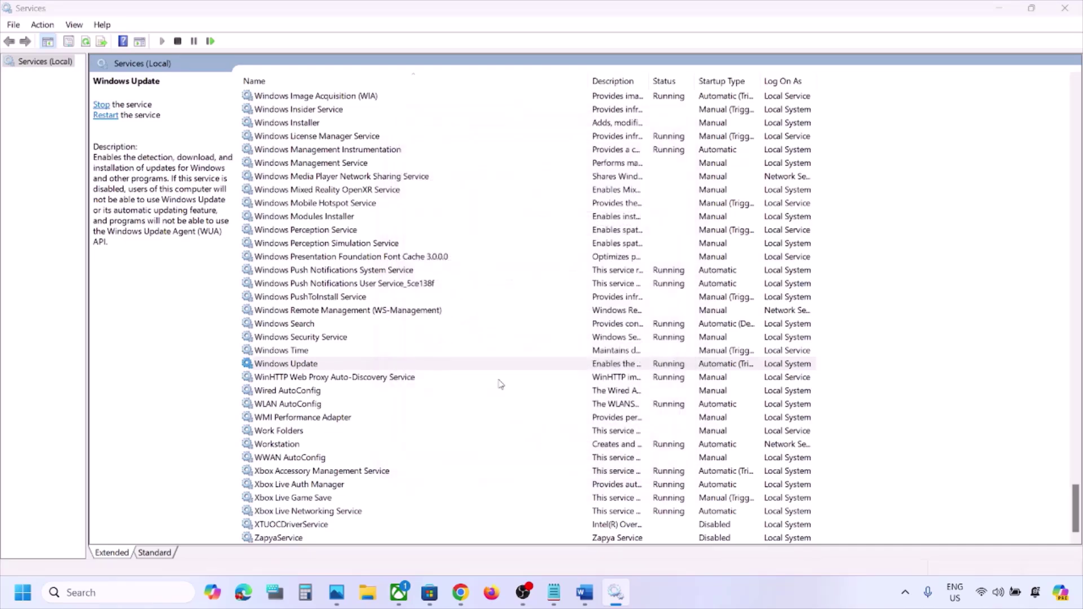
left_click(387, 337)
Find the two Gaming Services entries and restart each of them
key("g")
scroll(387, 337, "up", 4)
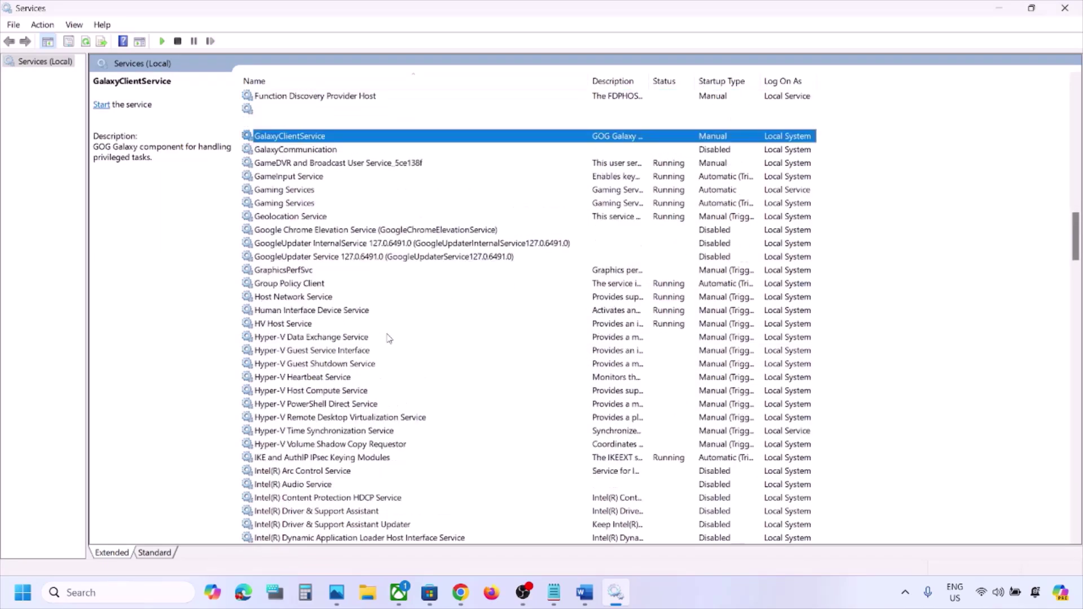
left_click(303, 299)
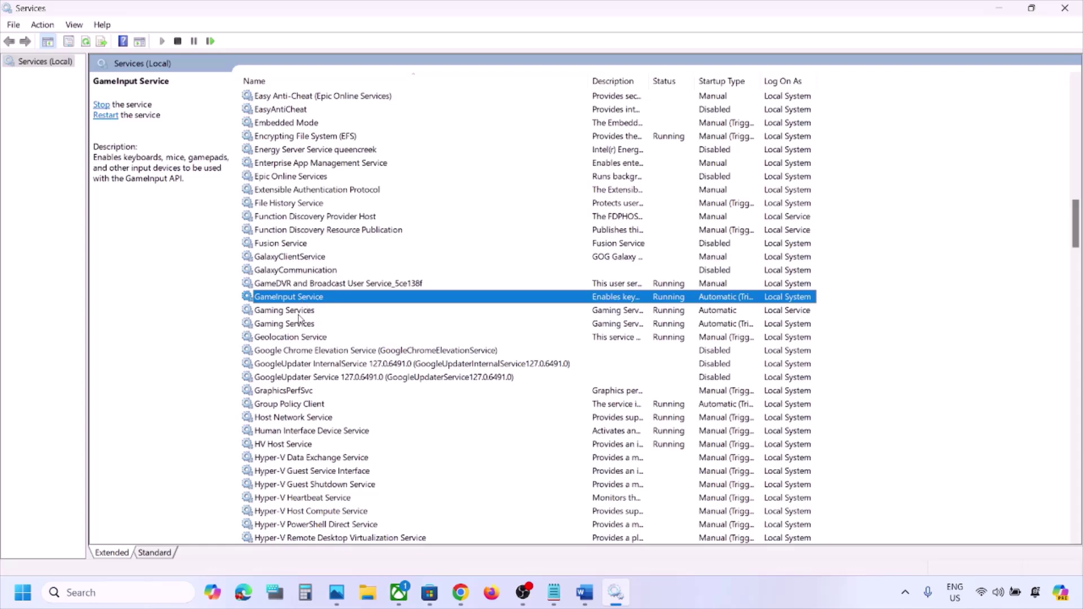
left_click(298, 314)
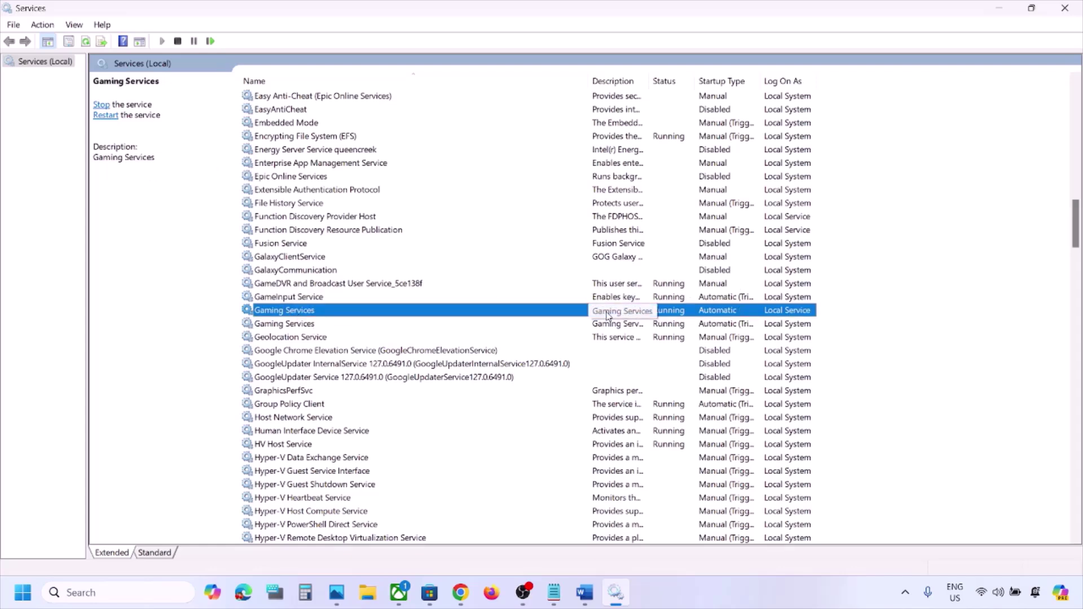
double_click(567, 312)
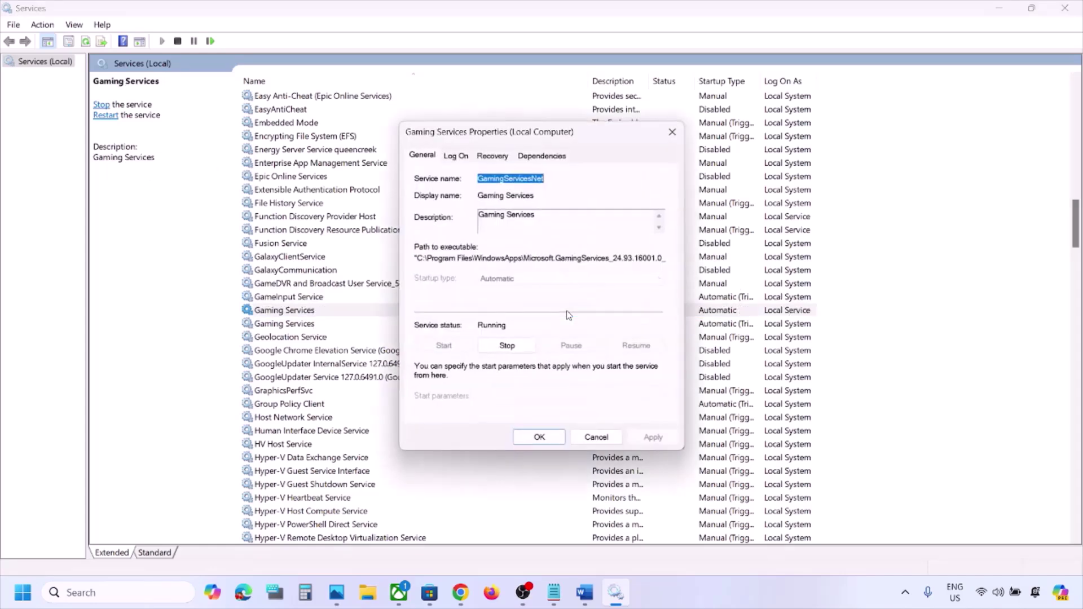
left_click(672, 131)
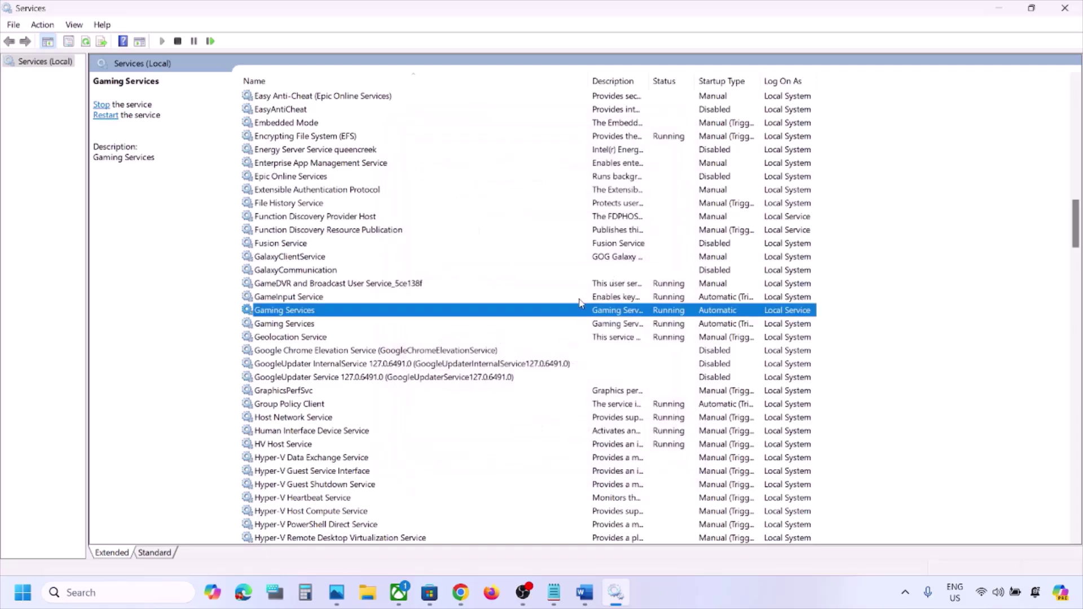
right_click(591, 314)
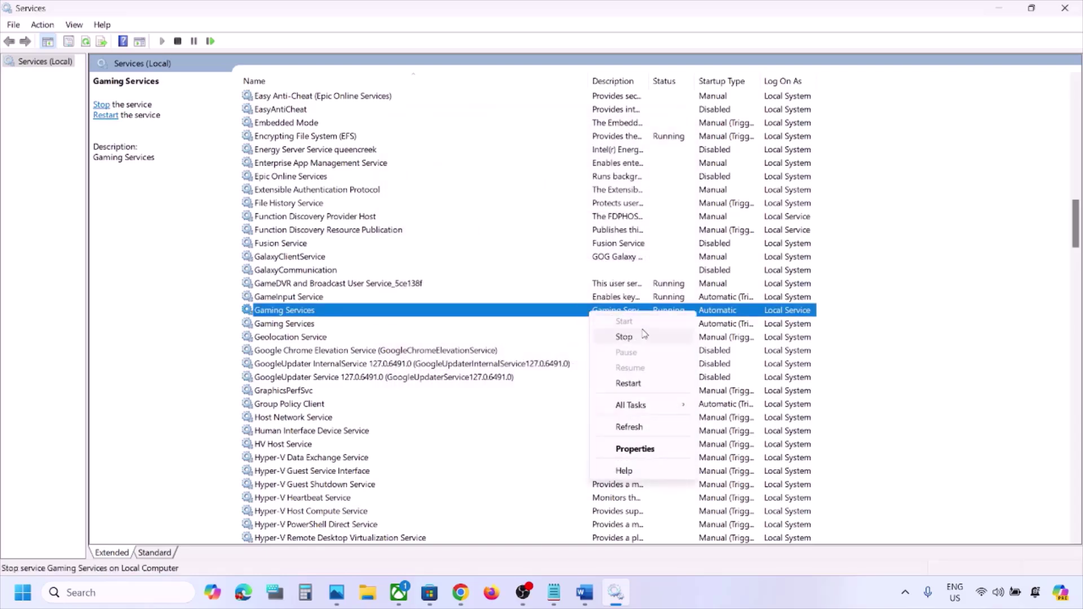
left_click(627, 383)
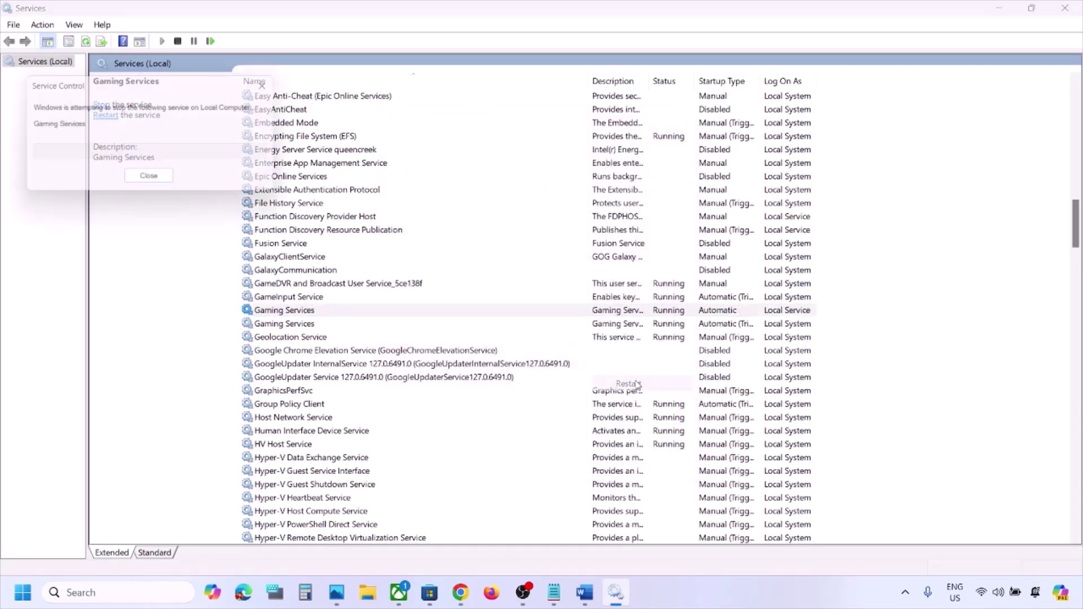
left_click(622, 324)
right_click(624, 326)
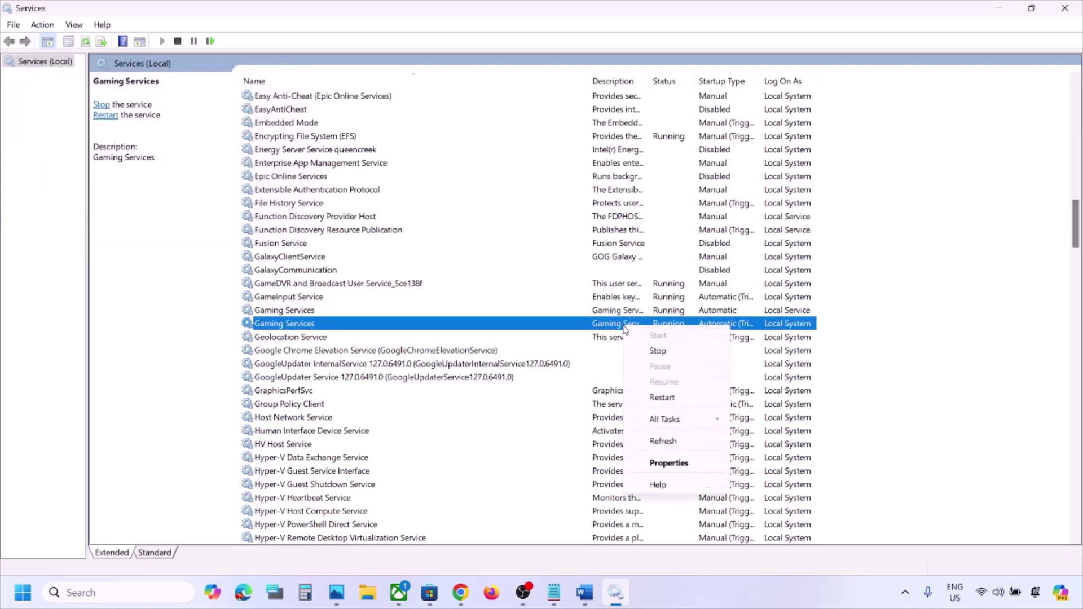
left_click(668, 396)
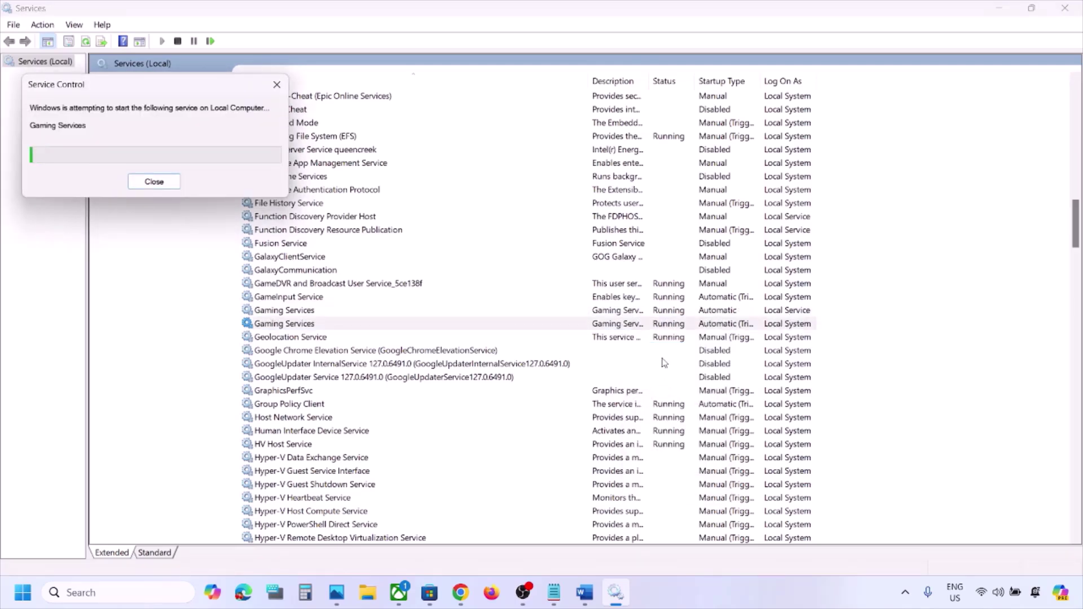
Stop both Gaming Services entries, then restart Gaming Services and check both statuses
left_click(617, 315)
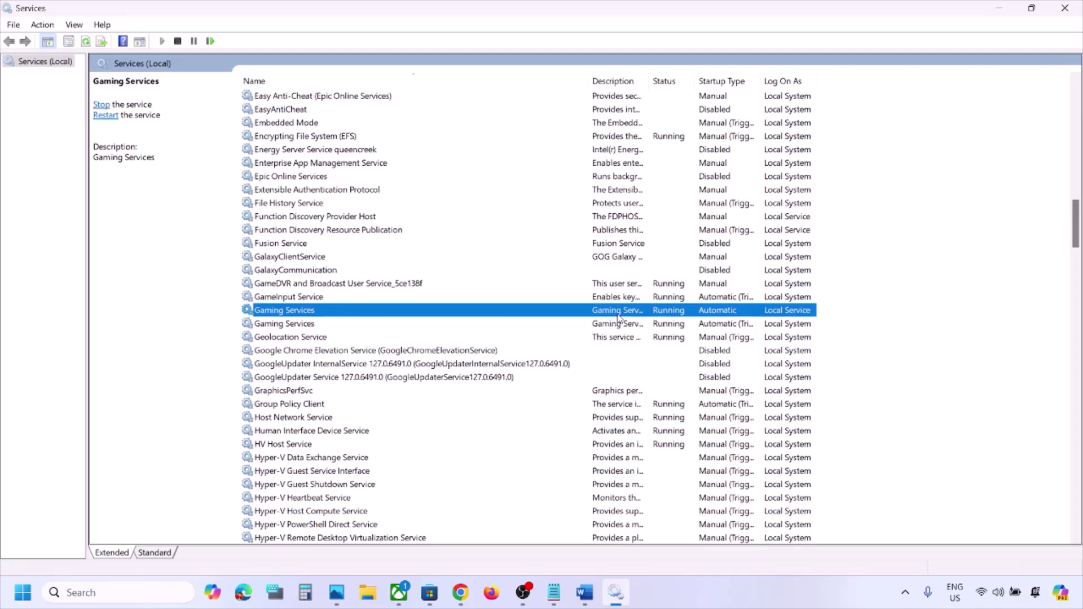
right_click(616, 315)
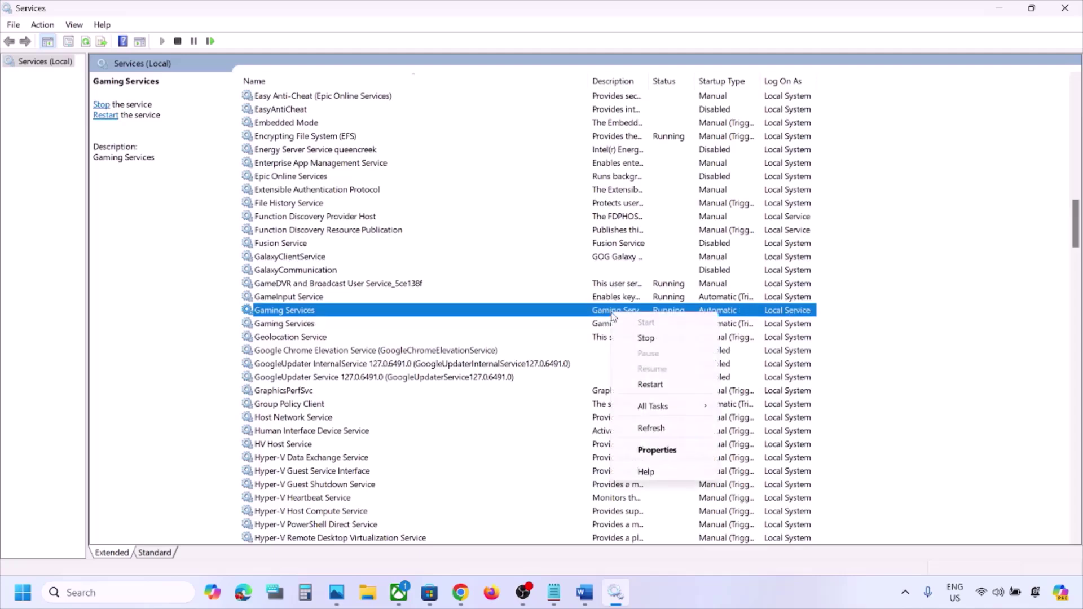
left_click(646, 338)
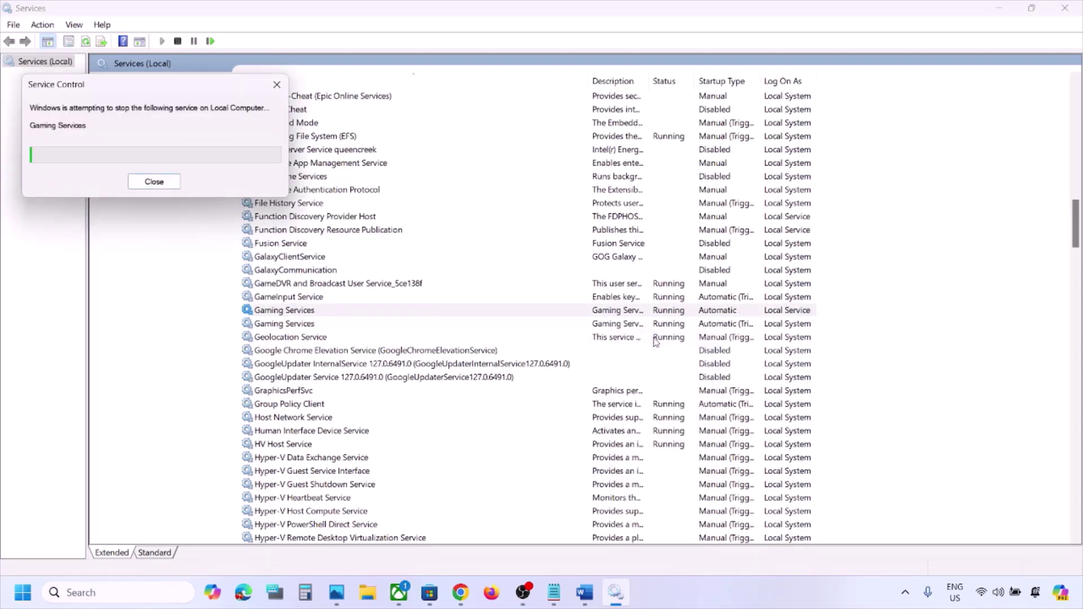
left_click(620, 325)
right_click(620, 325)
left_click(651, 347)
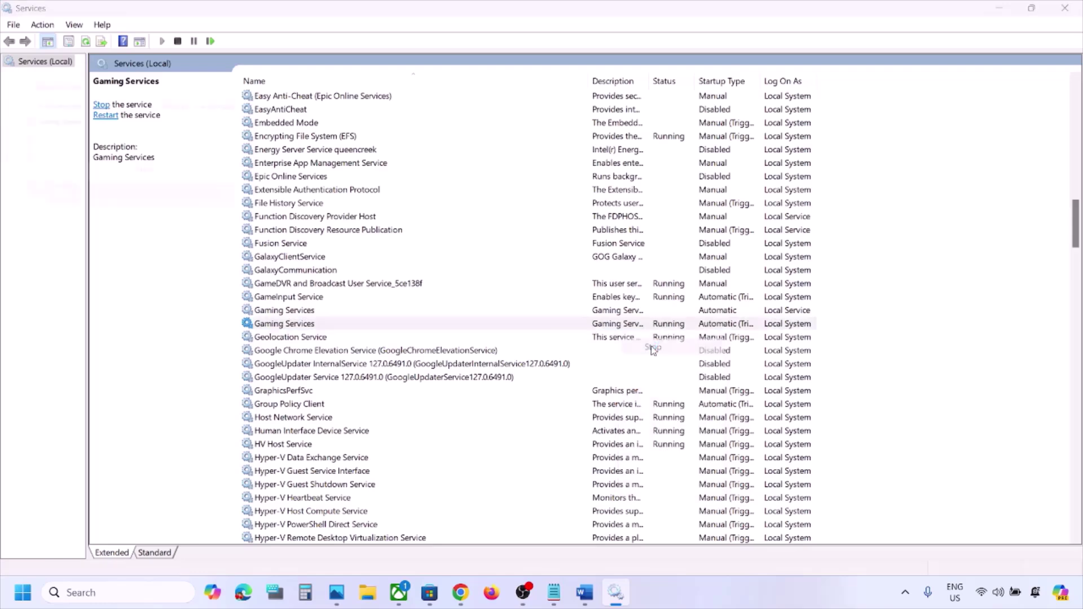
right_click(617, 314)
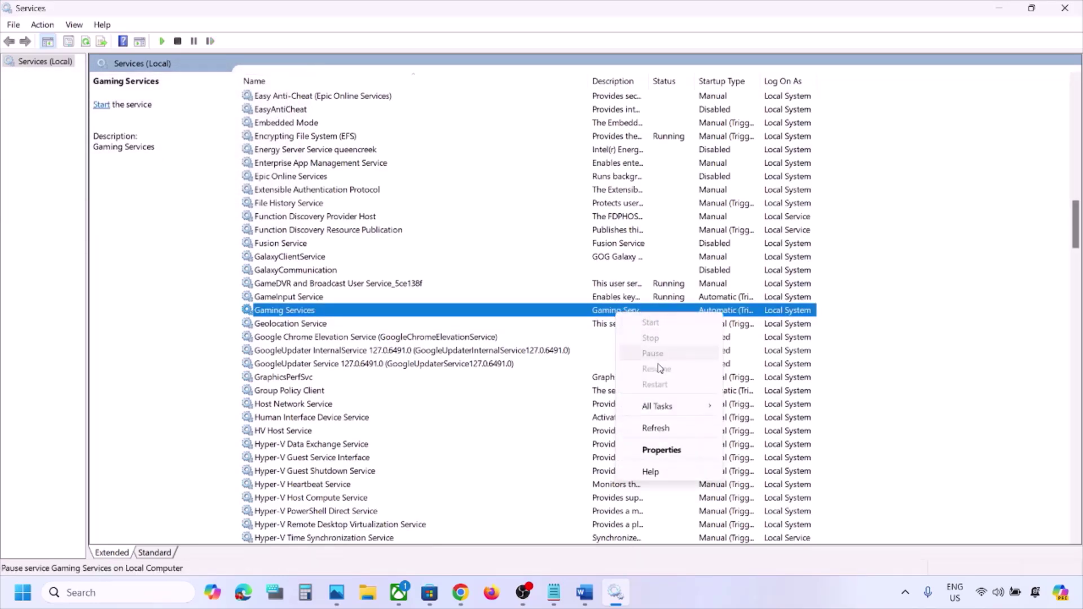
left_click(612, 319)
right_click(609, 319)
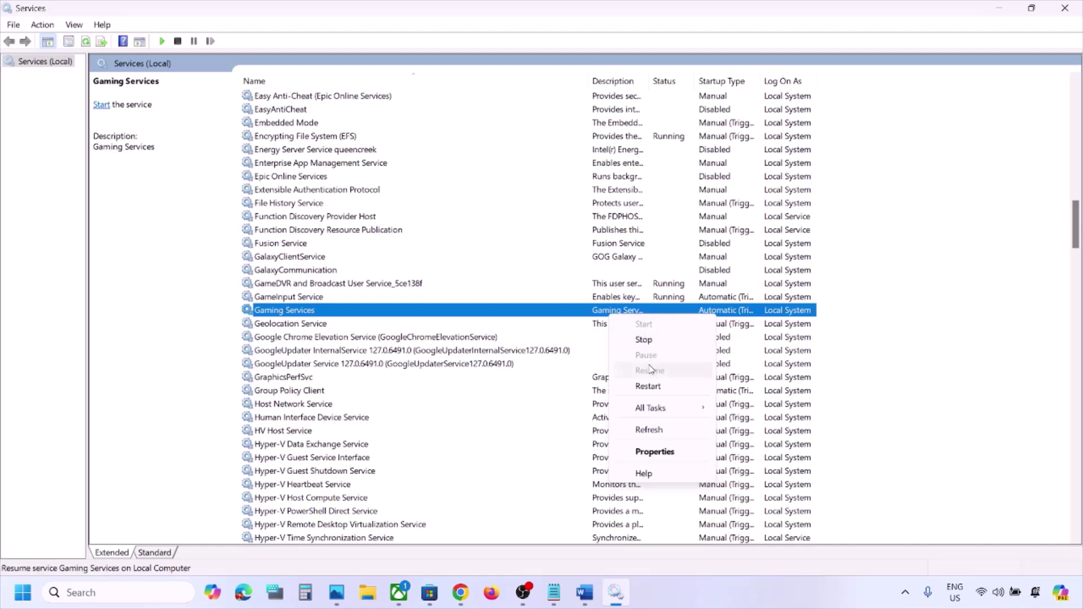
left_click(649, 385)
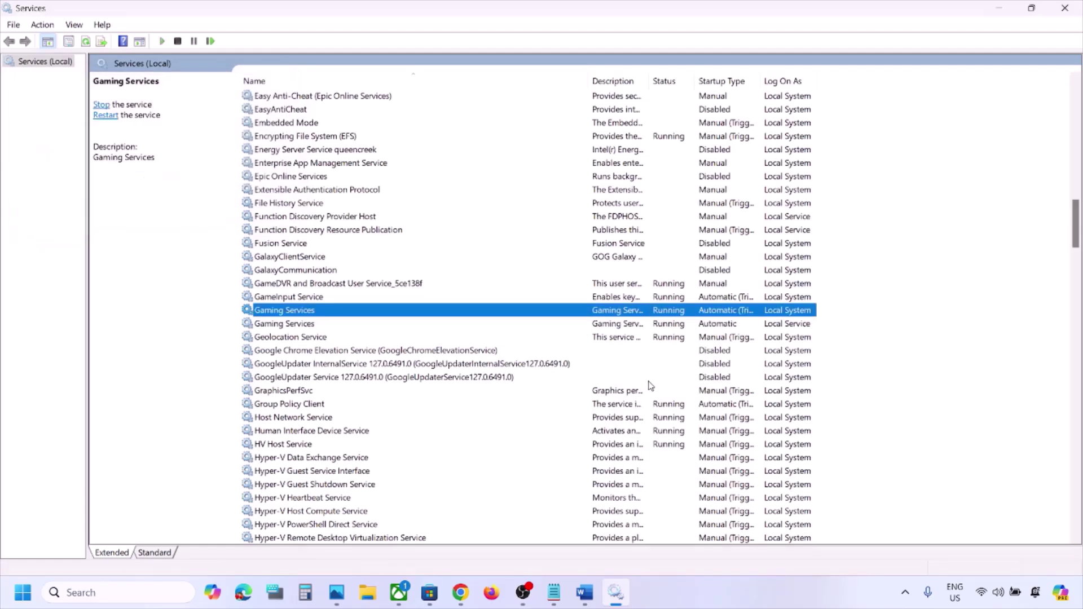
left_click(622, 325)
left_click(625, 311)
Set Microsoft Store Install Service's startup type to Automatic, apply, and close Services
left_click(614, 247)
key("m")
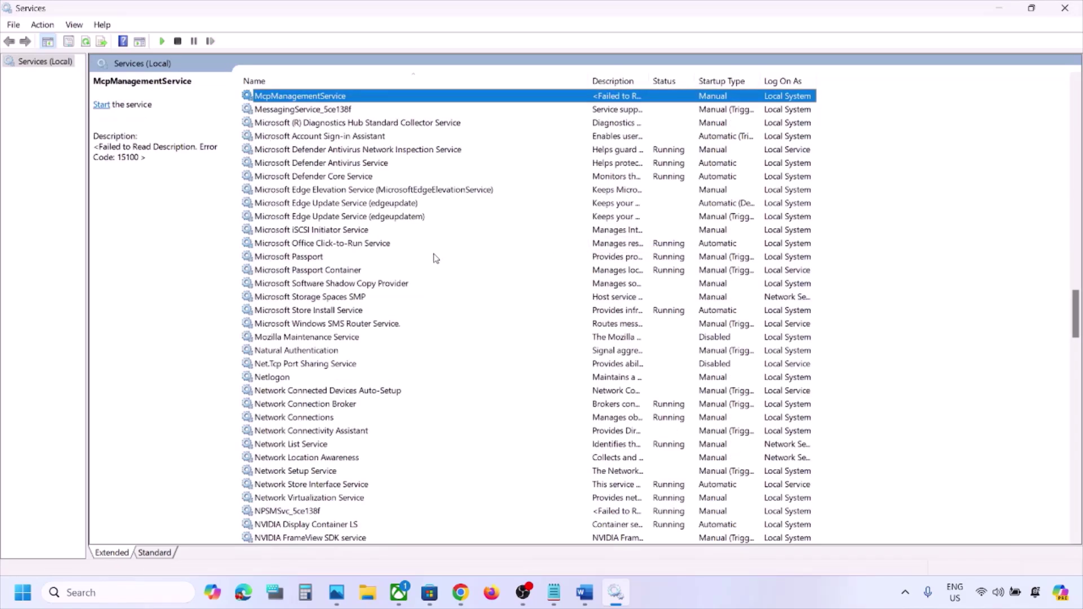
left_click(330, 311)
double_click(388, 314)
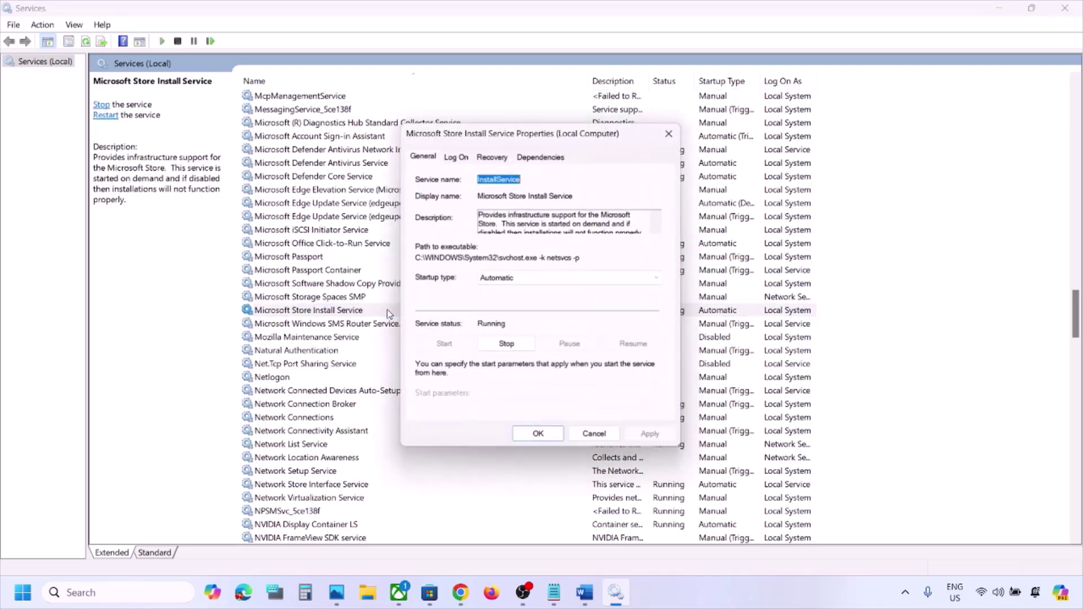
left_click(517, 279)
left_click(517, 300)
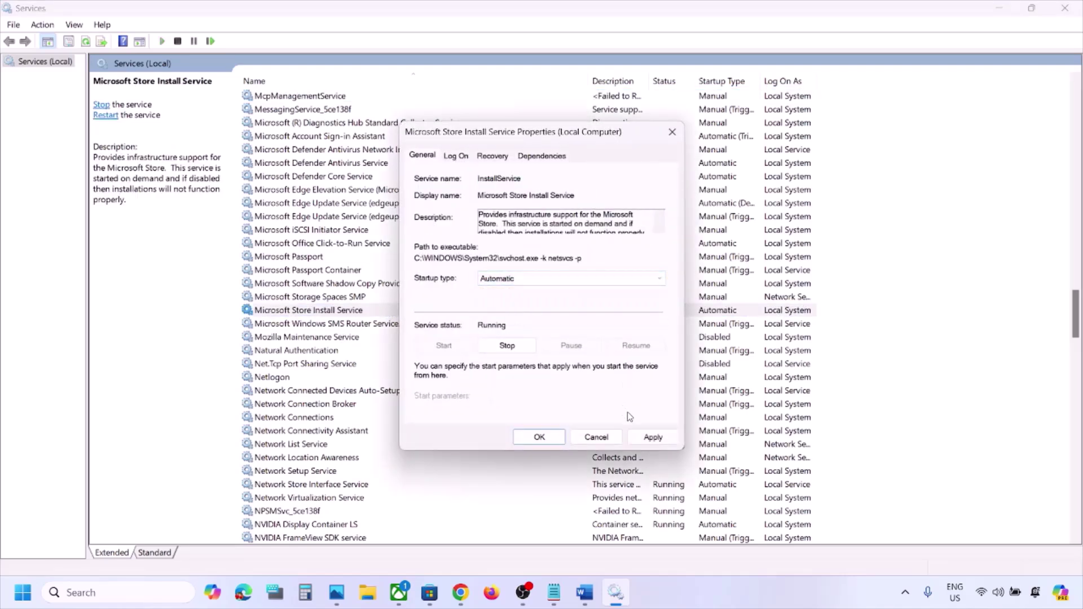
left_click(653, 437)
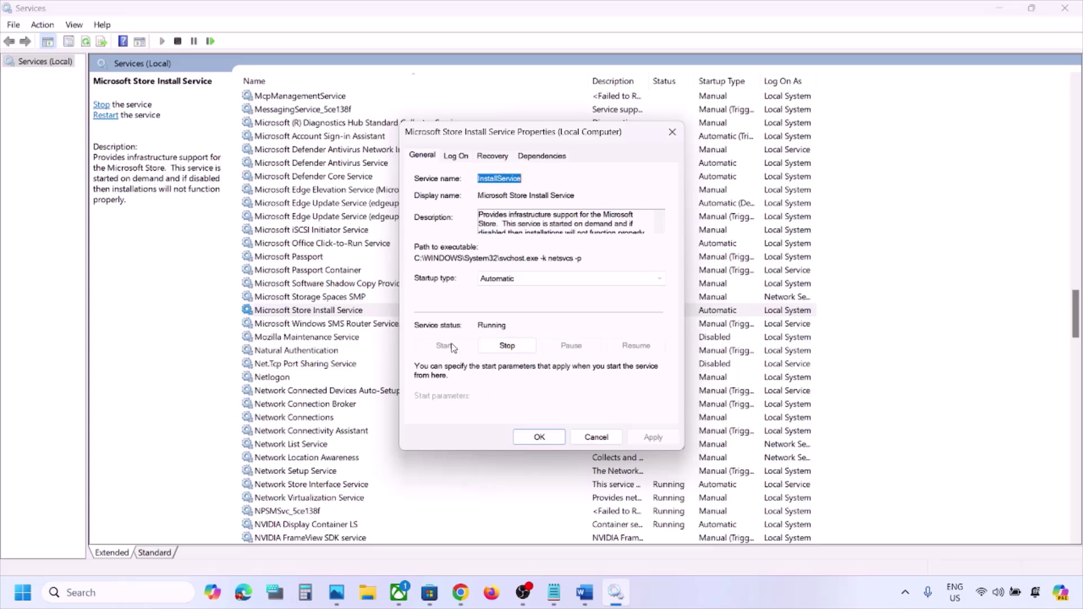
left_click(540, 438)
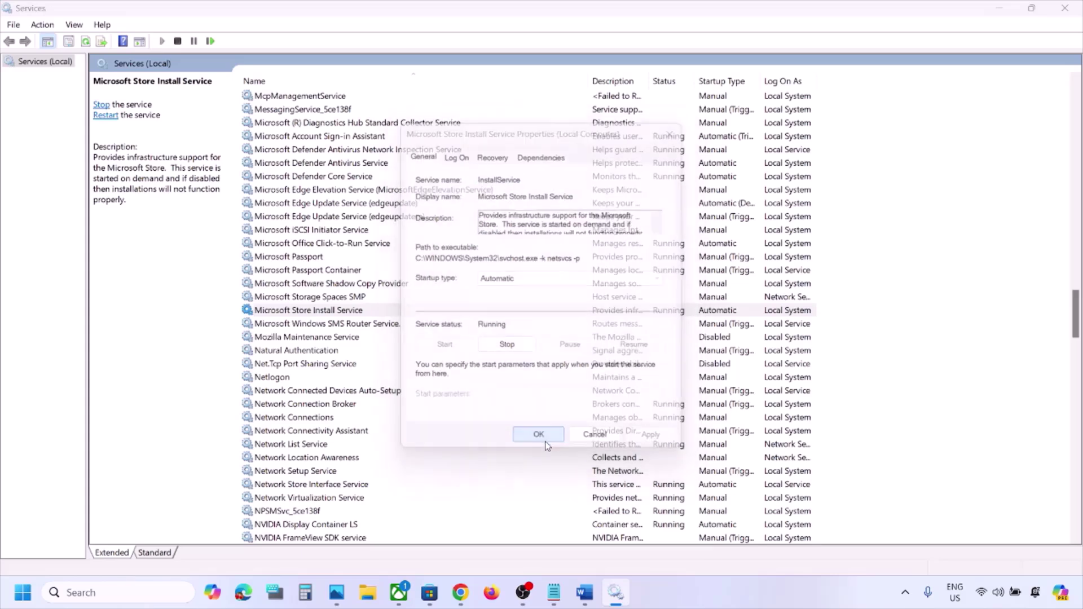
left_click(1071, 9)
Scroll to Step 9, highlight 'login credentials' in its heading, and search Windows for 'credential'
scroll(492, 340, "down", 5)
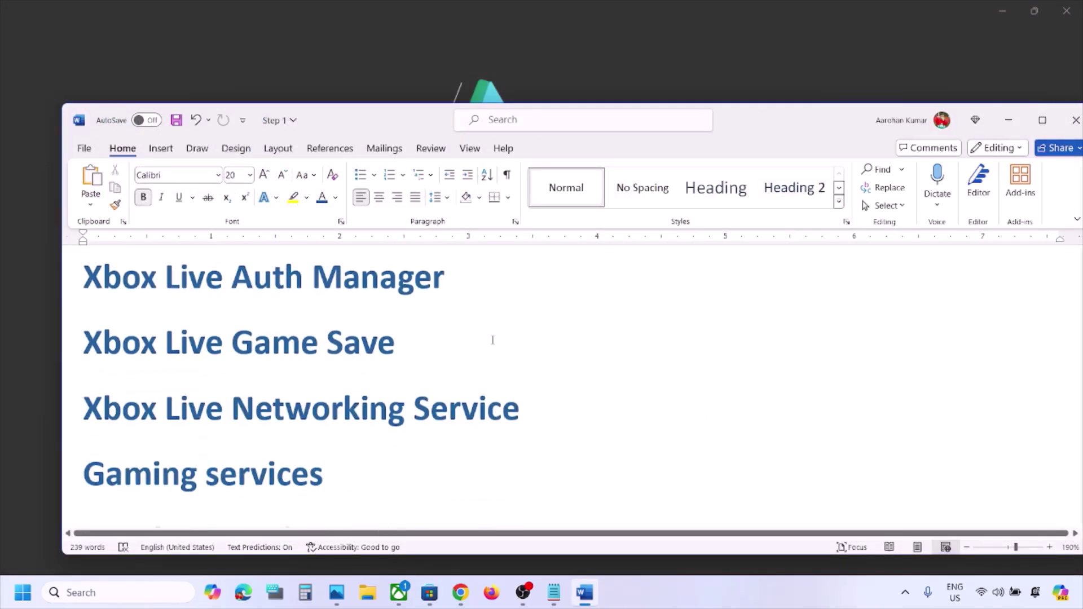
scroll(493, 340, "down", 4)
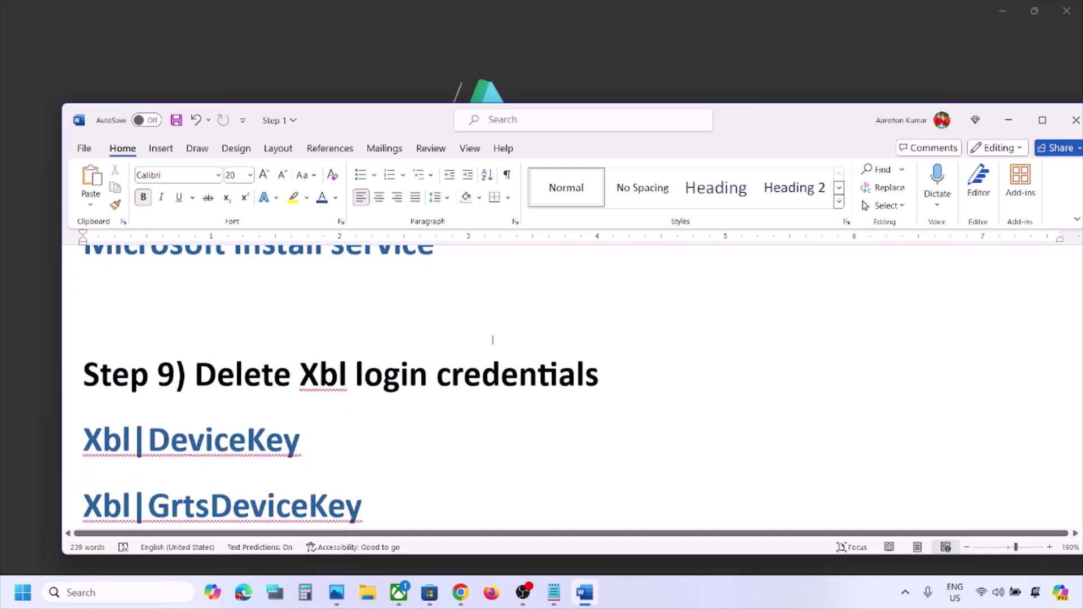
scroll(415, 360, "down", 1)
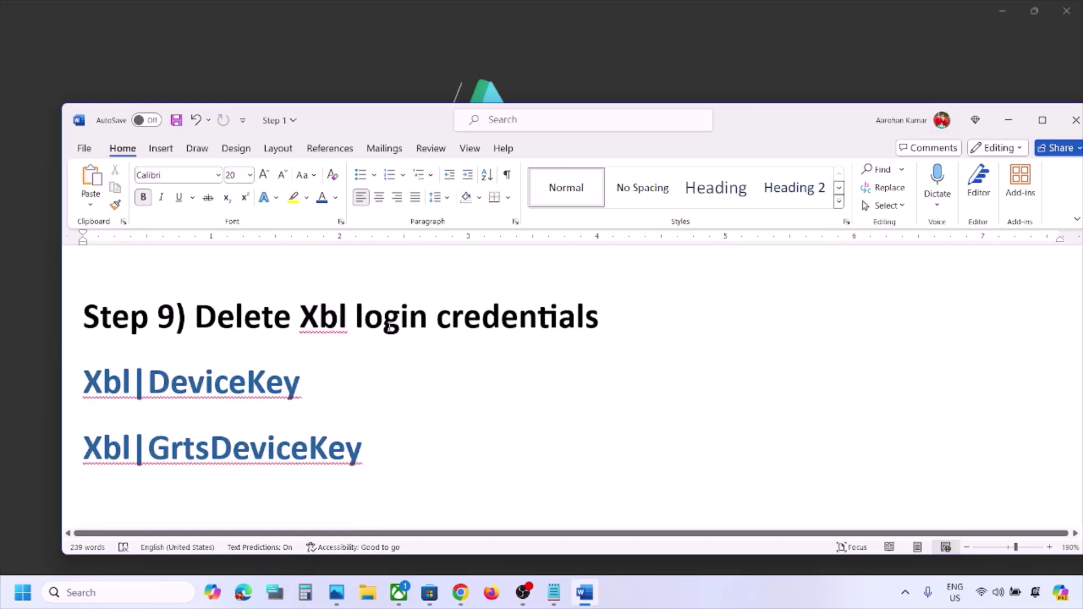
left_click_drag(372, 322, 618, 311)
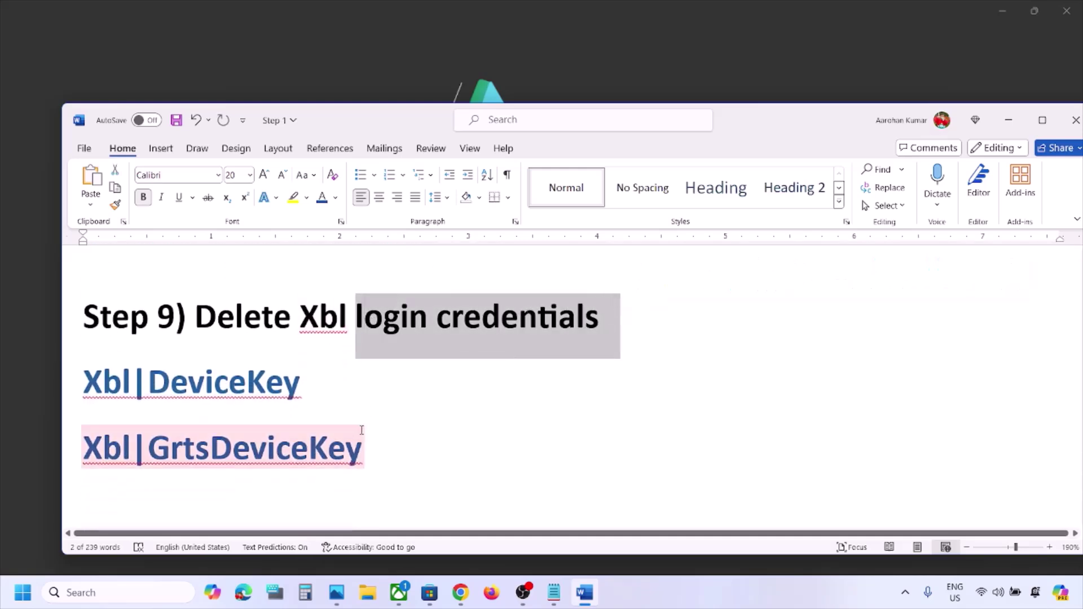
left_click(138, 593)
type("credential")
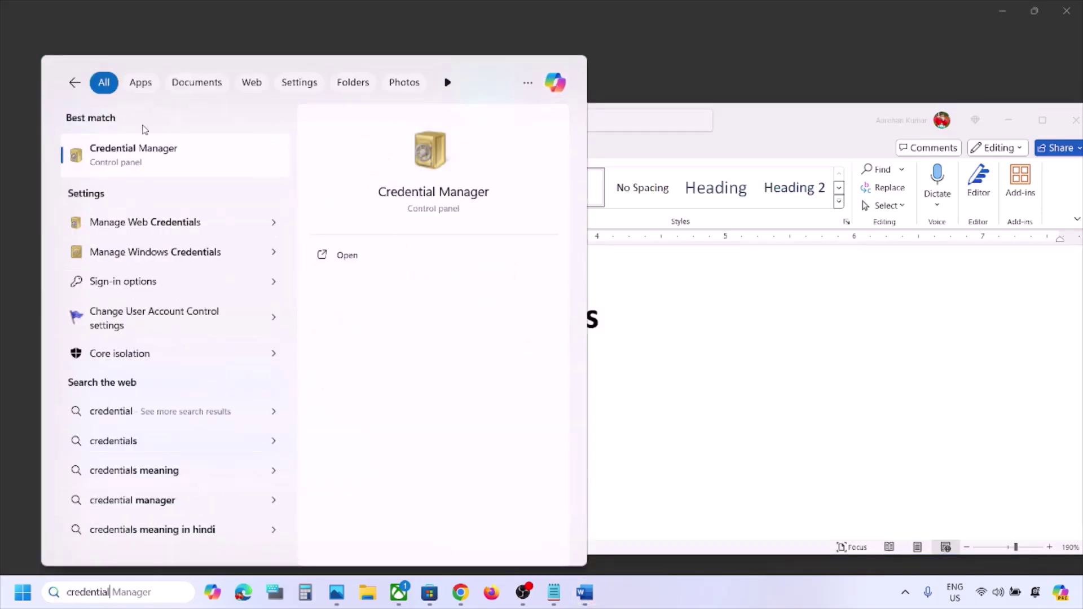
Open Credential Manager's Windows Credentials list and scroll down to the Xbl entries
left_click(152, 160)
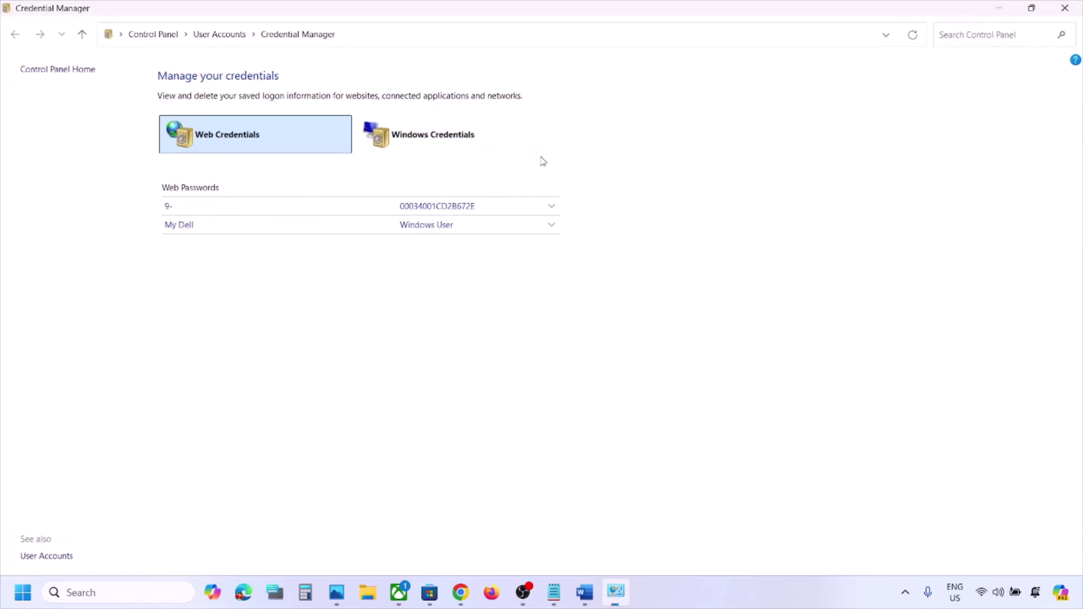
left_click(452, 145)
scroll(317, 379, "down", 15)
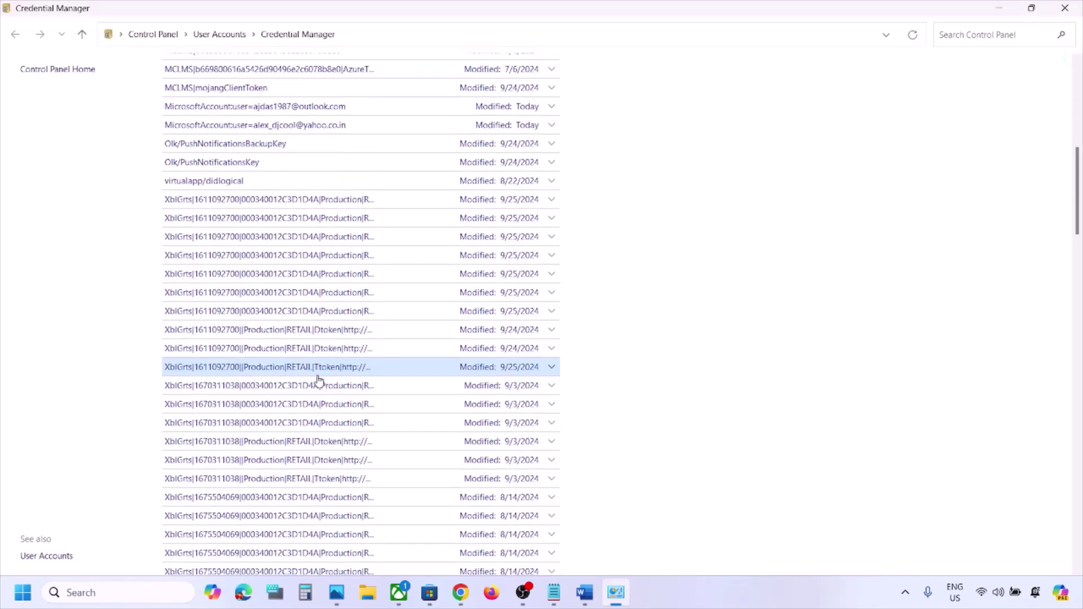
scroll(319, 381, "down", 20)
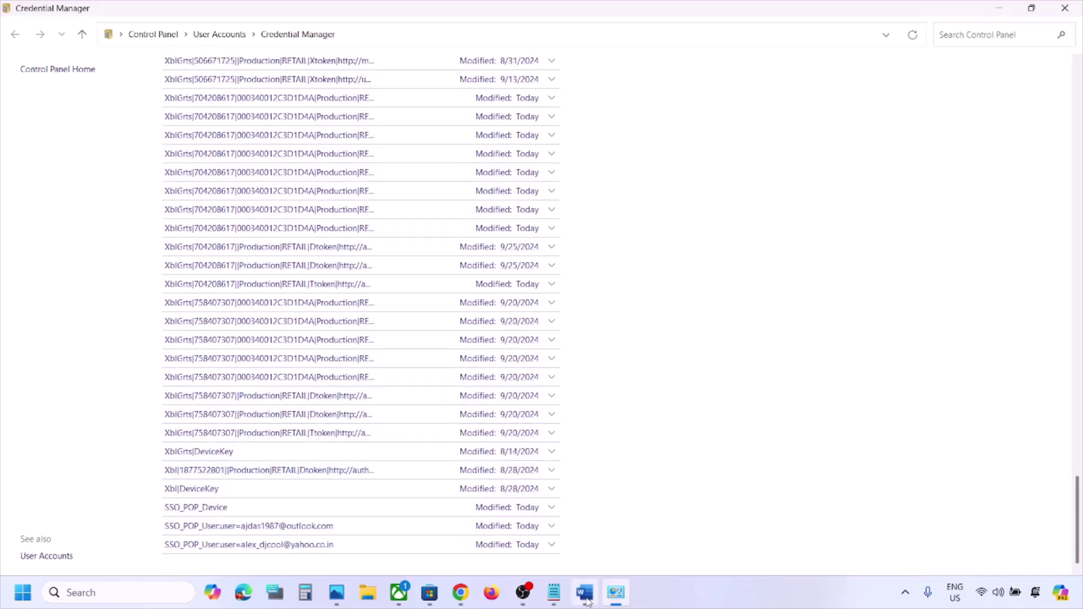
Select the Xbl|DeviceKey and XblGrts|DeviceKey lines in Word, then return to Credential Manager
left_click(584, 592)
triple_click(138, 389)
left_click_drag(83, 383, 318, 395)
left_click_drag(84, 449, 361, 445)
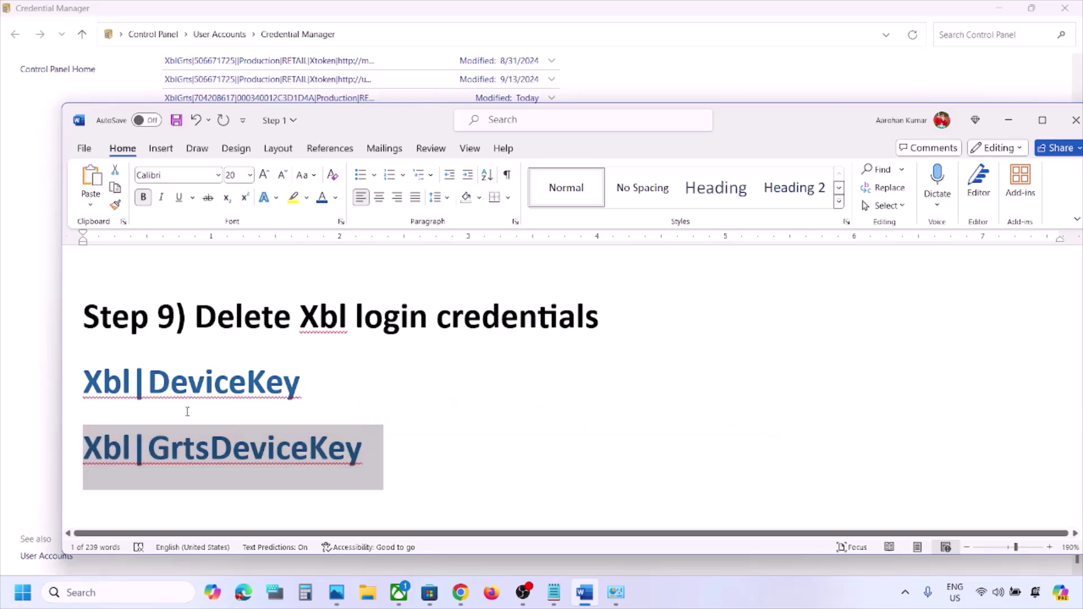
left_click_drag(83, 384, 365, 445)
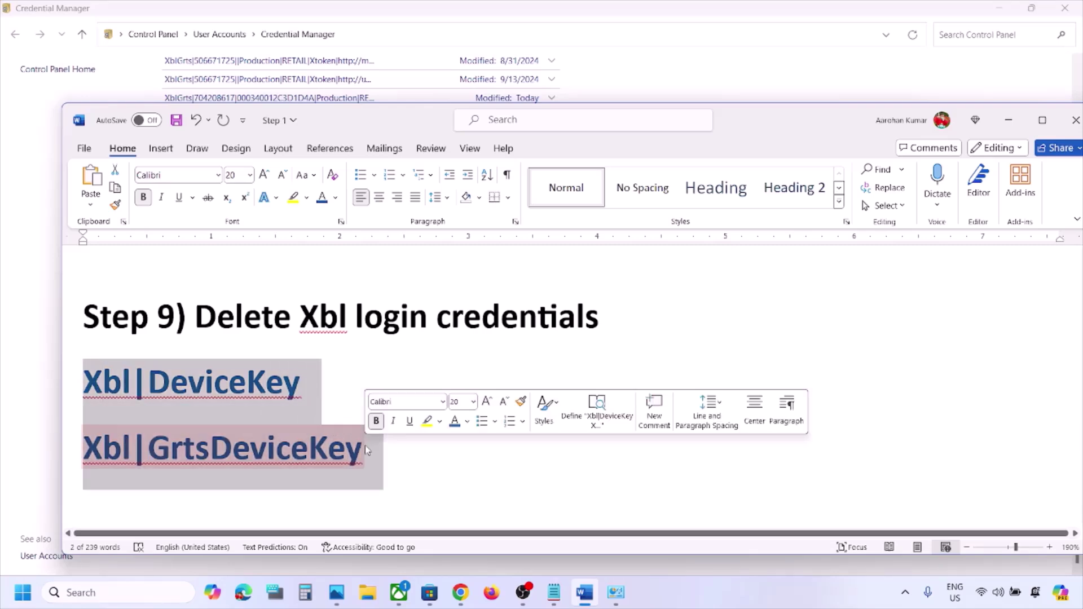
left_click(17, 389)
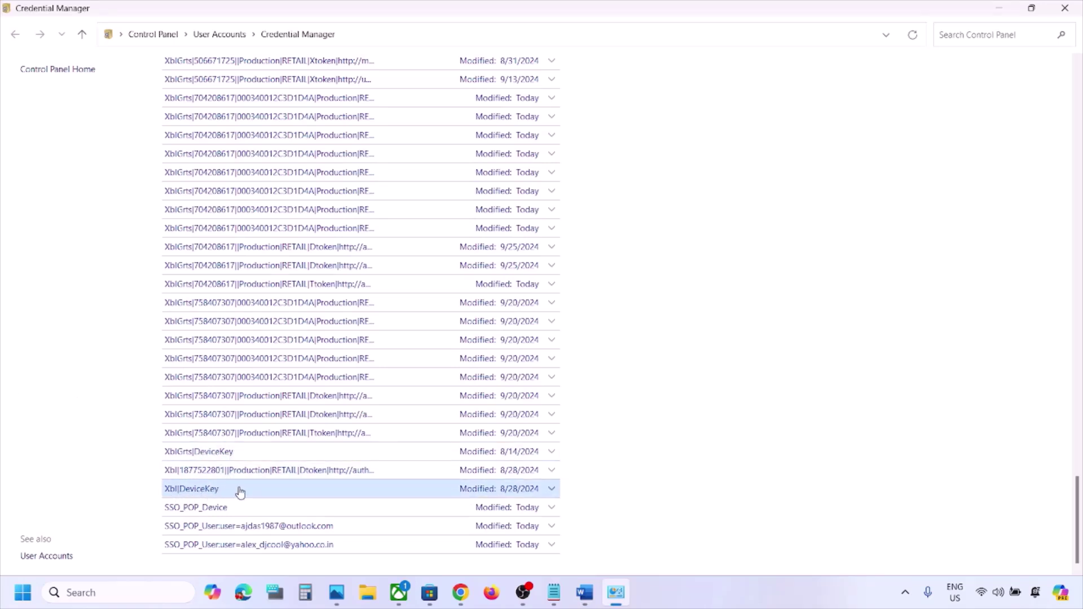
Remove the XblGrts|DeviceKey credential and confirm the deletion
left_click(548, 452)
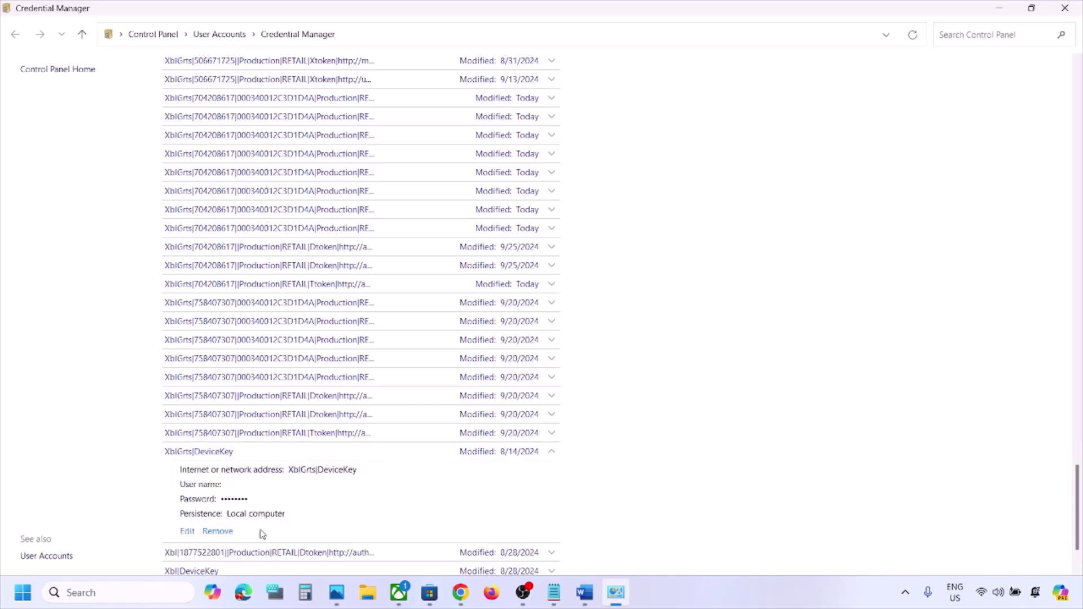
left_click(218, 531)
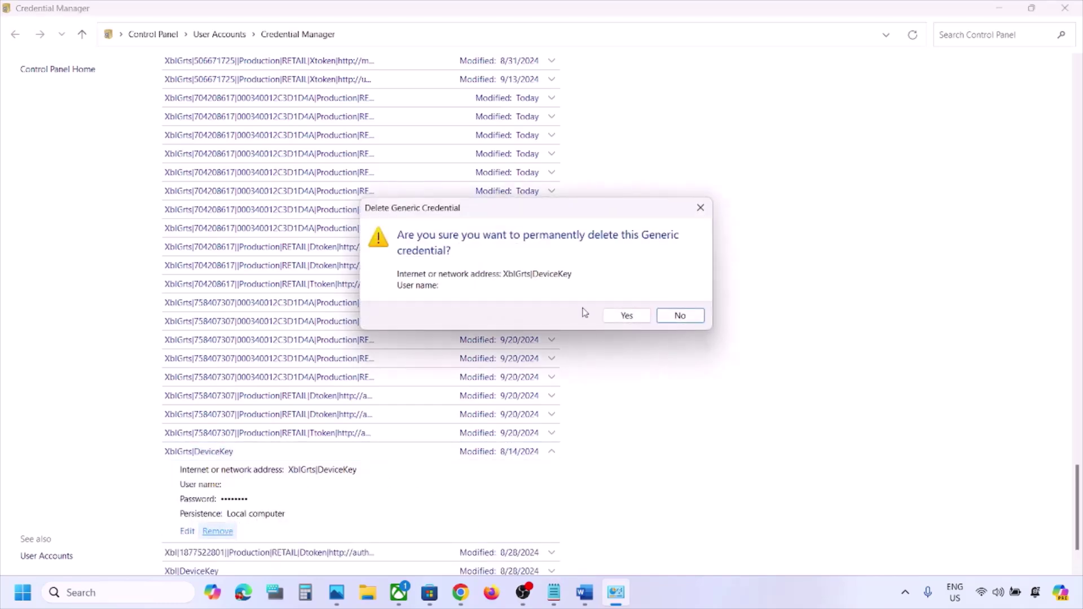
left_click(626, 316)
Remove the Xbl|DeviceKey credential and confirm the deletion
scroll(366, 483, "down", 15)
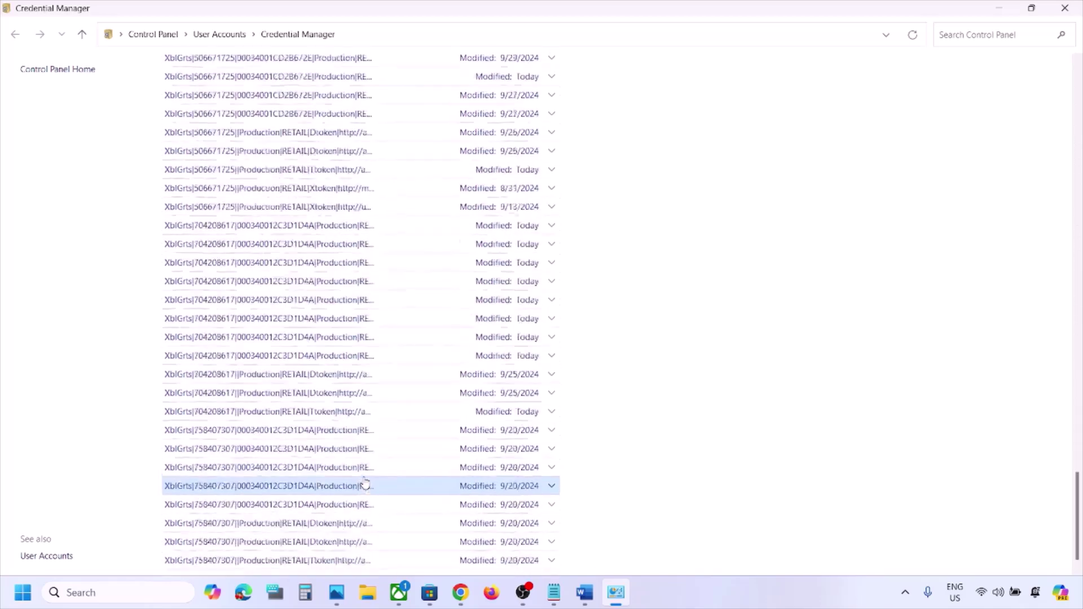
scroll(365, 484, "down", 2)
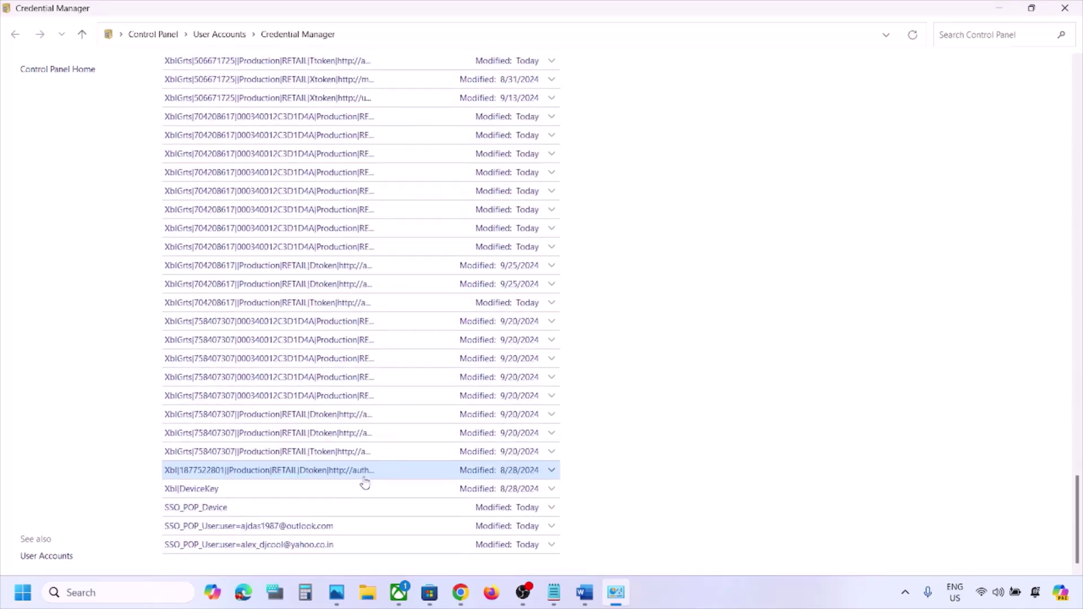
left_click(201, 493)
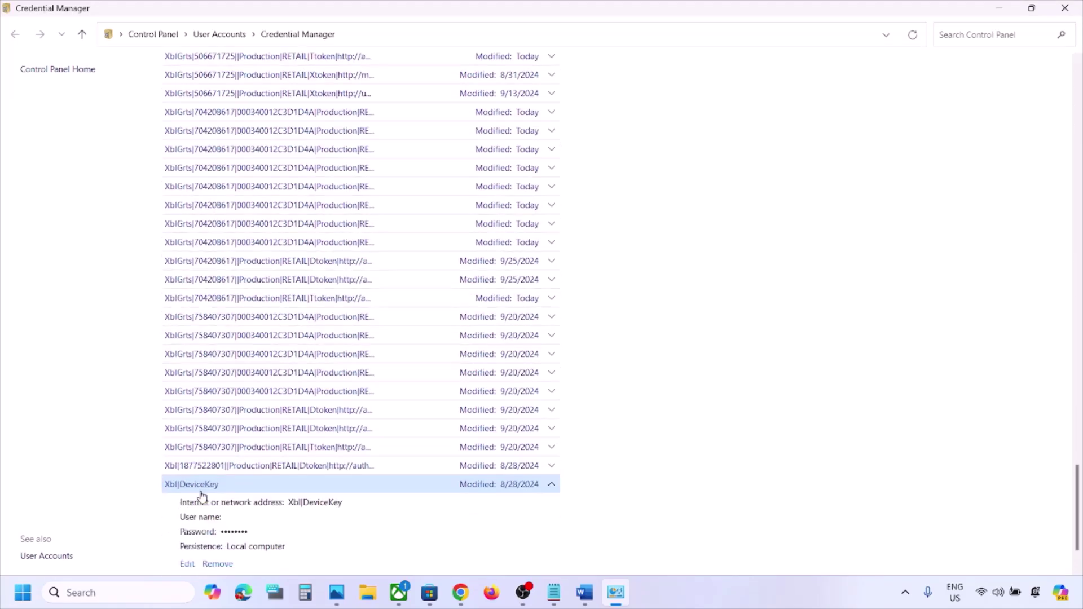
scroll(279, 536, "down", 2)
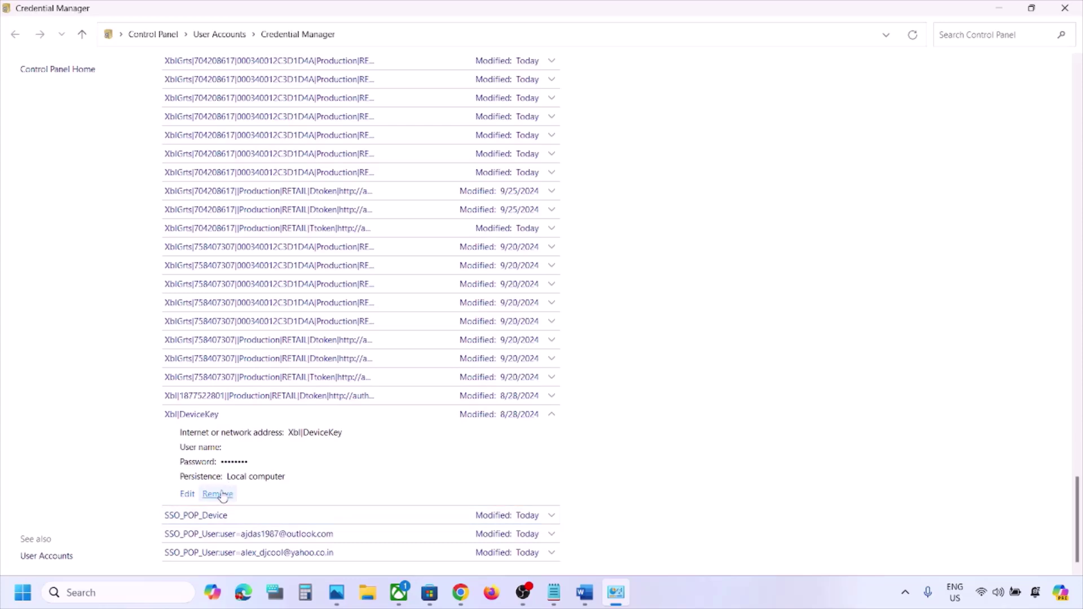
left_click(218, 494)
left_click(637, 315)
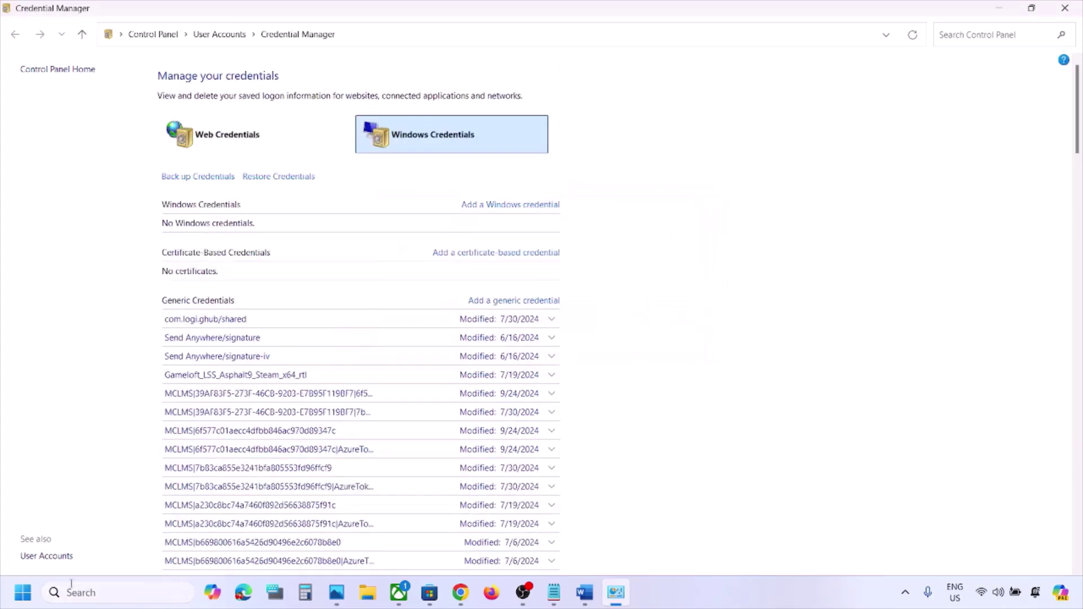
Return to the Word checklist at Step 10 on TokenBroker and open a new File Explorer window
left_click(23, 592)
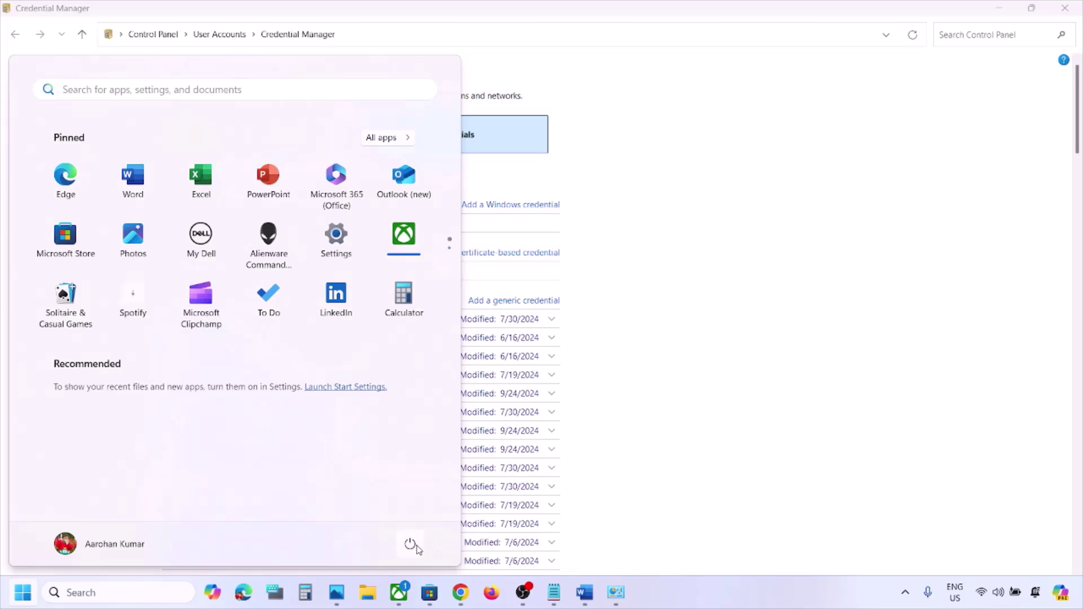
left_click(411, 545)
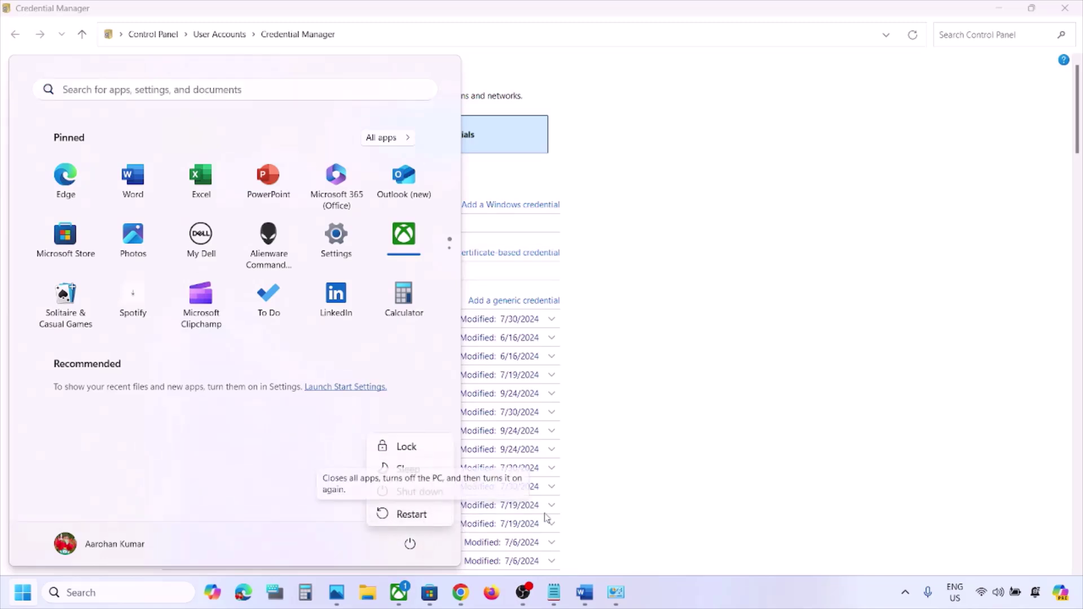
left_click(581, 592)
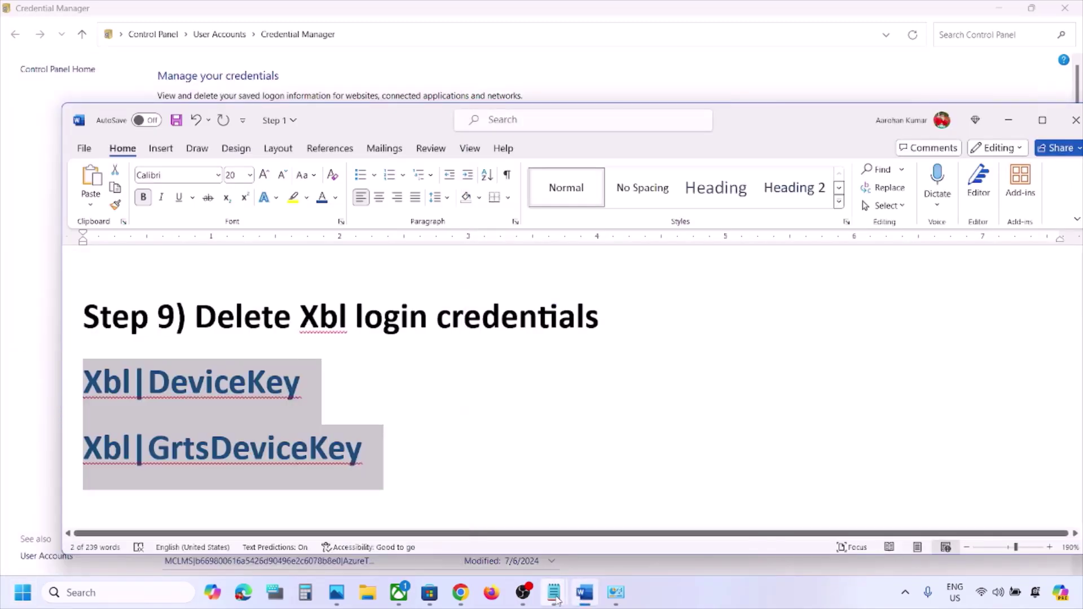
left_click(444, 392)
scroll(443, 392, "down", 5)
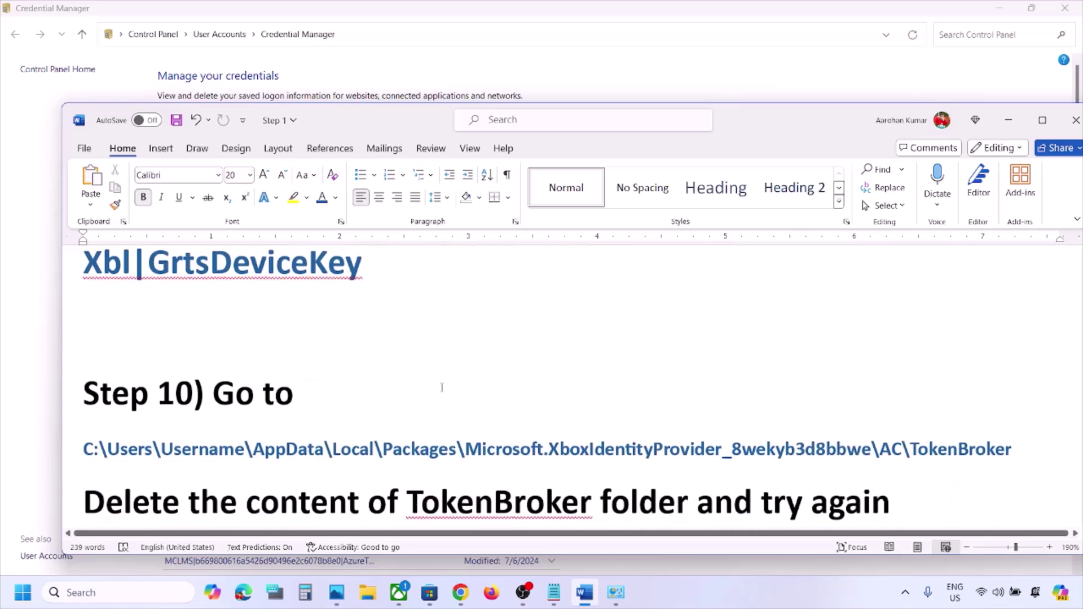
scroll(442, 388, "up", 2)
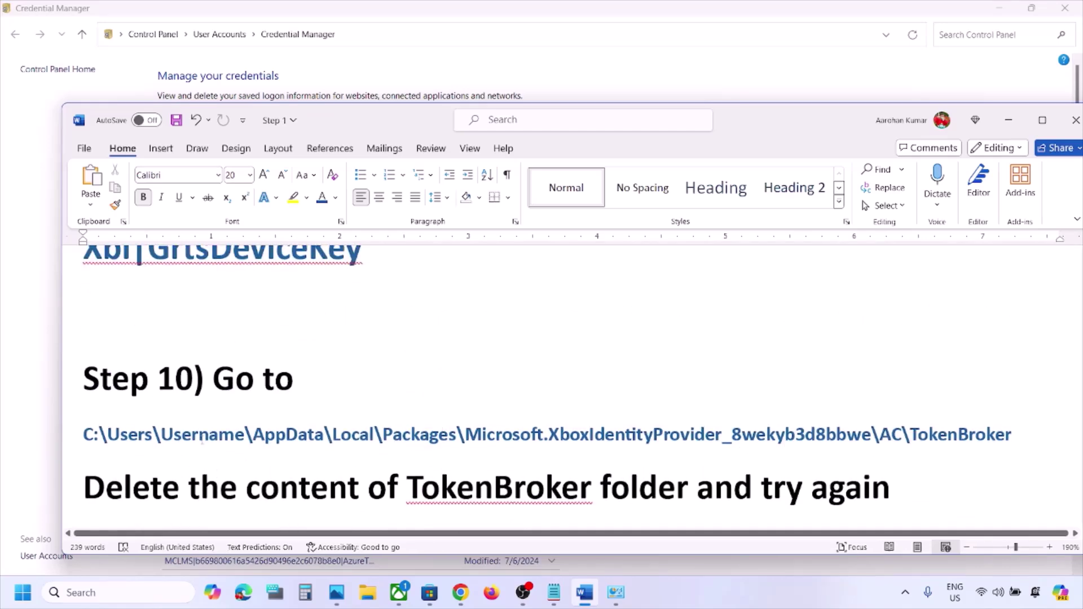
key("super+e")
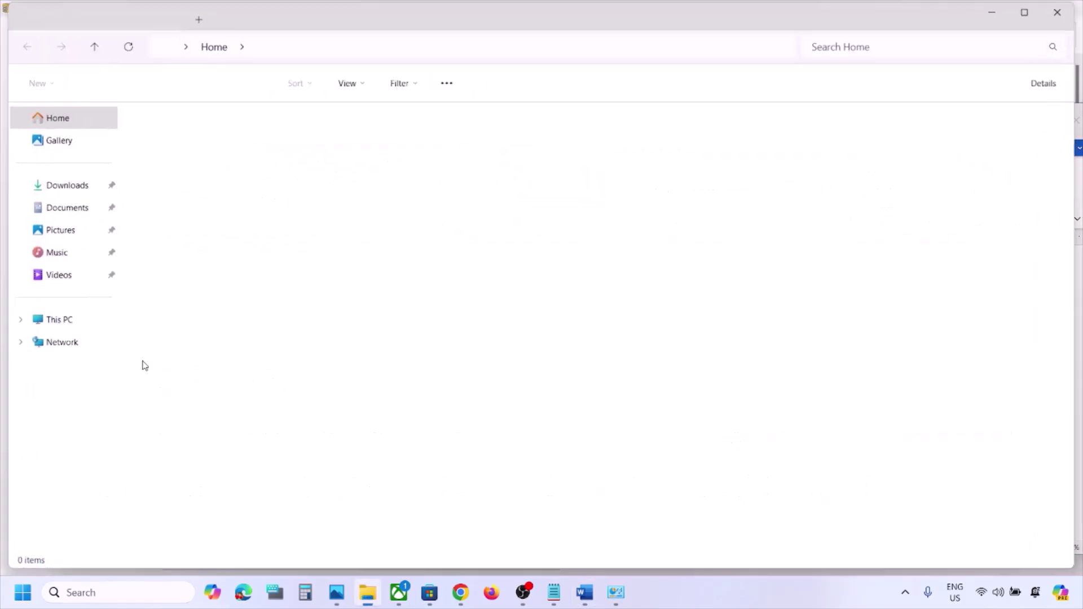
Browse C: > Users > the user profile, checking hidden items are shown, and open AppData
left_click(69, 327)
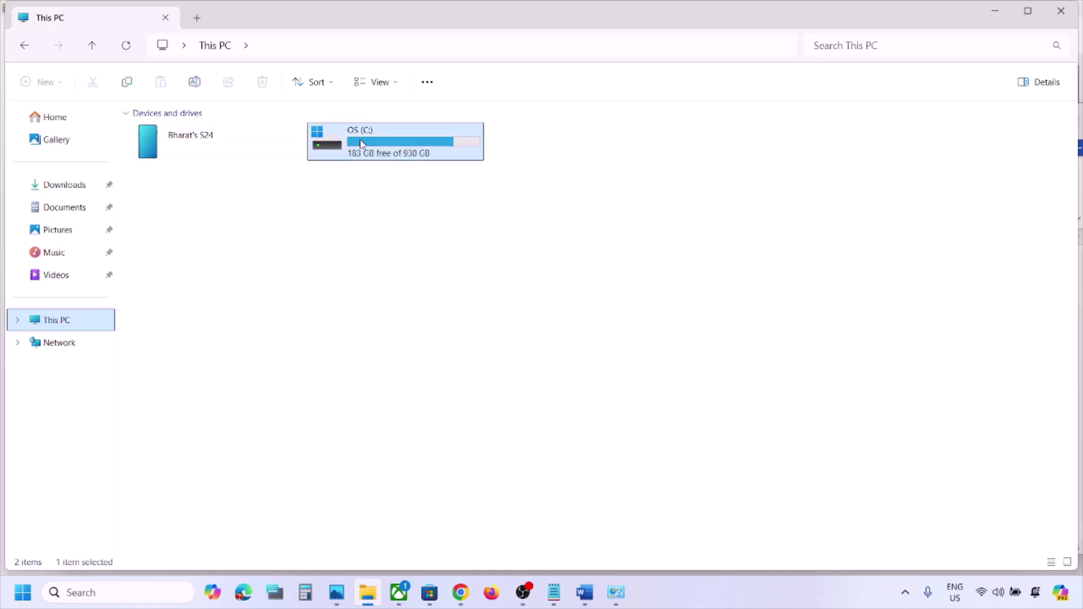
double_click(327, 141)
scroll(268, 316, "down", 3)
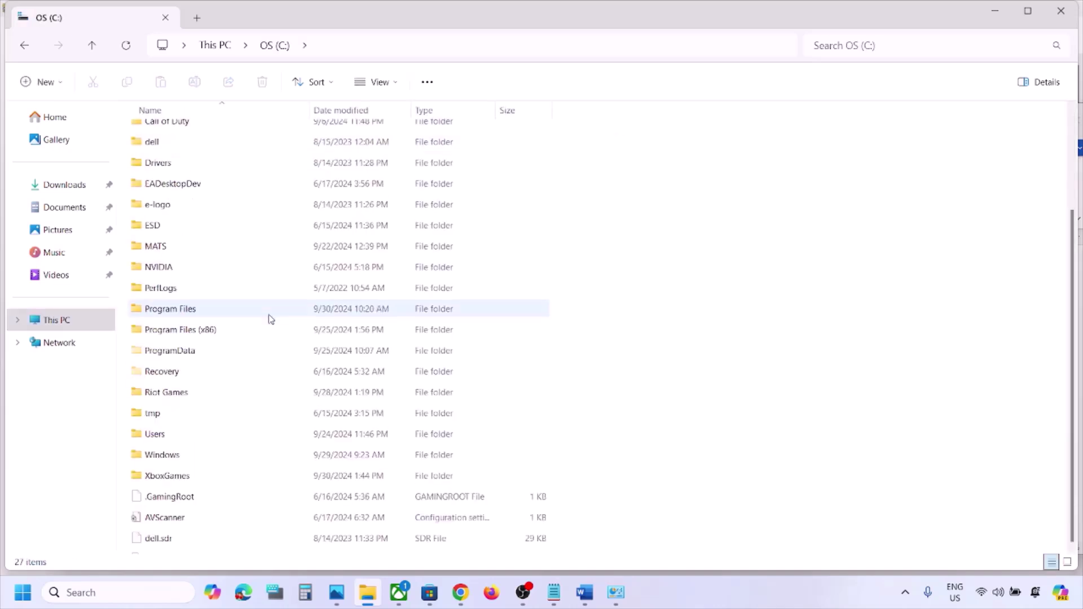
double_click(174, 427)
left_click(172, 198)
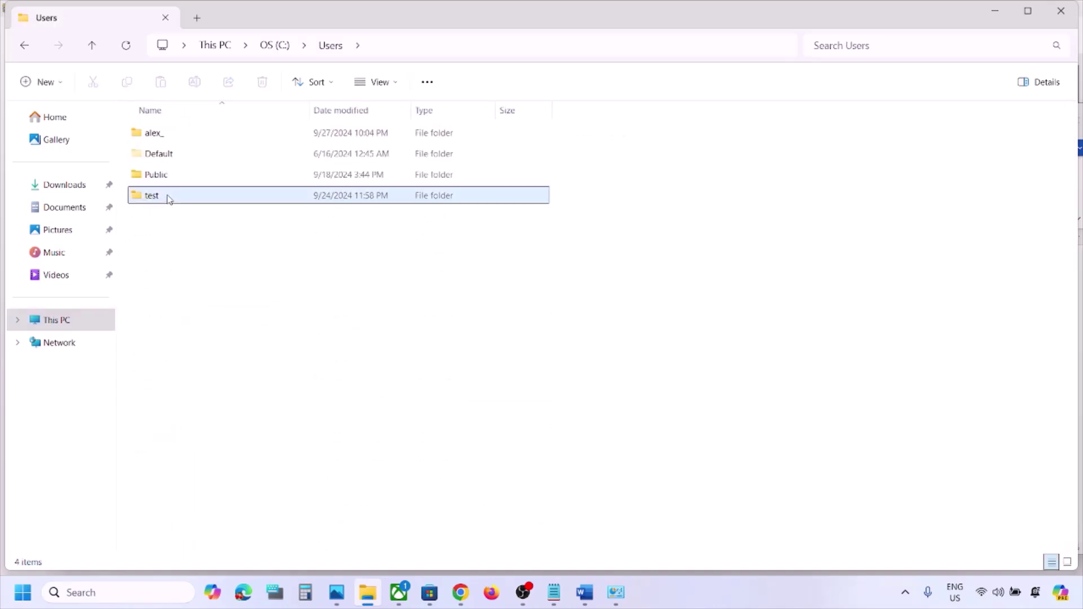
left_click(170, 135)
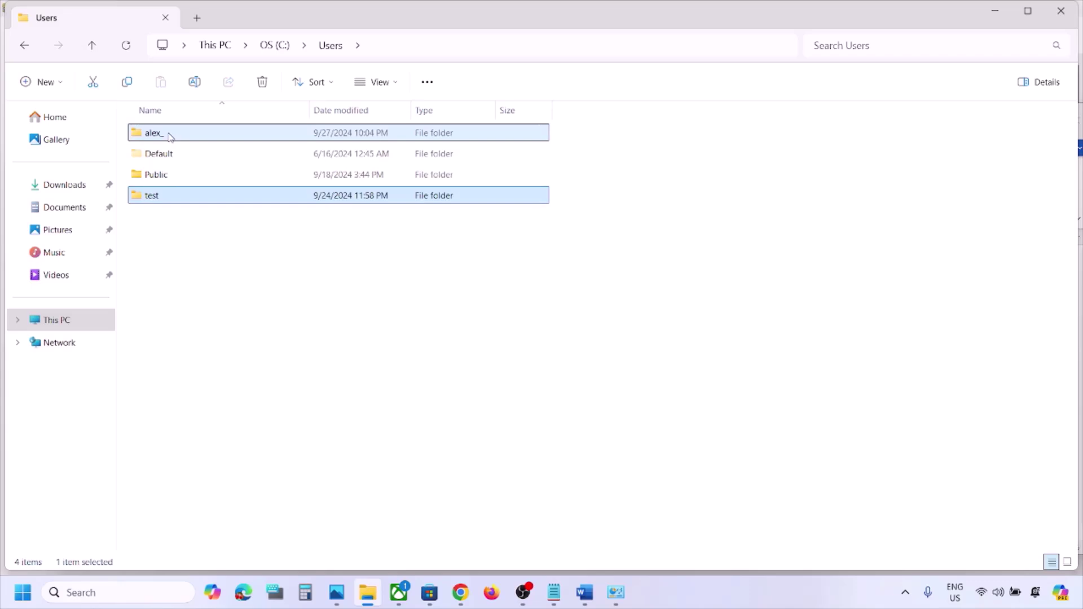
double_click(198, 135)
left_click(194, 256)
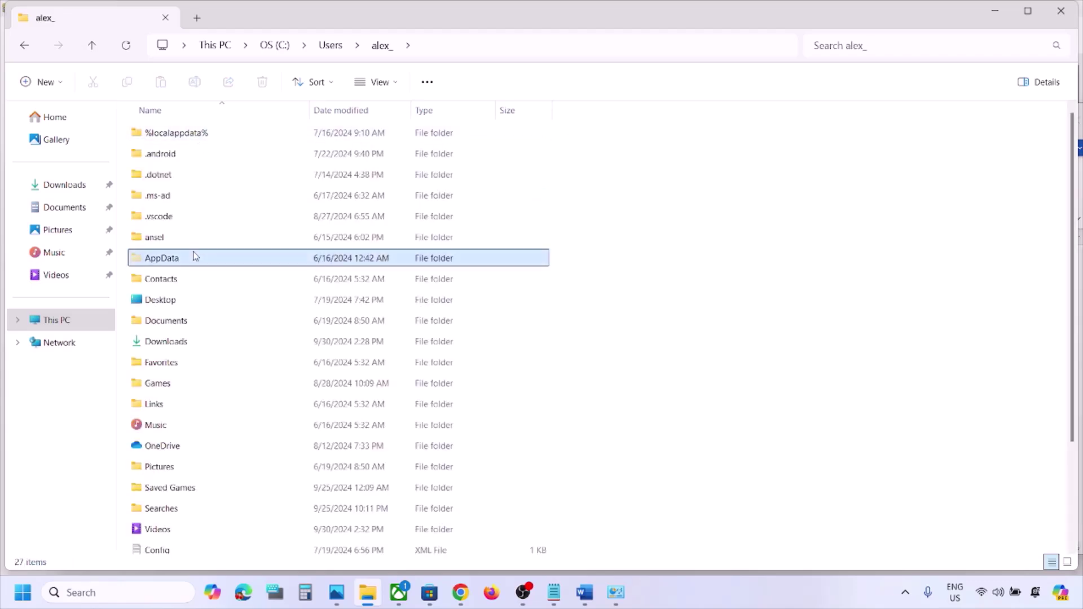
left_click(396, 82)
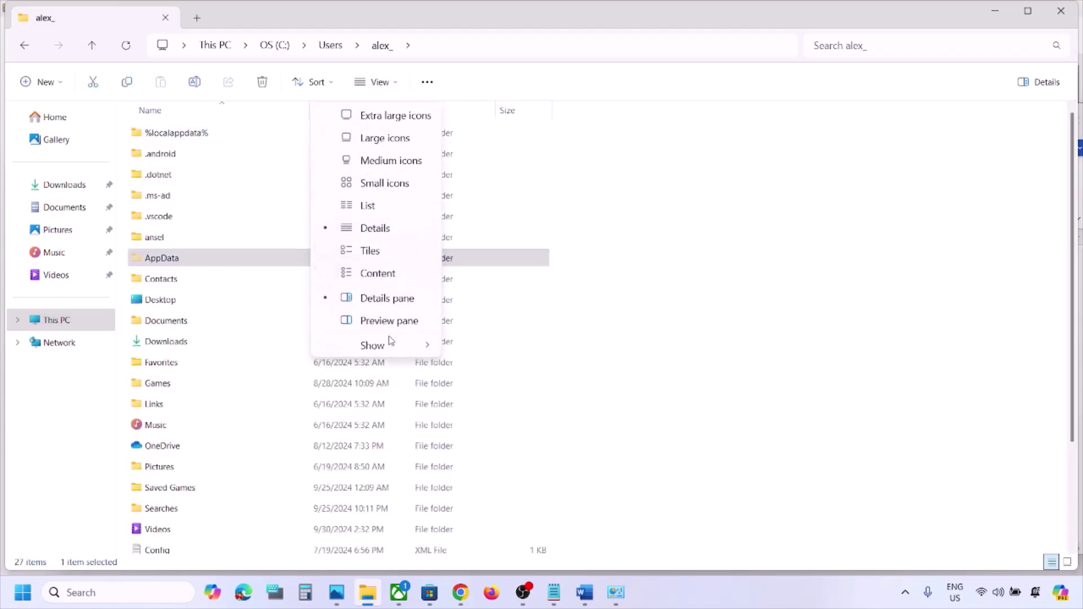
left_click(389, 342)
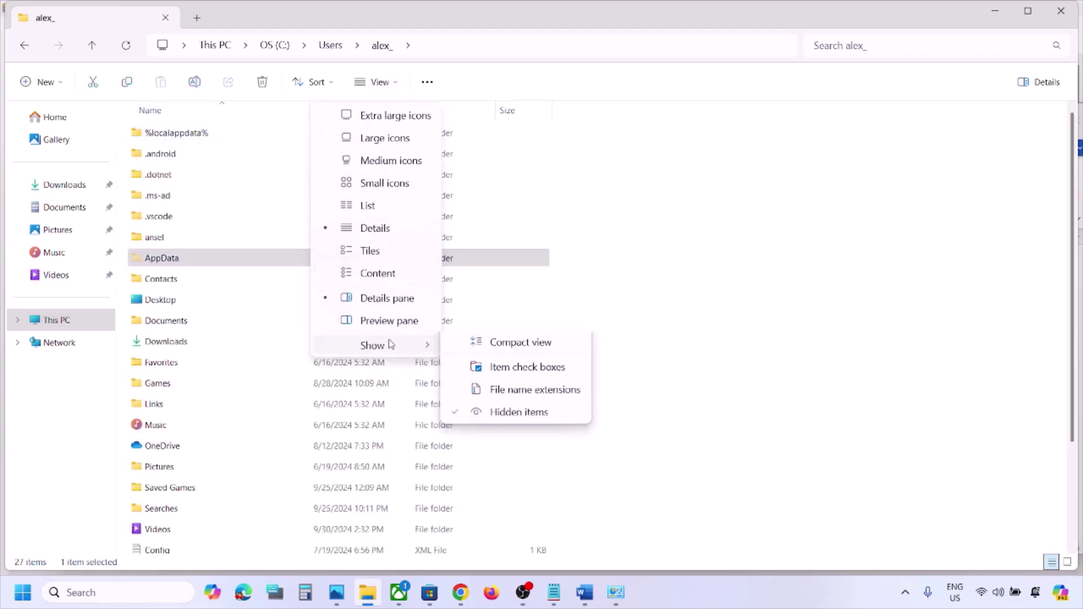
left_click(219, 252)
double_click(217, 258)
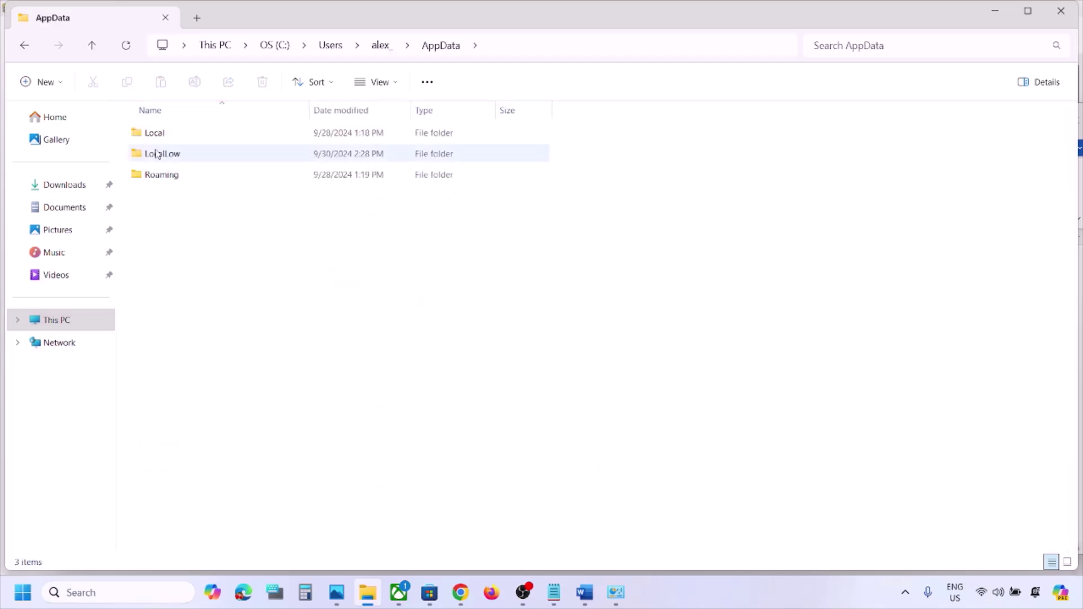
Go through Local > Packages > Microsoft.XboxIdentityProvider_8wekyb3d8bbwe > AC and select TokenBroker
double_click(165, 133)
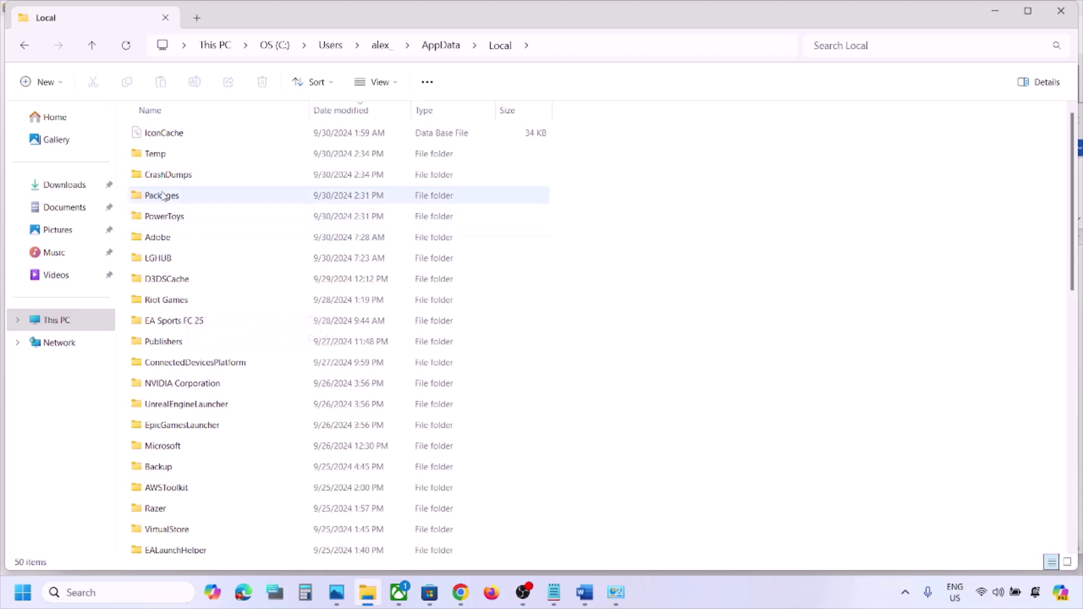
left_click_drag(165, 196, 225, 200)
double_click(225, 197)
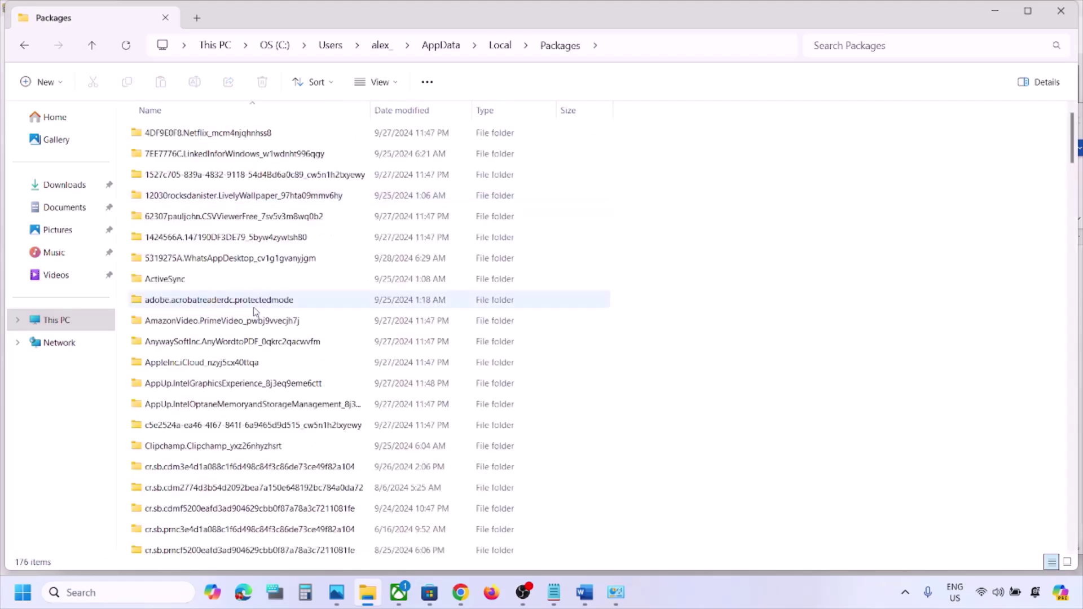
scroll(255, 311, "down", 5)
scroll(255, 312, "down", 15)
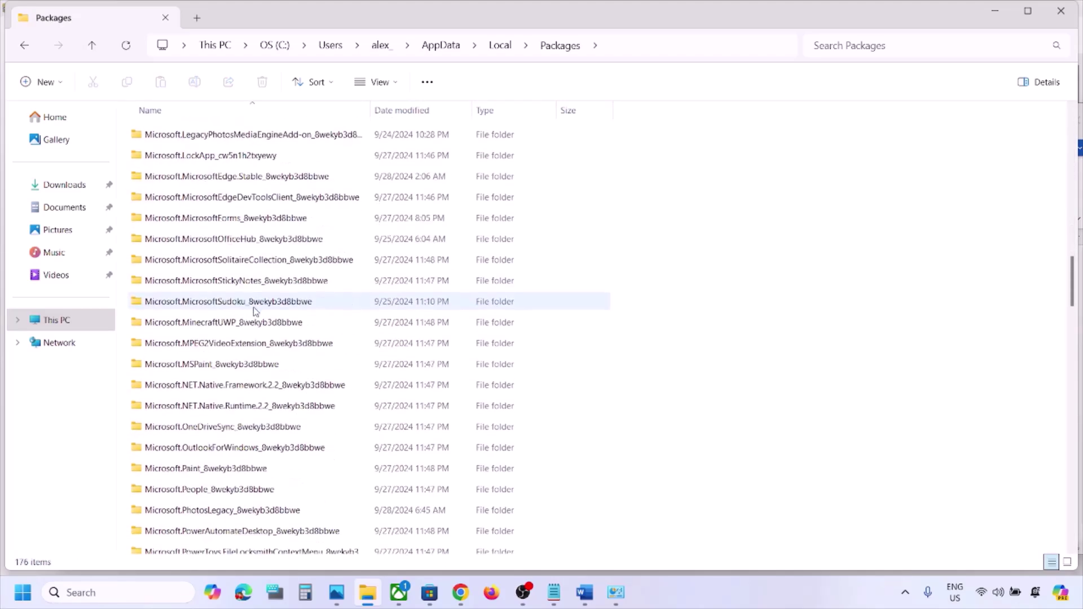
scroll(254, 311, "down", 9)
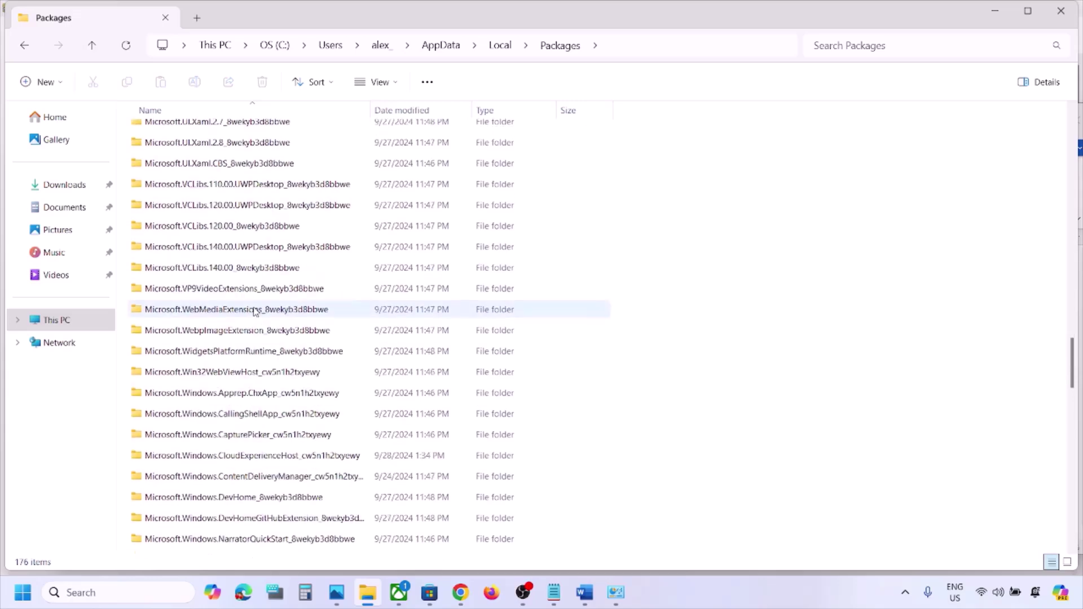
scroll(255, 311, "down", 12)
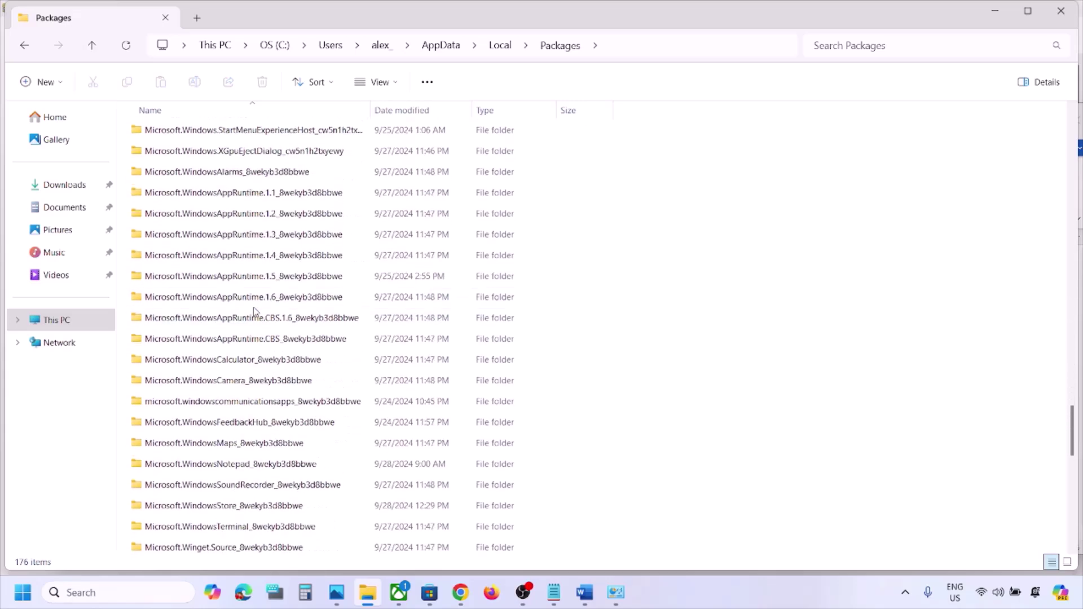
scroll(254, 313, "down", 2)
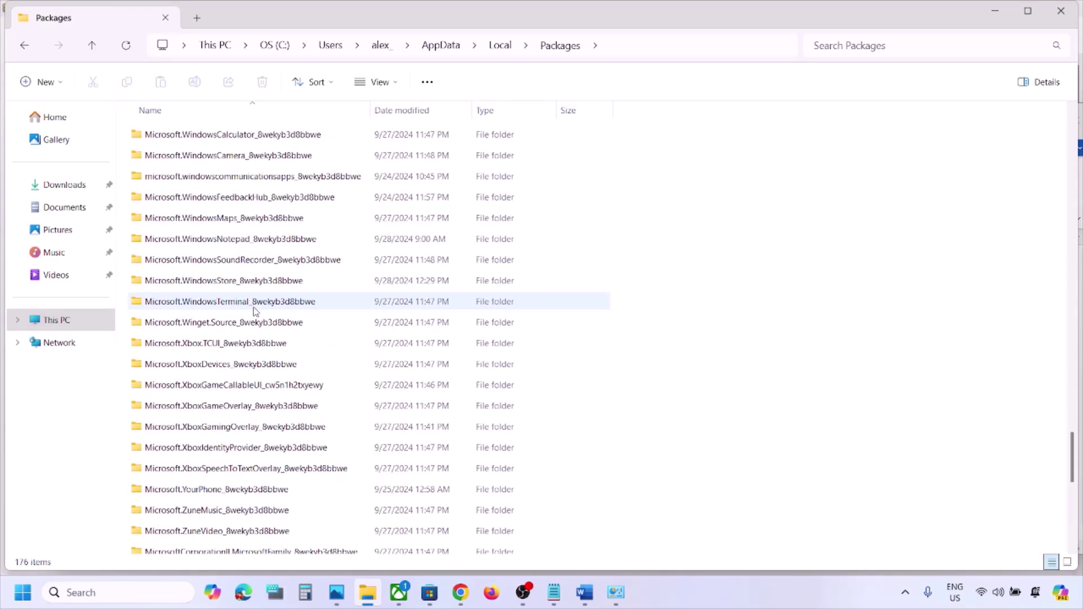
left_click(218, 449)
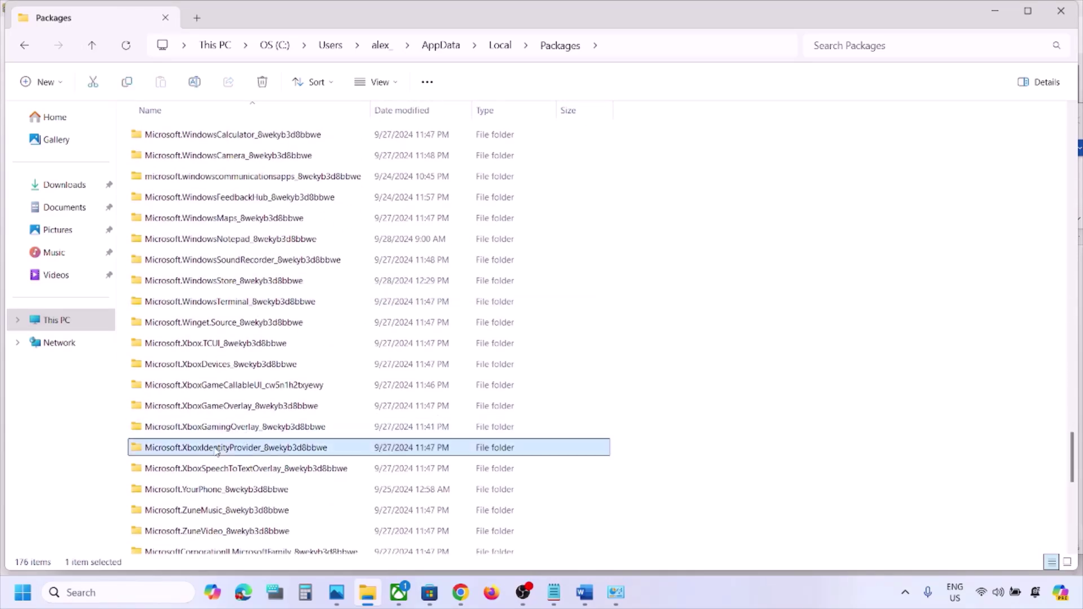
double_click(245, 454)
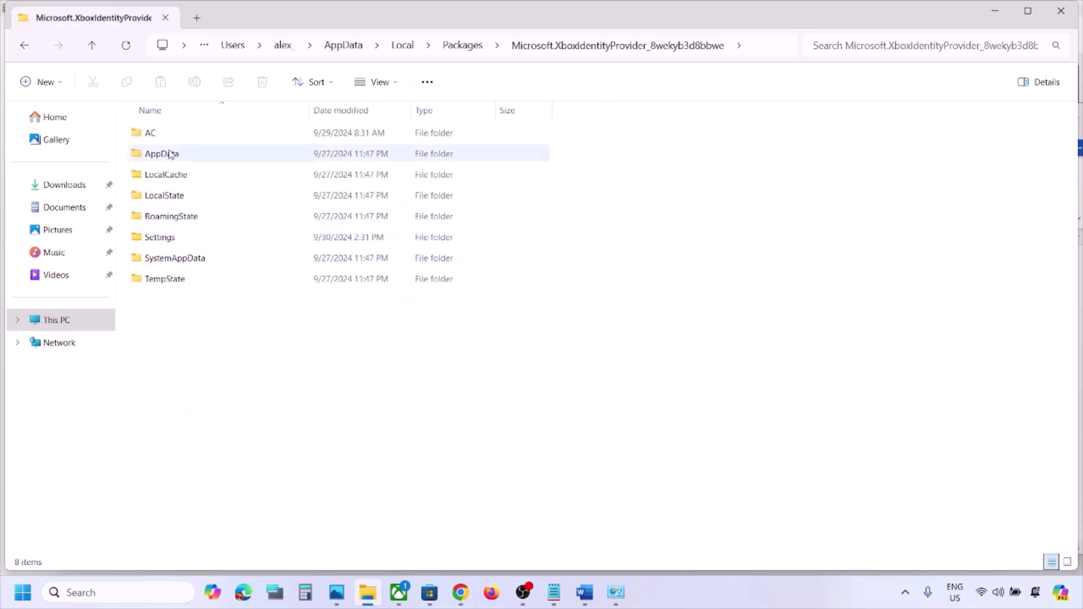
double_click(151, 133)
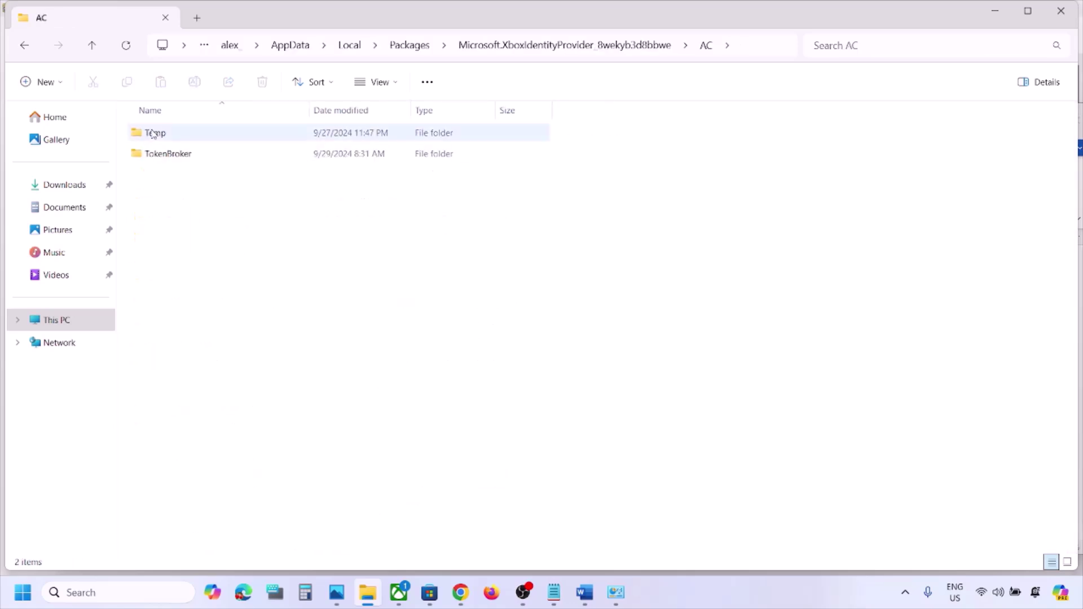
left_click(184, 155)
Open TokenBroker and delete its Accounts folder
double_click(231, 157)
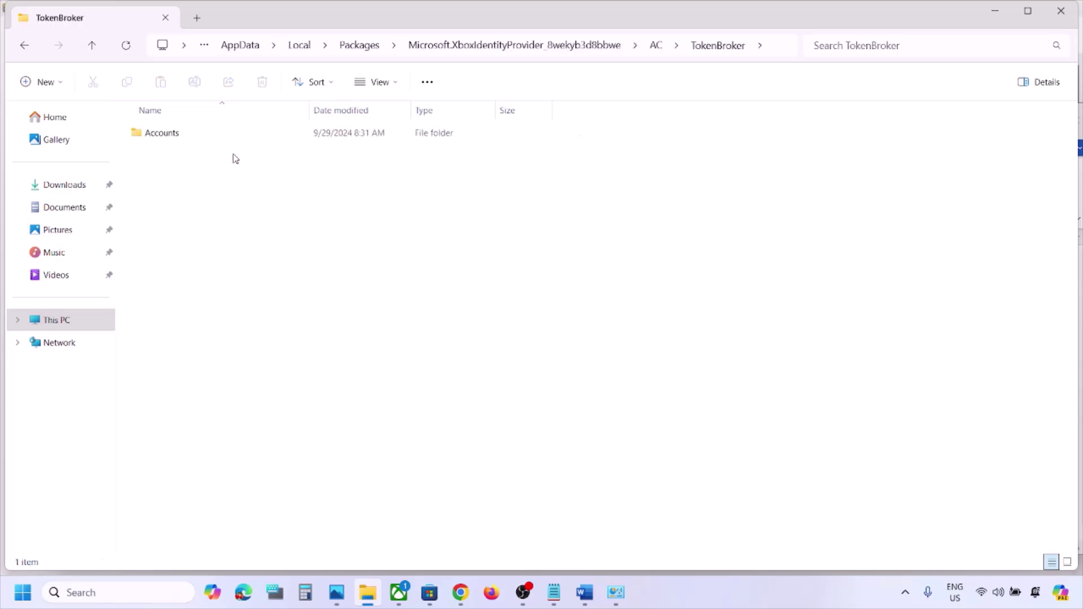
left_click_drag(430, 272, 142, 130)
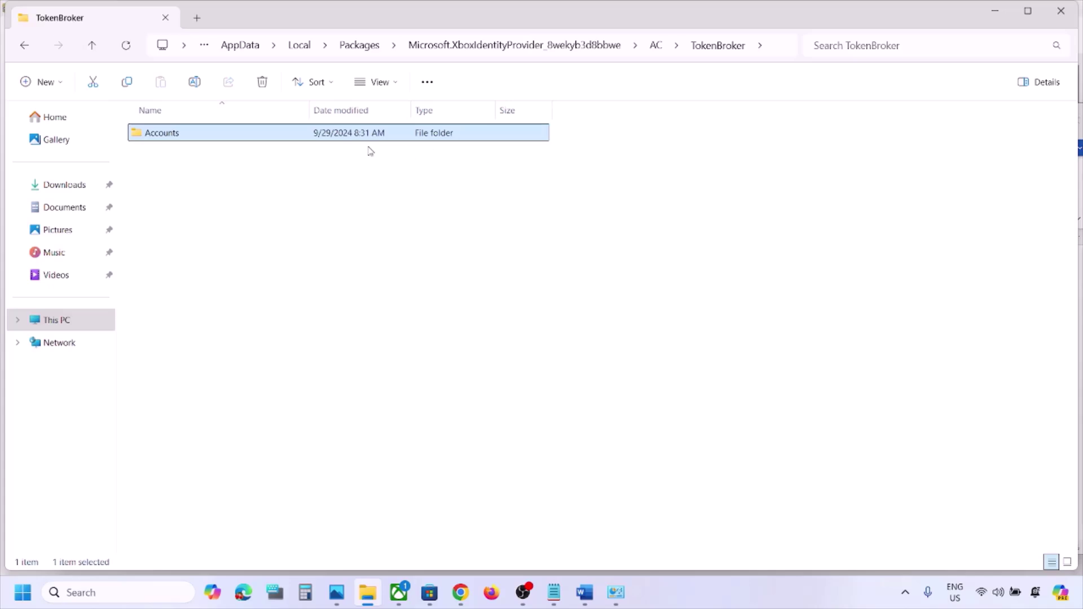
right_click(319, 139)
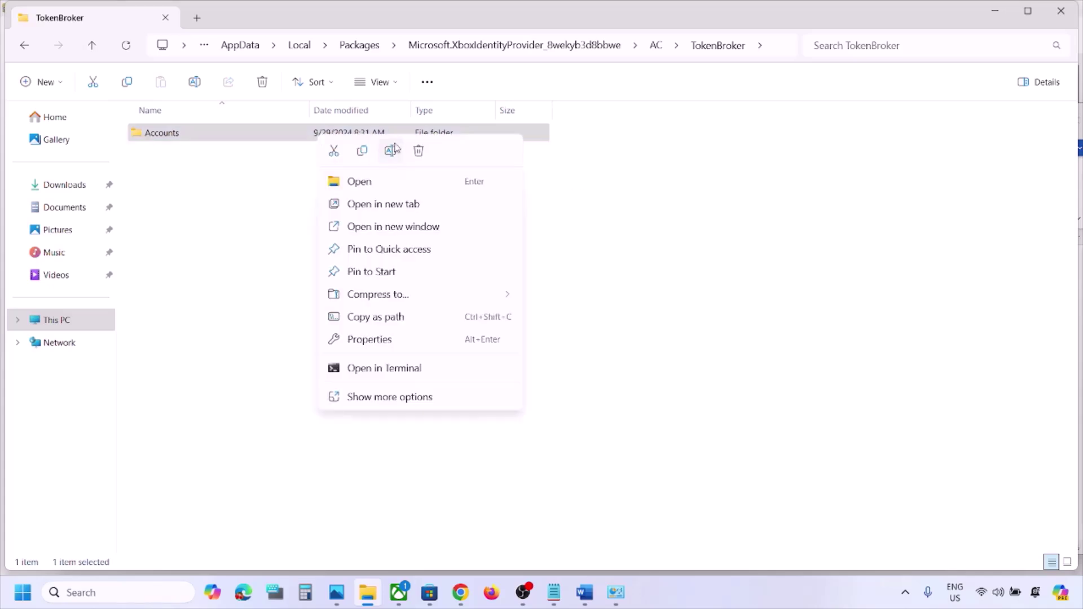
left_click(418, 151)
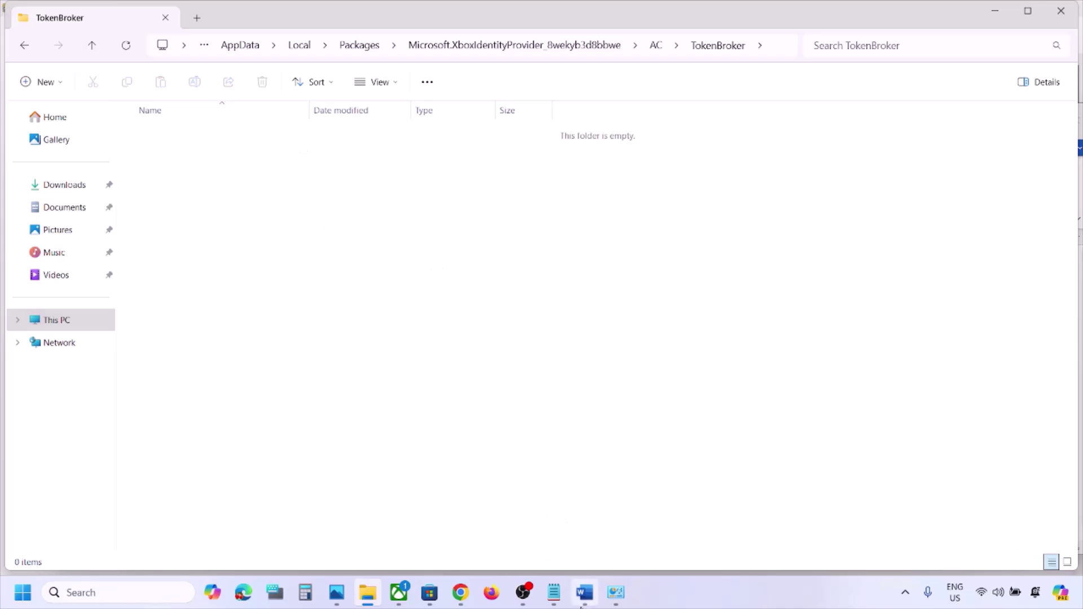
Bring the Word checklist back and scroll to Step 11's ipconfig commands
left_click(584, 592)
scroll(405, 398, "down", 3)
scroll(404, 397, "down", 4)
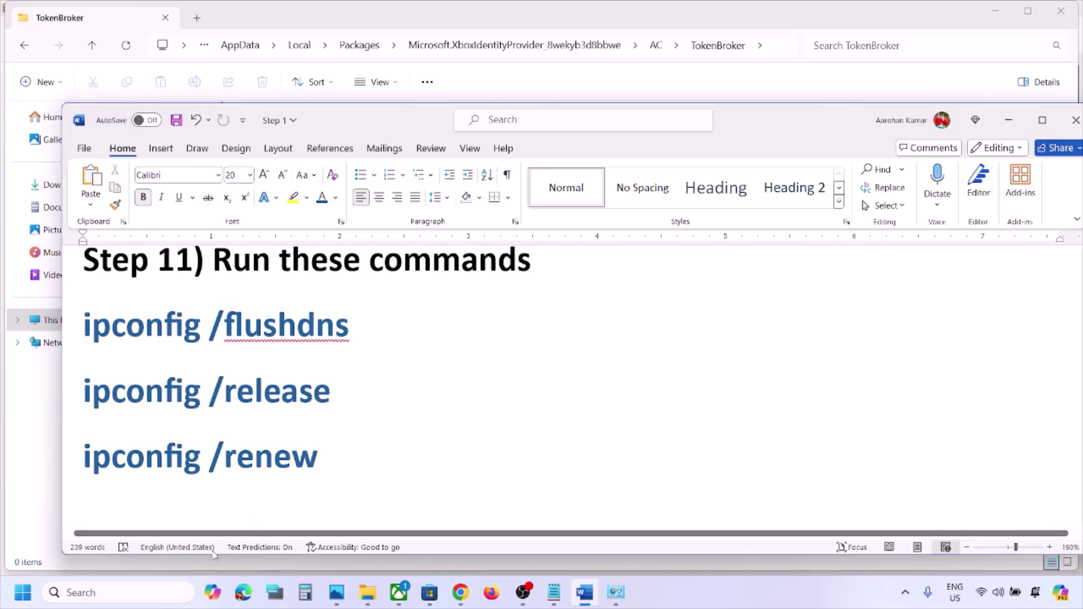
Search for 'cmd' and run Command Prompt as administrator
left_click(131, 592)
type("cmd")
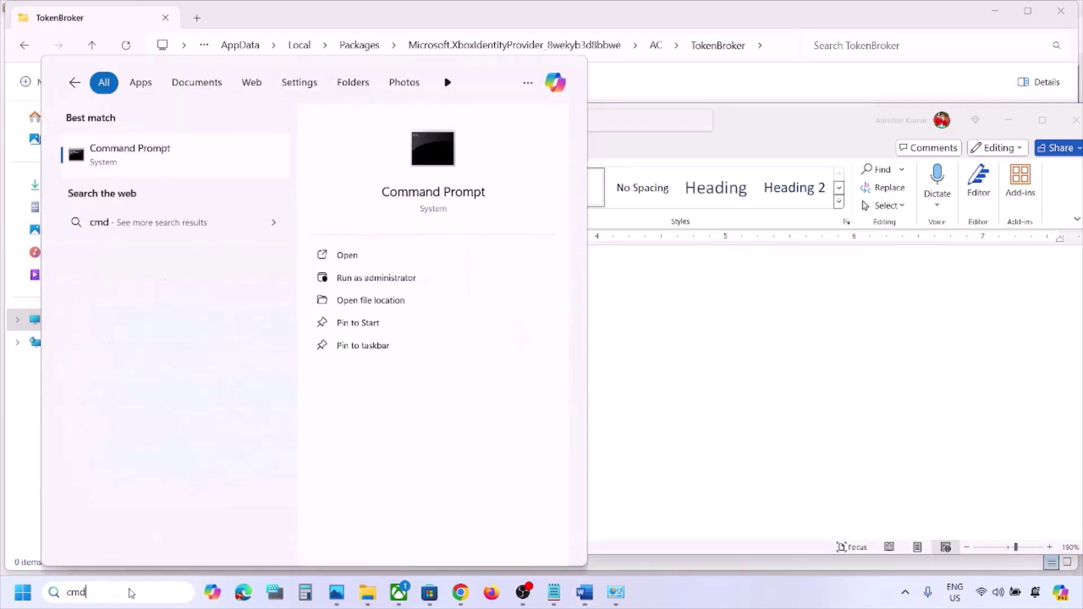
right_click(152, 160)
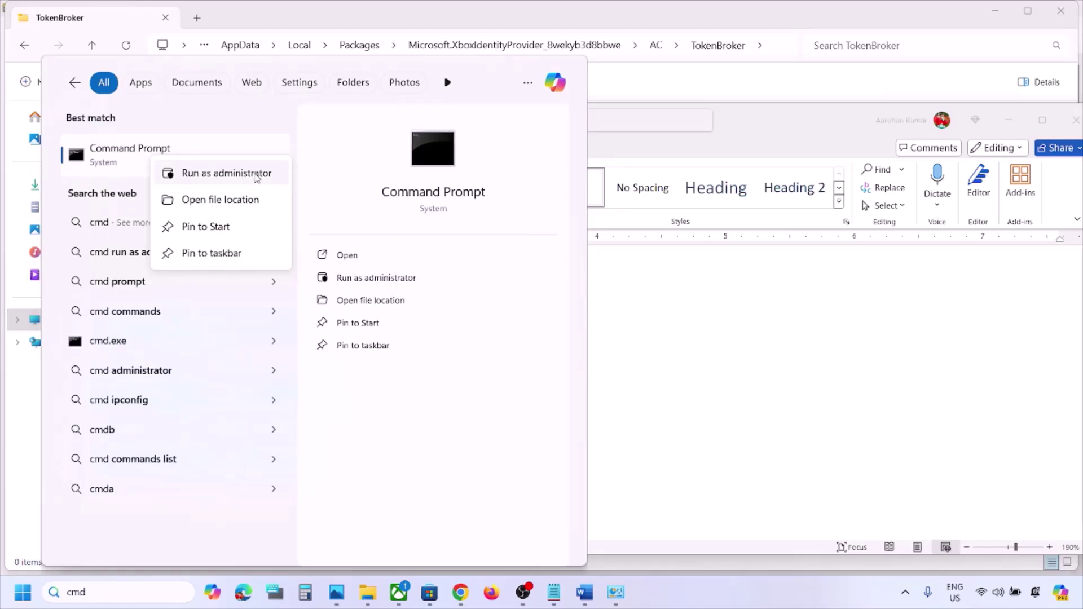
left_click(257, 174)
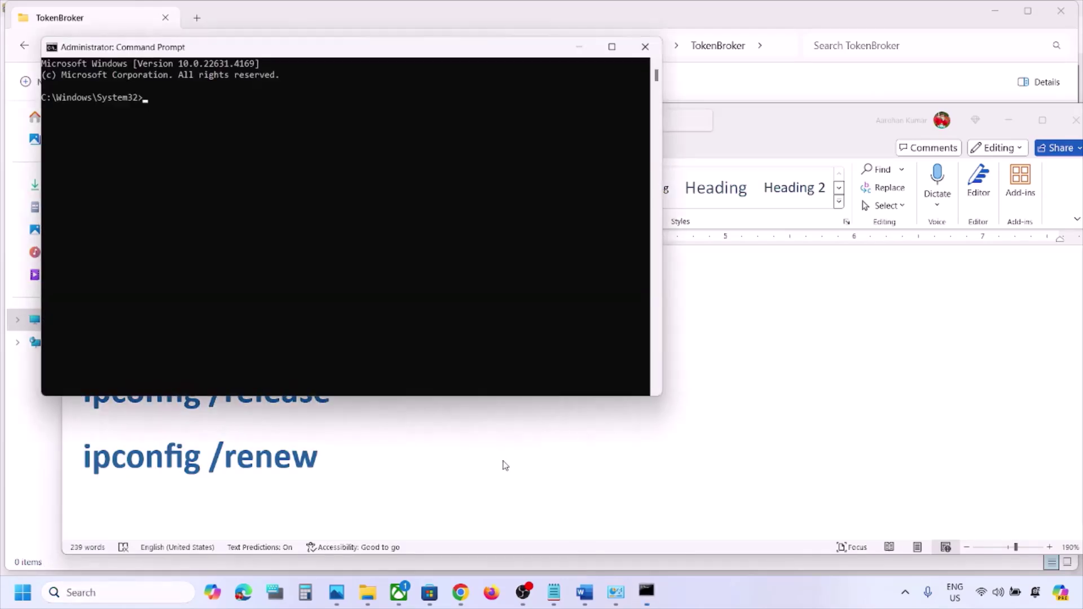
Copy 'ipconfig /flushdns' from the checklist and run it in the admin prompt
left_click(504, 465)
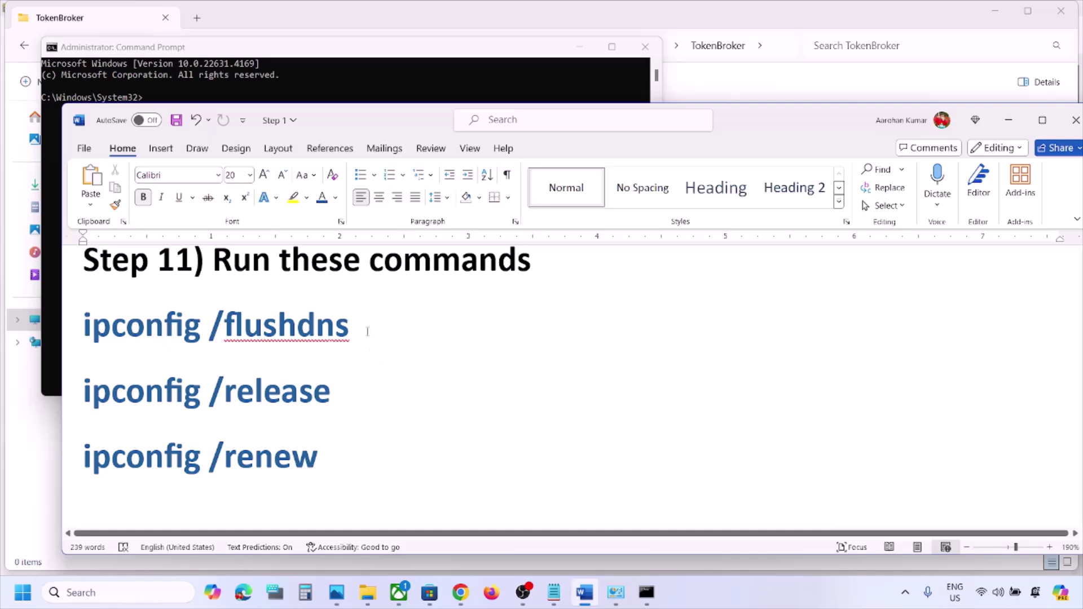
left_click_drag(368, 331, 84, 327)
key("super+c")
key("alt+Tab")
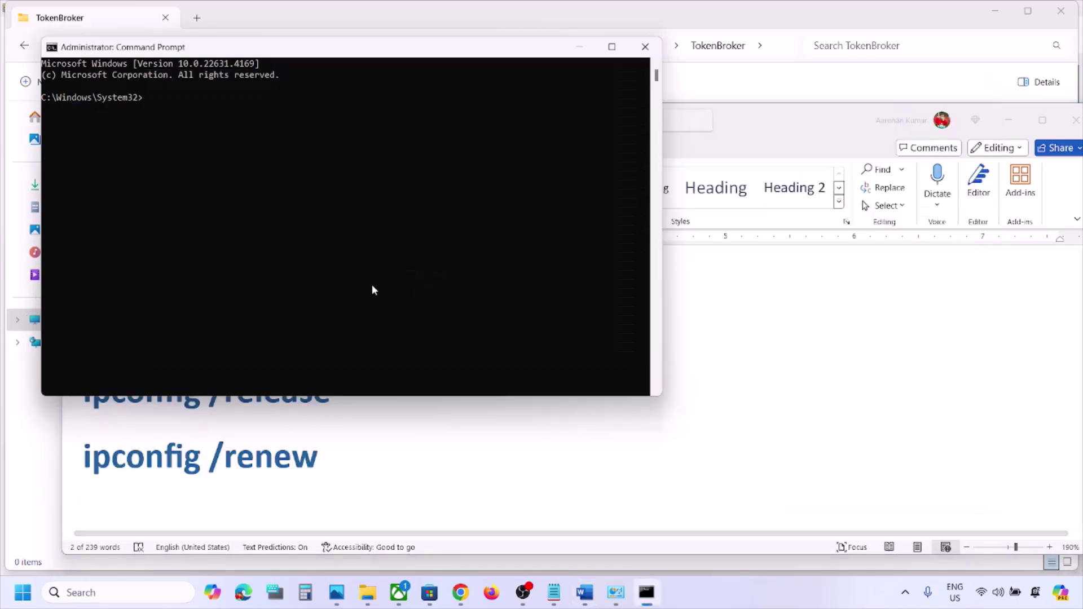
left_click(340, 290)
right_click(339, 290)
key("Return")
Copy 'ipconfig /release' from the checklist and run it in the prompt
key("alt+Tab")
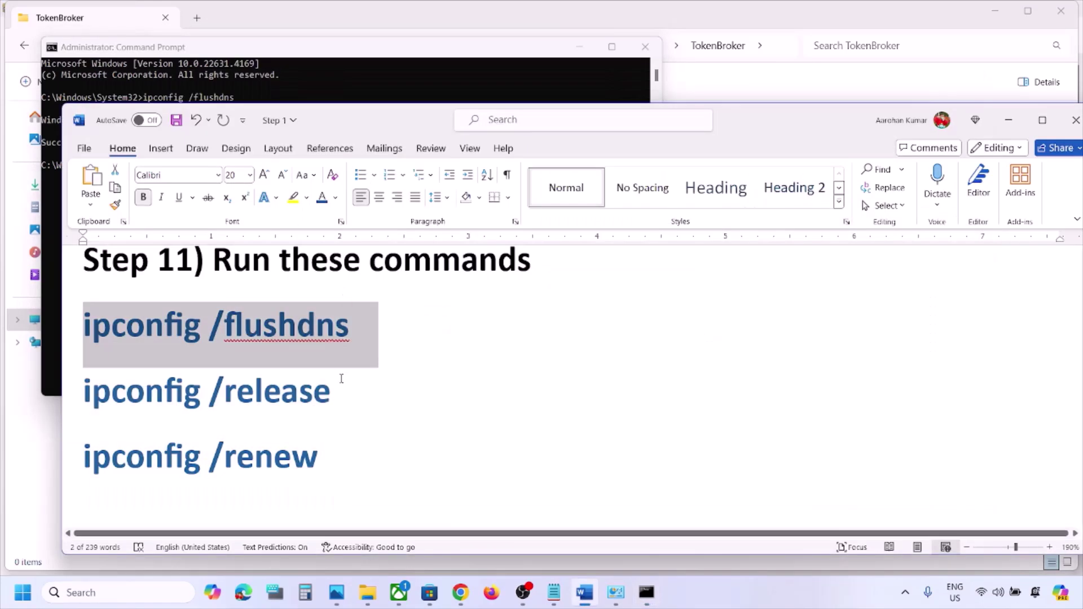
left_click_drag(341, 386, 86, 392)
key("super+c")
key("alt+Tab")
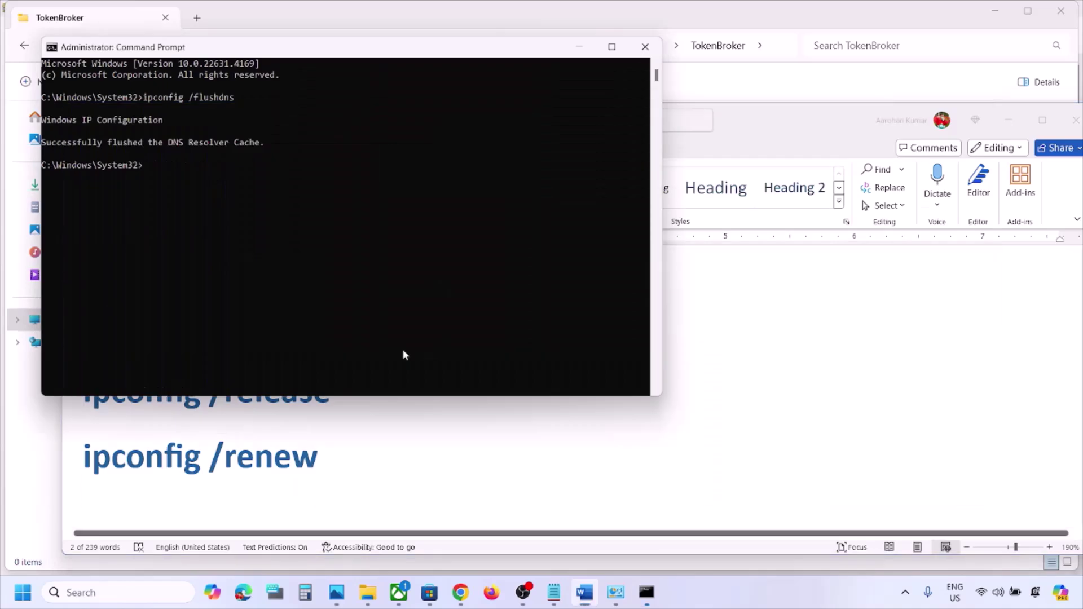
right_click(402, 349)
key("Return")
Copy 'ipconfig /renew' from the checklist and run it in the prompt
key("alt+Tab")
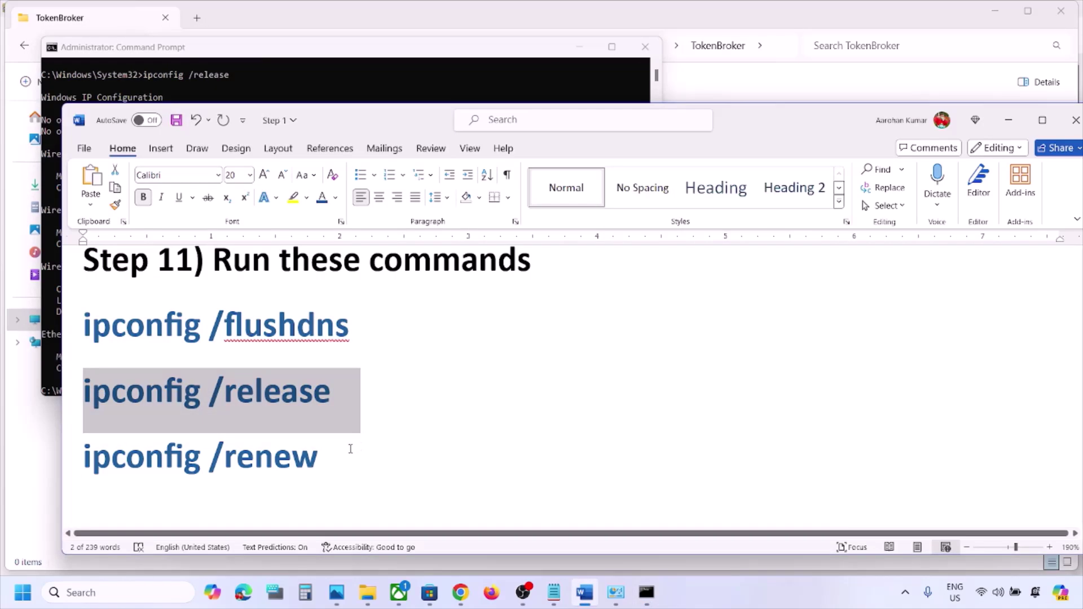
left_click_drag(351, 448, 115, 467)
key("super+c")
key("alt+Tab")
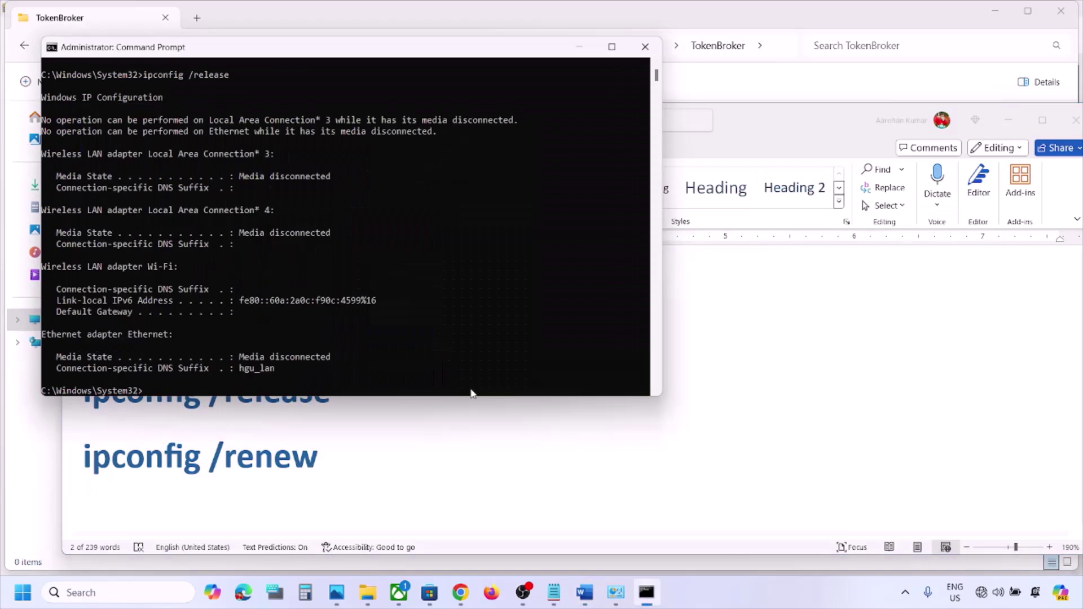
right_click(472, 389)
key("Return")
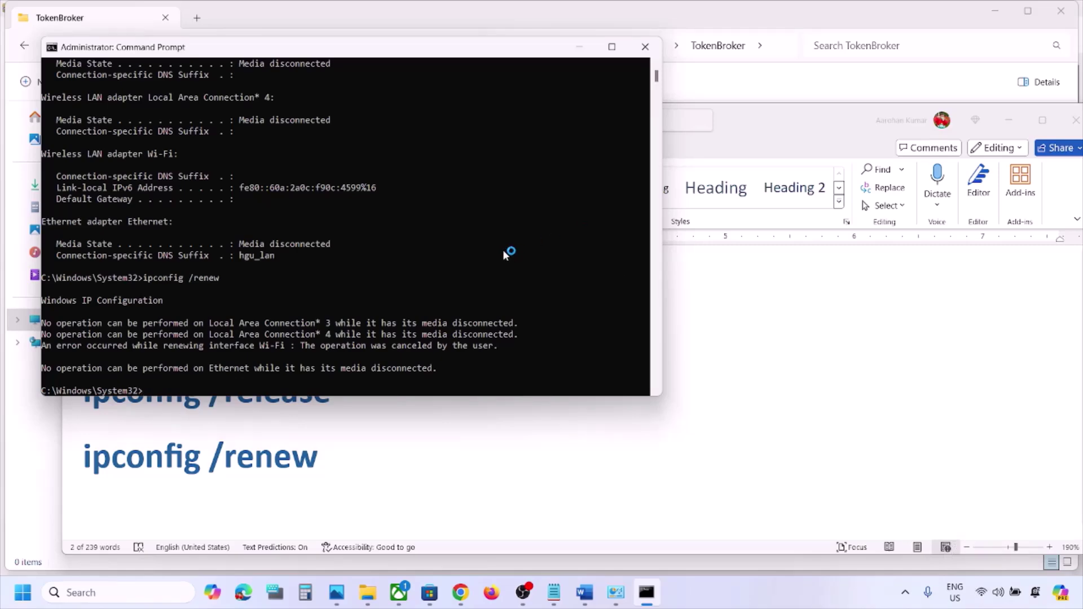
Close Command Prompt, then run wsreset from Windows search using Step 12's text
left_click(645, 47)
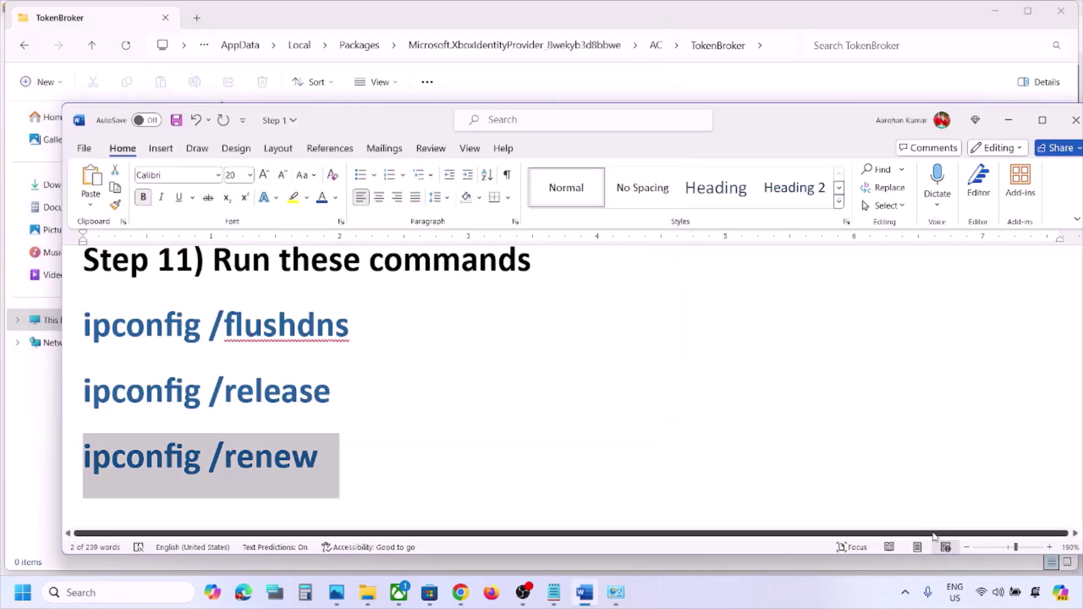
scroll(426, 423, "down", 3)
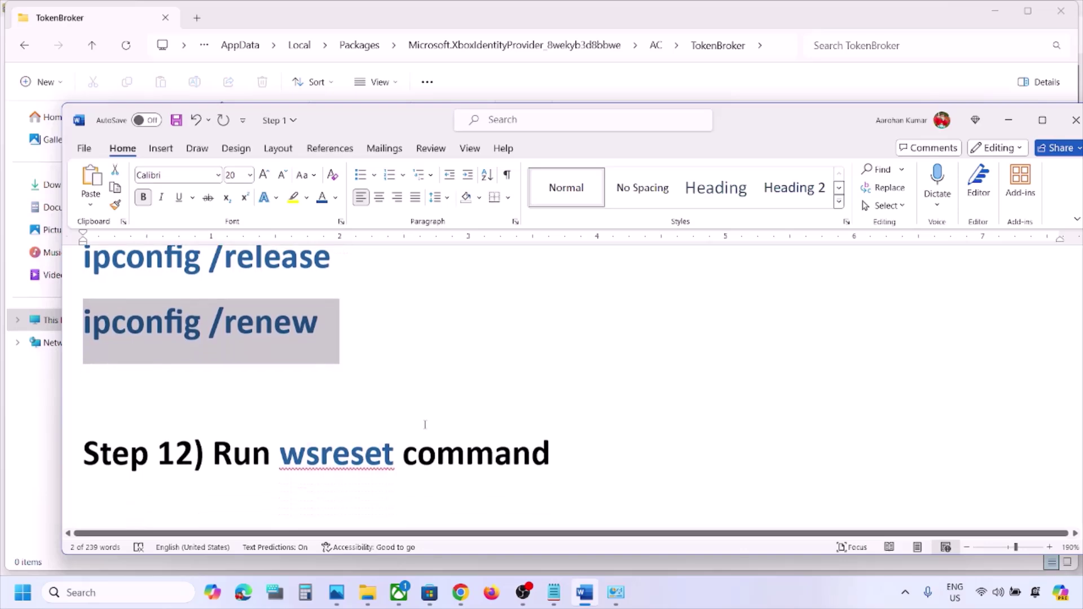
double_click(365, 400)
key("ctrl+c")
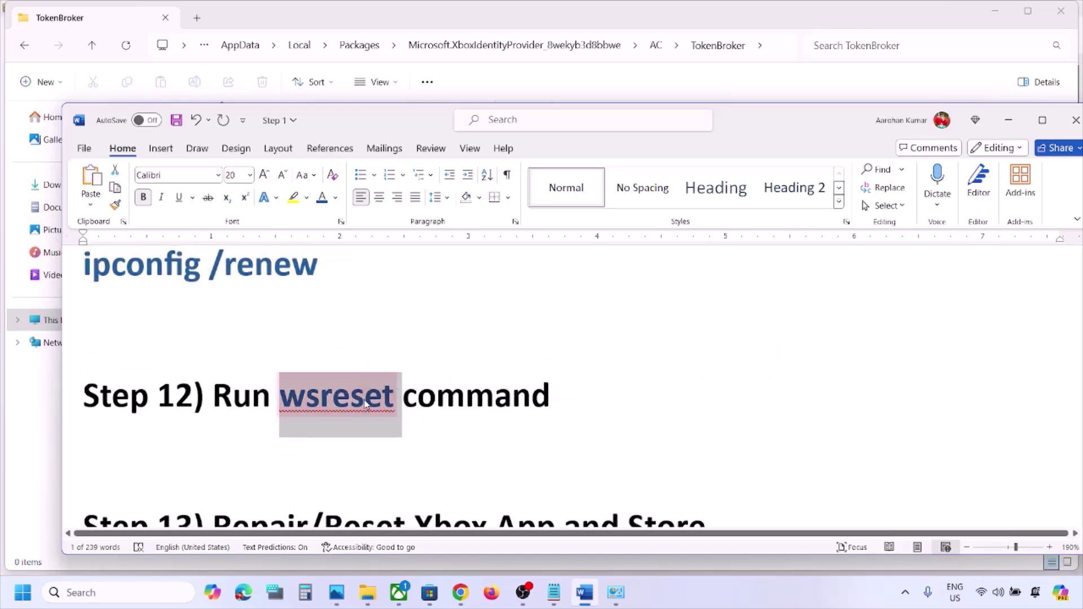
left_click(174, 587)
key("ctrl+v")
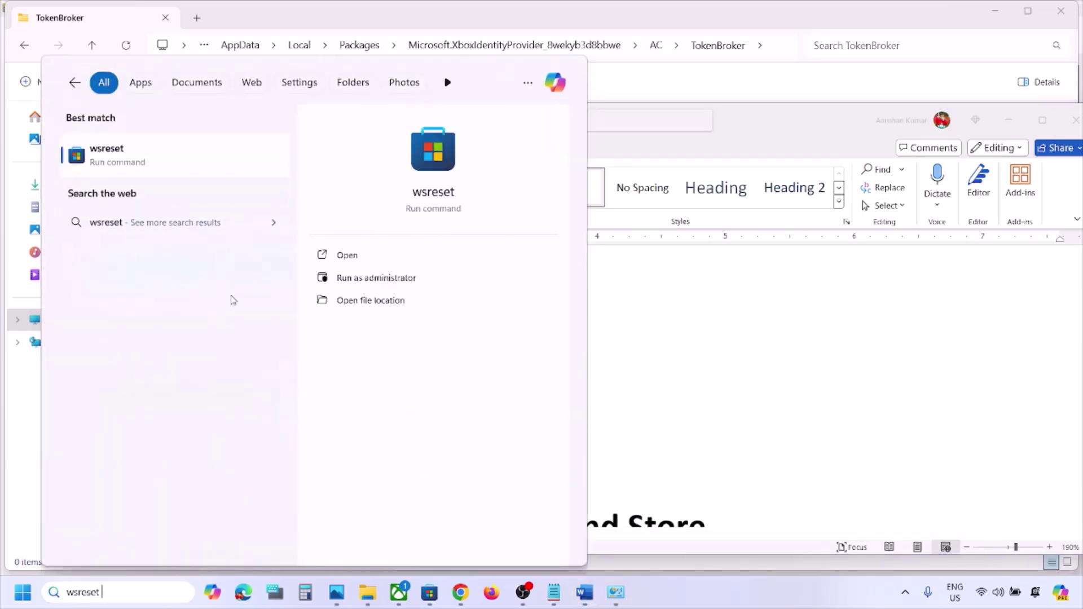
left_click(172, 161)
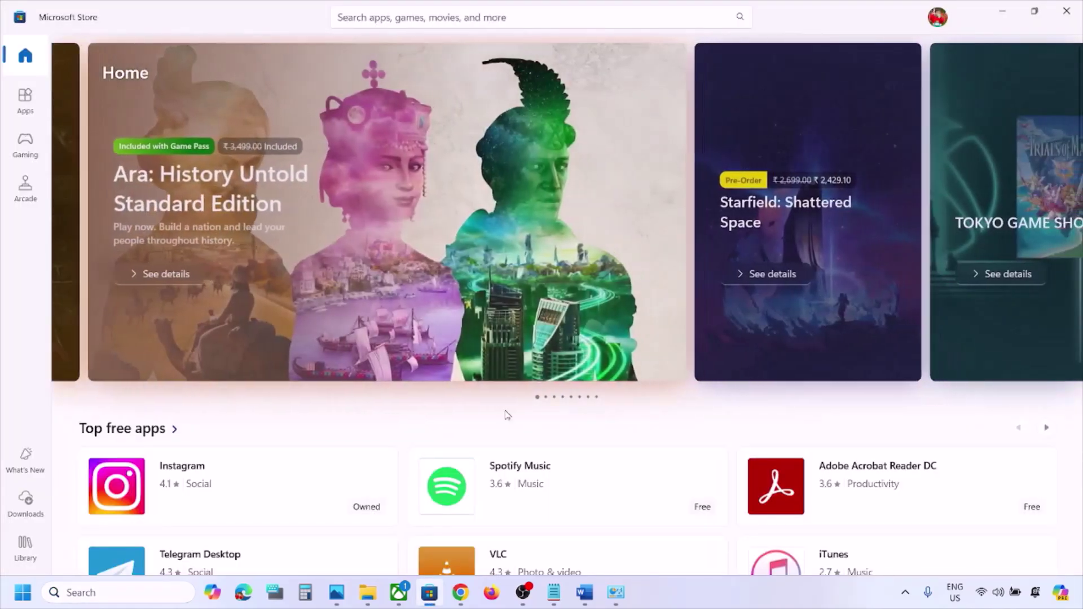
Bring the checklist back to show Step 13 on repairing/resetting Xbox and Store
left_click(584, 592)
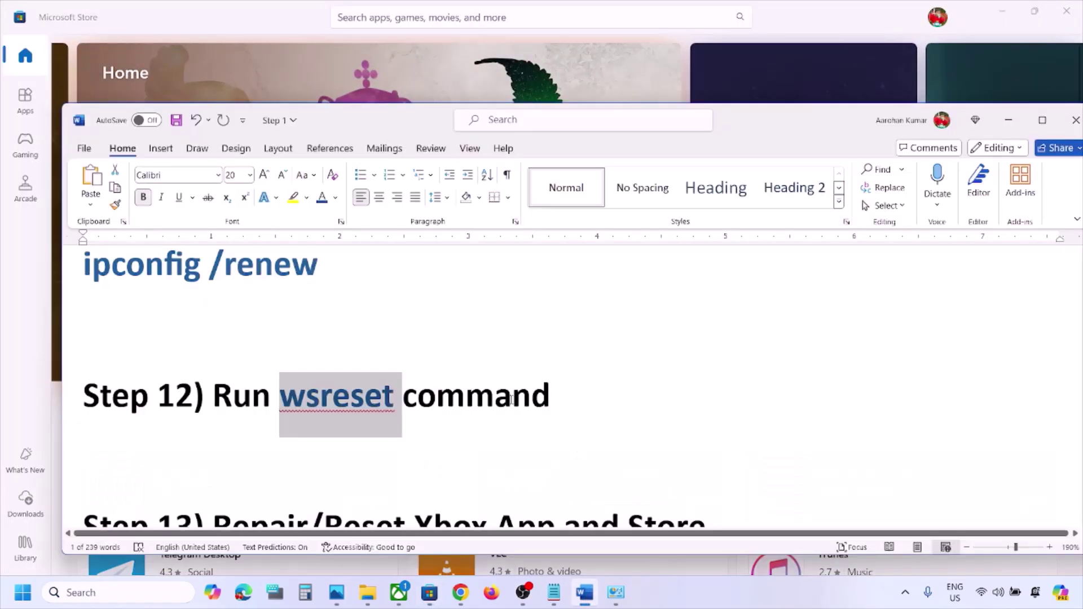
scroll(423, 377, "down", 4)
scroll(423, 377, "up", 2)
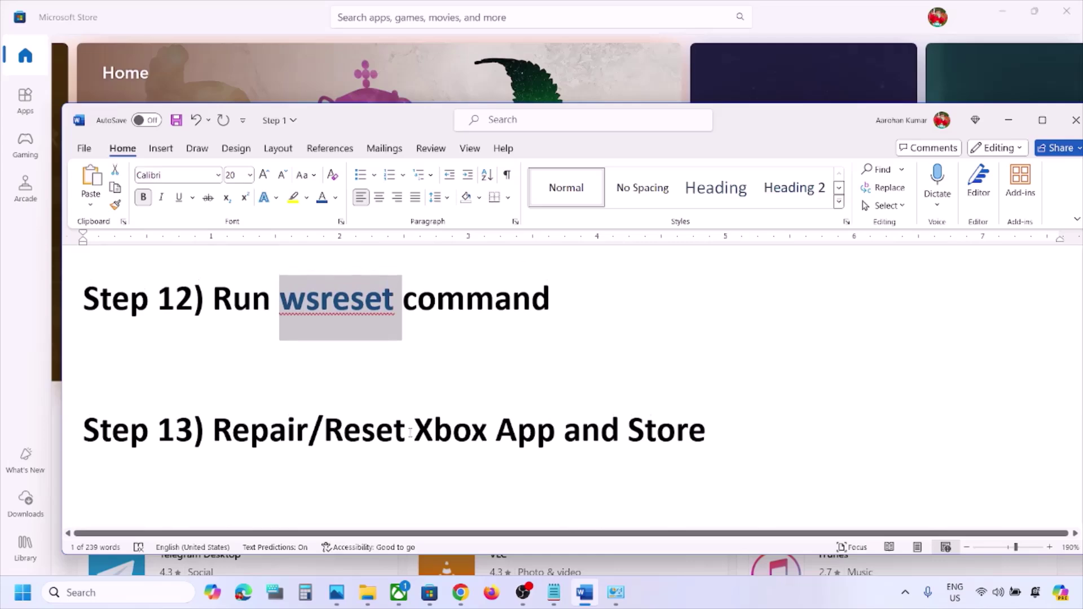
Open the Xbox app's settings page from search and run Repair
left_click(121, 590)
type("xbox")
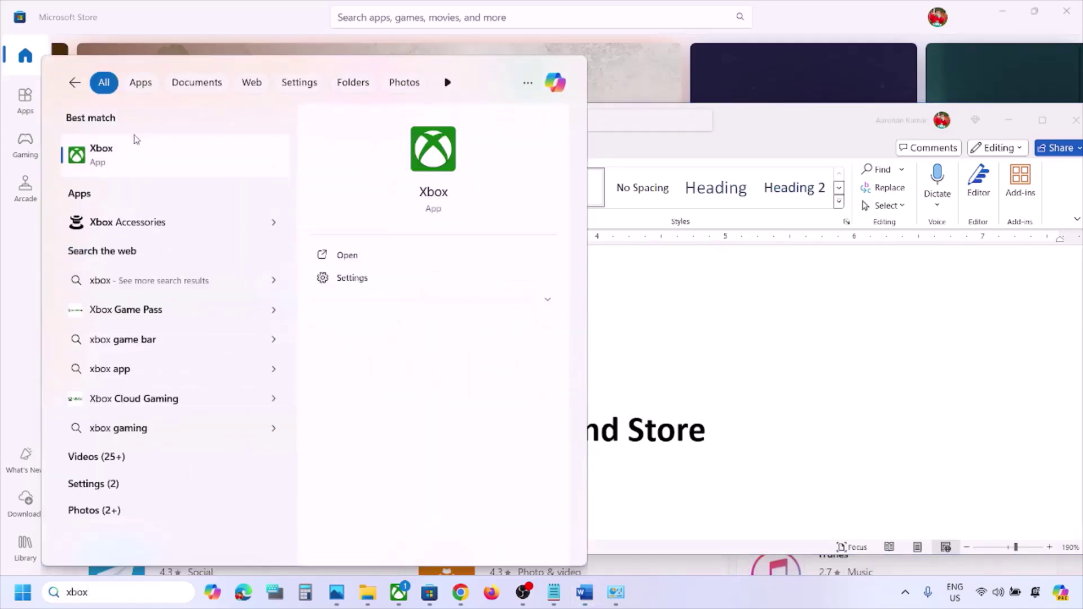
right_click(129, 159)
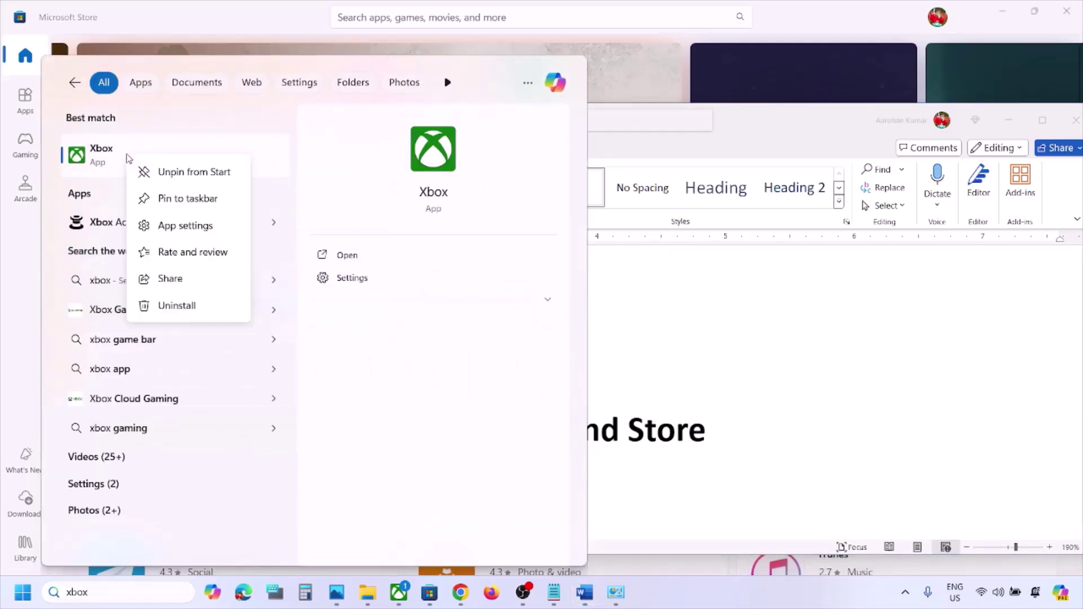
left_click(204, 225)
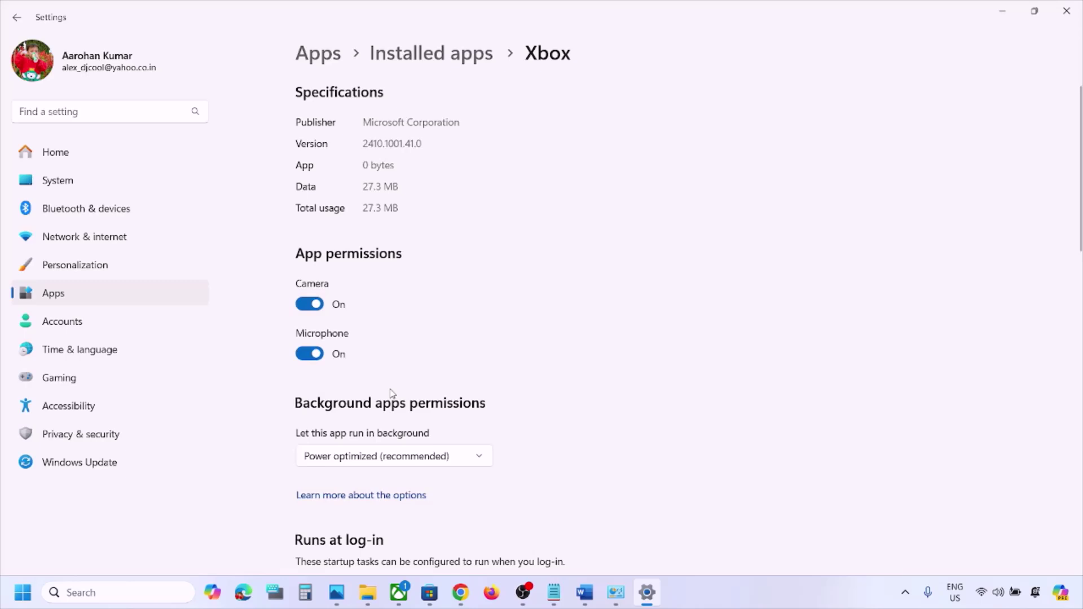
scroll(392, 393, "down", 10)
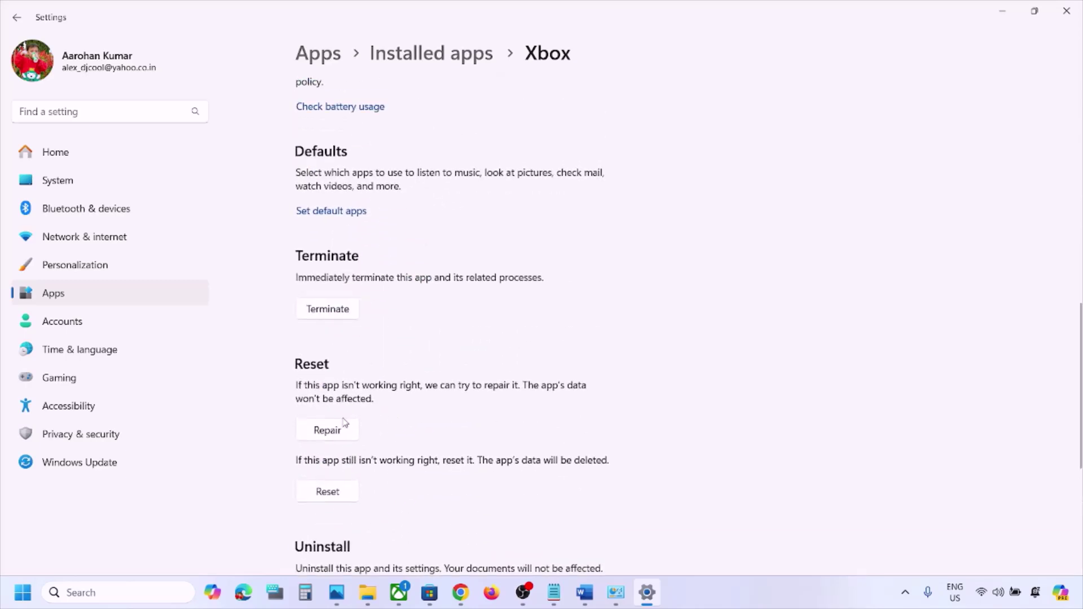
left_click(329, 431)
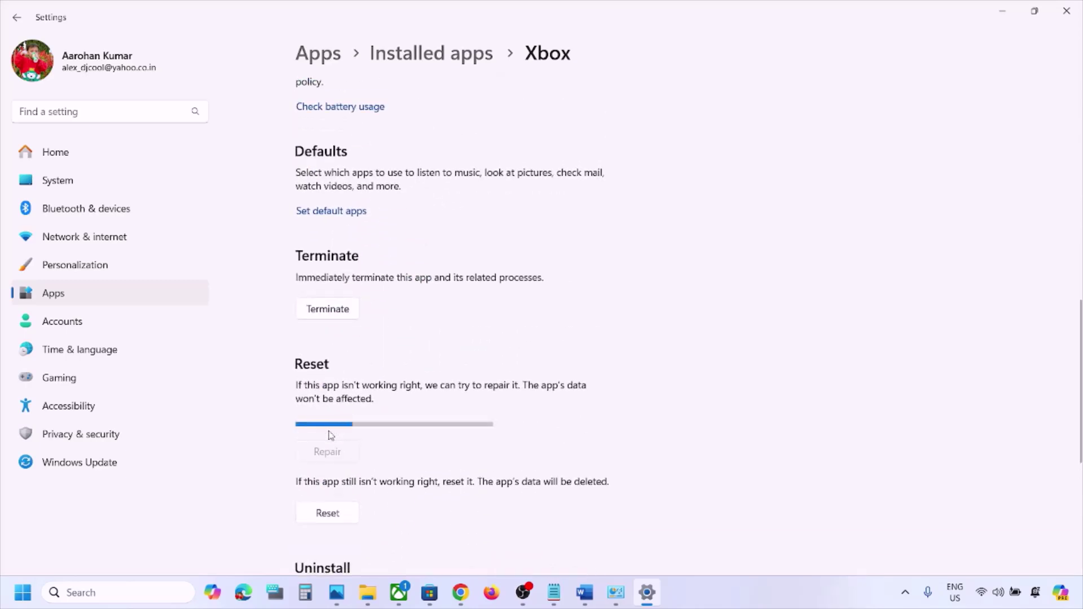
Reset the Xbox app, confirming deletion of its data
scroll(338, 434, "down", 1)
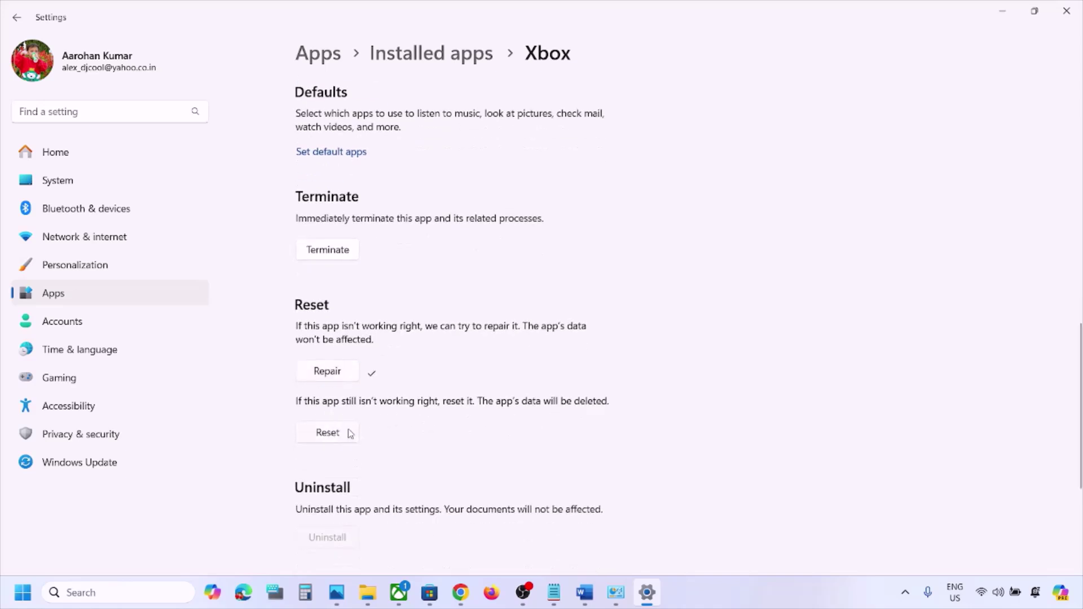
left_click(333, 437)
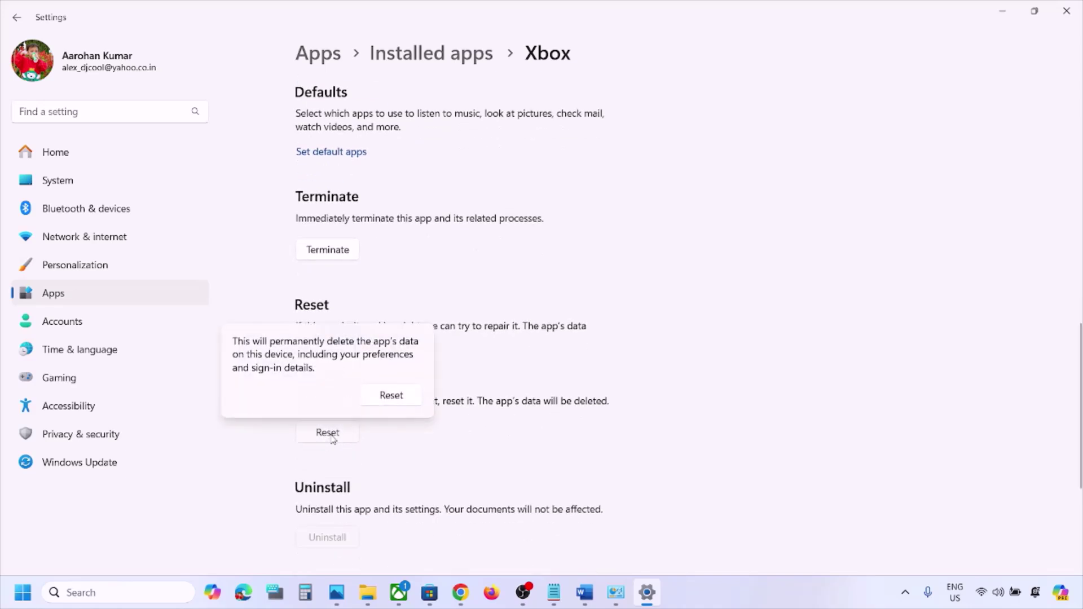
left_click(396, 398)
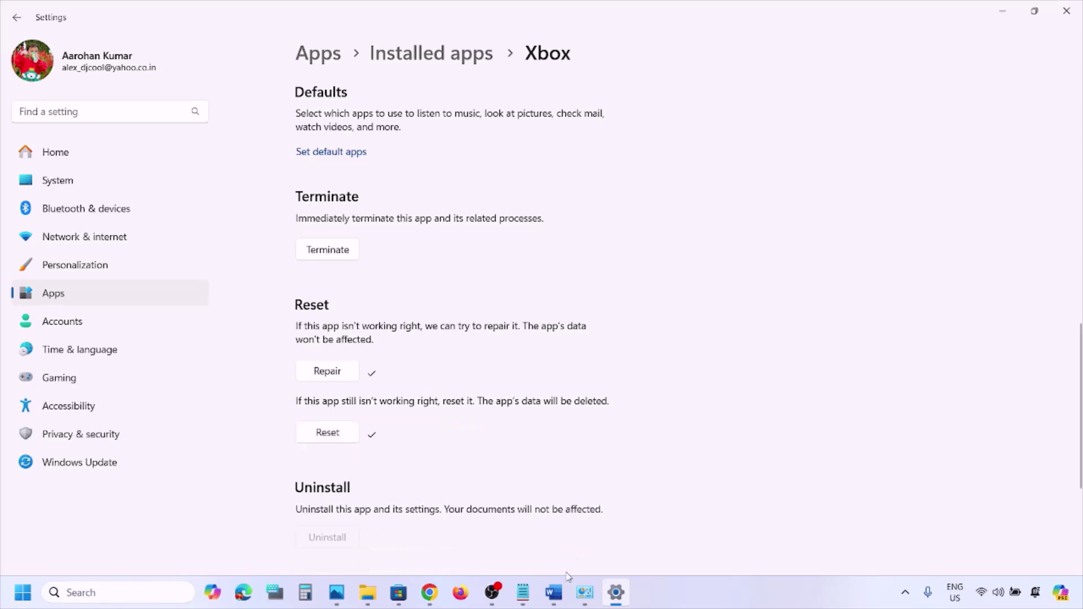
From a Windows search for 'store', open the Microsoft Store's App settings page
left_click(554, 592)
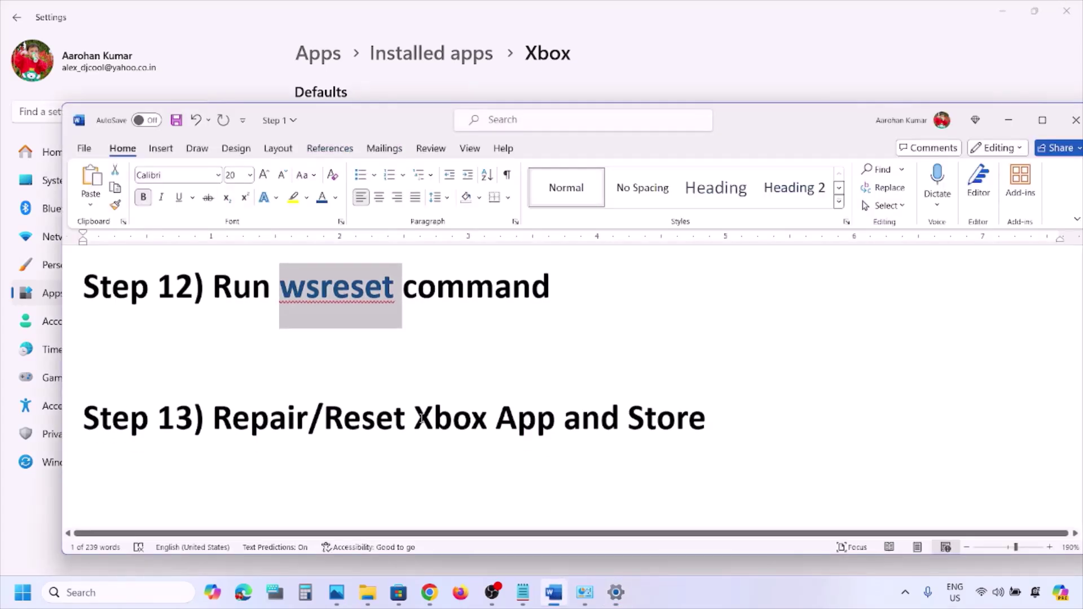
left_click(124, 593)
type("s")
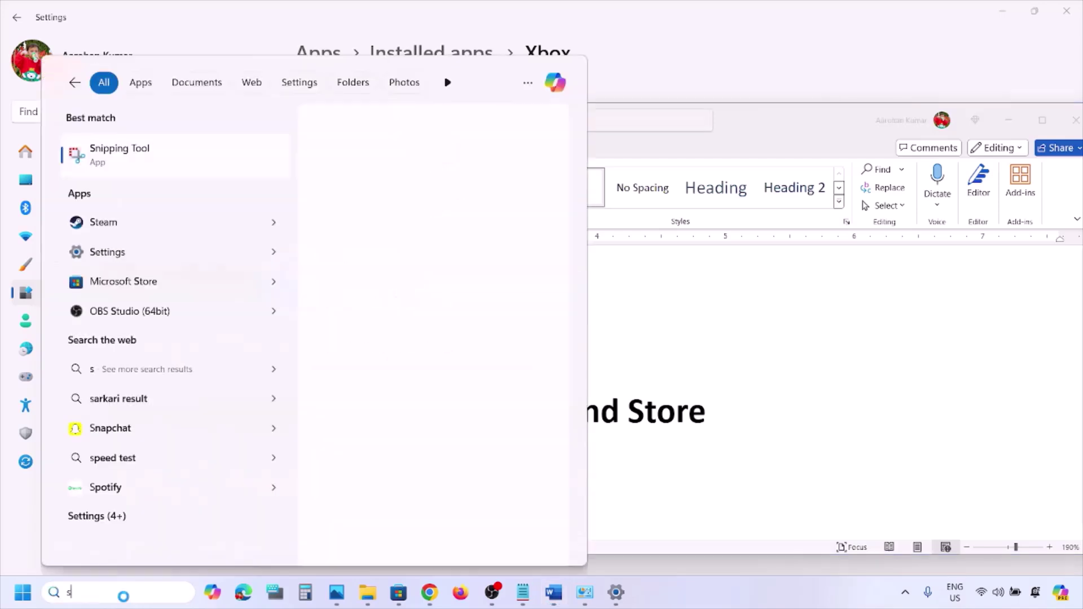
type("tore")
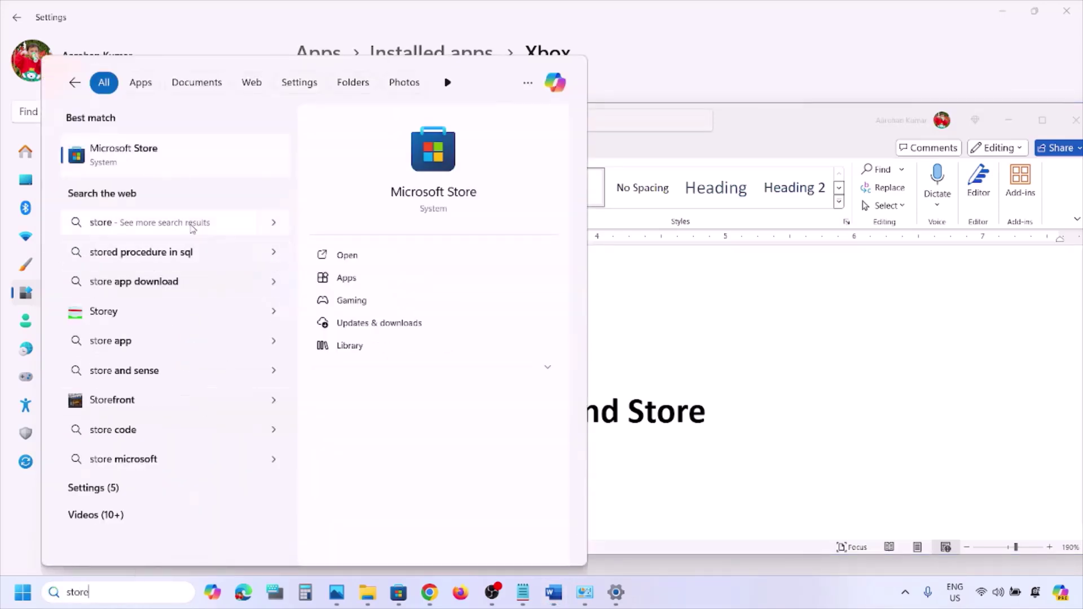
right_click(140, 164)
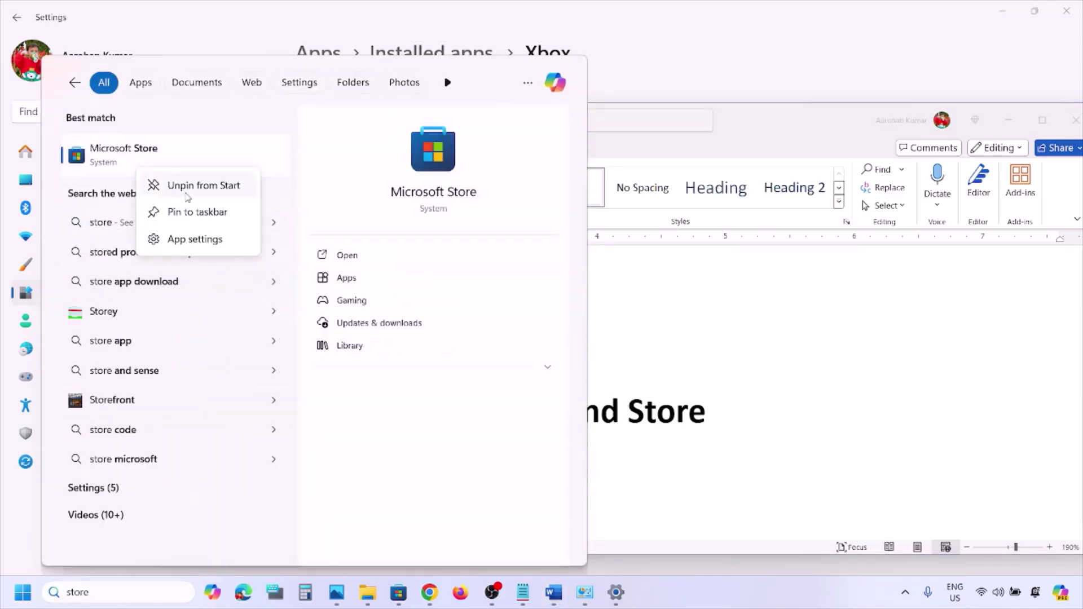
left_click(191, 242)
scroll(400, 396, "down", 10)
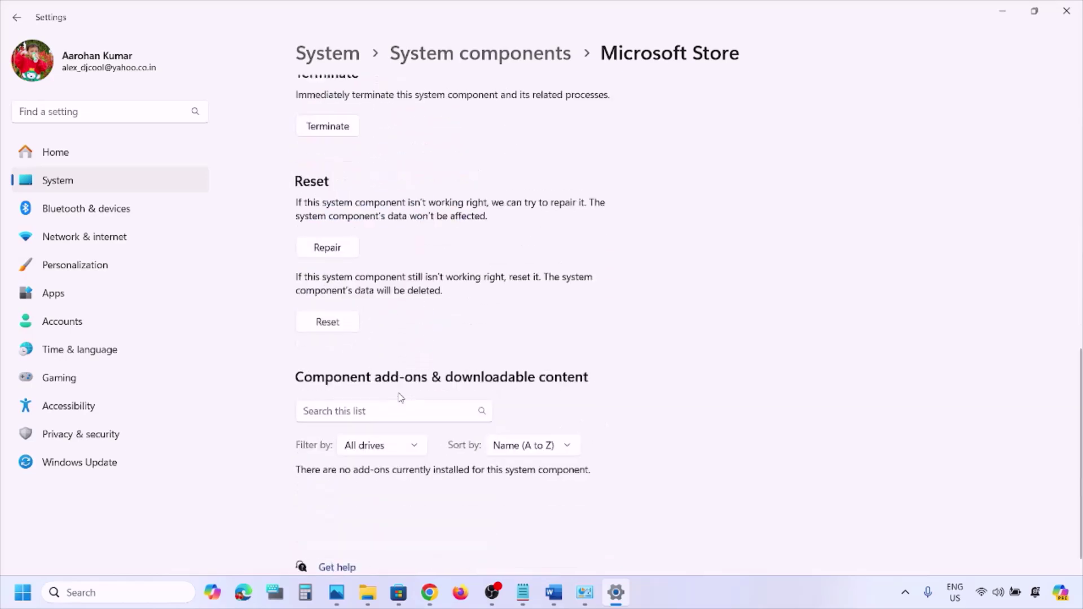
scroll(400, 397, "up", 2)
Repair the Microsoft Store, then reset it and confirm deleting its data
left_click(328, 341)
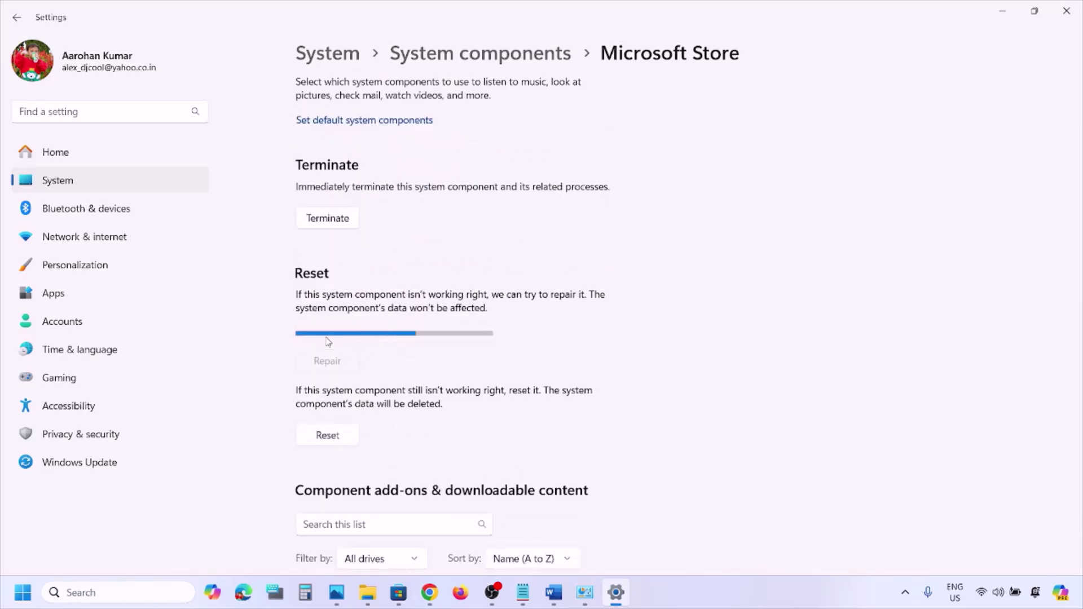
left_click(328, 415)
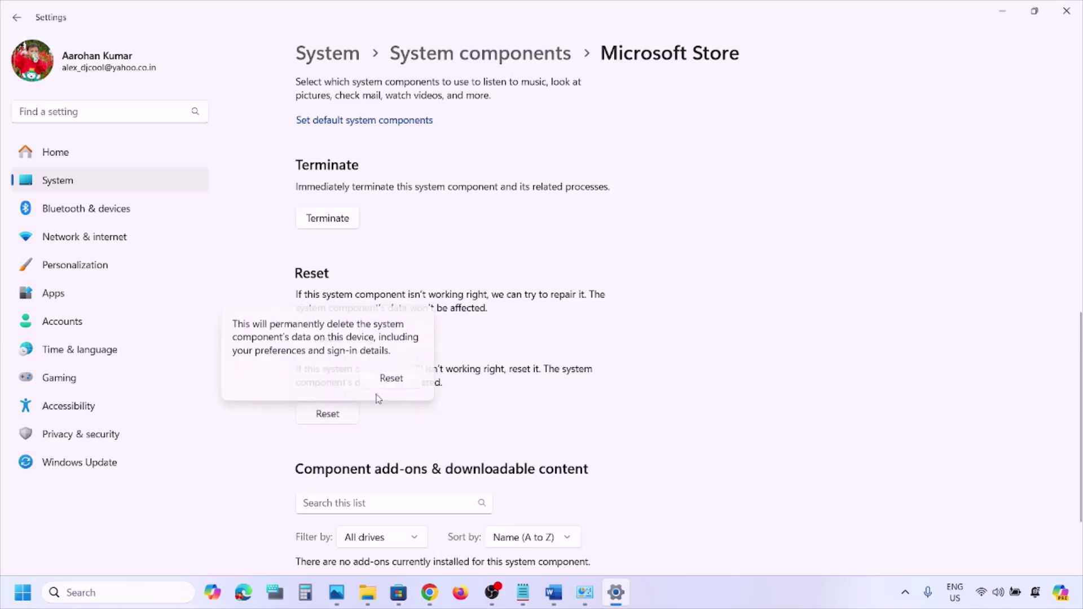
left_click(403, 378)
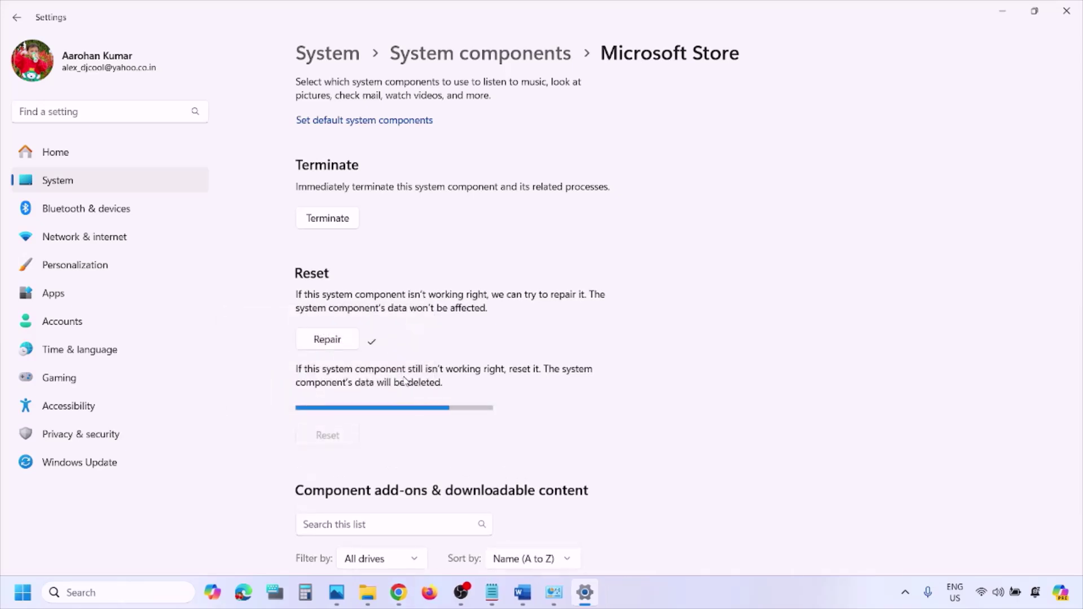
left_click(521, 593)
Select the Xbox Identity Provider link in the checklist and load it in a new Chrome tab
scroll(423, 380, "down", 3)
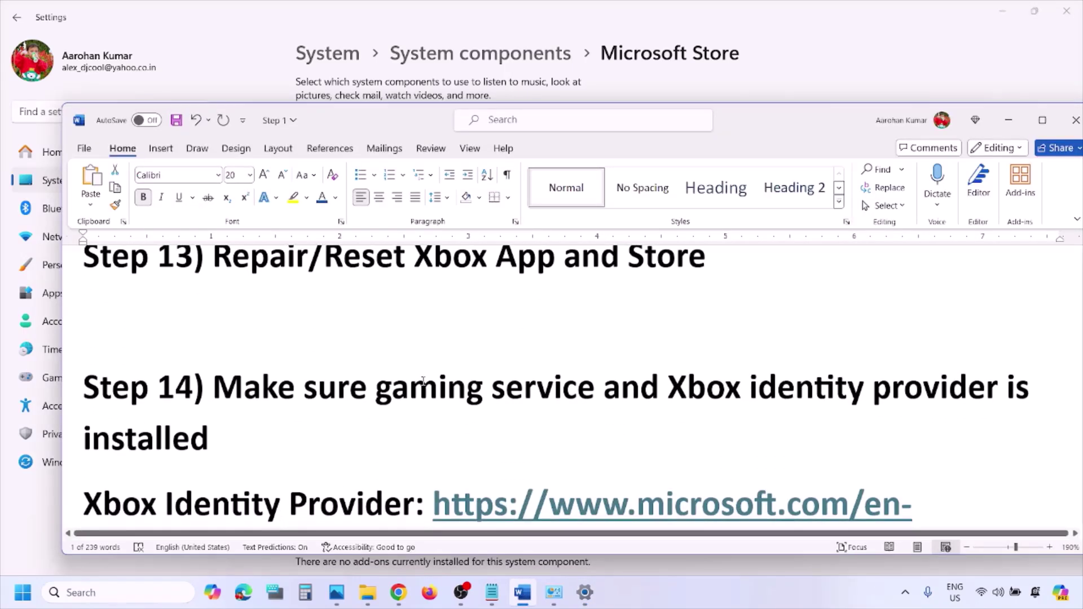
scroll(416, 382, "down", 1)
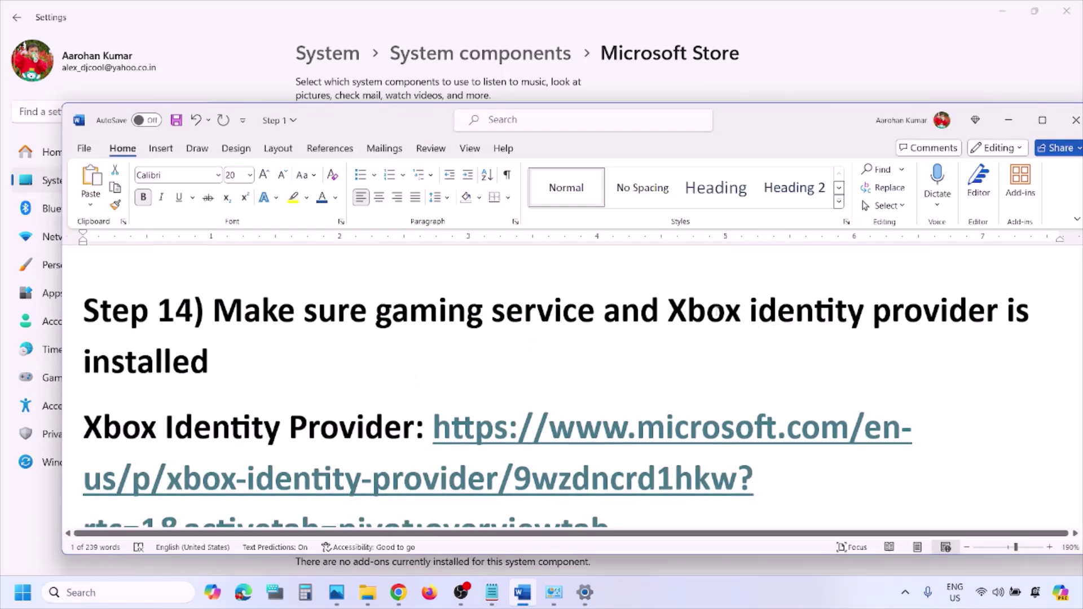
left_click_drag(668, 309, 416, 370)
scroll(689, 405, "down", 2)
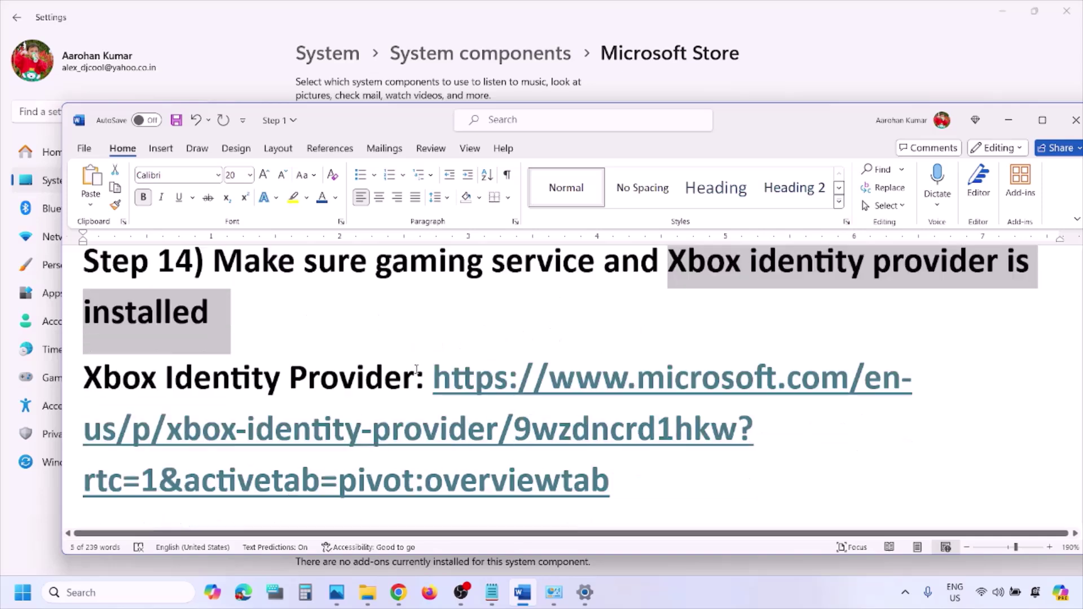
left_click_drag(633, 417, 433, 315)
key("ctrl+c")
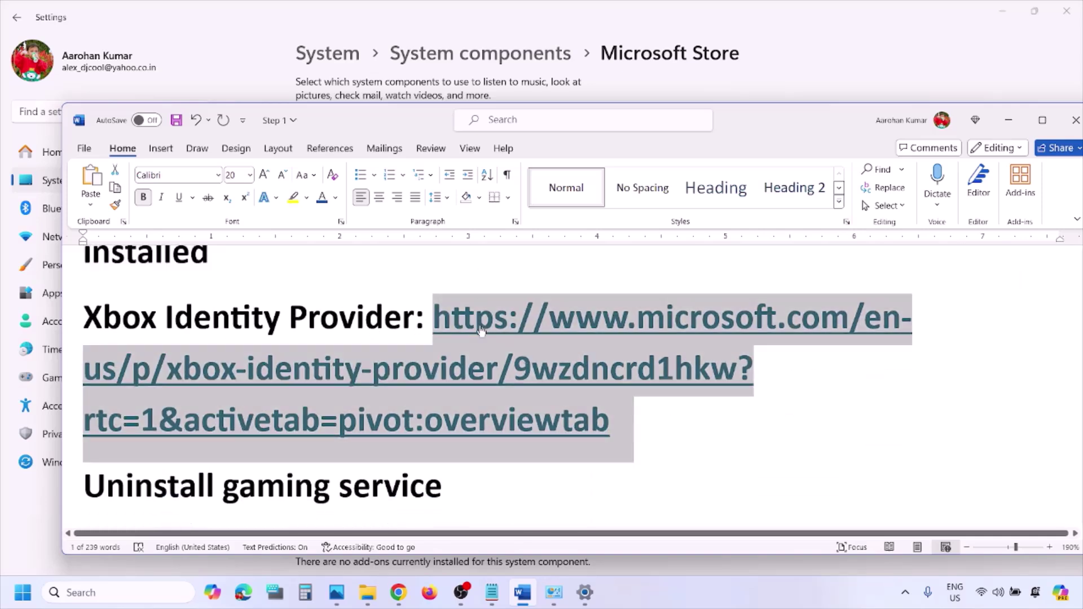
left_click(398, 592)
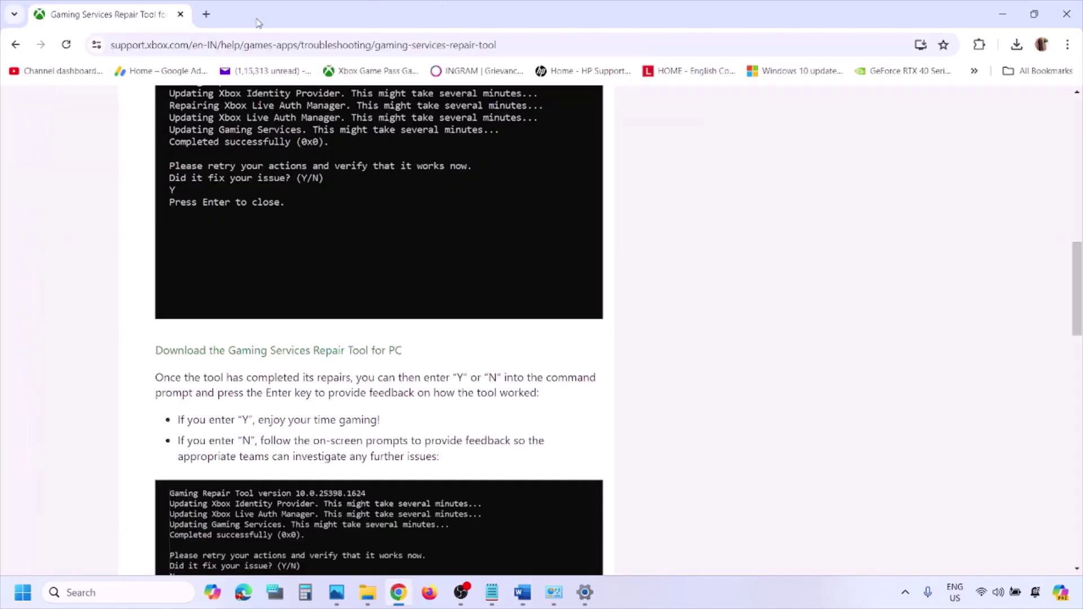
left_click(202, 17)
key("ctrl+v")
key("Return")
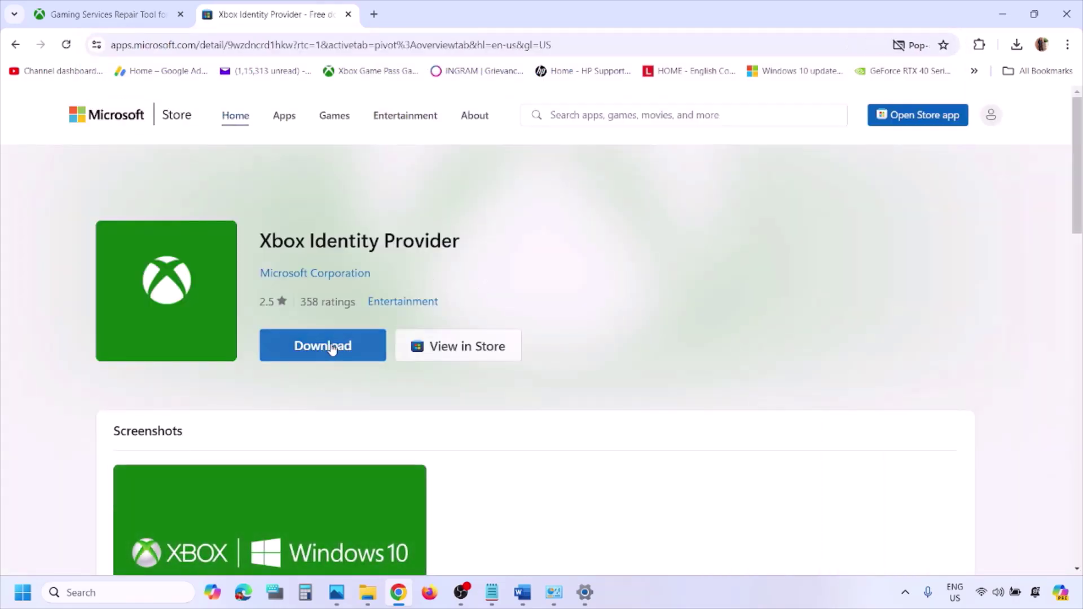
Download the Xbox Identity Provider, letting it launch in the Microsoft Store app, and maximize the Store window
left_click(333, 347)
left_click(460, 341)
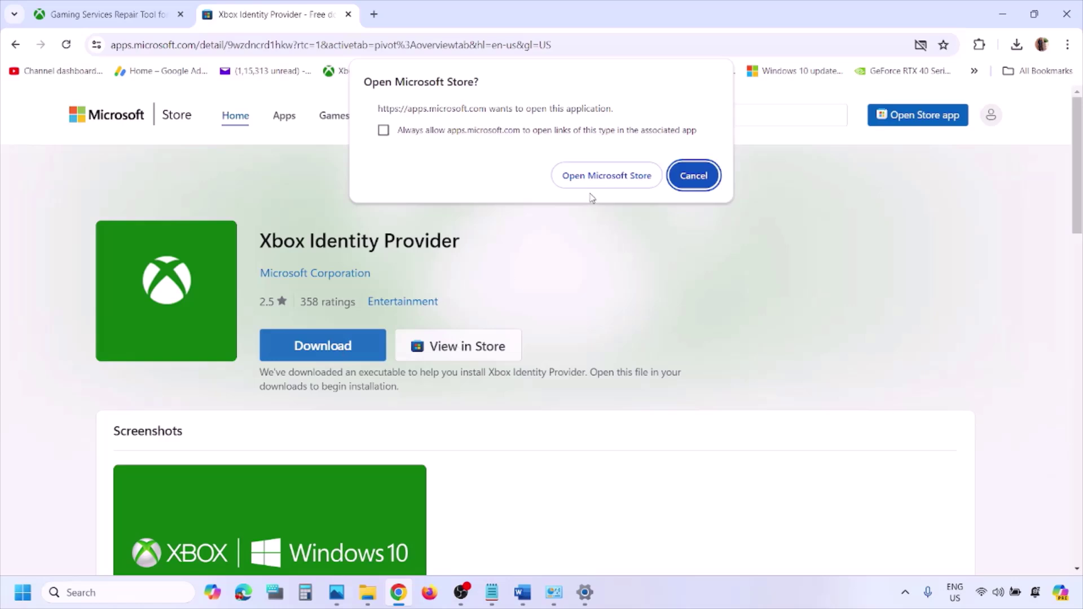
left_click(576, 177)
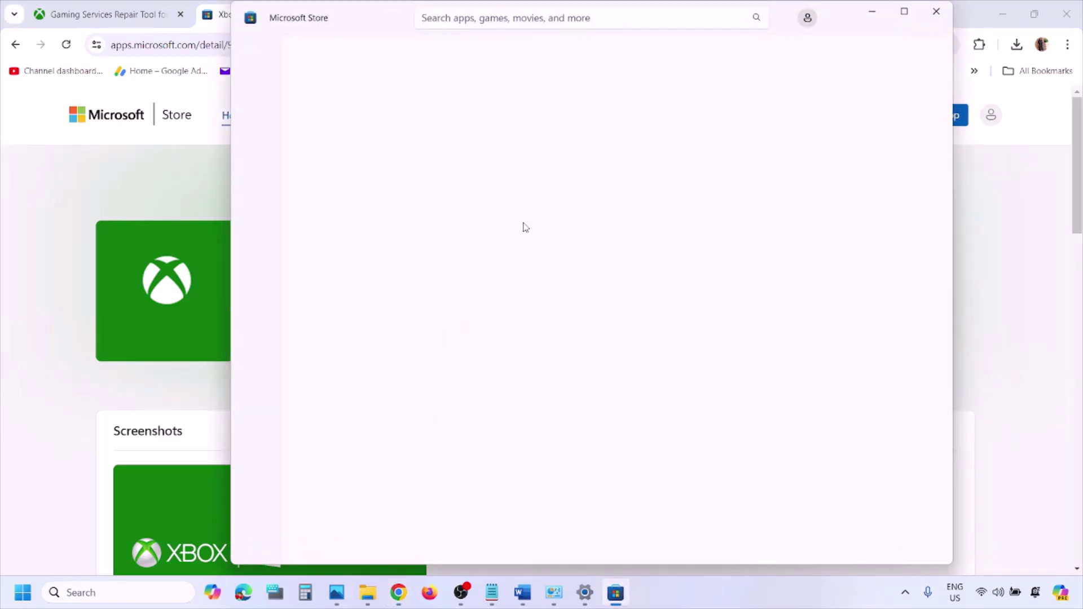
left_click(905, 12)
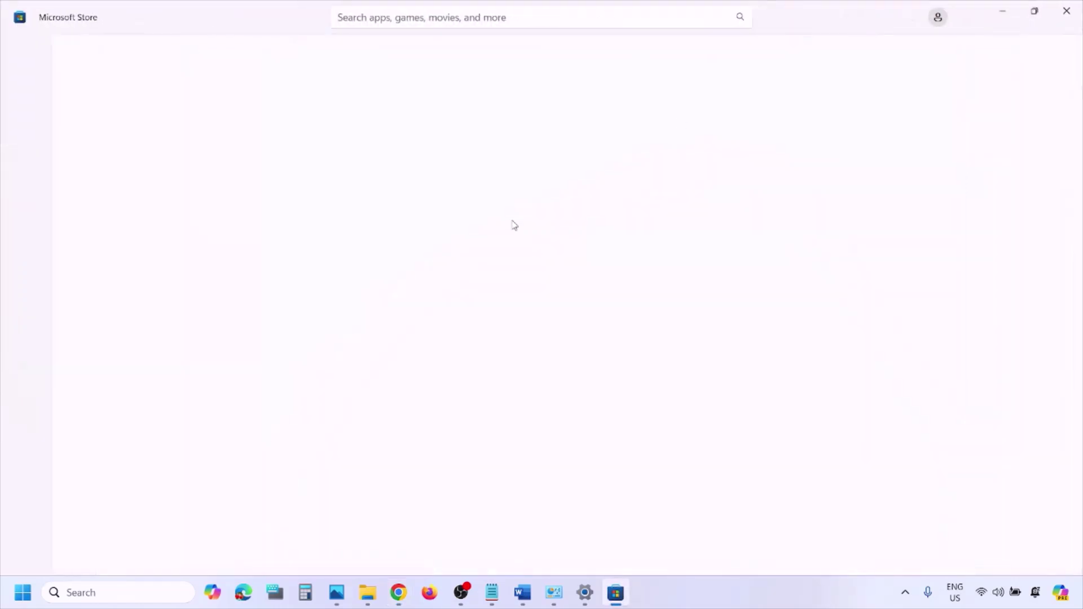
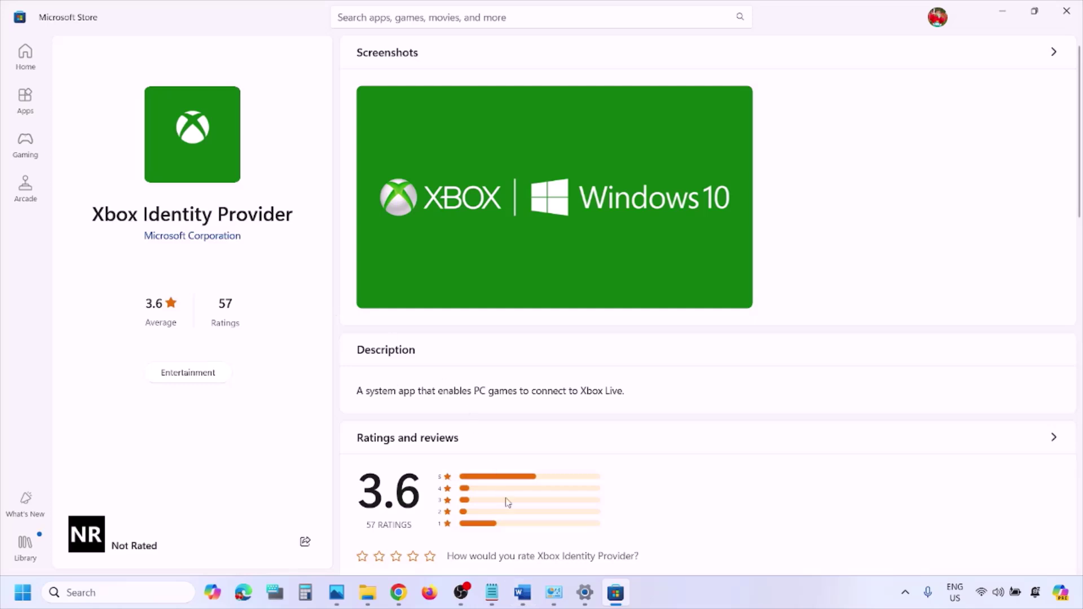
Copy the get-appxpackage Microsoft.GamingServices removal command from the Word step list
left_click(522, 592)
scroll(338, 370, "down", 4)
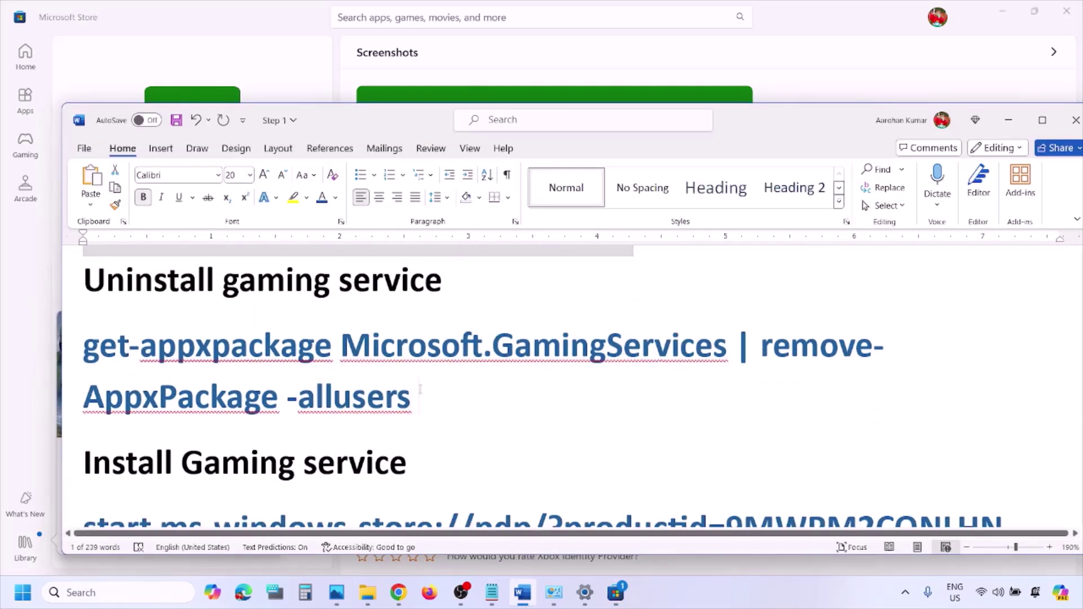
left_click_drag(429, 395, 84, 350)
right_click(106, 345)
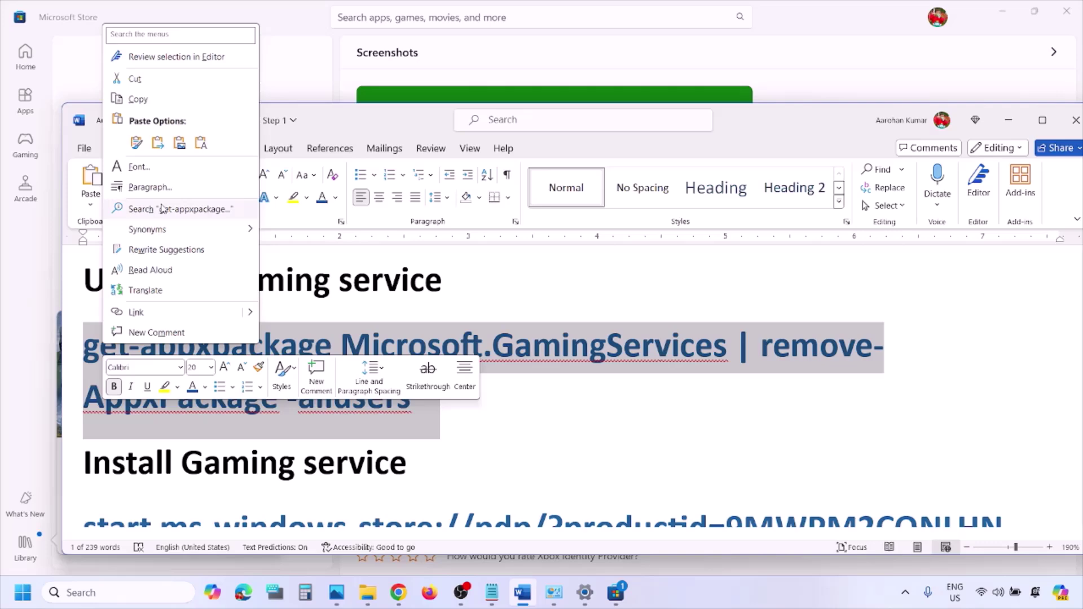
left_click(138, 99)
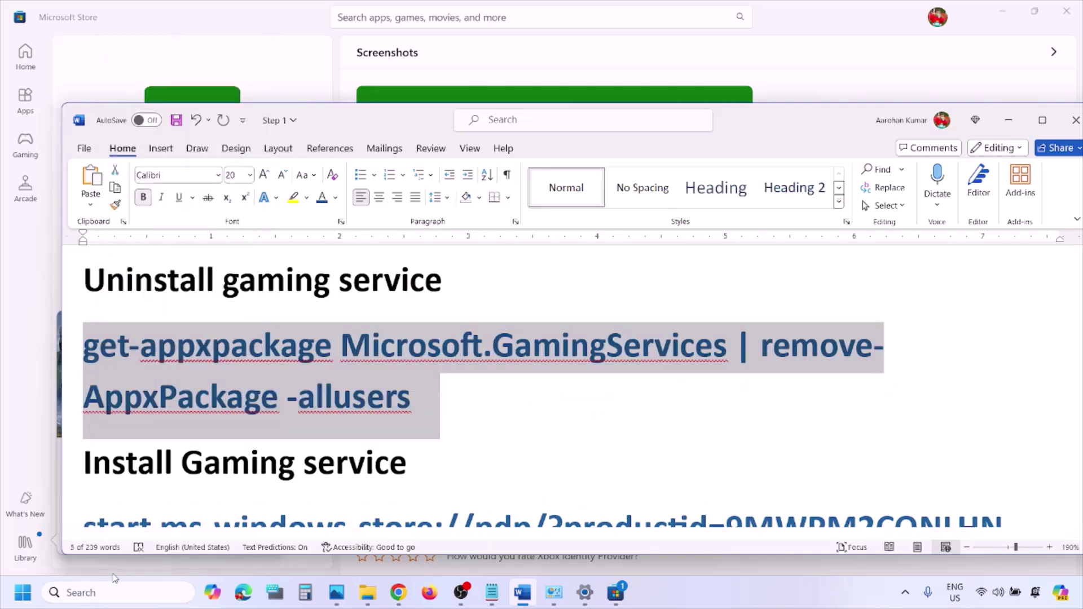
Run the pasted Gaming Services removal command in an administrator Windows PowerShell session
left_click(102, 592)
type("power")
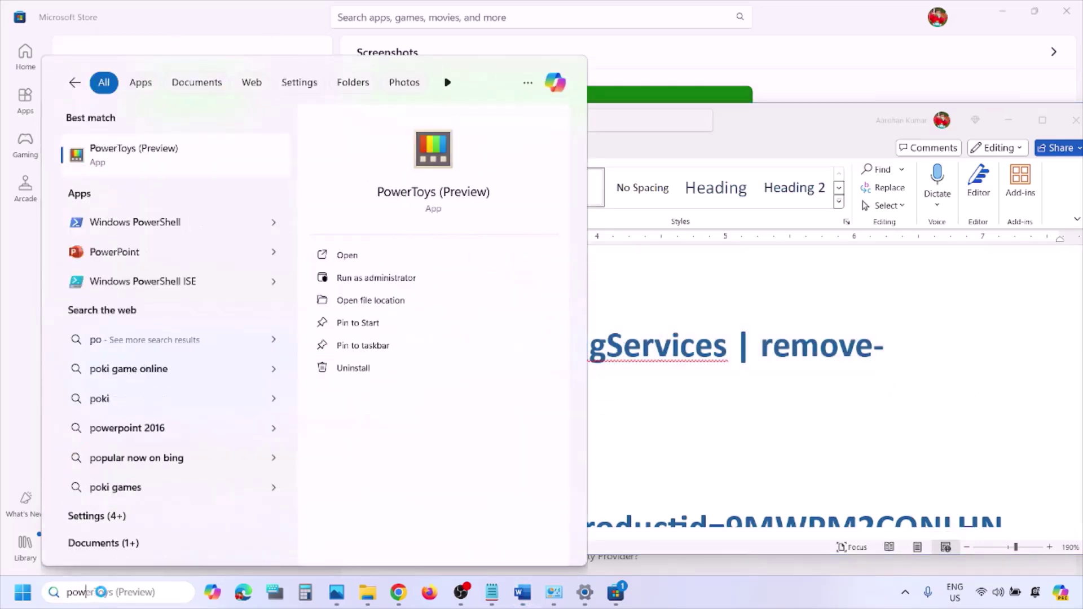
type("shell")
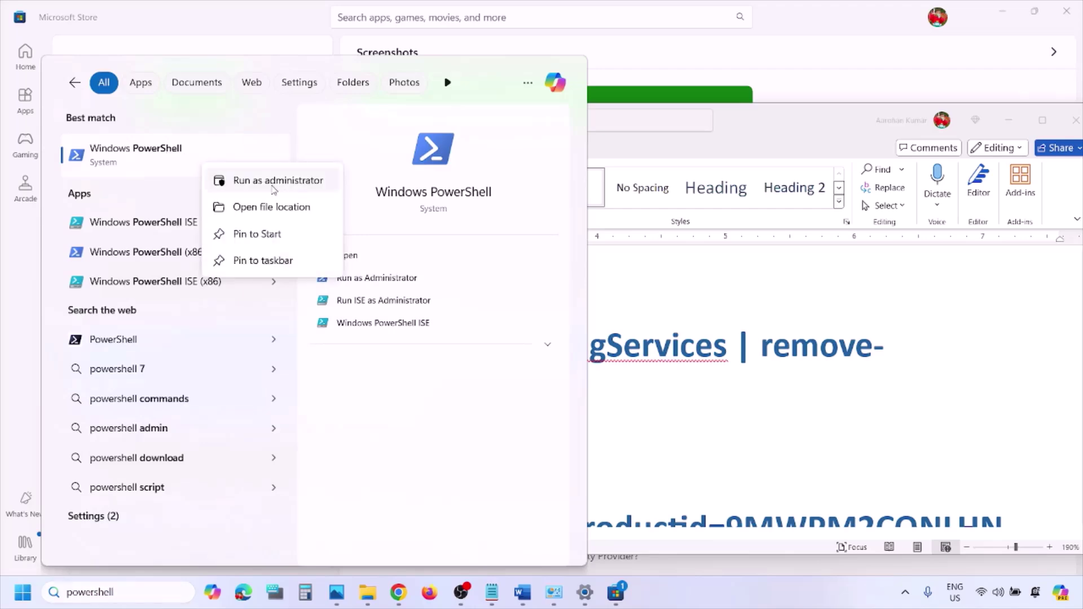
left_click(299, 187)
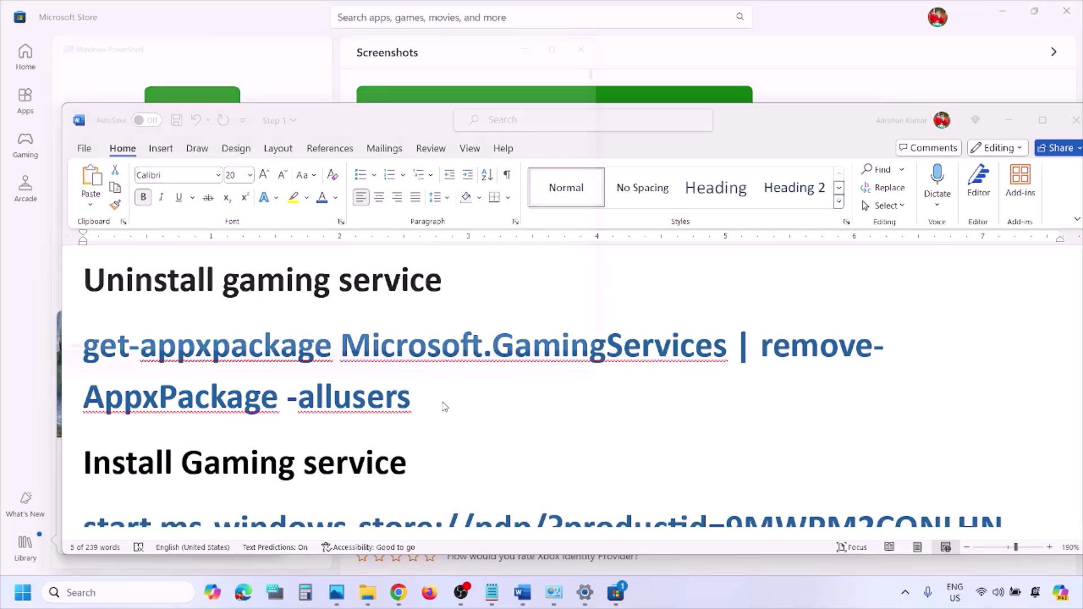
key("ctrl+v")
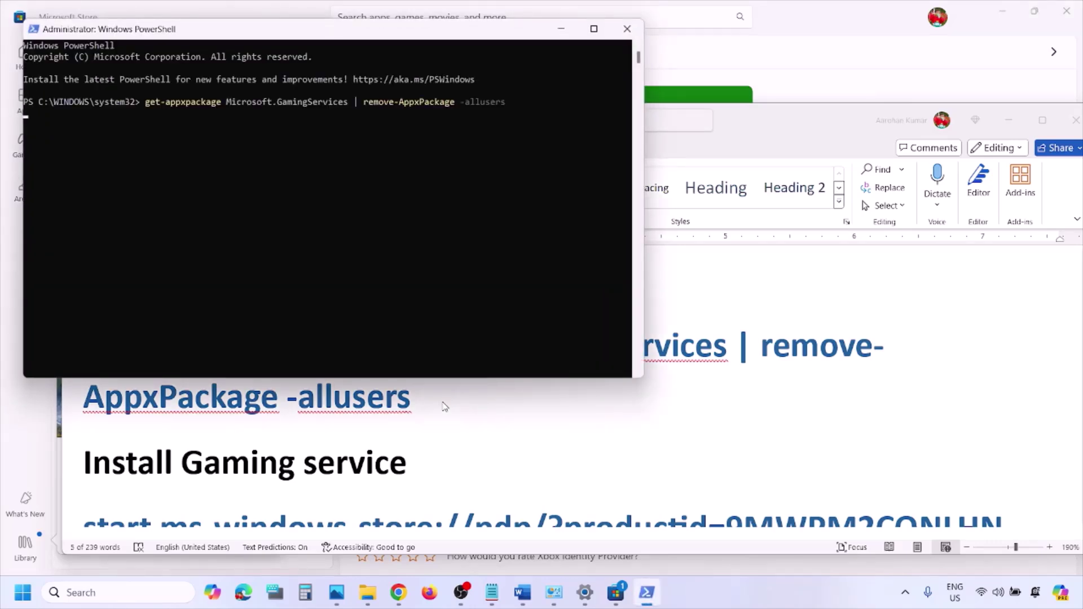
key("Return")
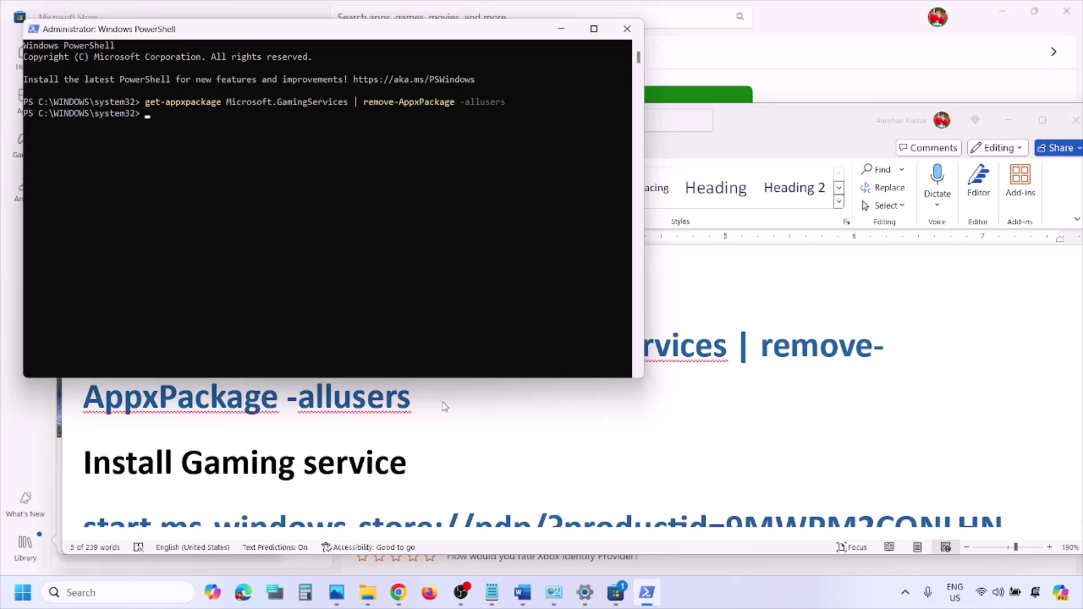
left_click(472, 484)
Copy the 'start ms-windows-store://pdp/?productid=9MWPM2CQNLHN' line from the step list
scroll(473, 477, "down", 4)
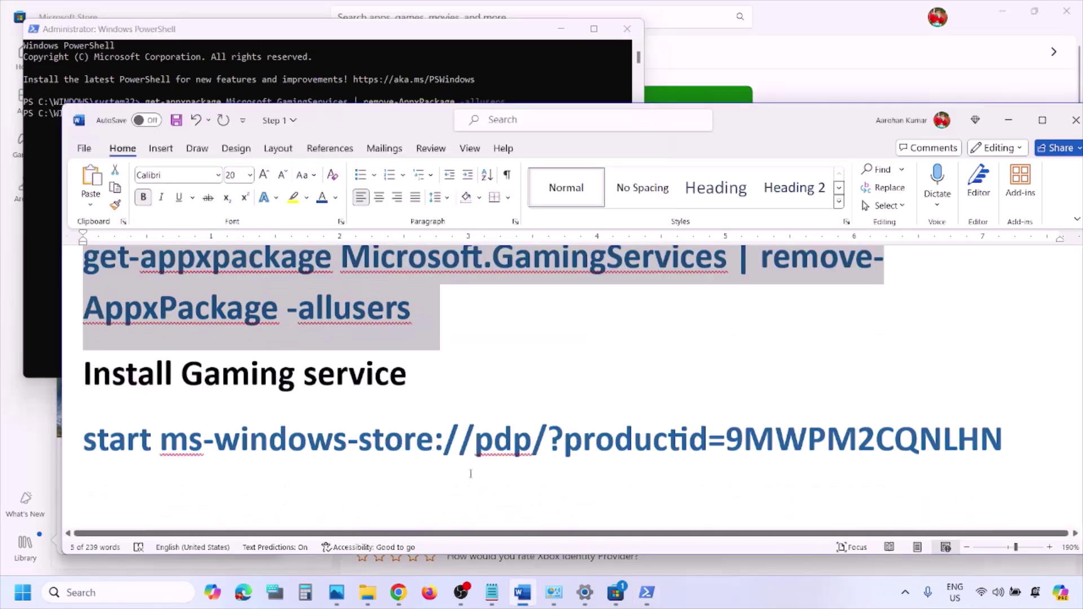
scroll(587, 422, "up", 3)
double_click(615, 446)
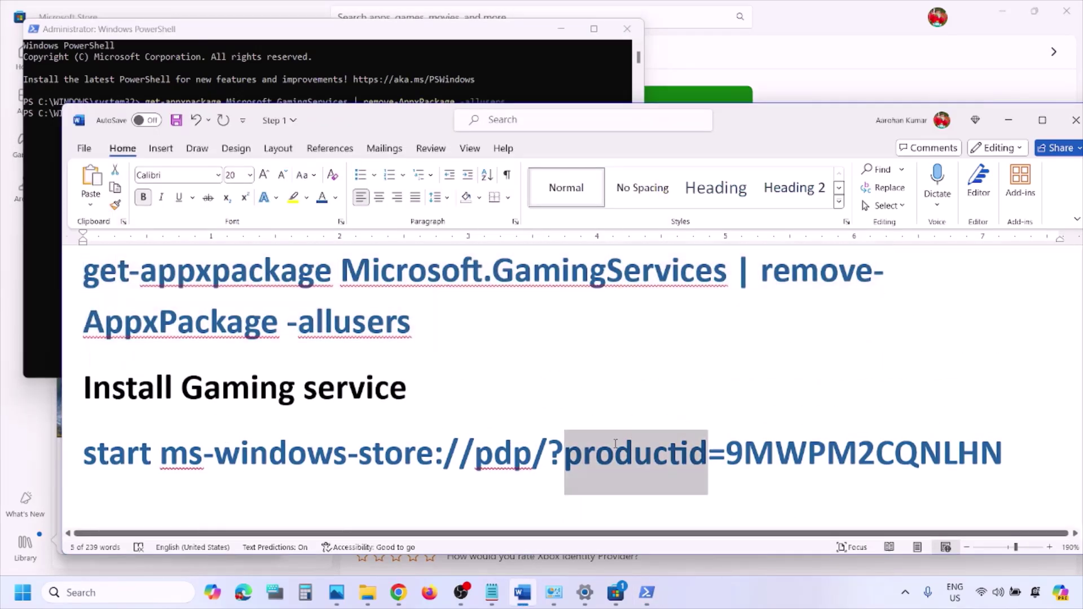
left_click(615, 446)
double_click(615, 445)
triple_click(616, 449)
double_click(615, 447)
left_click_drag(1020, 445, 115, 463)
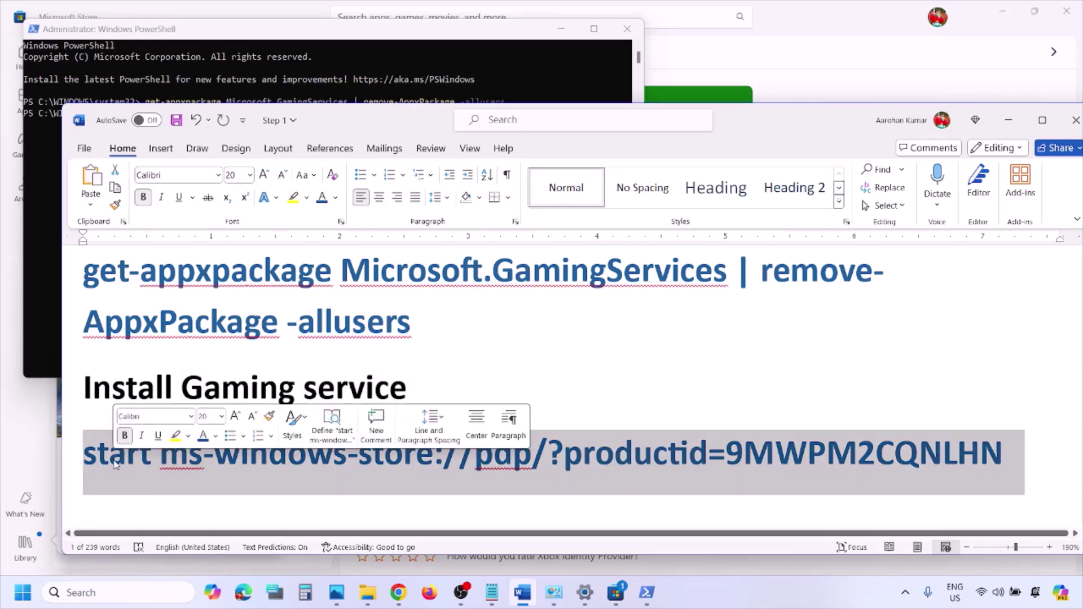
right_click(115, 464)
left_click(148, 216)
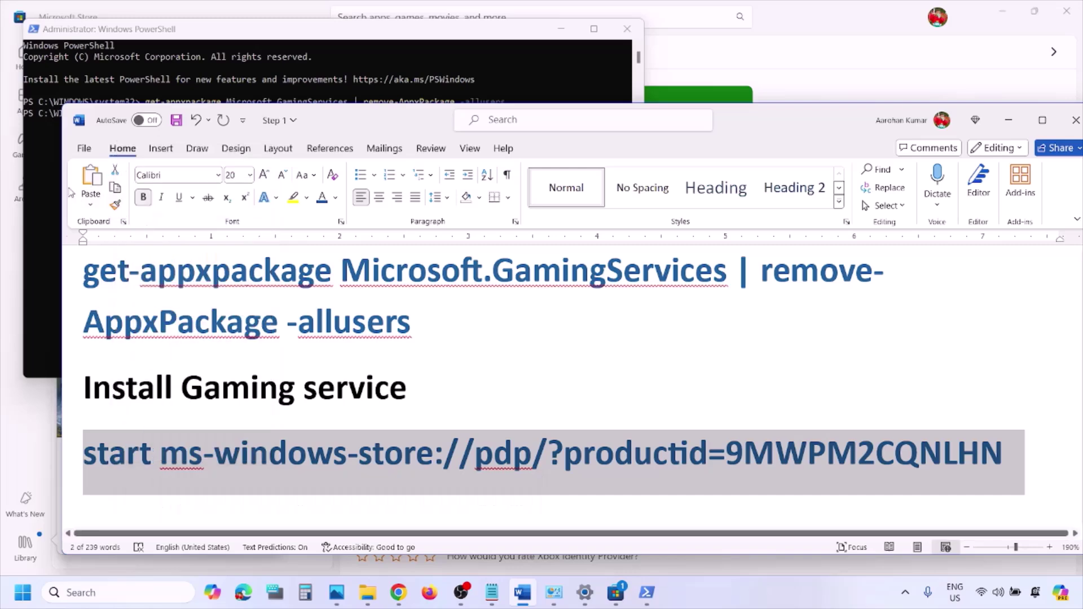
Run the store command in PowerShell to open the Gaming Services Store page
left_click(49, 163)
right_click(248, 142)
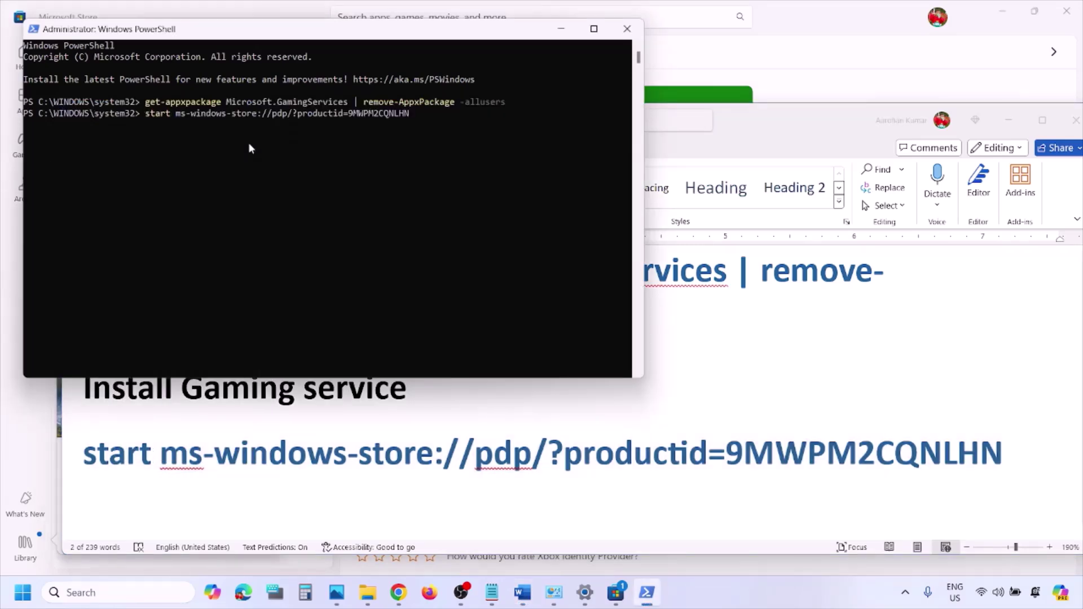
key("Return")
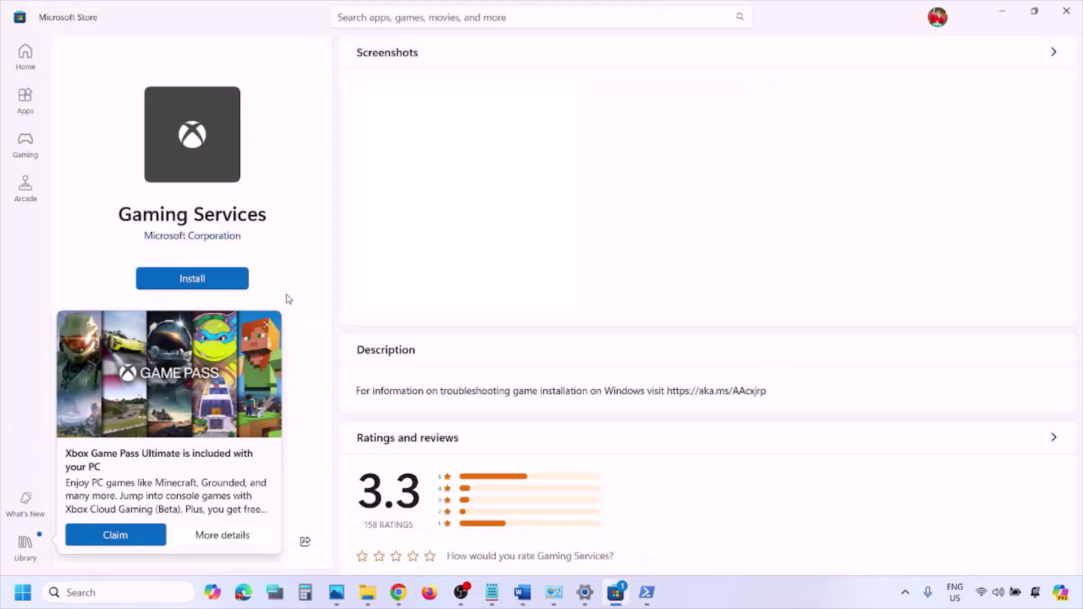
Dismiss the Game Pass promo and install Gaming Services from its Store page
left_click(268, 325)
left_click(213, 286)
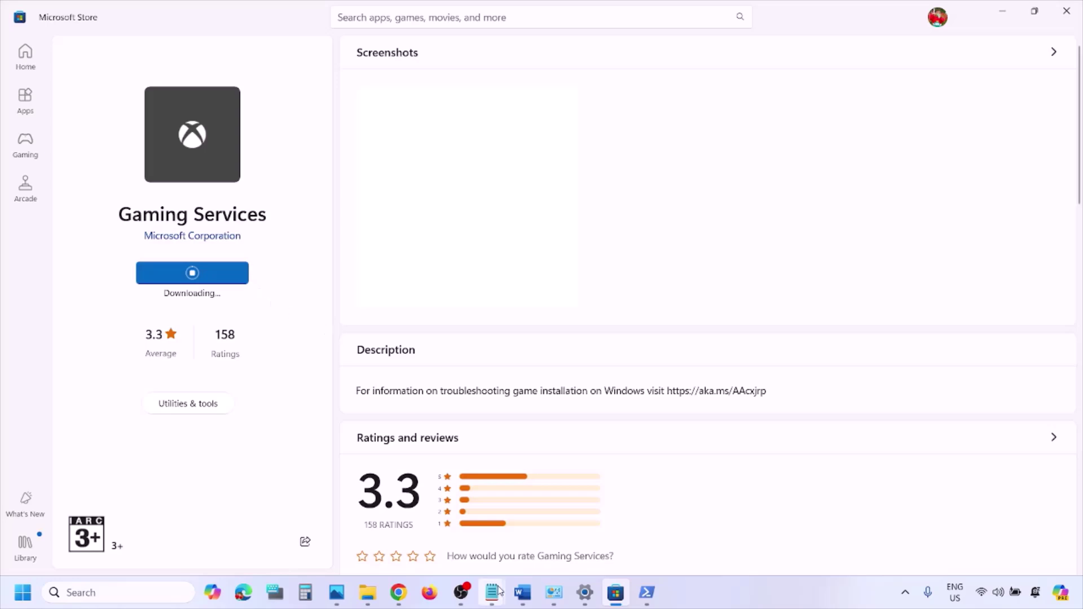
left_click(518, 603)
Scroll the step list down to Step 15 and review its text
scroll(376, 402, "down", 2)
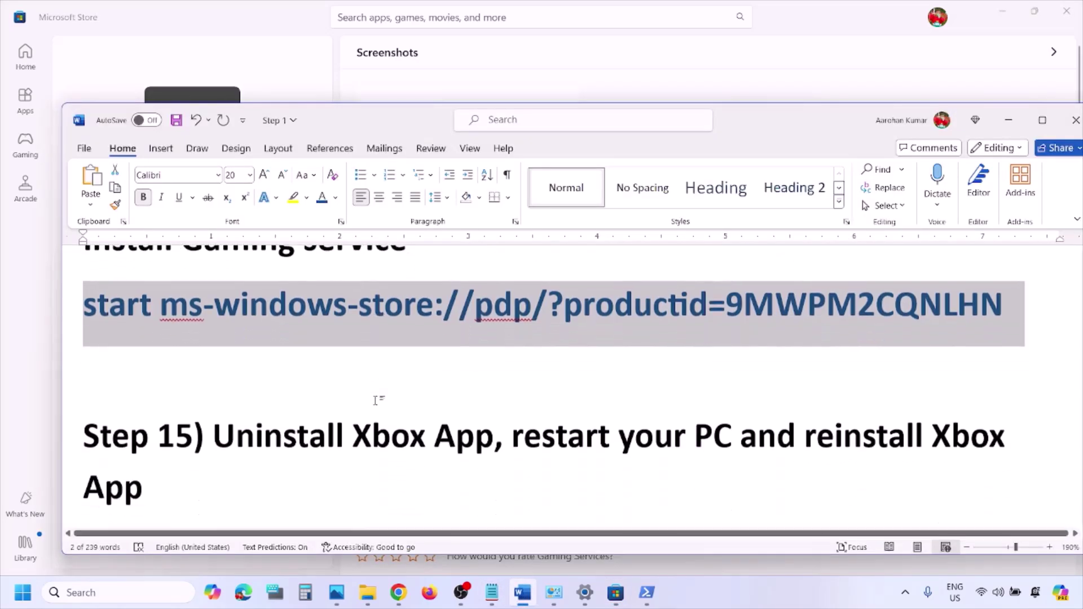
scroll(376, 402, "down", 1)
left_click_drag(214, 345, 559, 426)
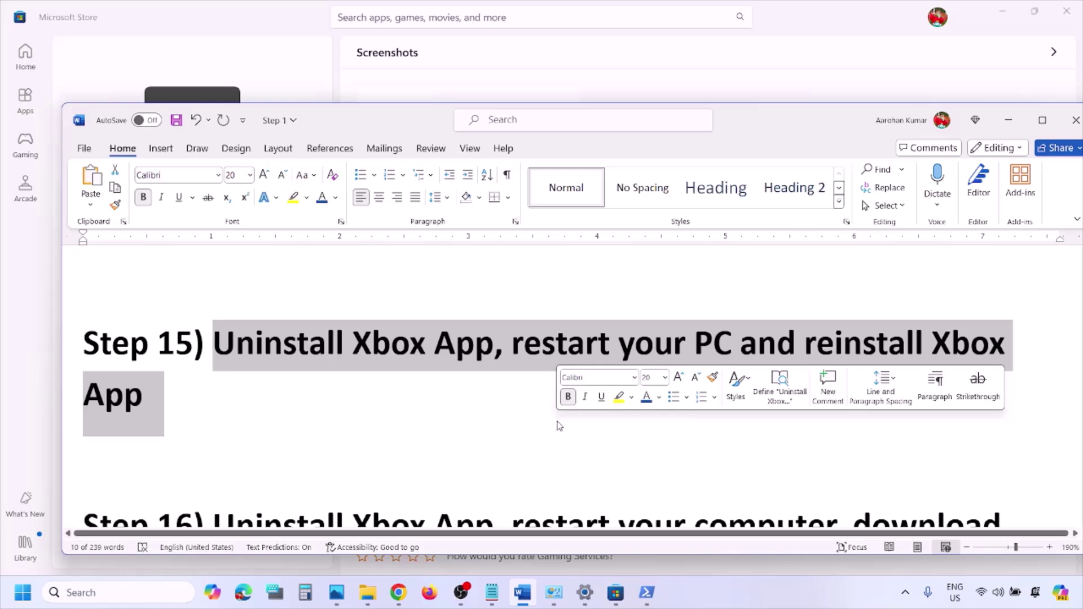
left_click(501, 428)
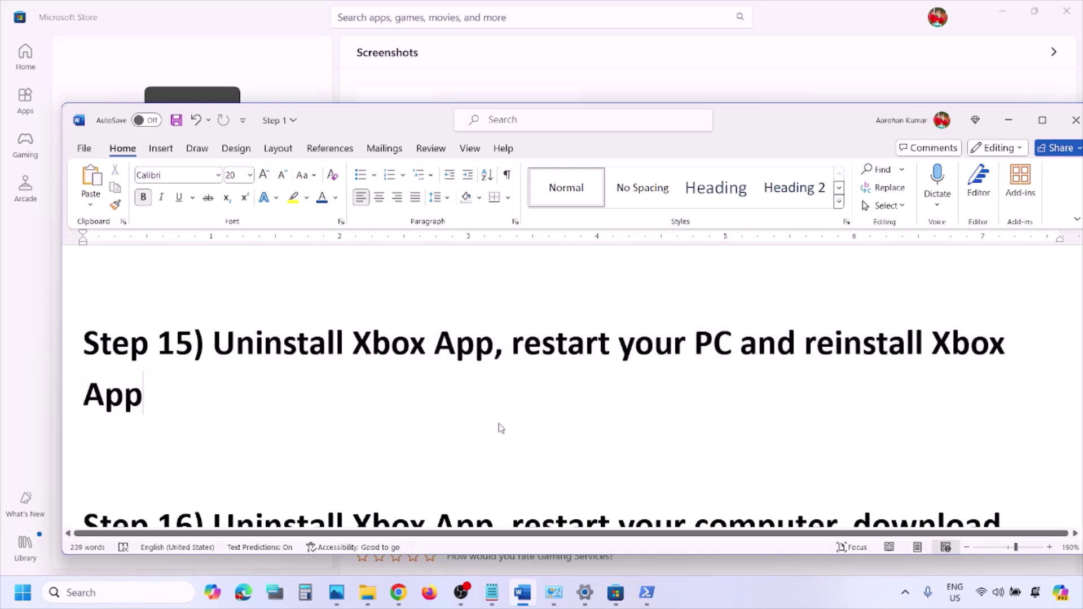
Search 'xbox' and uninstall the Xbox app from the Start results, confirming removal
left_click(122, 592)
type("xbox")
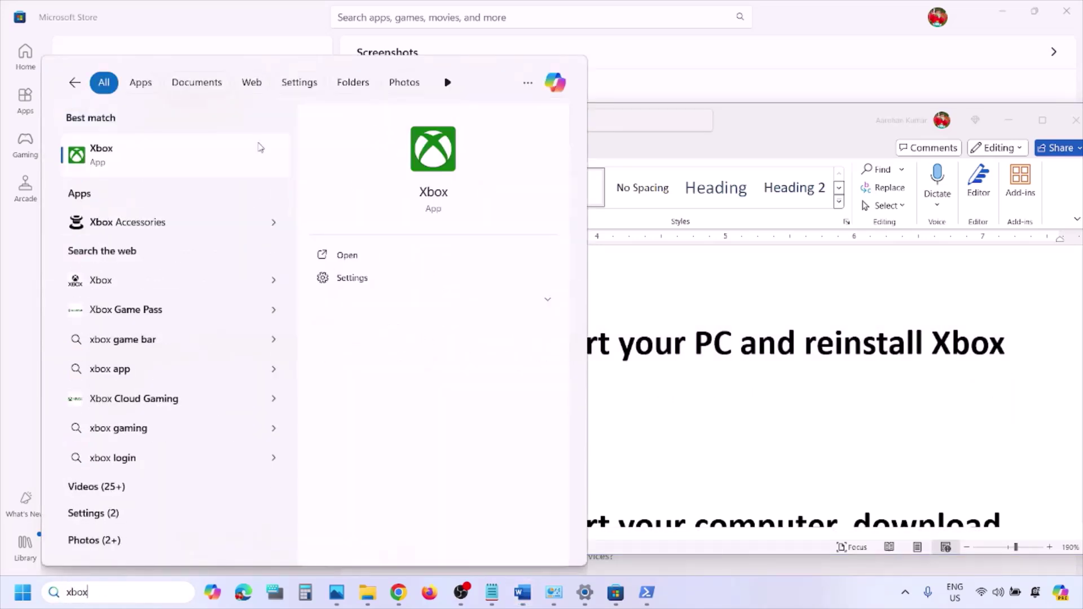
right_click(158, 165)
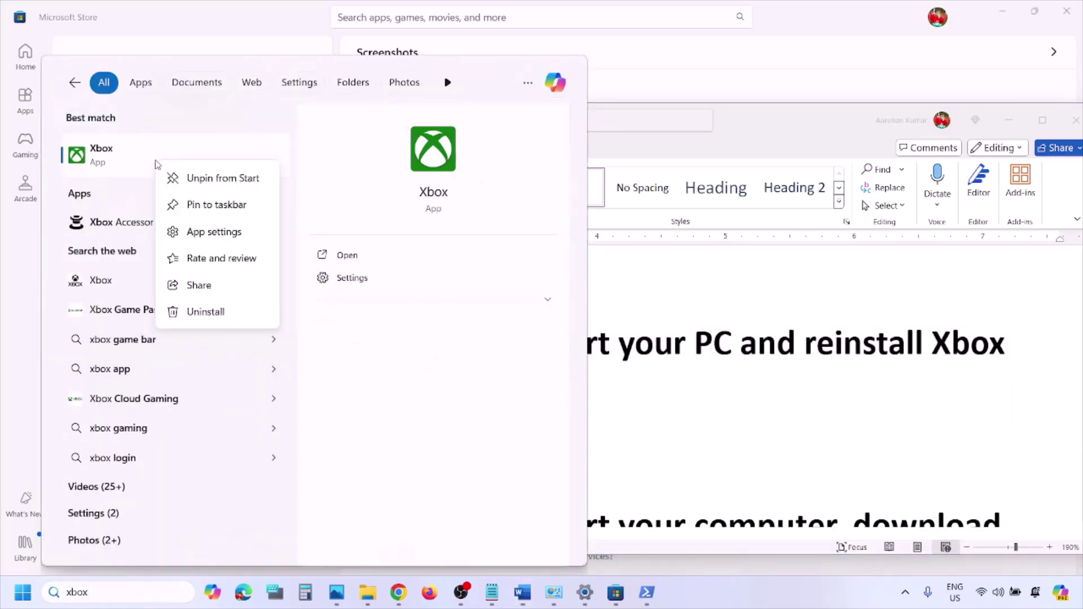
left_click(208, 313)
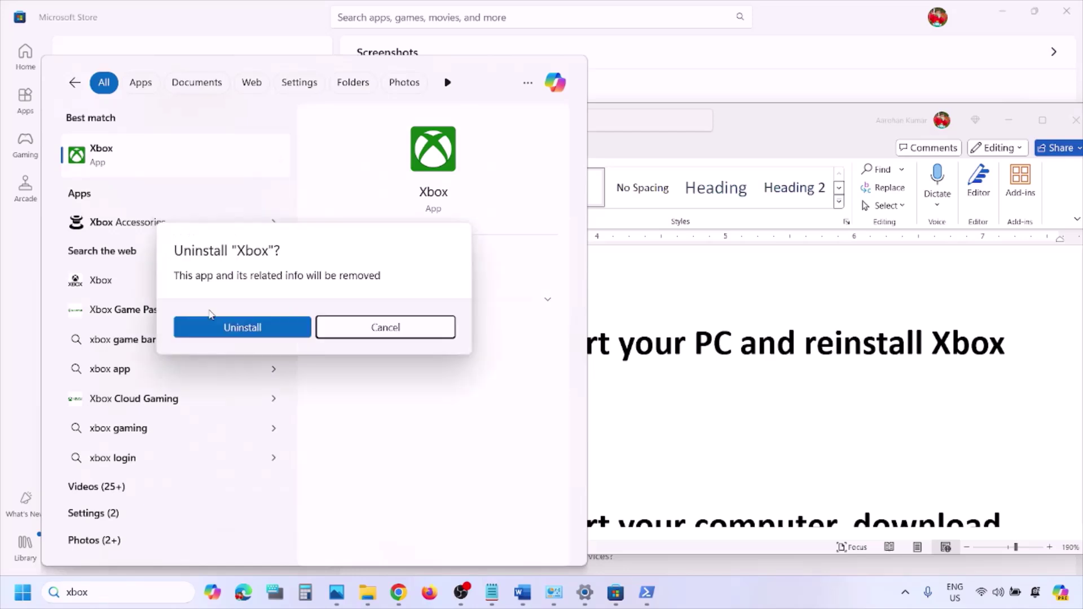
left_click(253, 330)
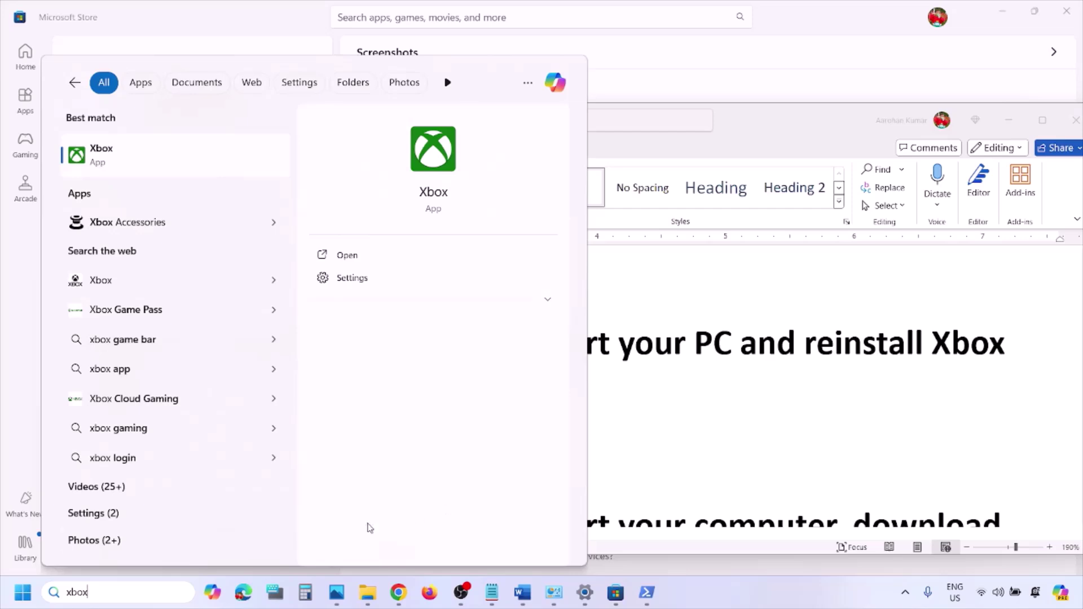
Search the Store for 'xb', open the Xbox app page and install it
left_click(617, 595)
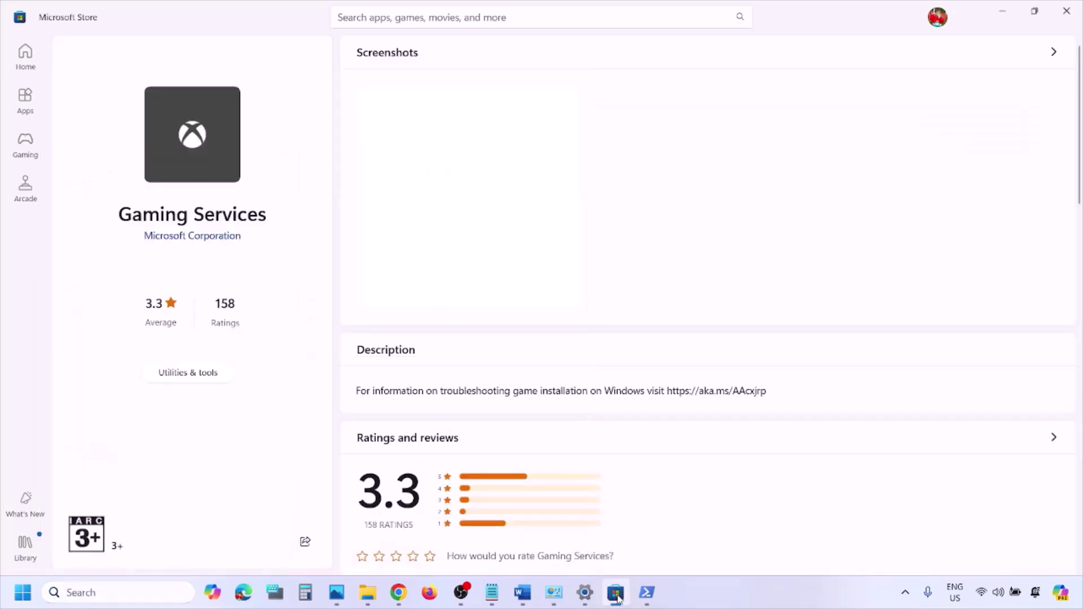
left_click(459, 17)
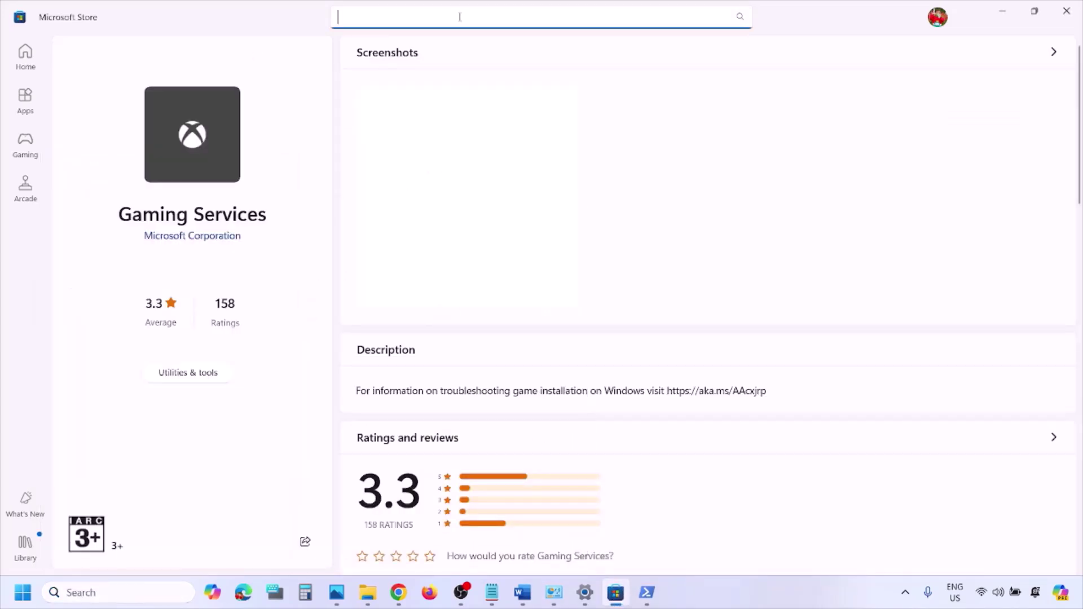
type("xbox")
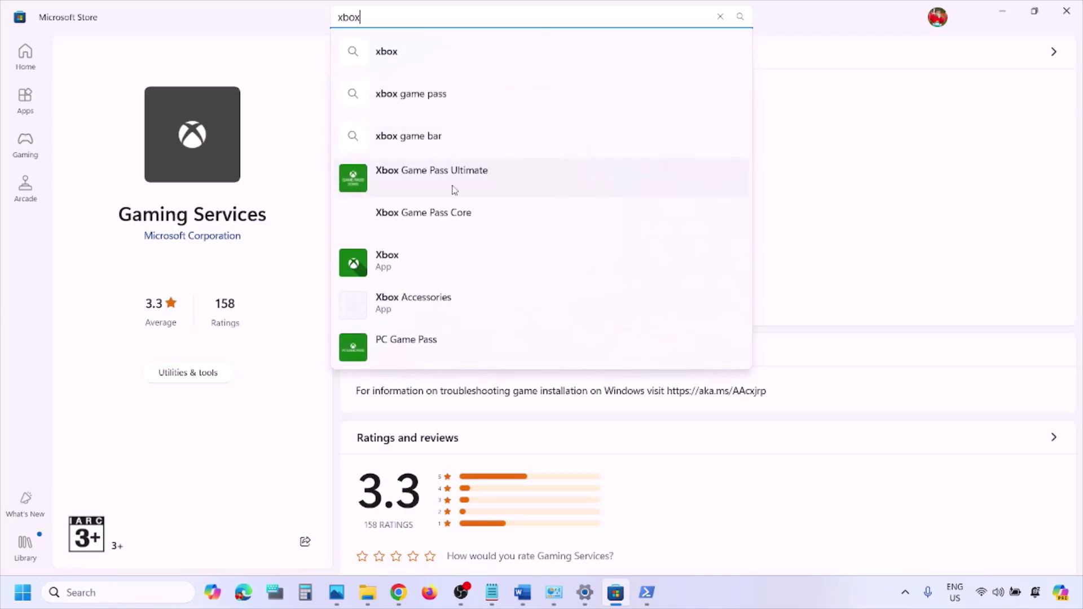
left_click(404, 251)
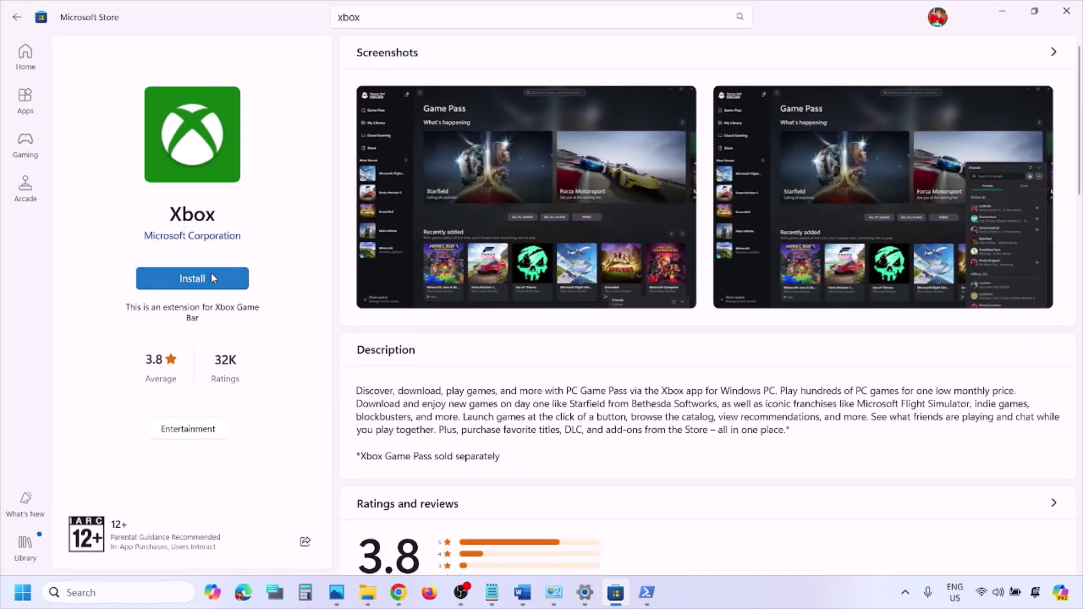
left_click(212, 276)
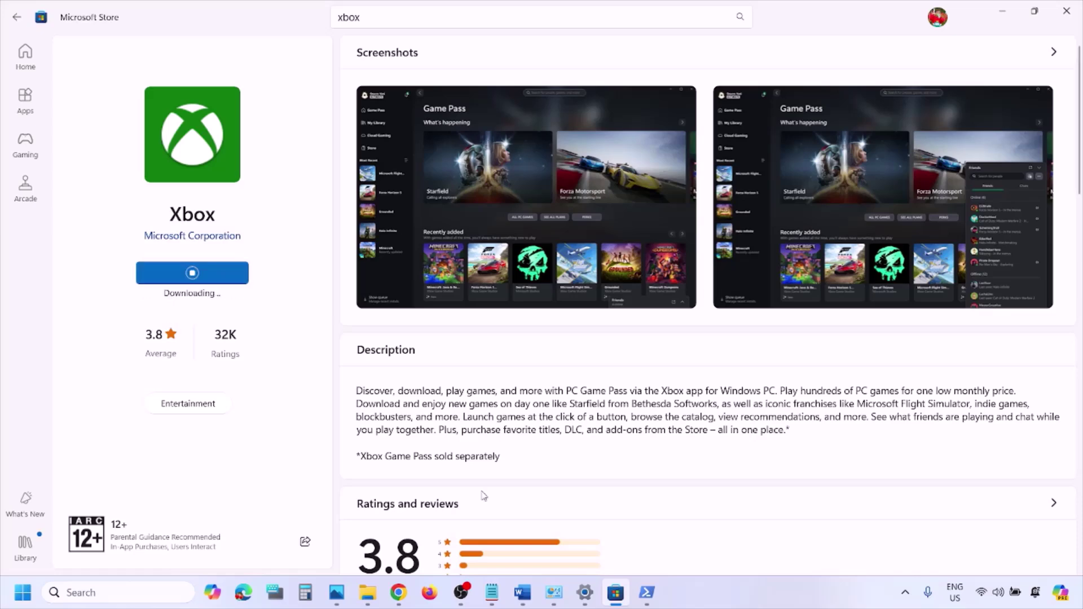
Read Step 16 in the Word step list, then return to the Xbox app Store page
left_click(519, 592)
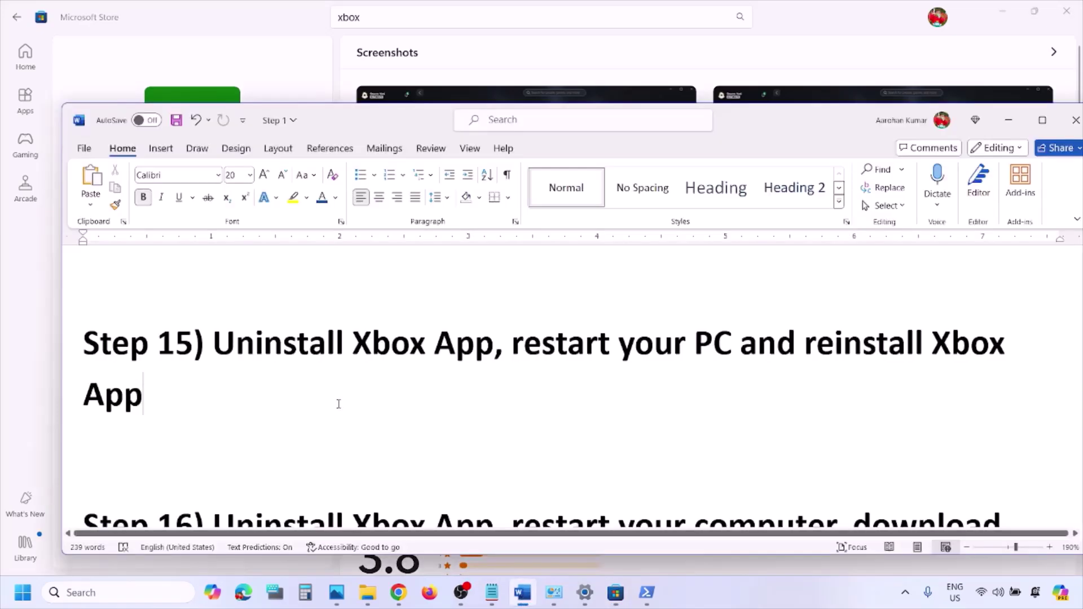
scroll(338, 404, "down", 1)
scroll(339, 404, "down", 2)
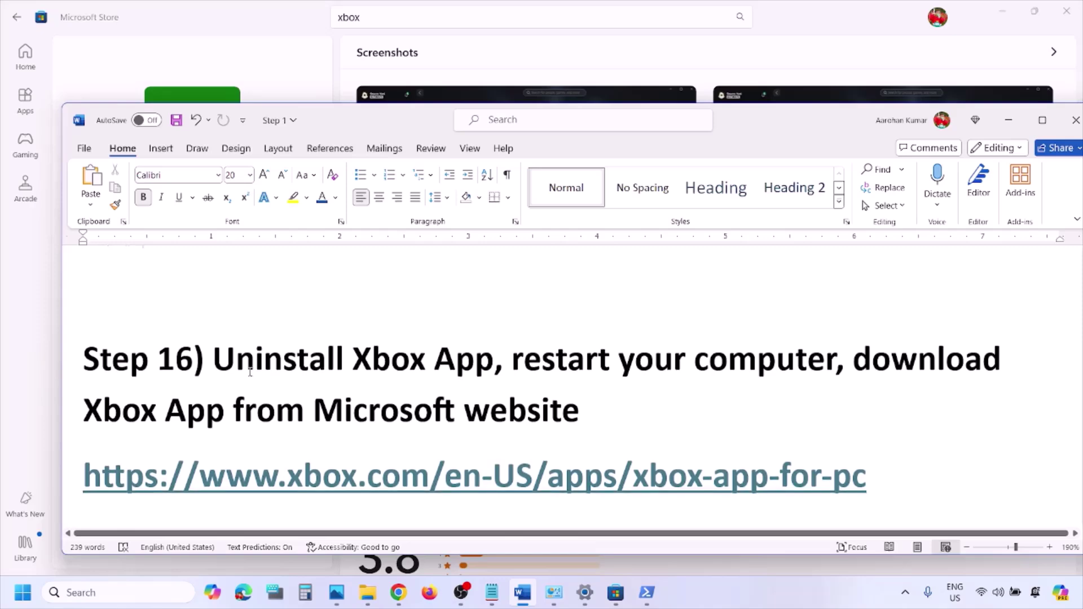
left_click_drag(246, 368, 835, 360)
left_click_drag(765, 362, 575, 406)
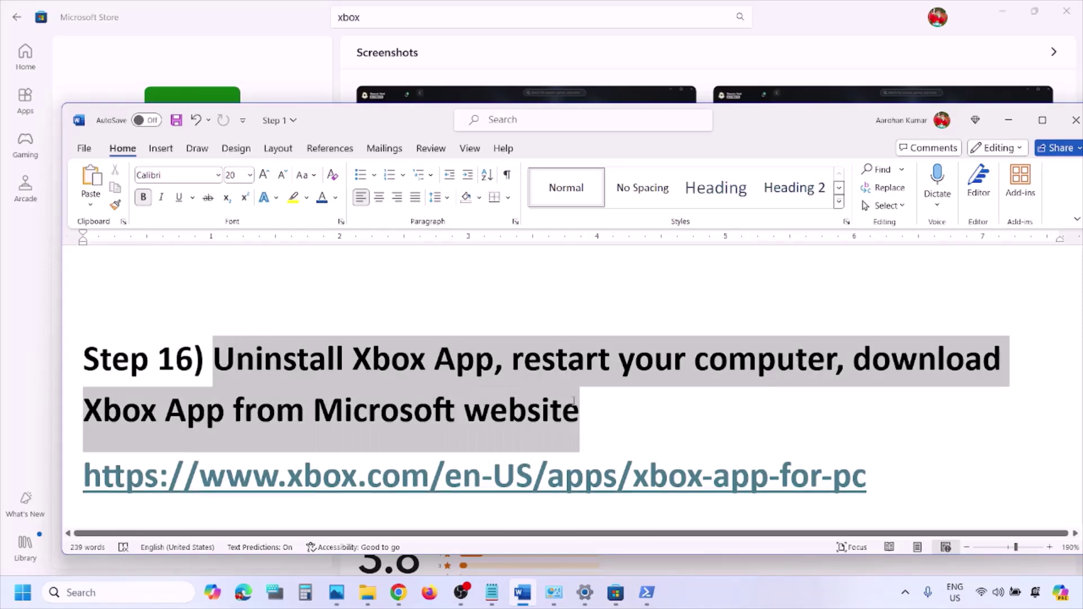
left_click(574, 404)
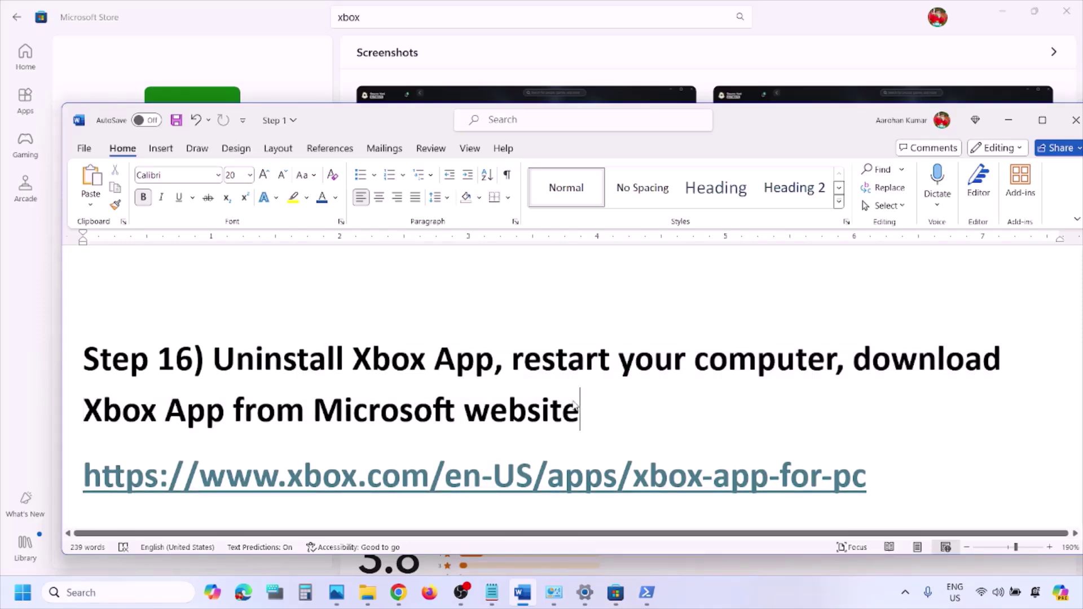
left_click(306, 64)
Search 'xbox' and uninstall the Xbox app again, confirming the removal
left_click(116, 590)
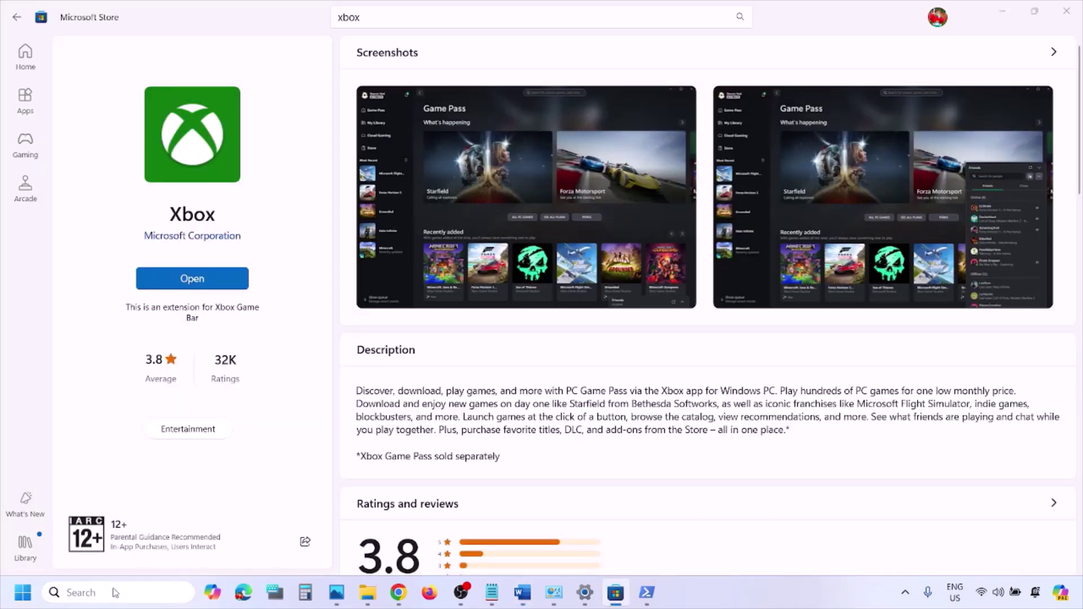
type("xbox")
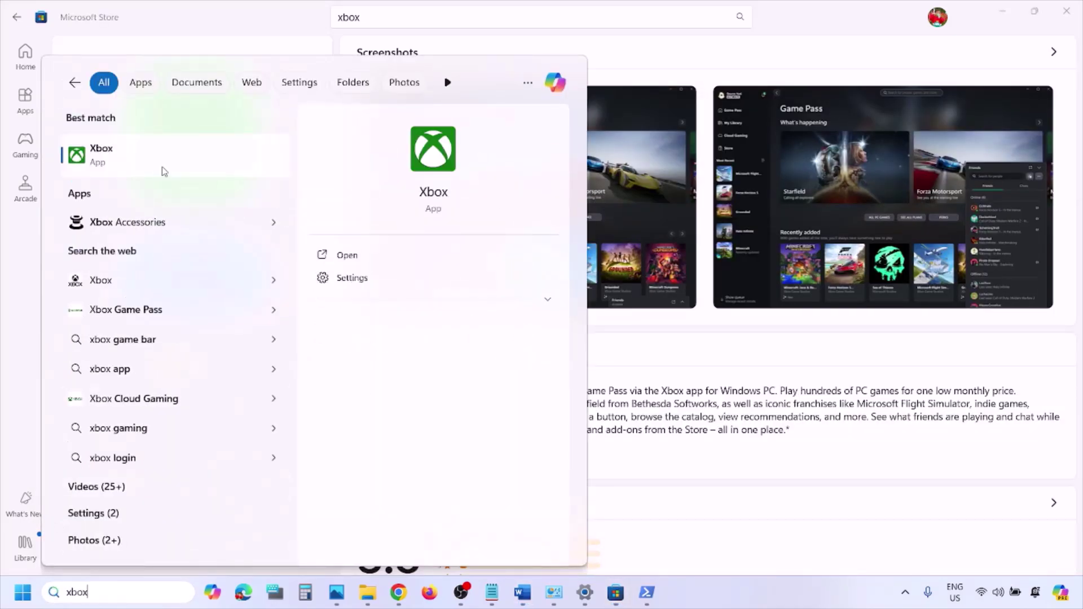
right_click(150, 165)
left_click(212, 313)
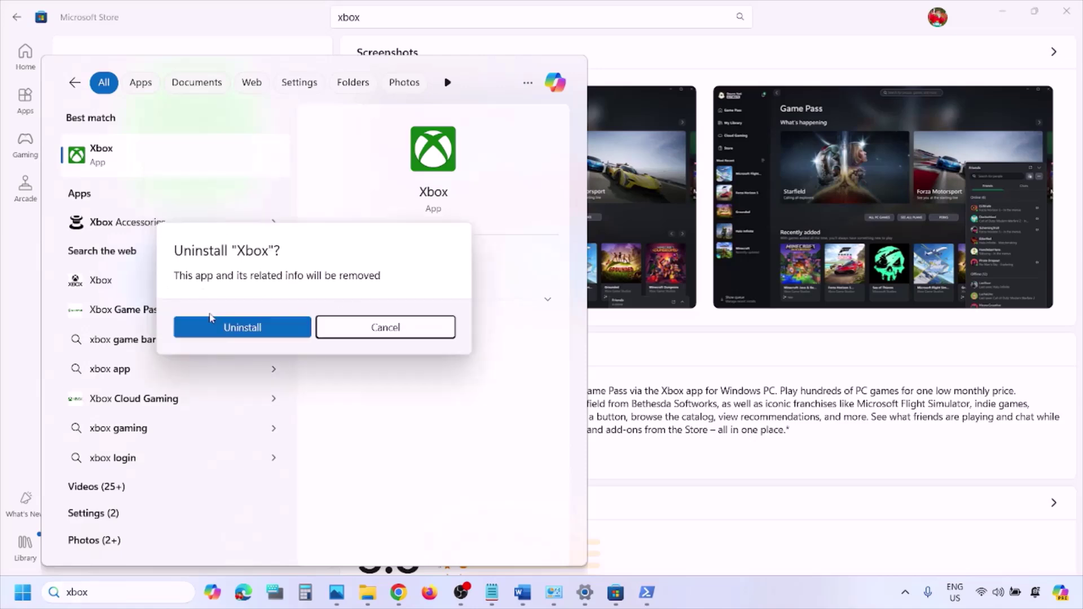
left_click(281, 333)
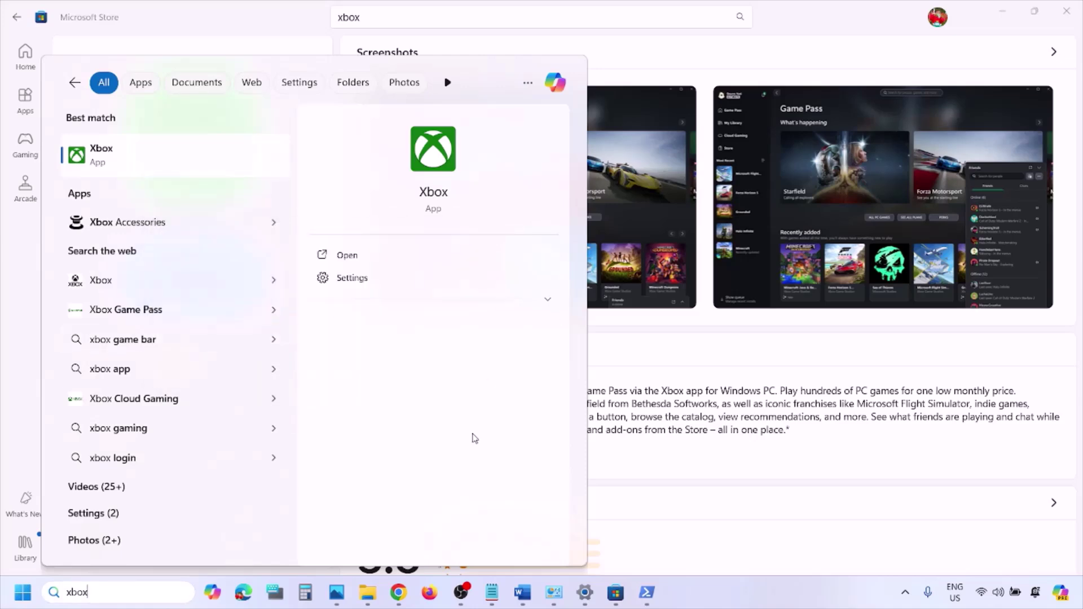
Open and dismiss the Start menu power options, then return to the Word step list
left_click(23, 593)
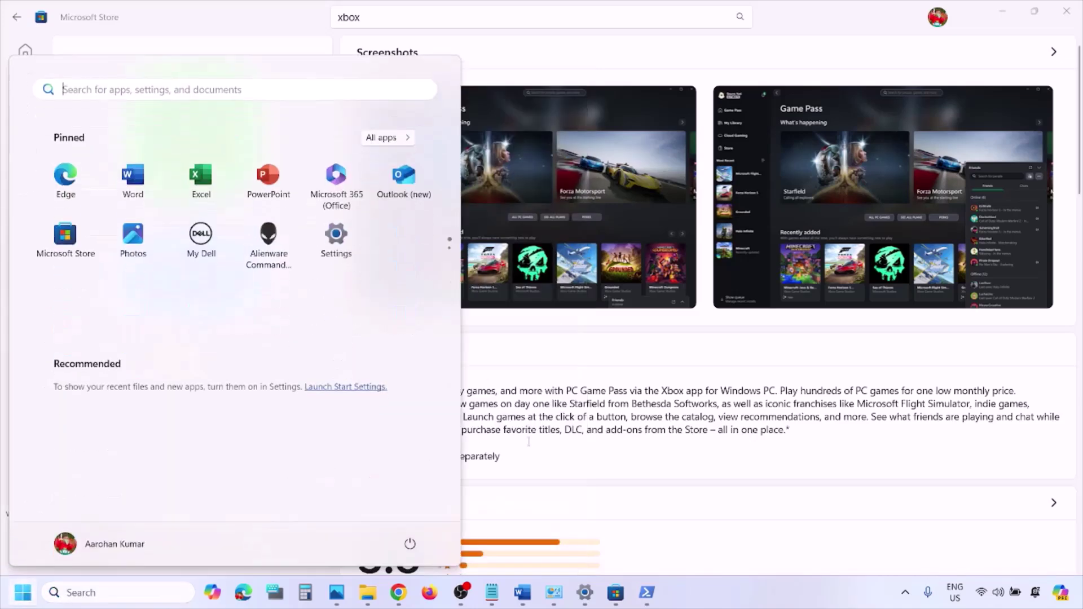
left_click(410, 543)
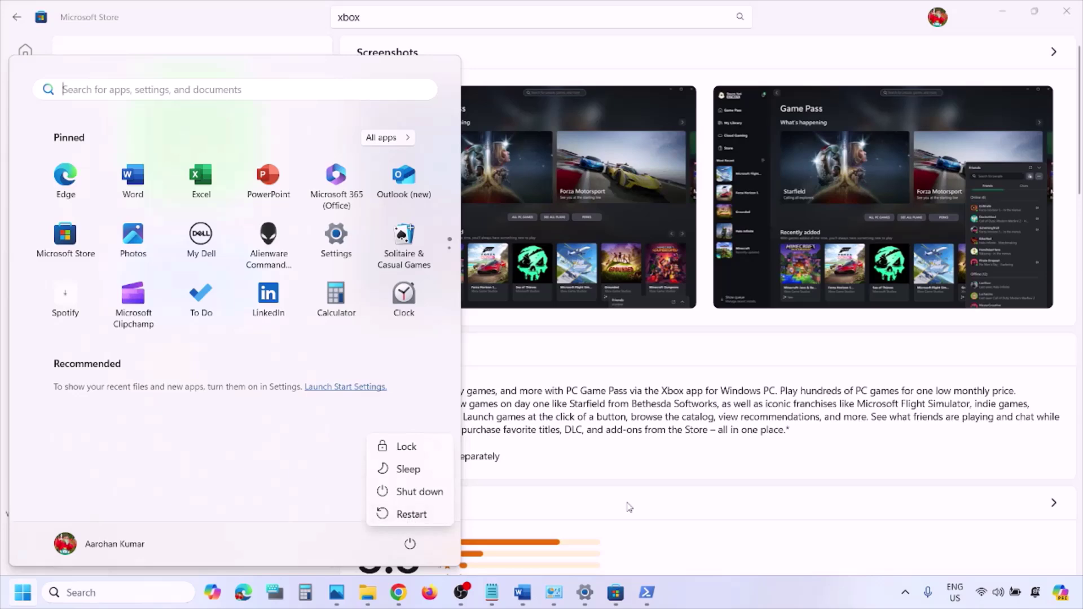
key("Escape")
left_click(522, 593)
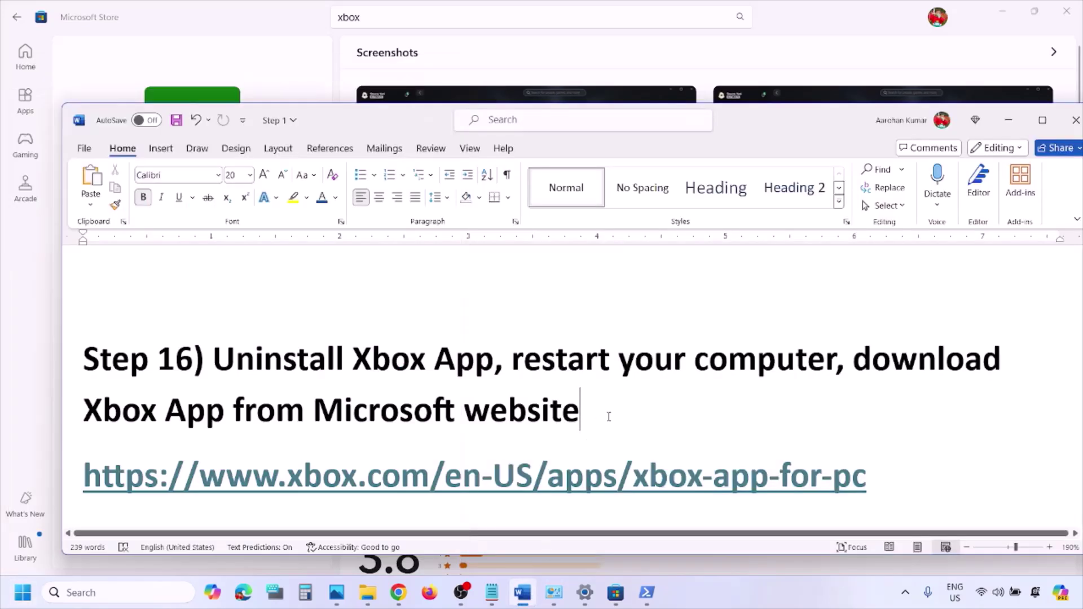
Open the xbox.com Xbox app link in a new Chrome tab, then download and run the Xbox Installer
scroll(609, 416, "down", 4)
left_click_drag(896, 359, 51, 359)
key("ctrl+c")
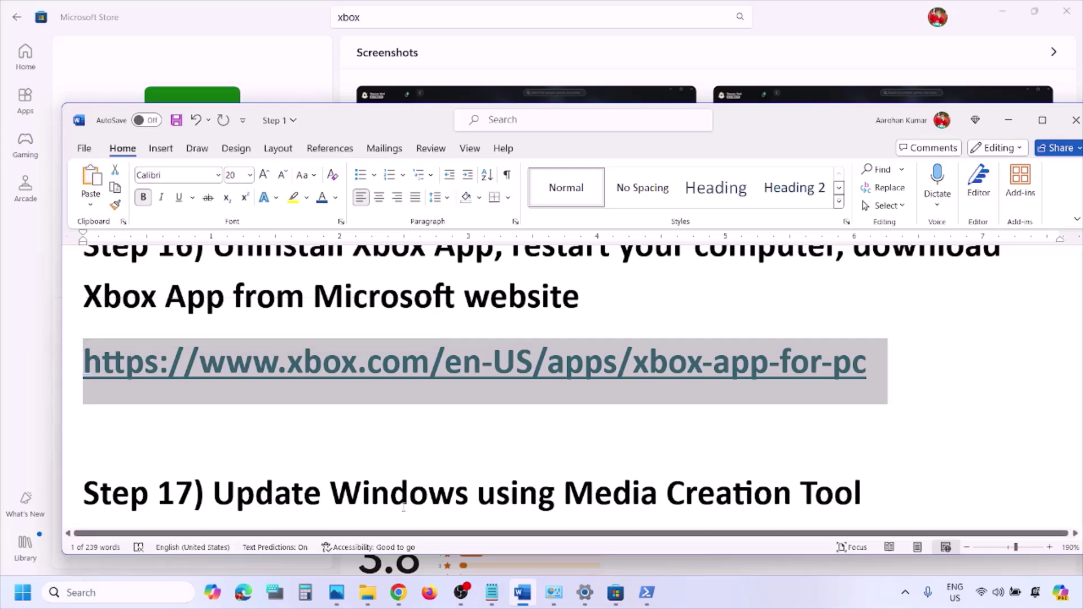
left_click(398, 592)
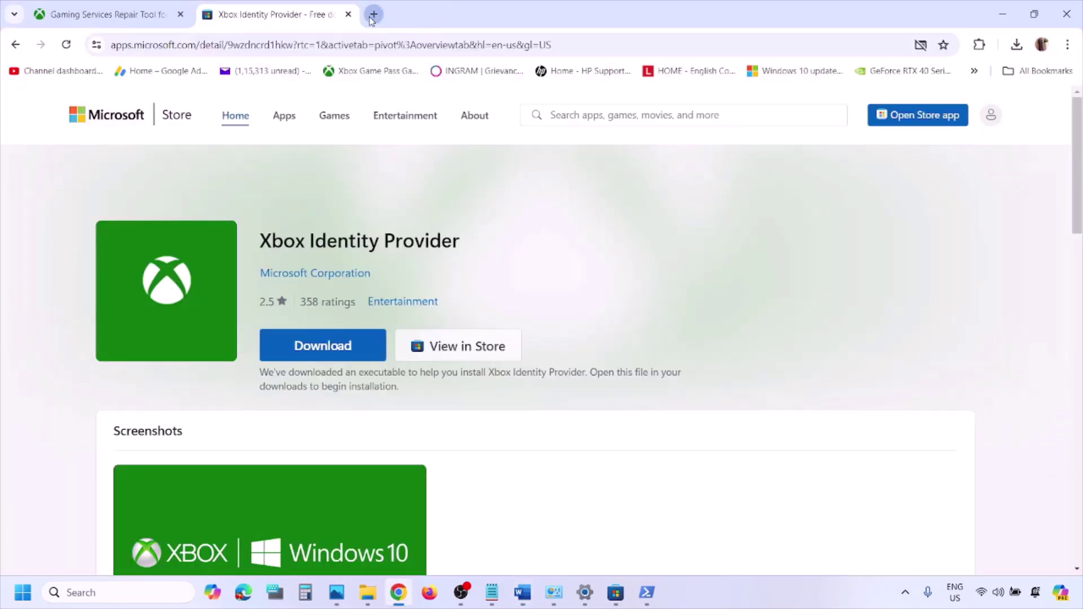
left_click(374, 15)
key("ctrl+v")
key("Return")
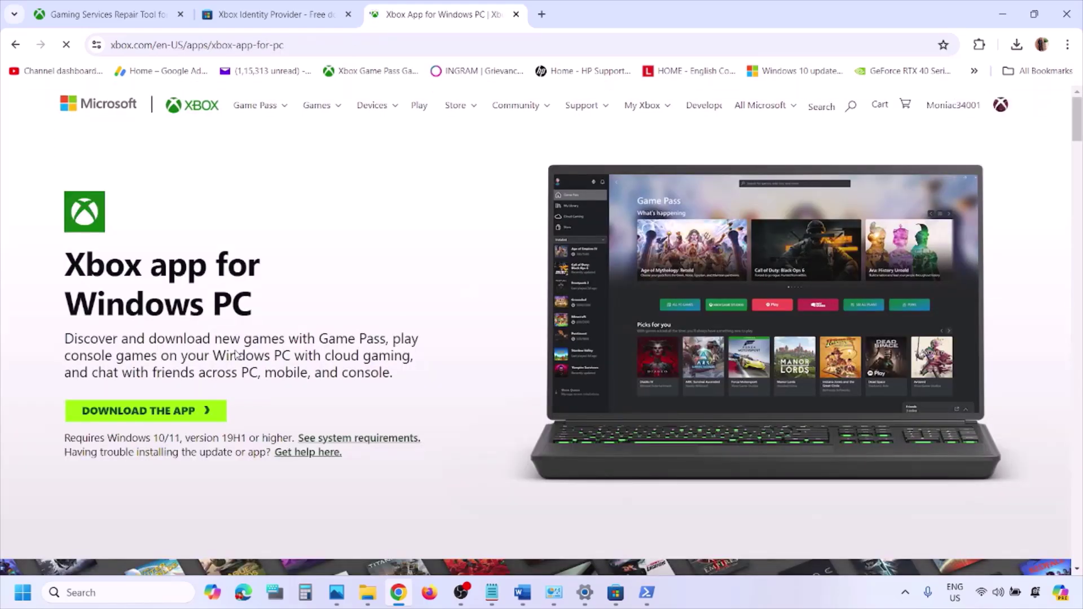
left_click(146, 418)
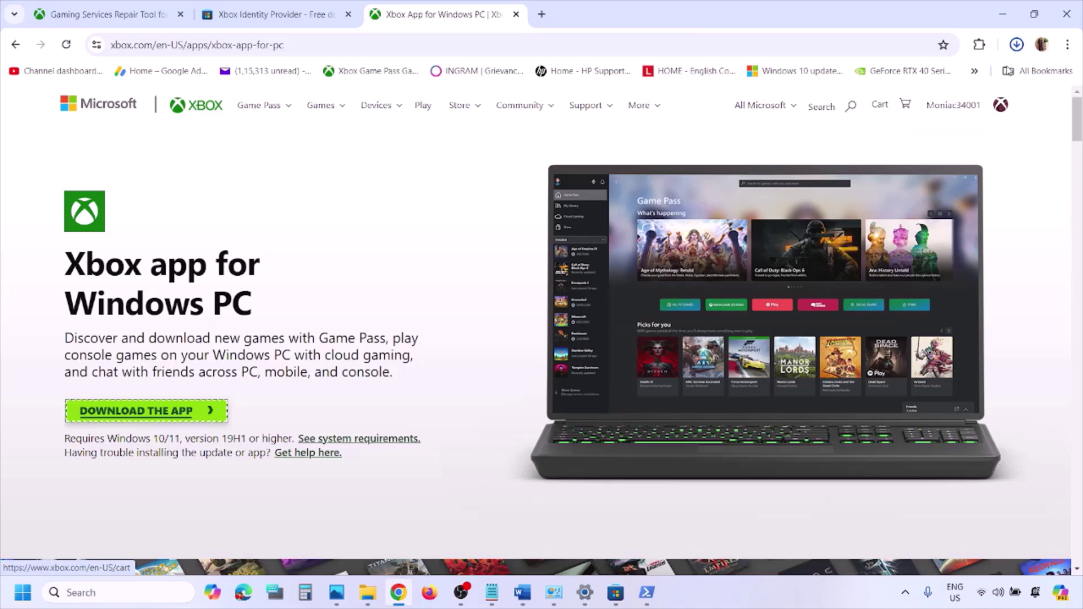
left_click(917, 89)
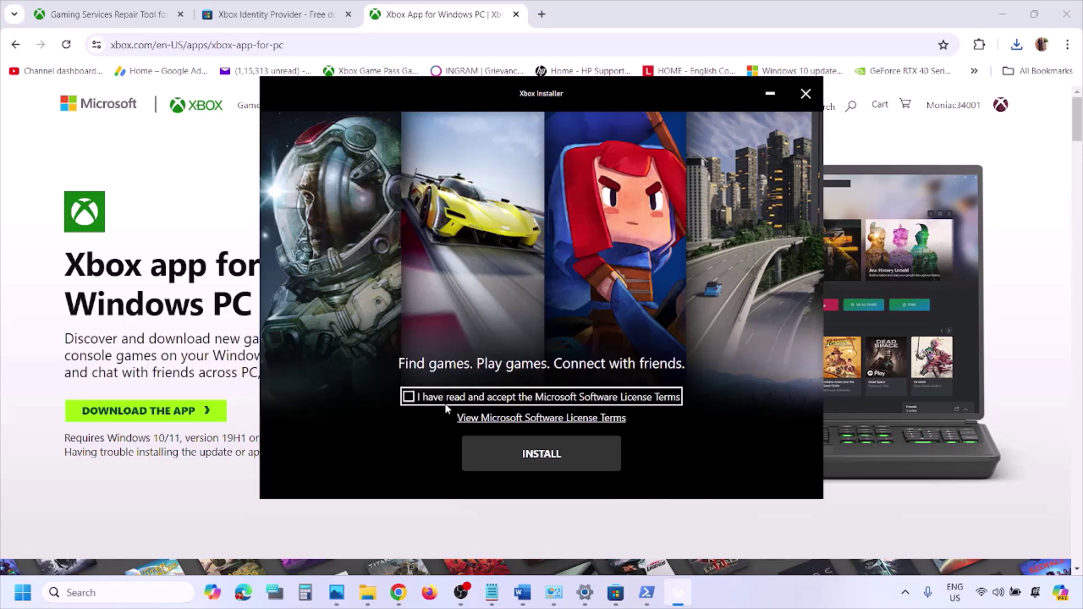
Accept the license terms, install and launch the Xbox app, then return to Word
left_click(408, 398)
left_click(535, 454)
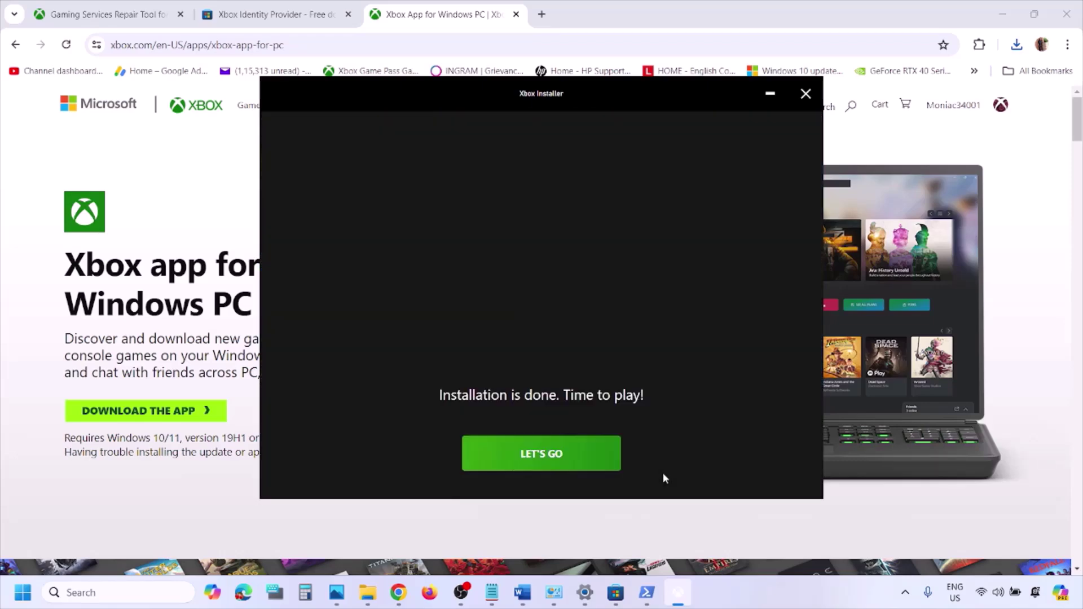
left_click(575, 466)
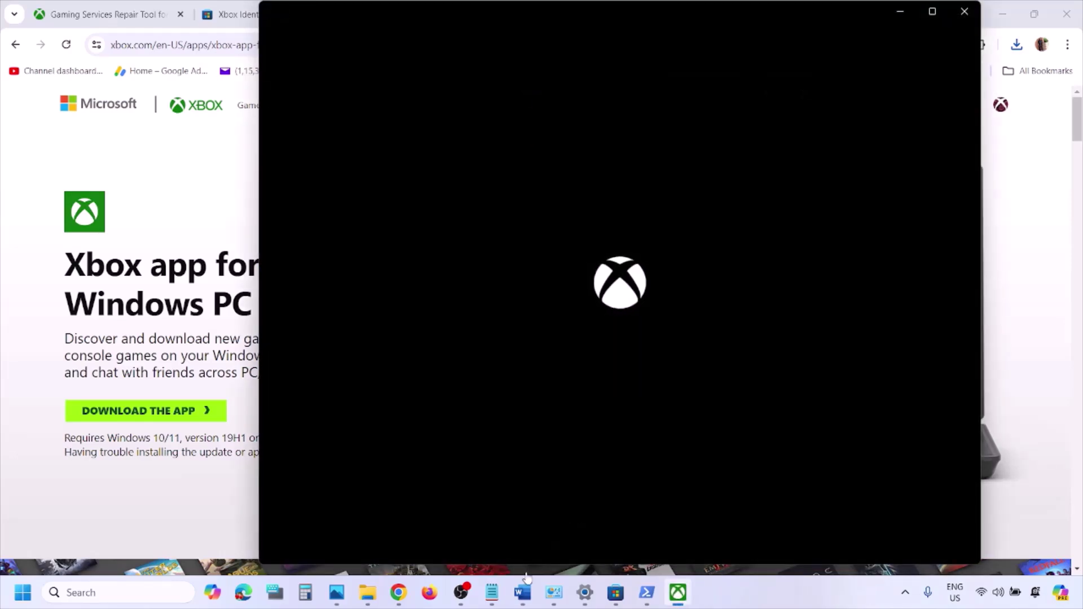
left_click(523, 593)
Locate the Step 17 heading in the Word step list
scroll(401, 422, "down", 5)
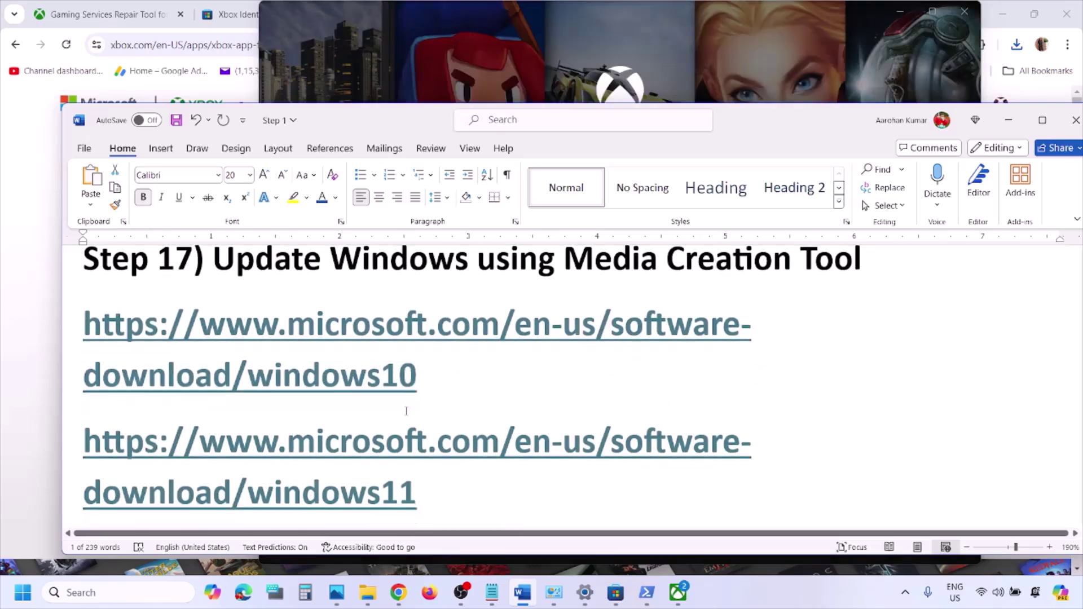
scroll(406, 410, "up", 2)
left_click_drag(218, 314, 862, 316)
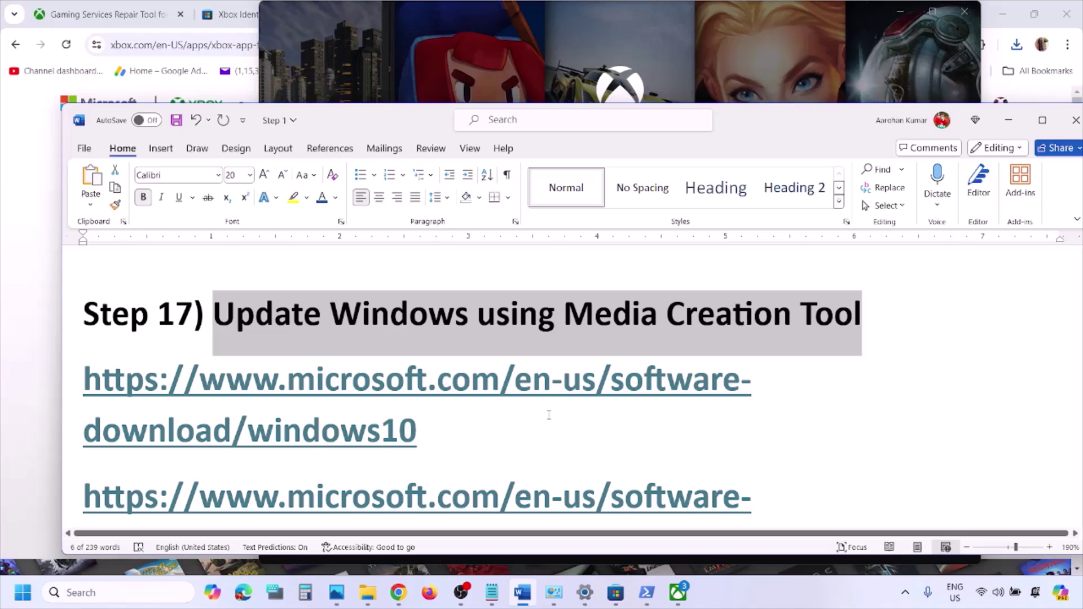
left_click(512, 418)
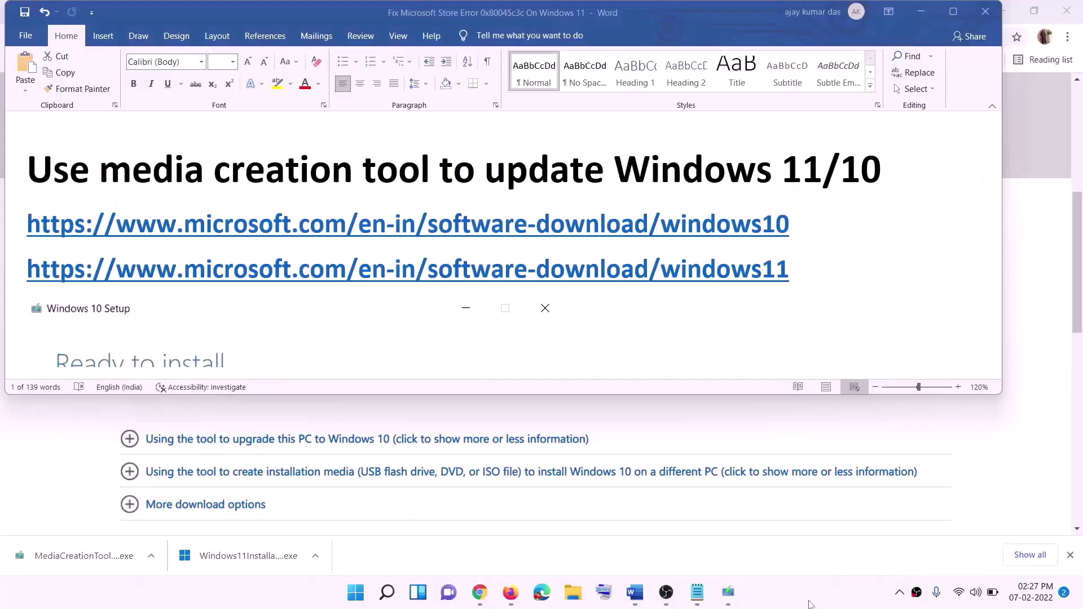
Select the Windows 10 and Windows 11 download links and reveal Chrome's Download Windows 10 page
left_click(799, 226)
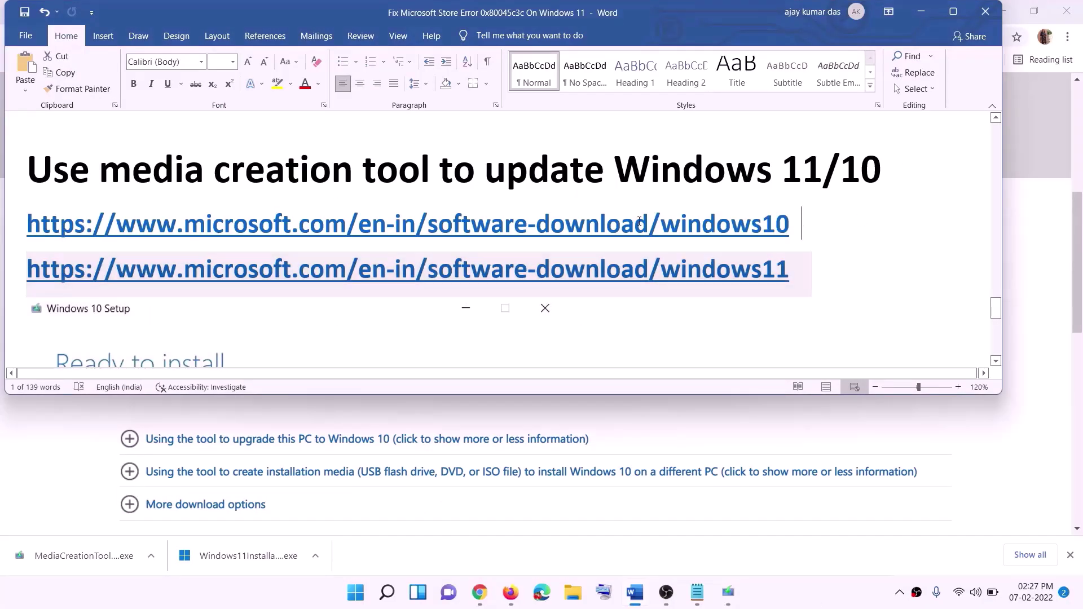
triple_click(799, 226)
triple_click(806, 270)
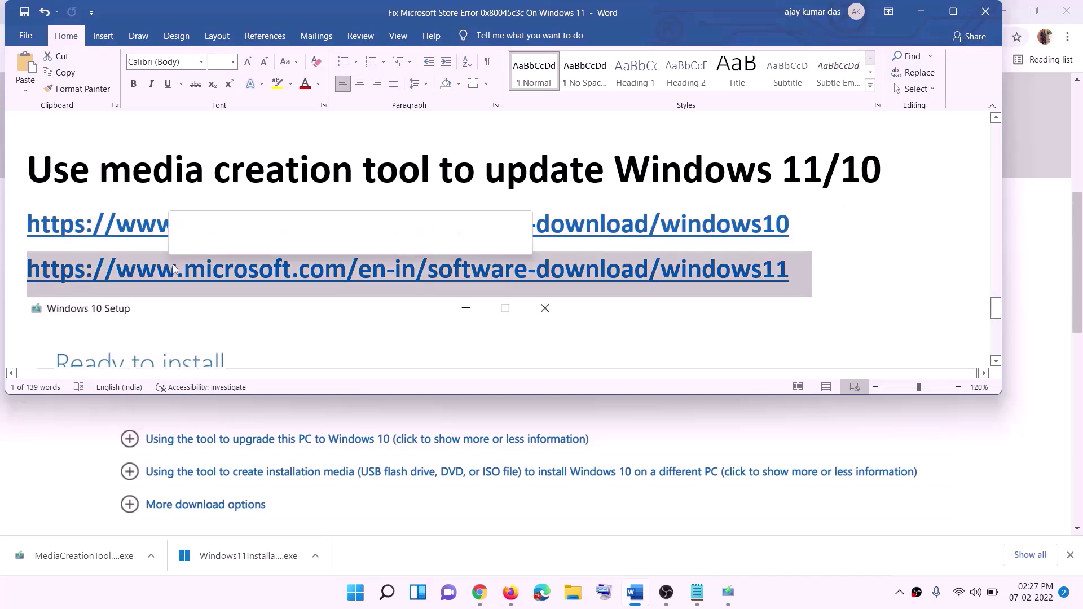
left_click(921, 12)
Accept the Windows 10 Setup license terms and proceed with 'Upgrade this PC now'
scroll(461, 289, "up", 5)
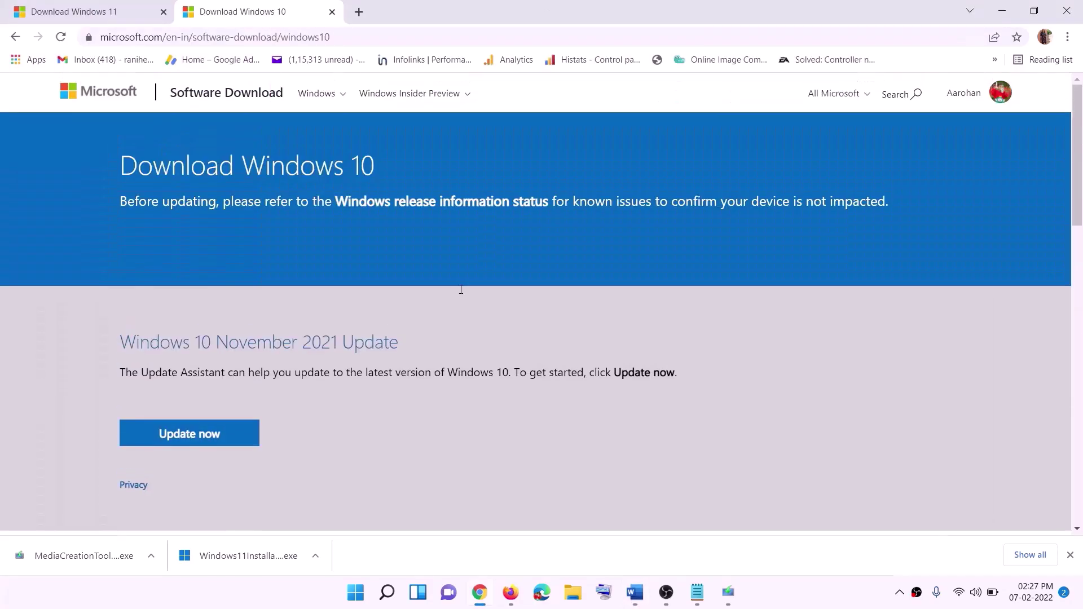
scroll(411, 210, "down", 5)
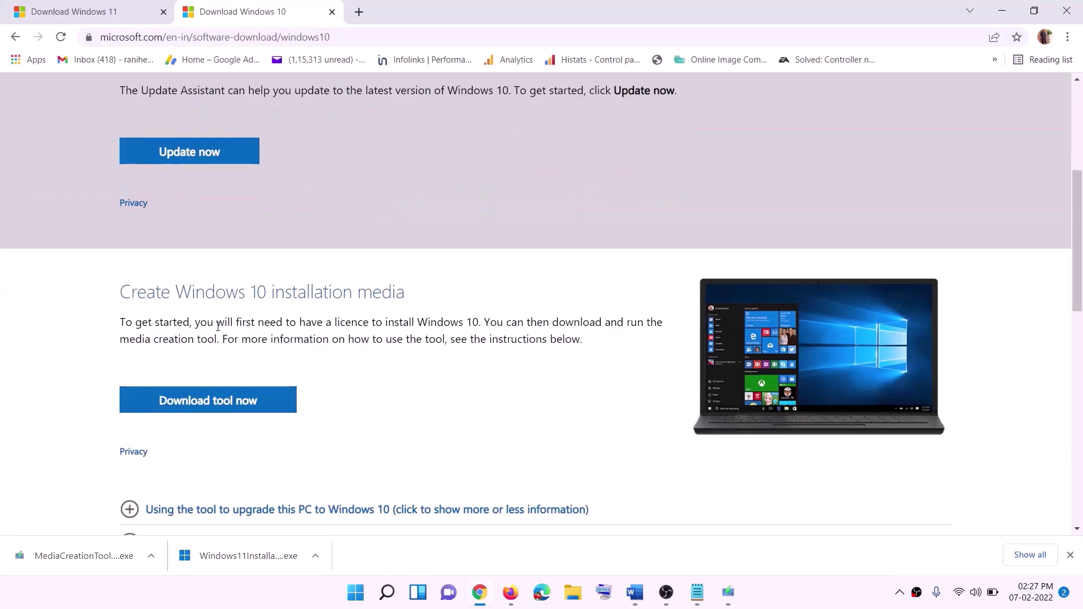
left_click_drag(124, 339, 241, 339)
scroll(361, 312, "down", 3)
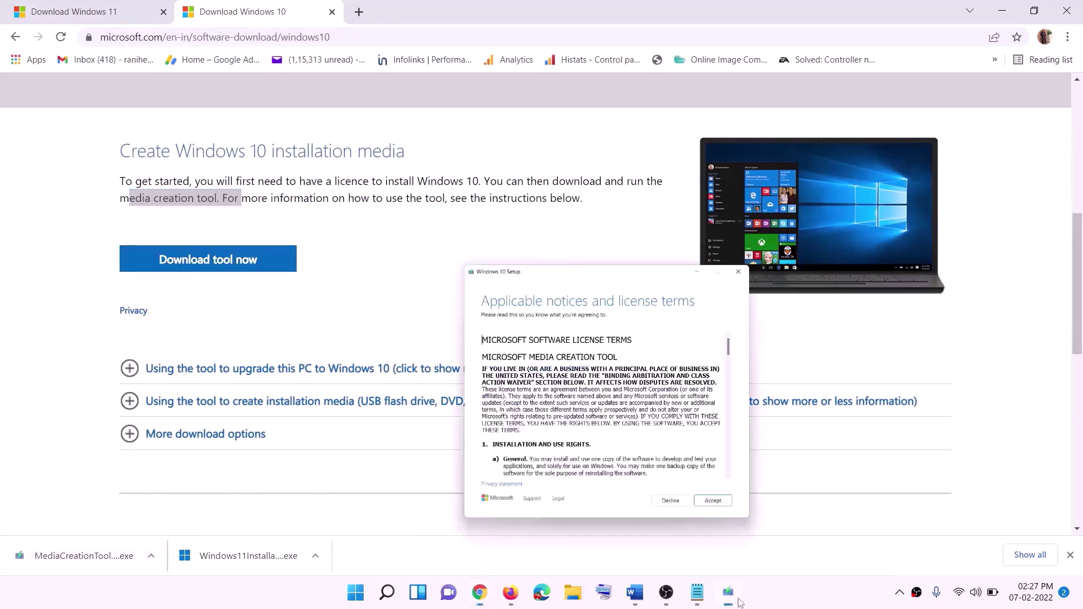
left_click(705, 460)
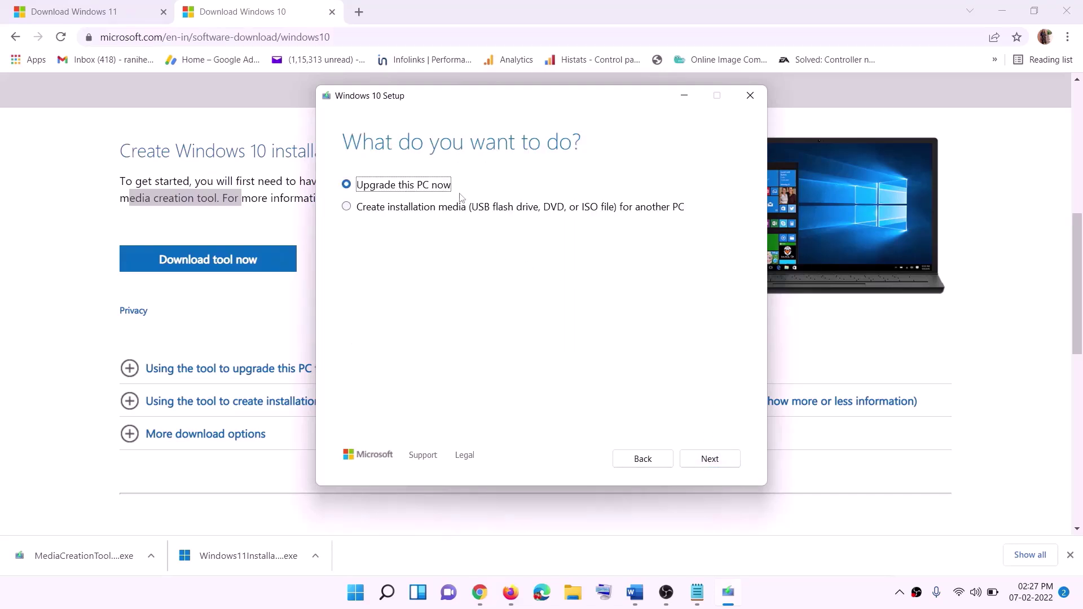
left_click(709, 459)
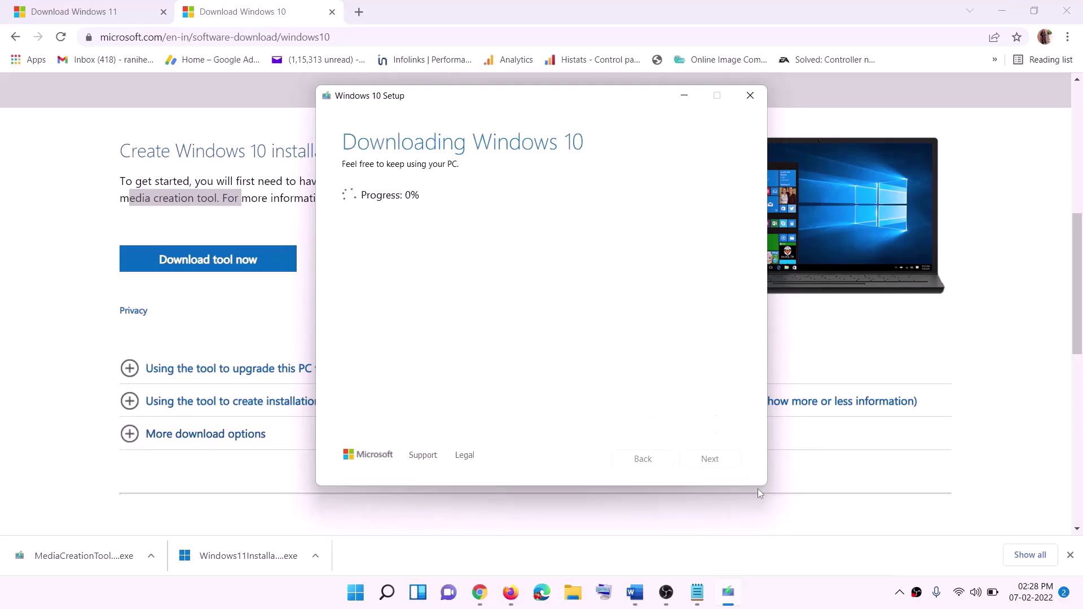
left_click(799, 604)
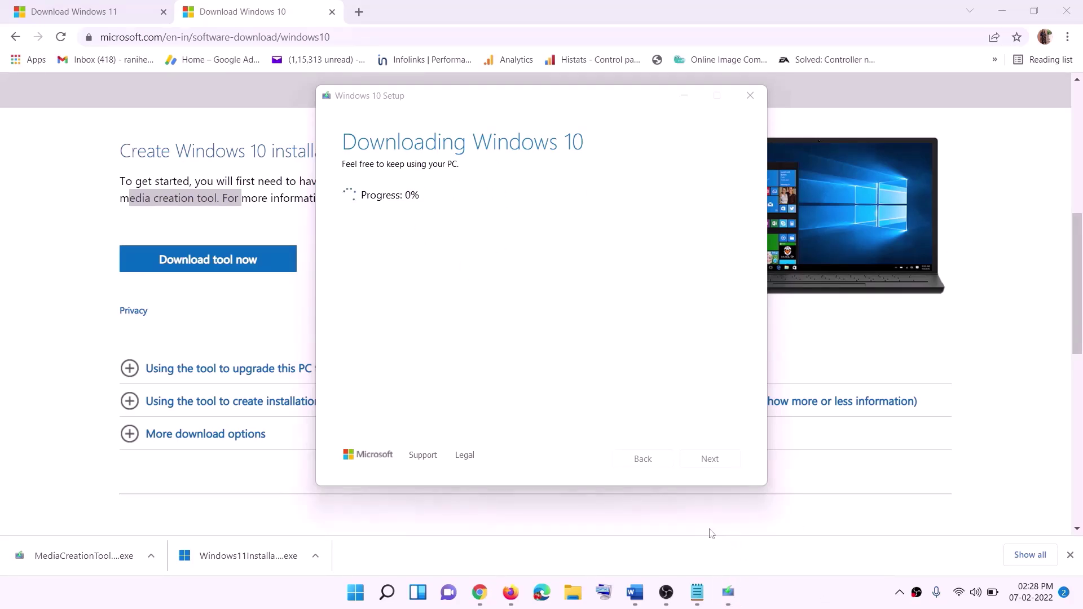
left_click(638, 597)
Maximize the Word step list and scroll to the Ready to install summary with Install
scroll(116, 273, "down", 1)
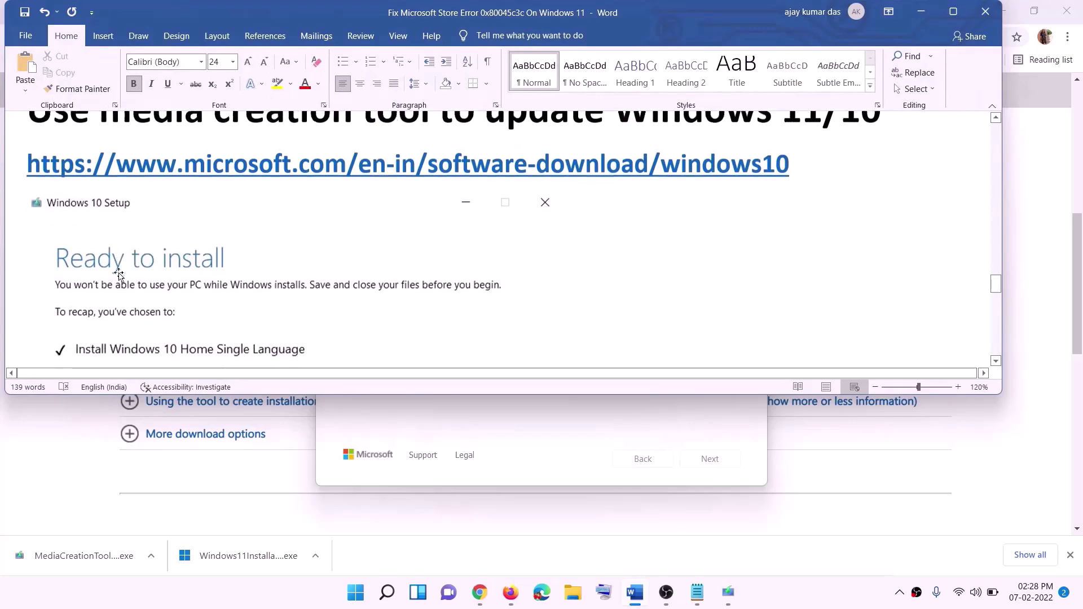
left_click(958, 17)
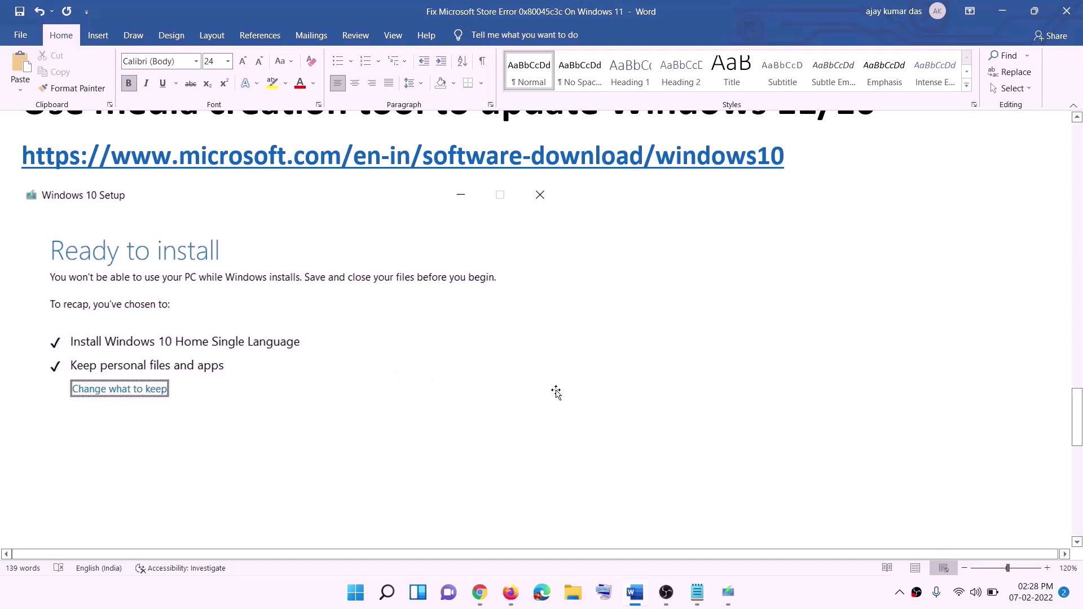
scroll(556, 394, "down", 3)
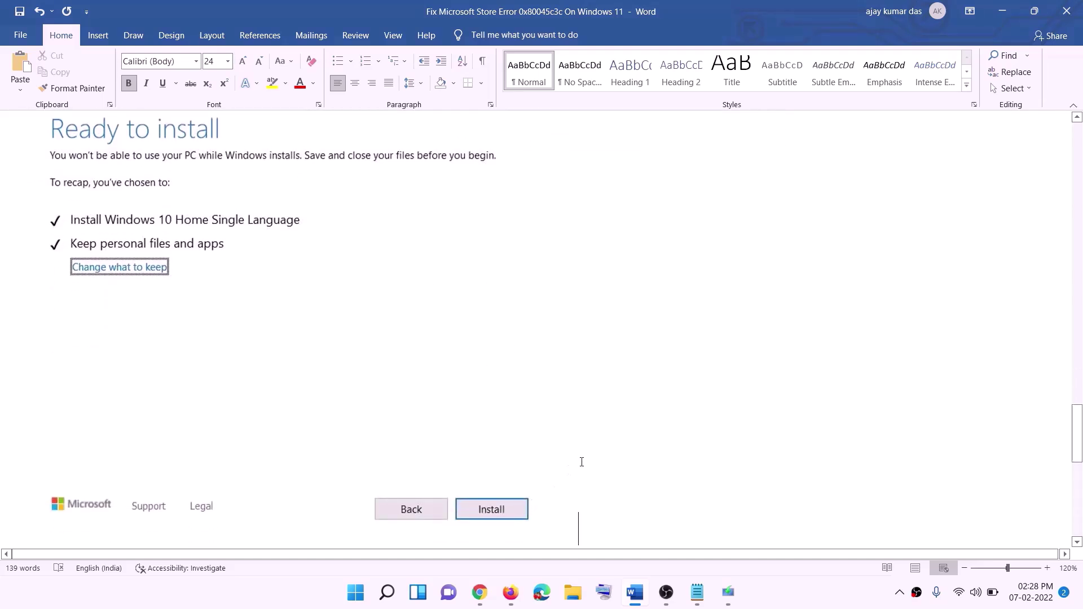